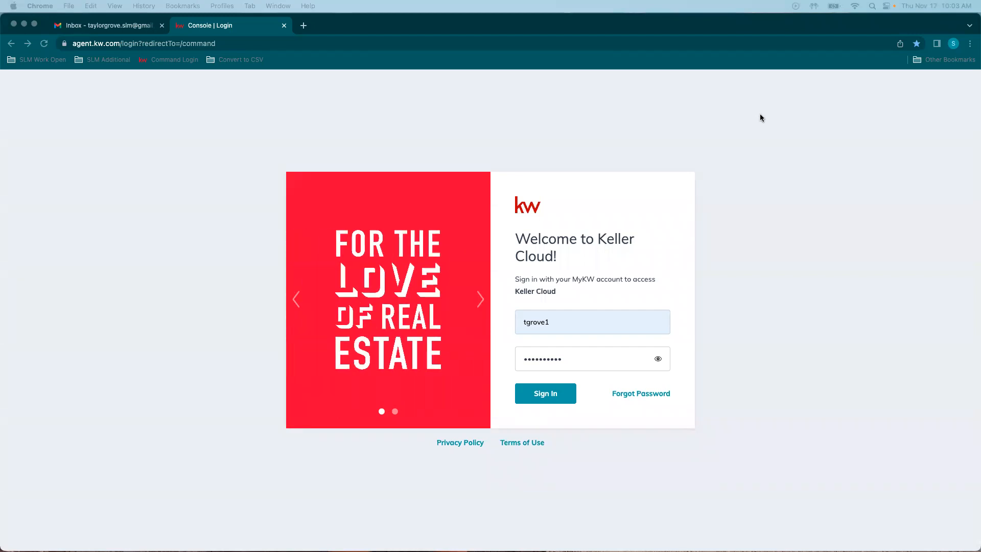
Step: Sign in to KW Command with the account password to reach the home dashboard
left_click(543, 113)
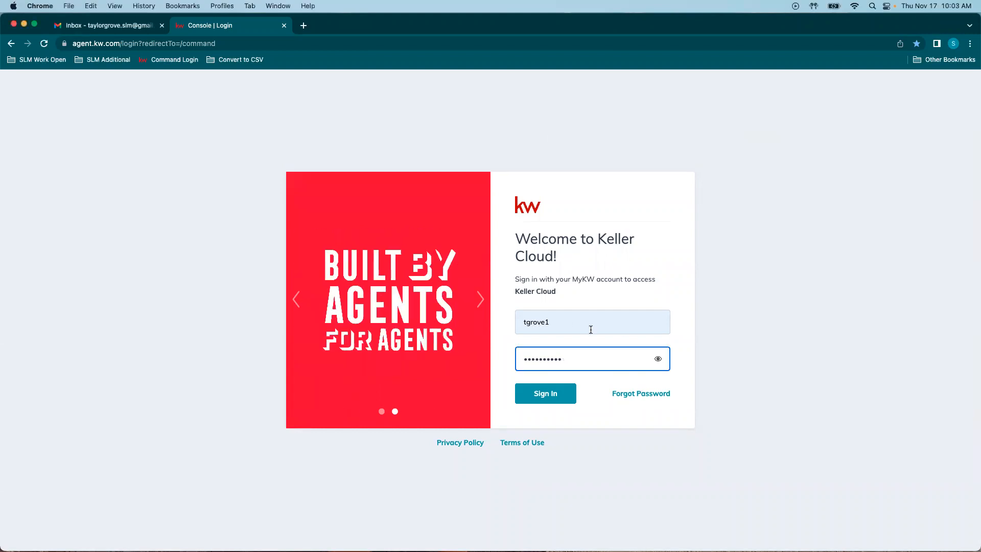
left_click(546, 397)
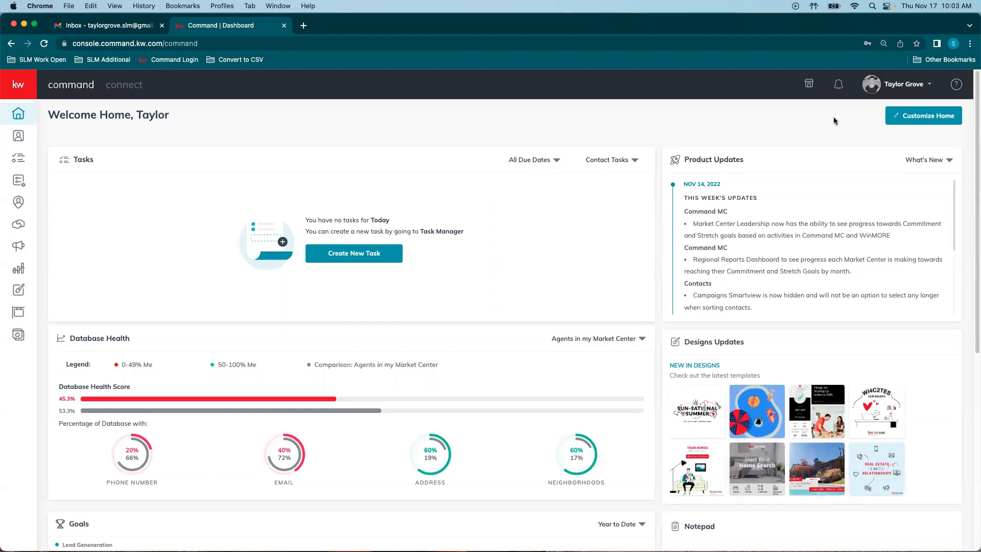
Step: Go to the account Settings page through the menu under your name
left_click(889, 84)
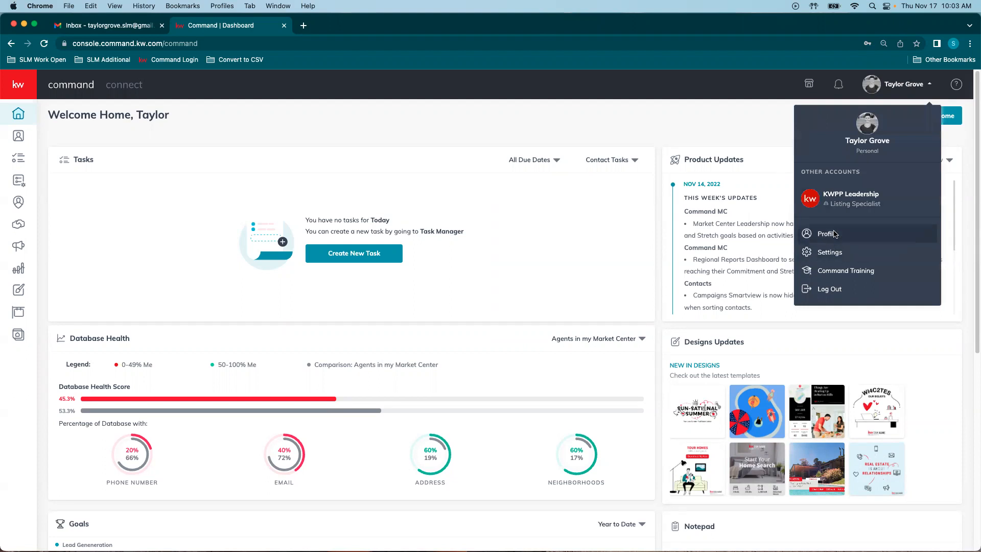
left_click(834, 255)
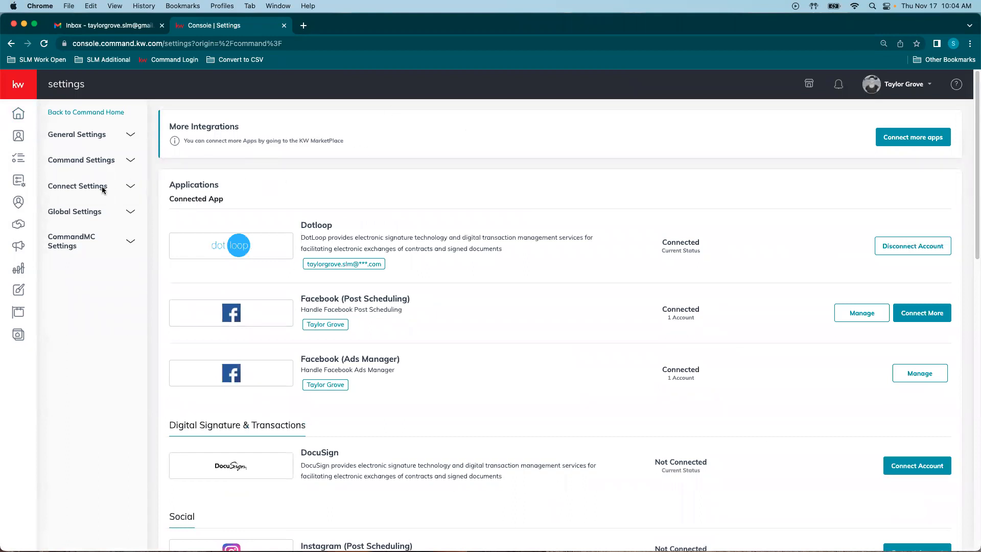
Step: Open Marketing Profile under Connect Settings and scroll through the photo, team logo and My Details form
left_click(65, 188)
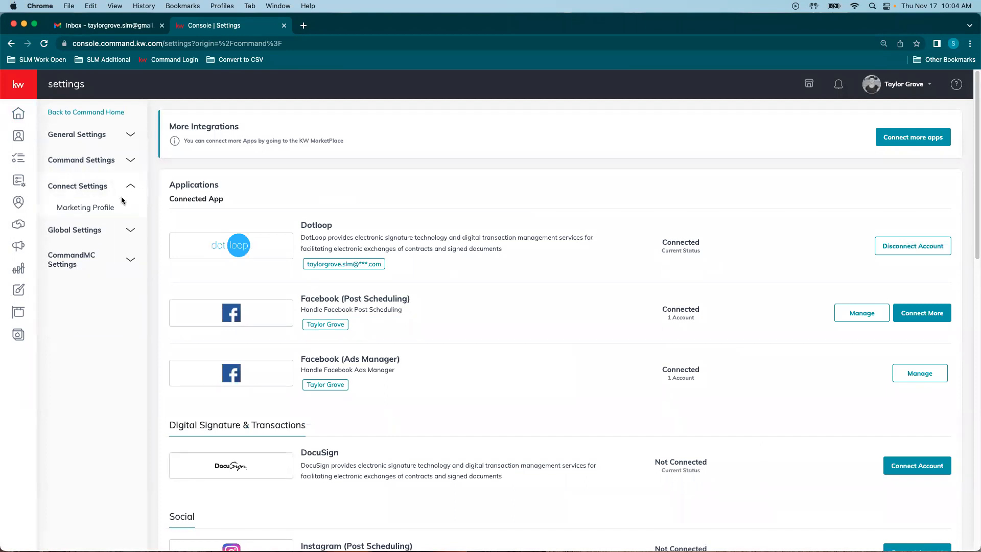
left_click(76, 207)
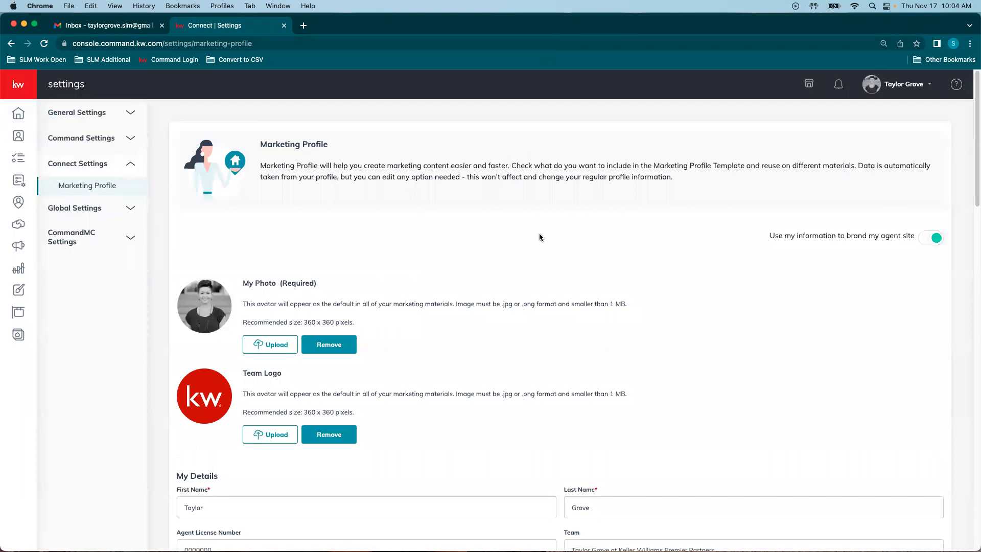
scroll(682, 240, "down", 3)
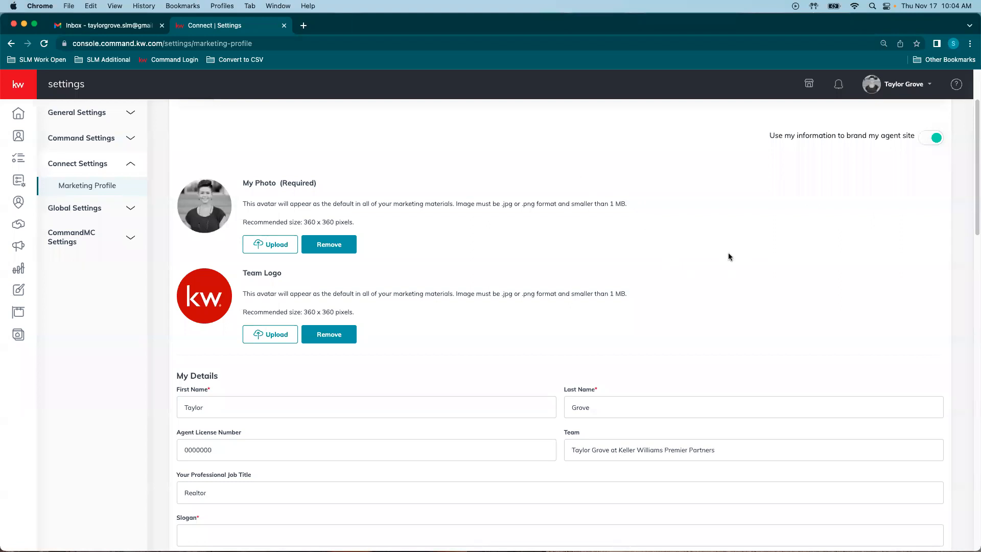
scroll(766, 255, "down", 1)
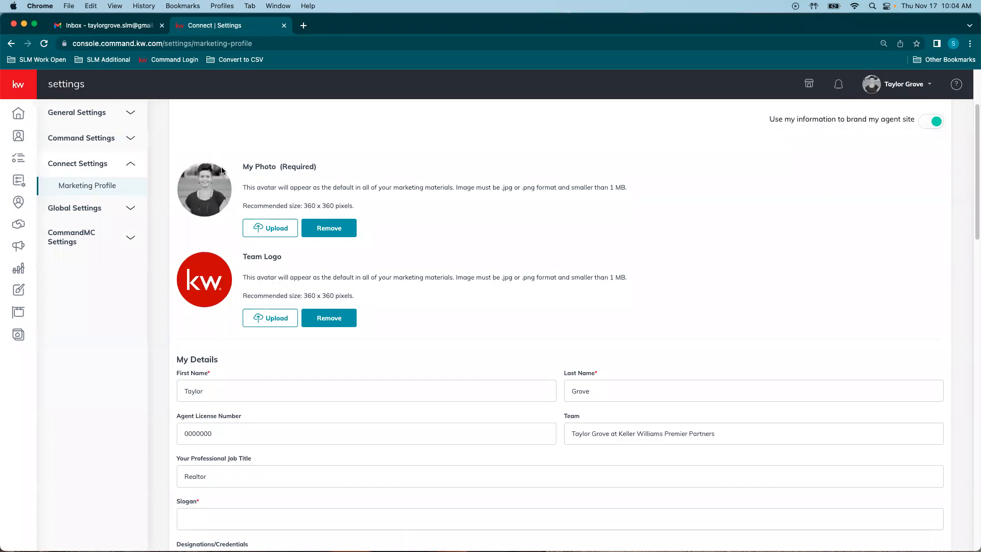
scroll(334, 270, "down", 3)
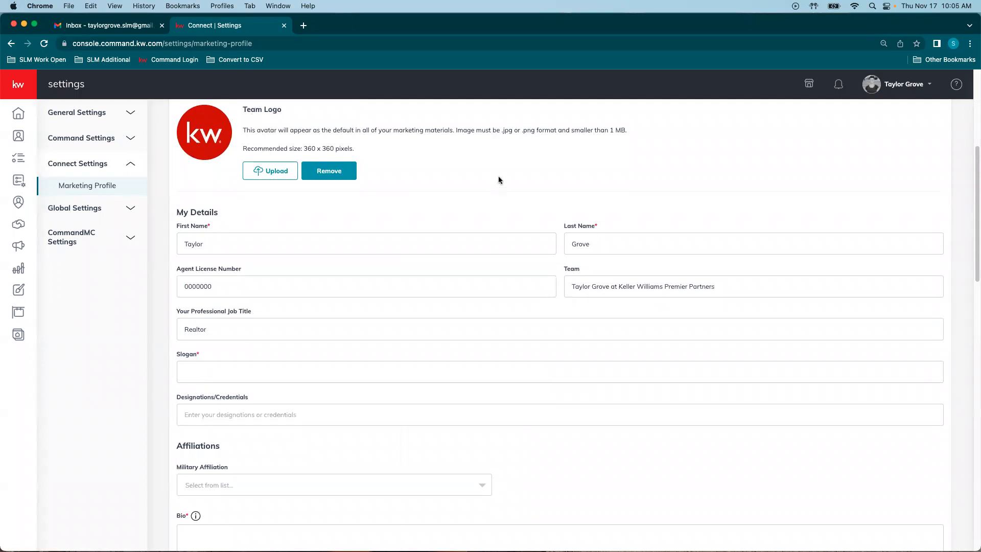
scroll(483, 234, "down", 2)
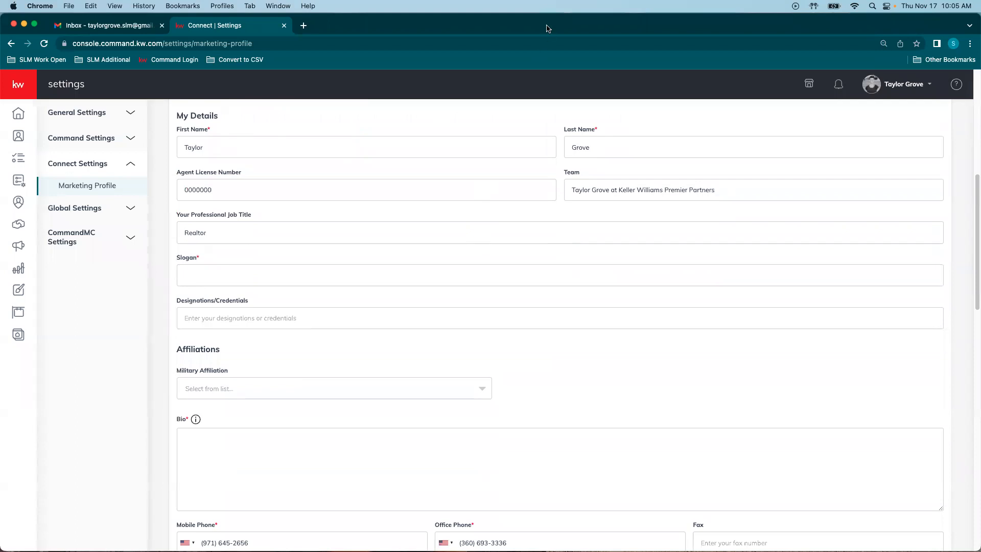
left_click(186, 146)
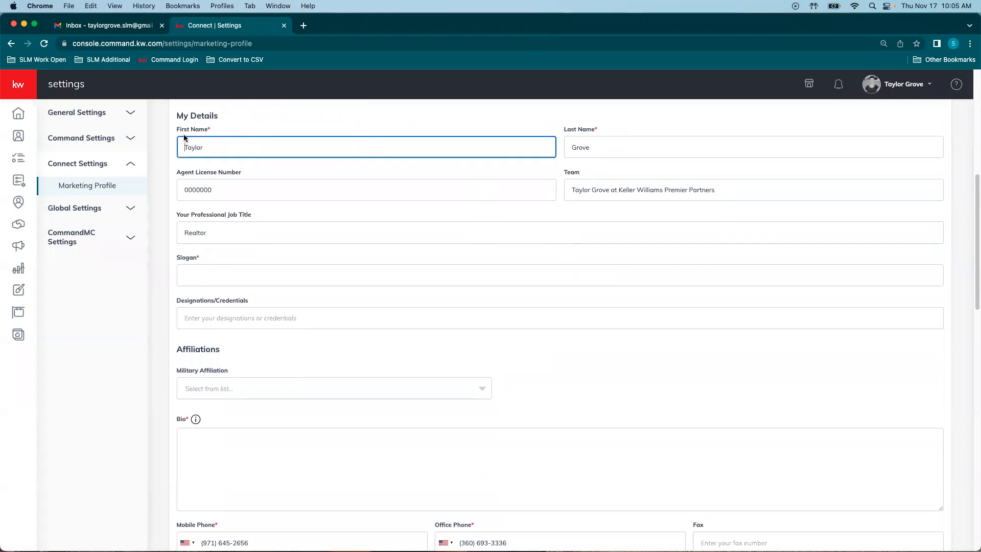
left_click(564, 147)
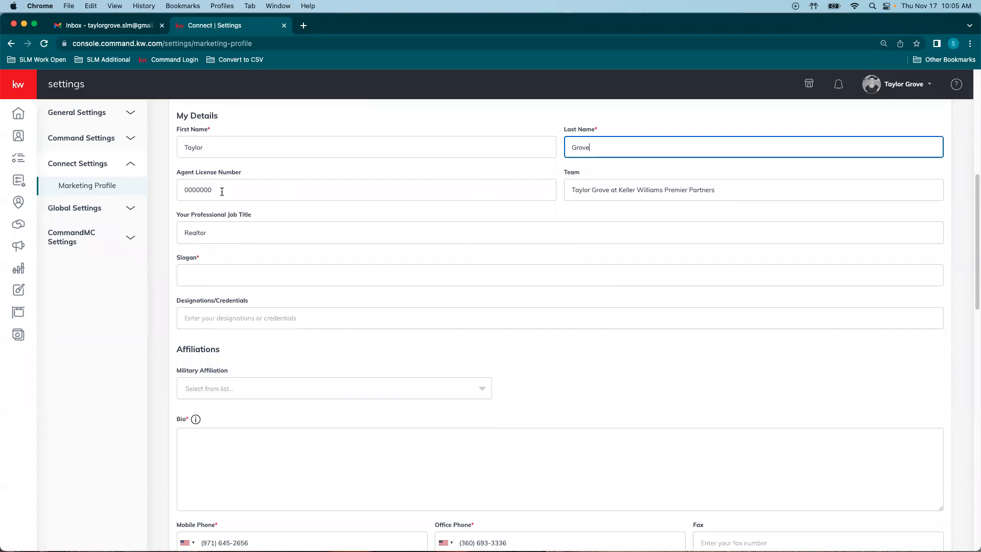
left_click(798, 188)
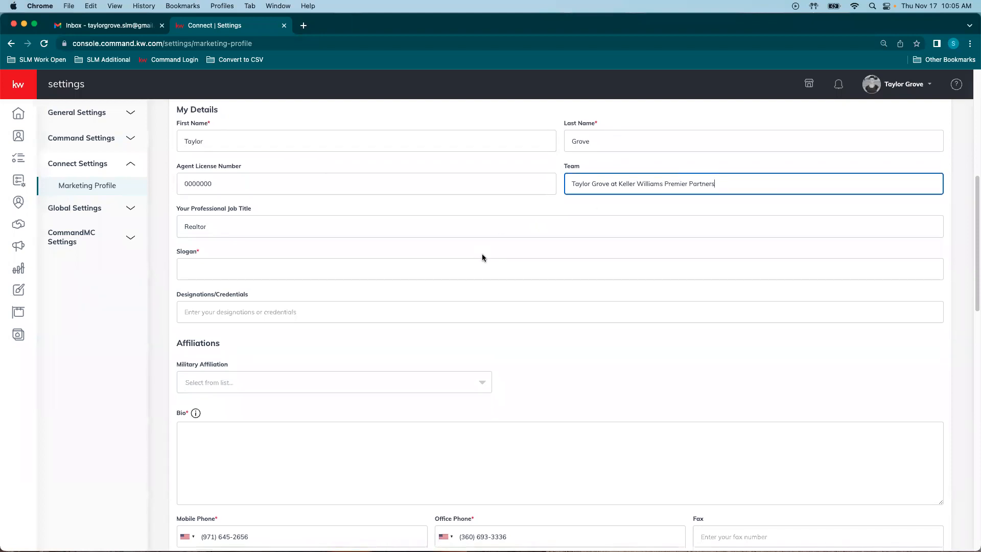
scroll(483, 253, "down", 1)
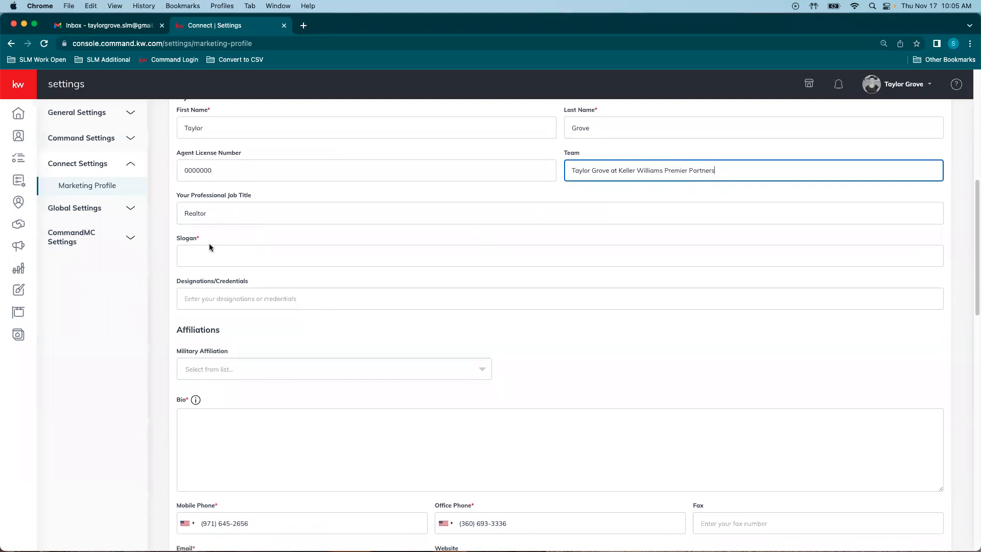
scroll(225, 261, "down", 1)
scroll(225, 260, "down", 3)
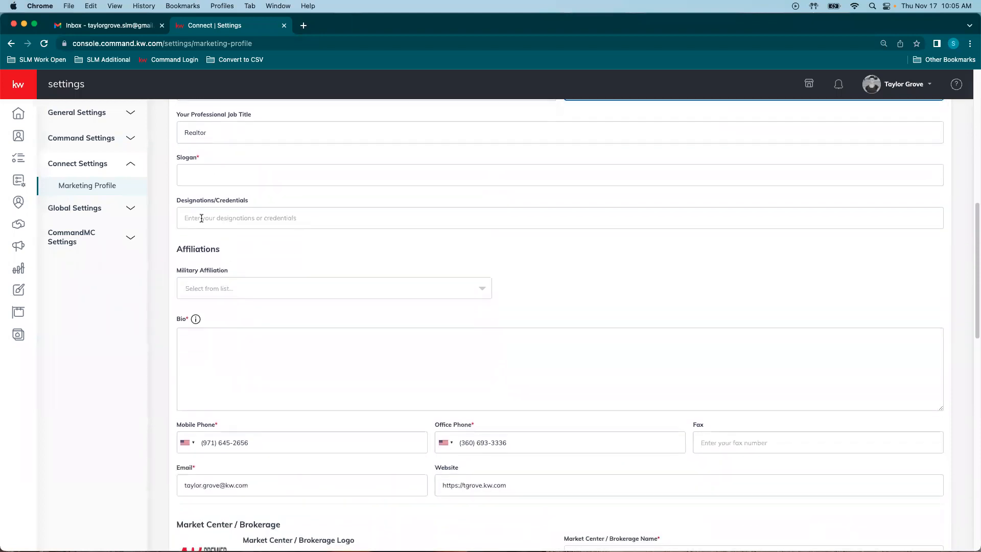
scroll(357, 235, "down", 3)
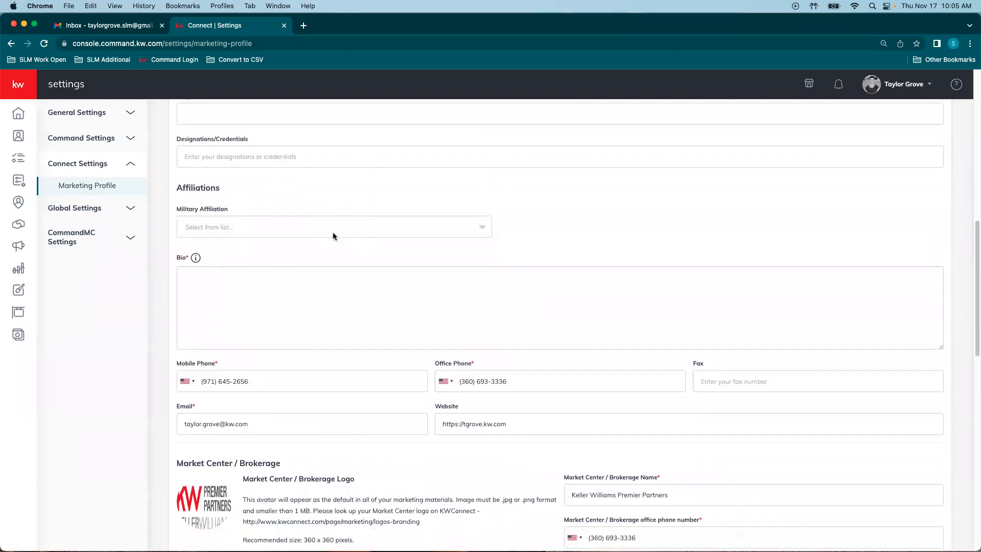
scroll(341, 238, "down", 1)
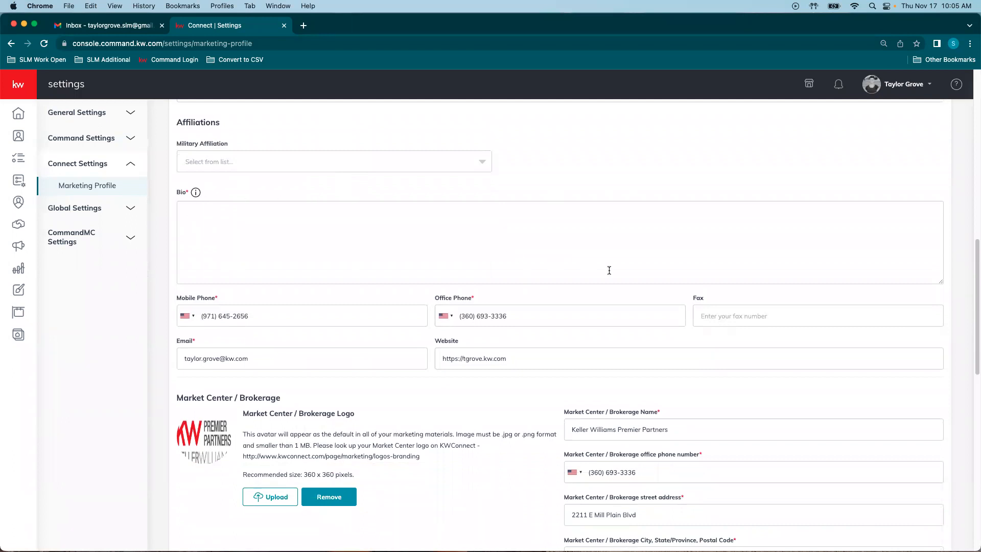
scroll(656, 264, "down", 5)
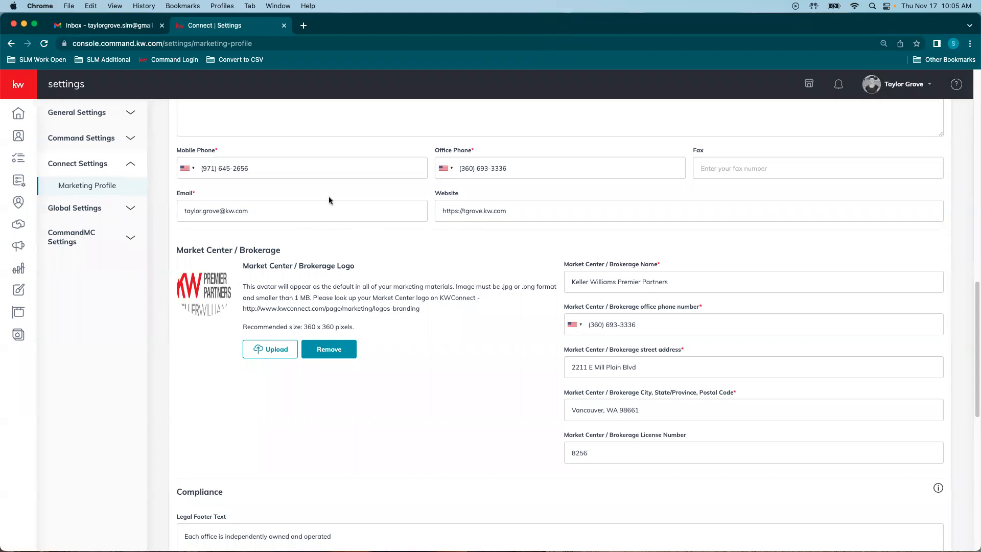
scroll(357, 248, "down", 1)
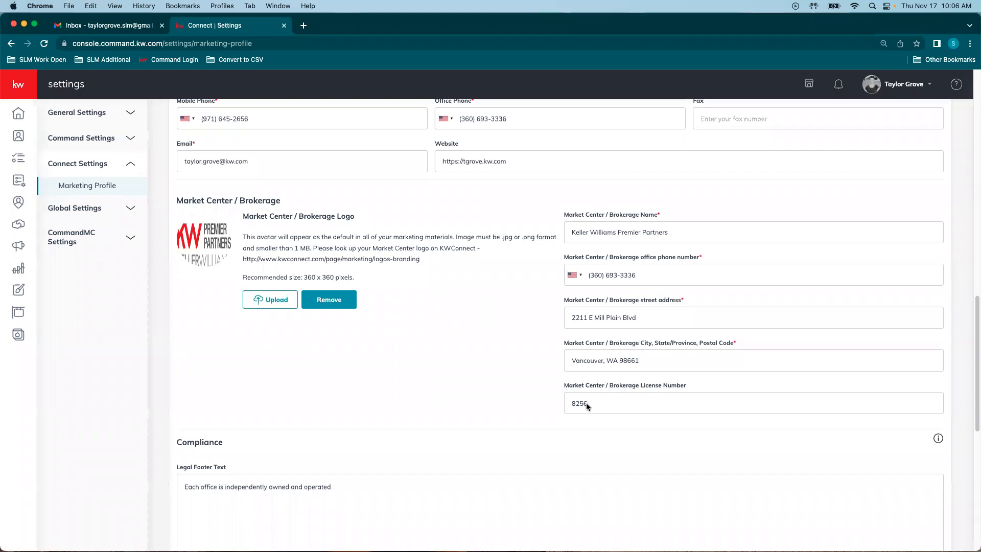
scroll(575, 397, "down", 5)
scroll(629, 378, "down", 3)
scroll(505, 406, "up", 2)
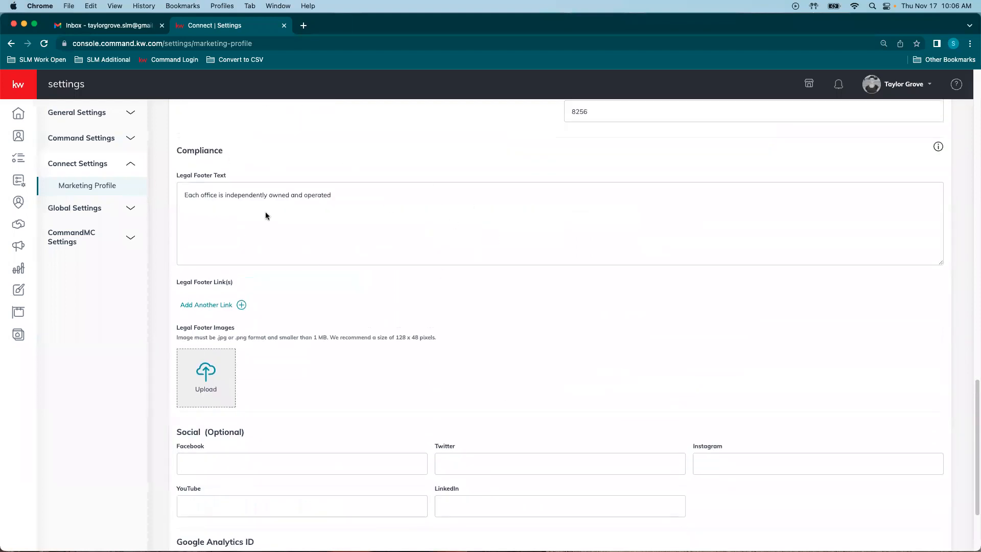
Step: Add a legal footer link row, then delete the empty row again
left_click(381, 200)
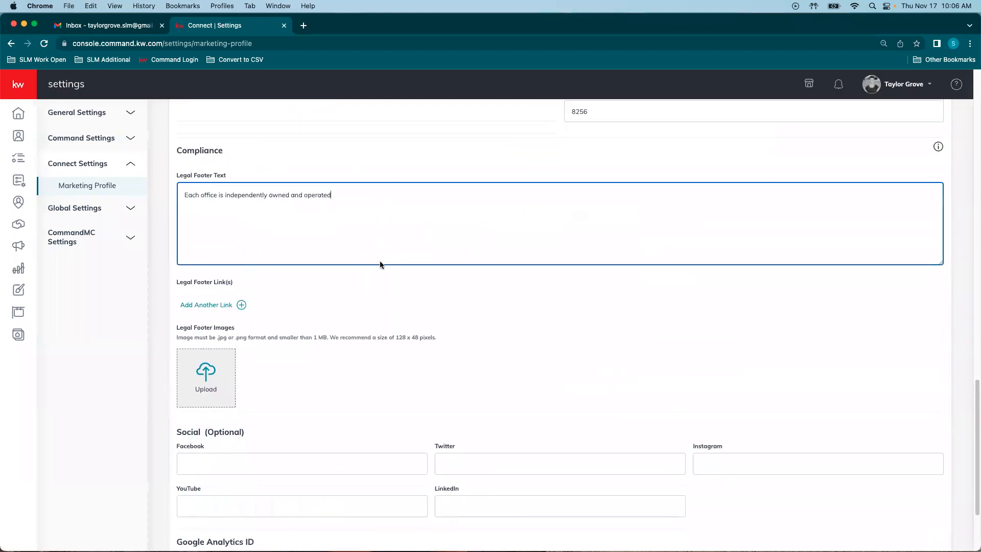
left_click(199, 305)
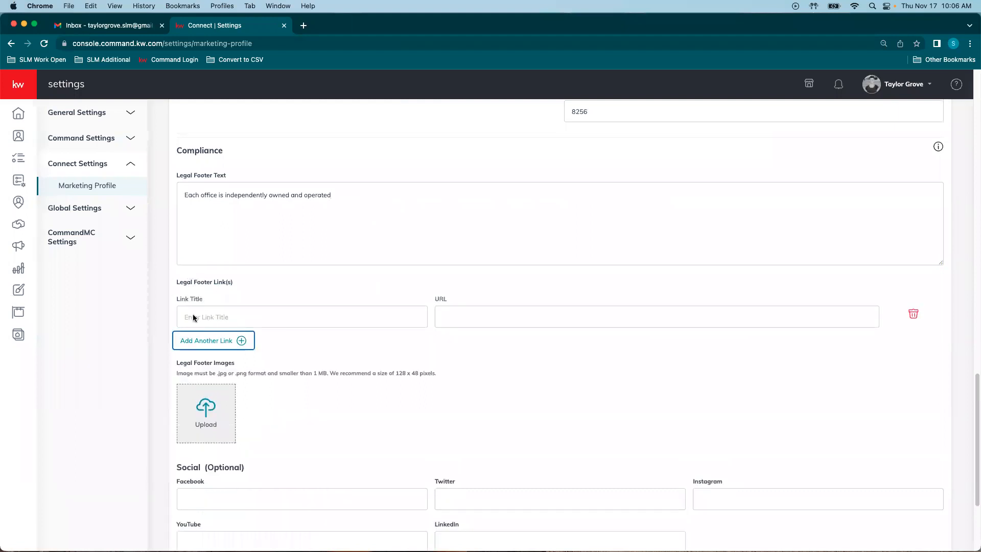
left_click(193, 318)
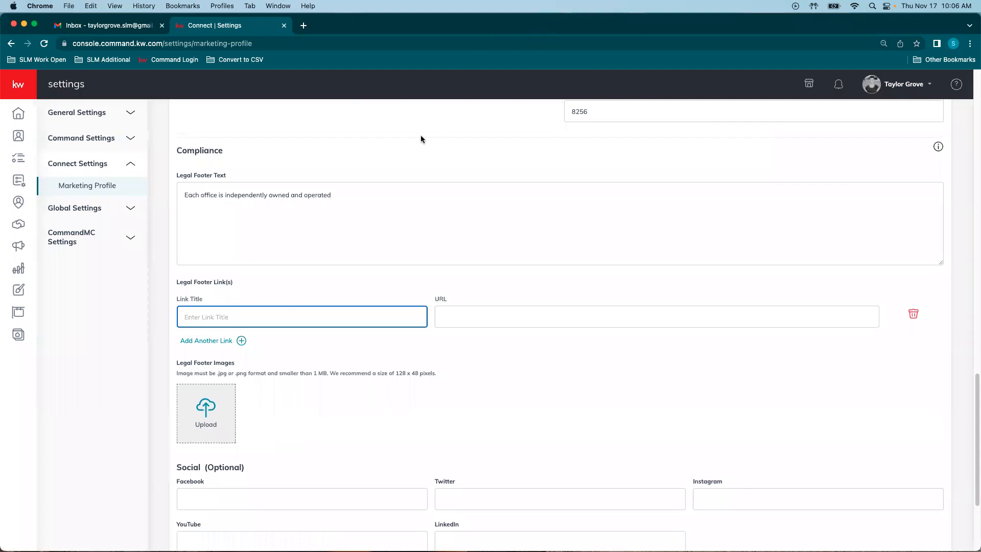
left_click(450, 316)
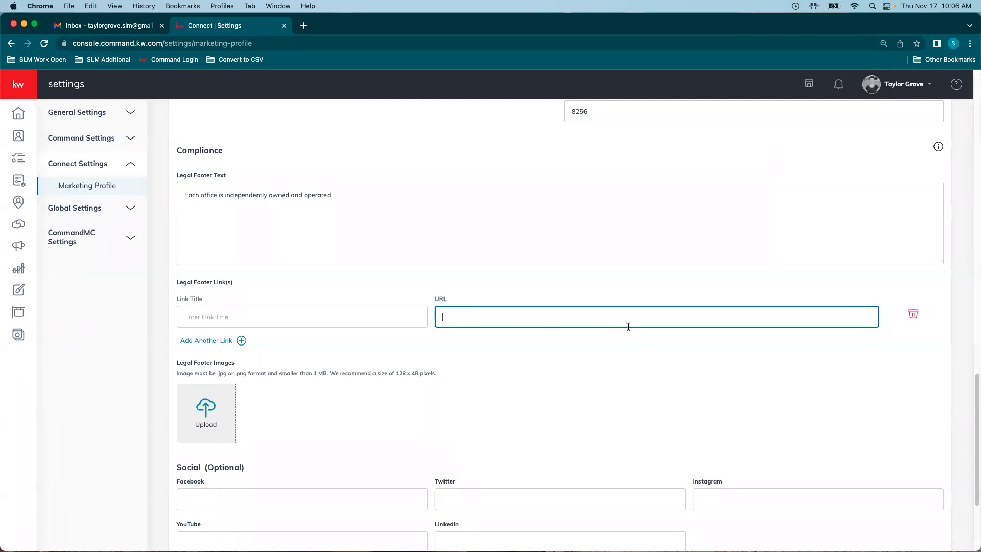
left_click(911, 313)
Step: Save the Marketing Profile and dismiss the success confirmation
scroll(351, 317, "down", 2)
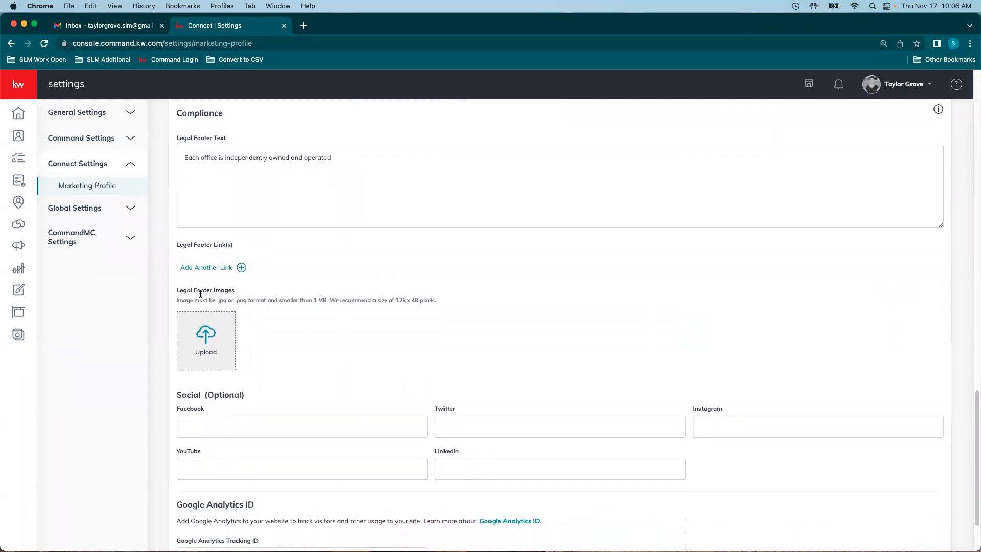
scroll(232, 322, "down", 3)
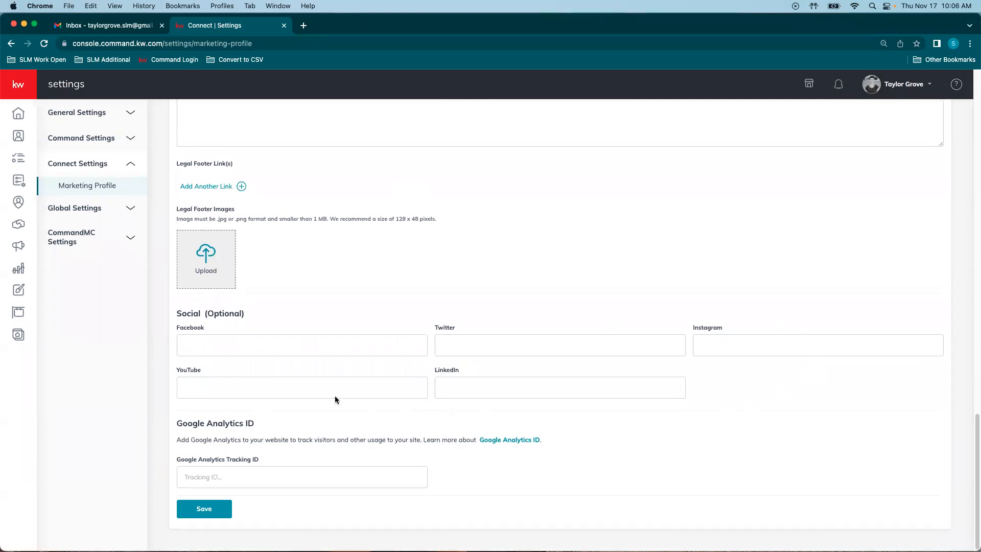
left_click(215, 511)
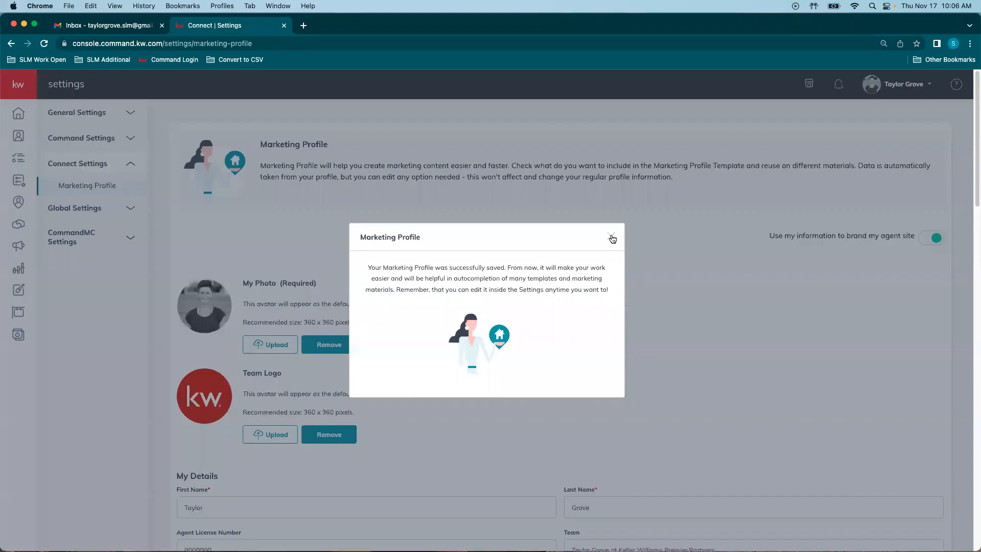
left_click(615, 240)
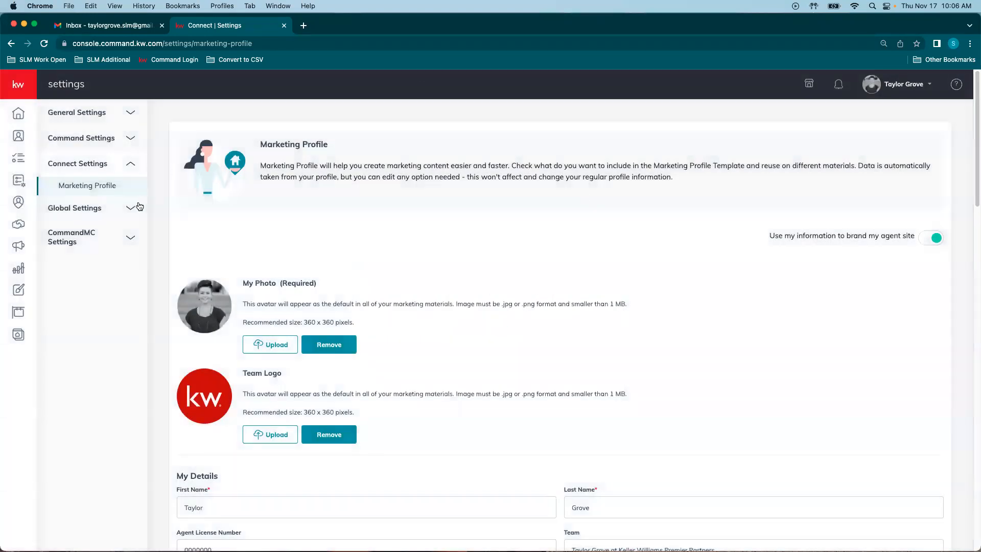
Step: Go to Designs, expand the labelled navigation sidebar, and zoom the page to 110%
left_click(19, 291)
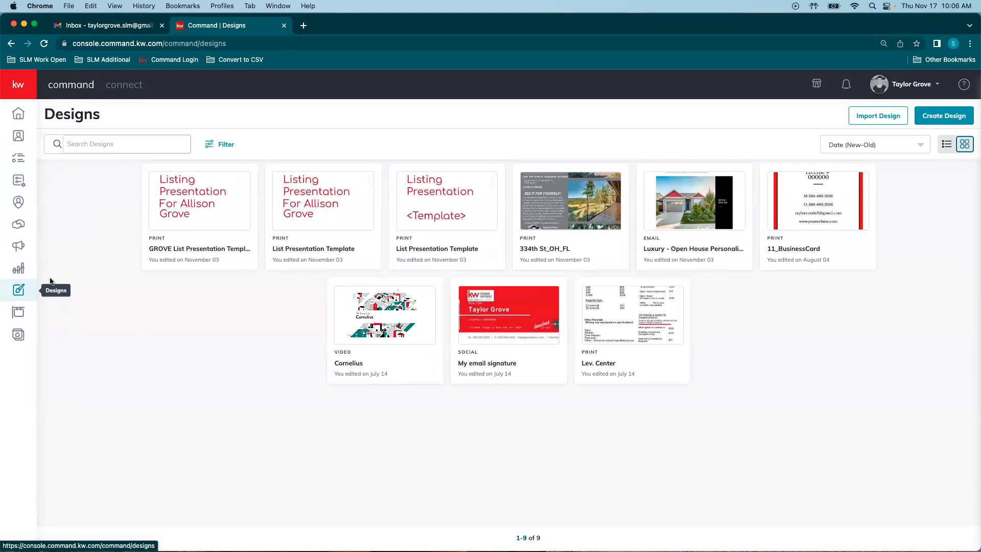
left_click(10, 85)
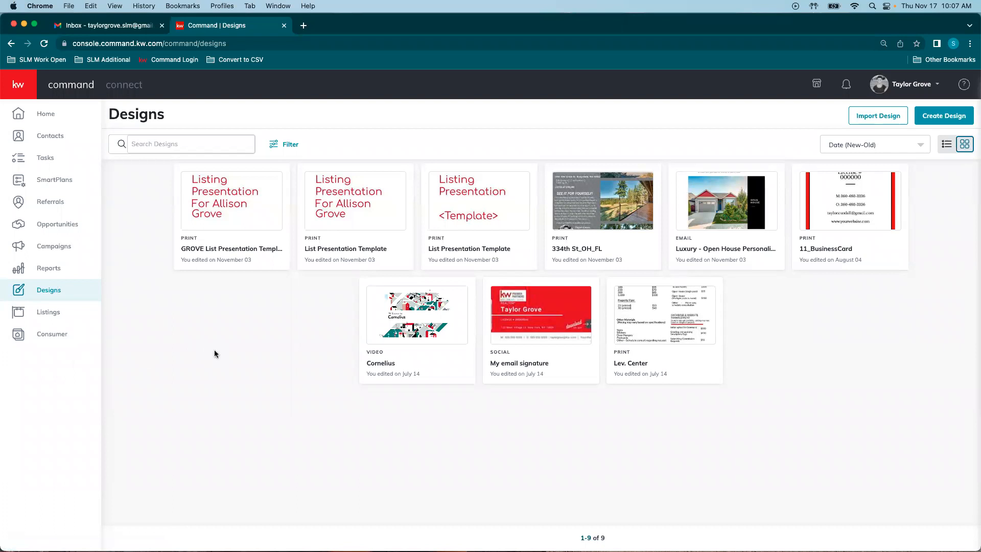
left_click(970, 44)
left_click(937, 154)
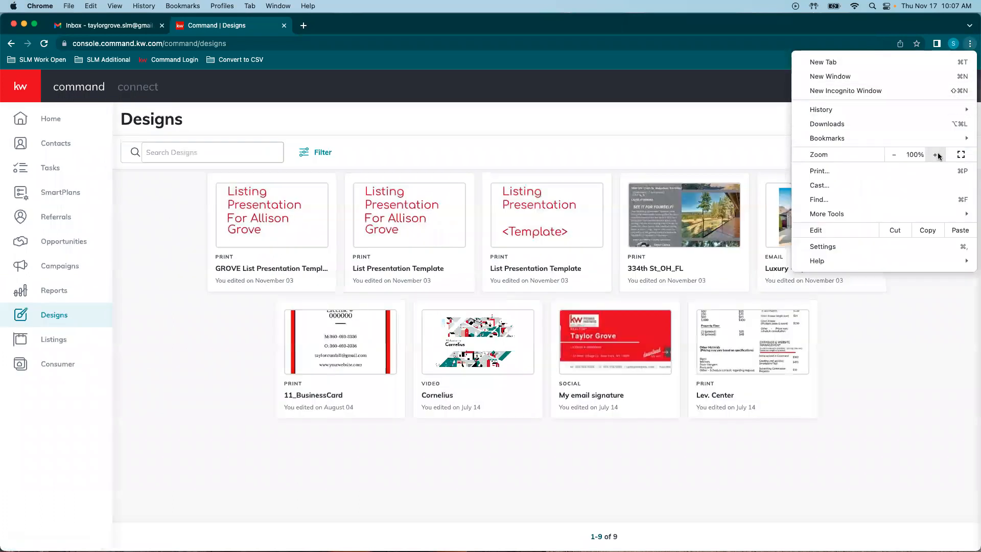
left_click(937, 154)
left_click(208, 369)
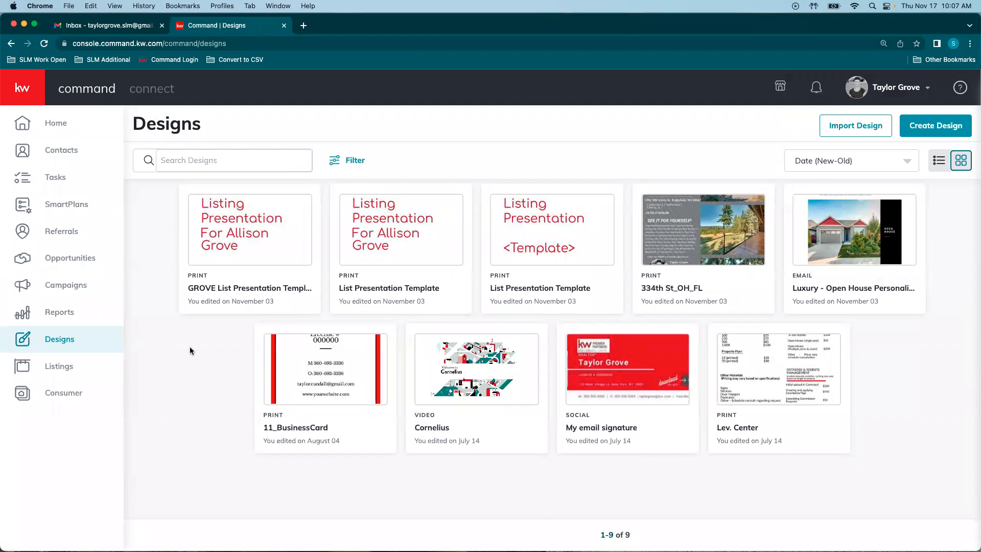
Step: Create a new design of the Social type and continue to the template gallery
left_click(947, 129)
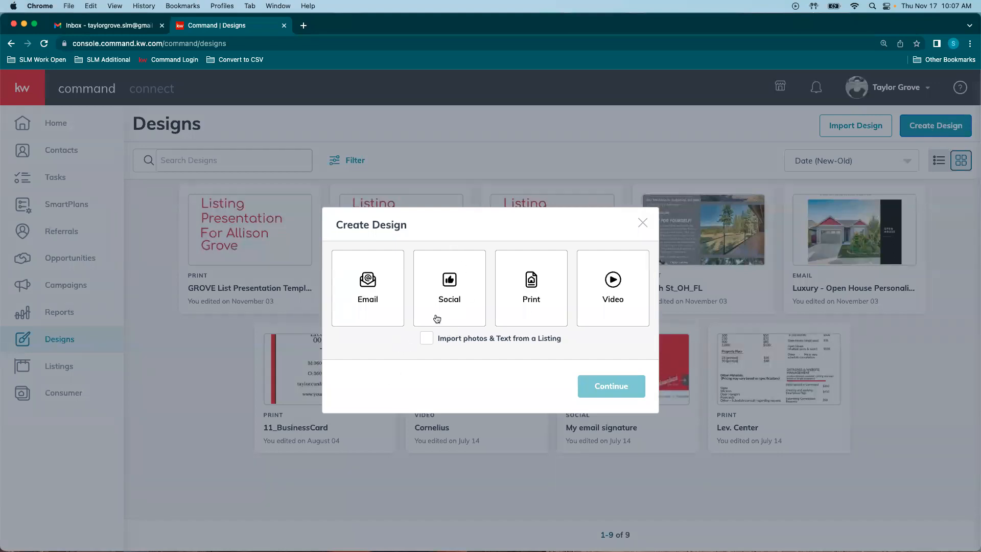
left_click(461, 295)
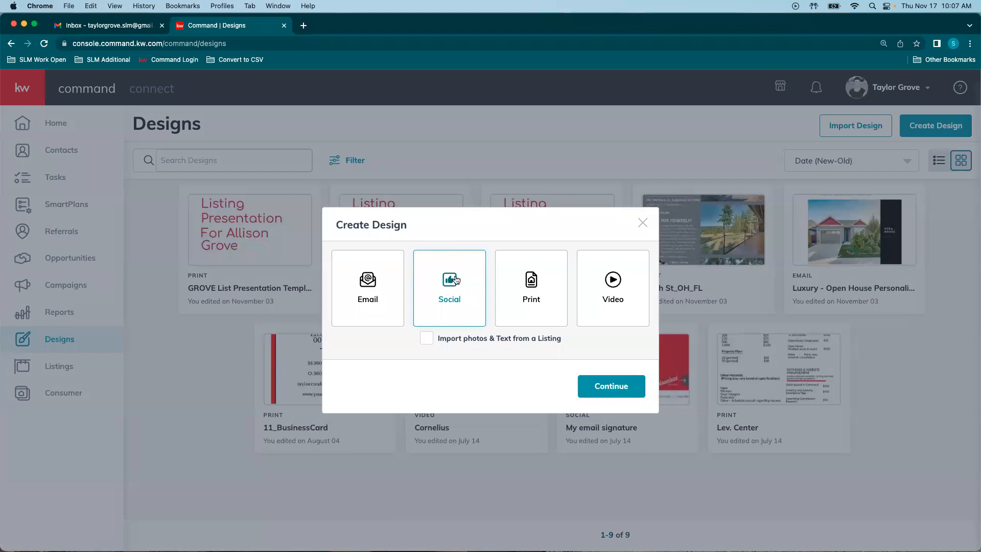
left_click(596, 387)
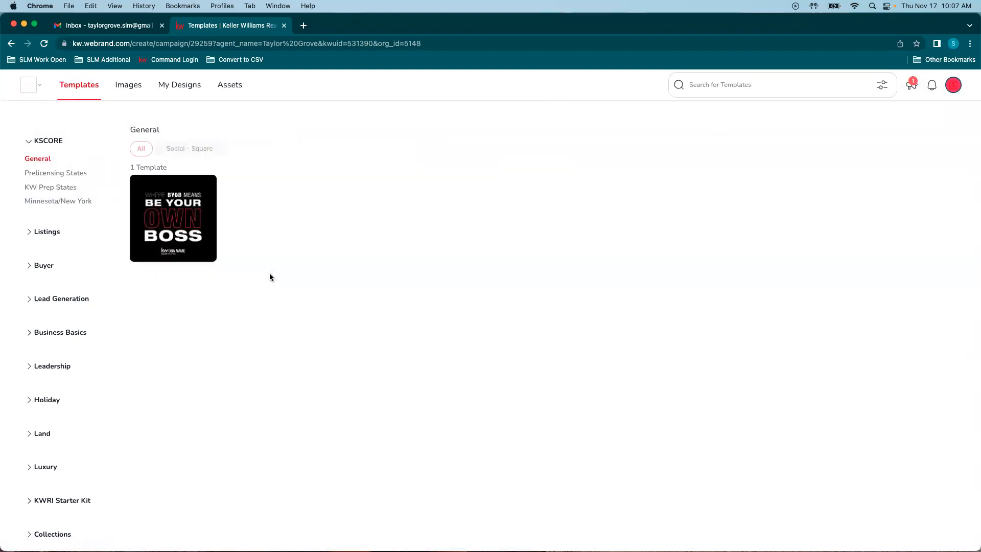
Step: Collapse KSCORE and open the Assets library on its Colors & Fonts section
left_click(44, 140)
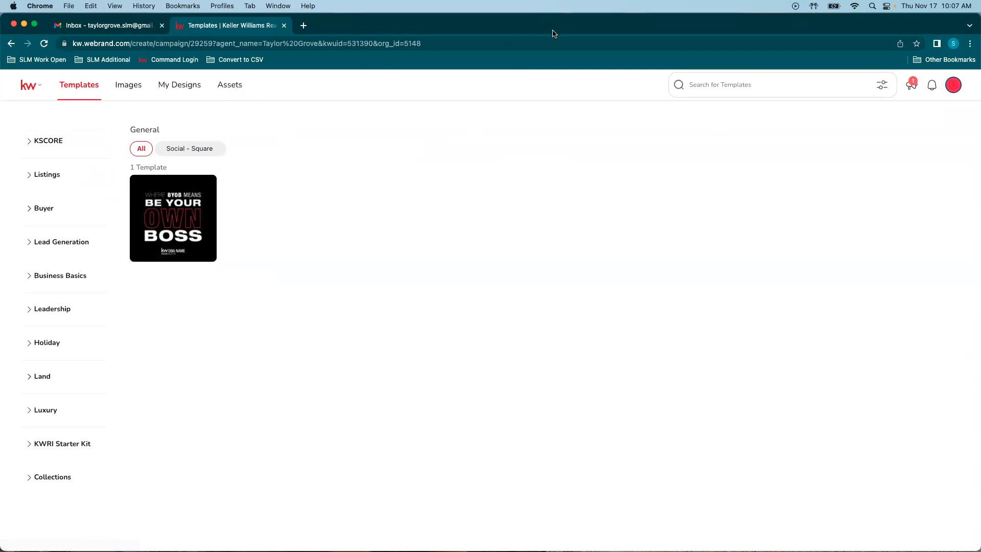
left_click(229, 86)
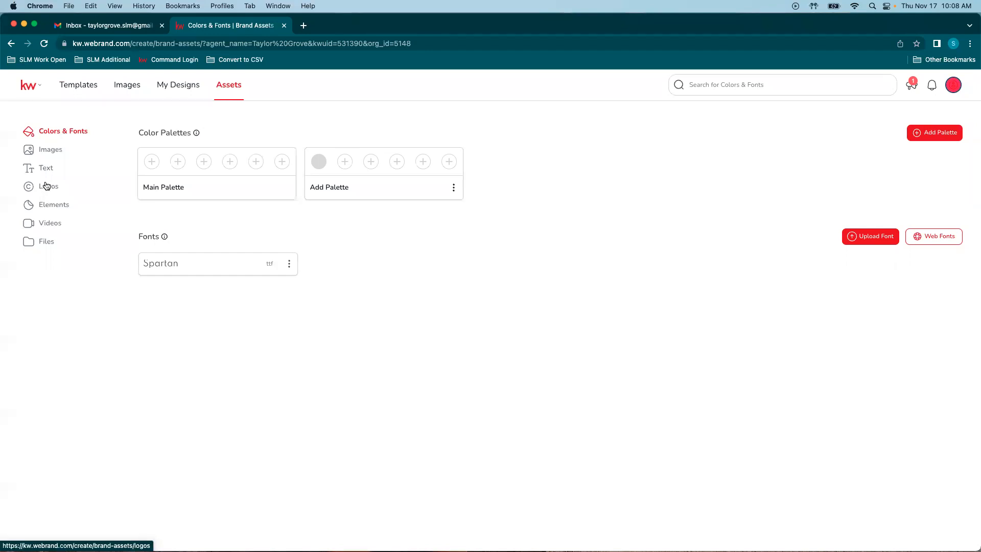
Step: Review the brand Images, Text and Logos pages, then return to Templates
left_click(47, 151)
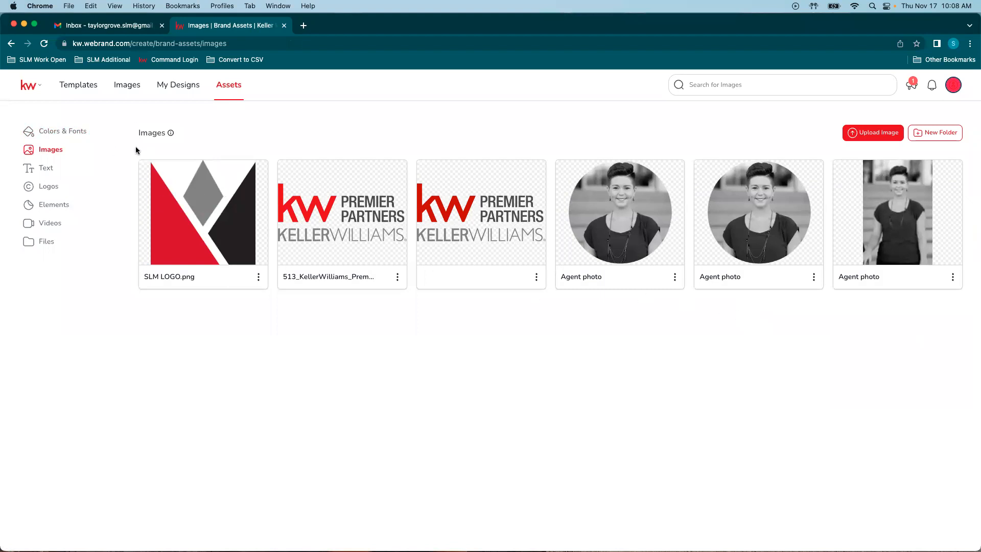
left_click(45, 169)
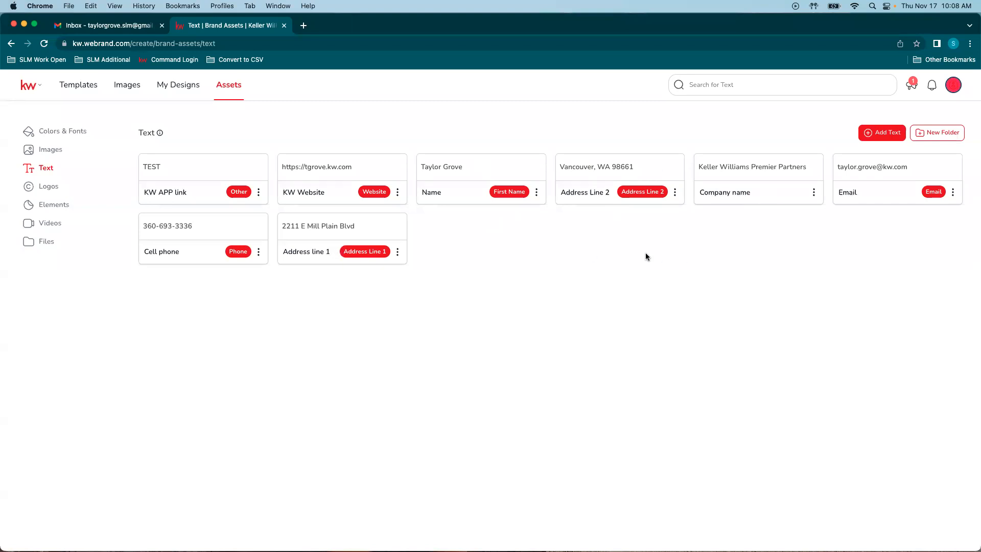
left_click(44, 186)
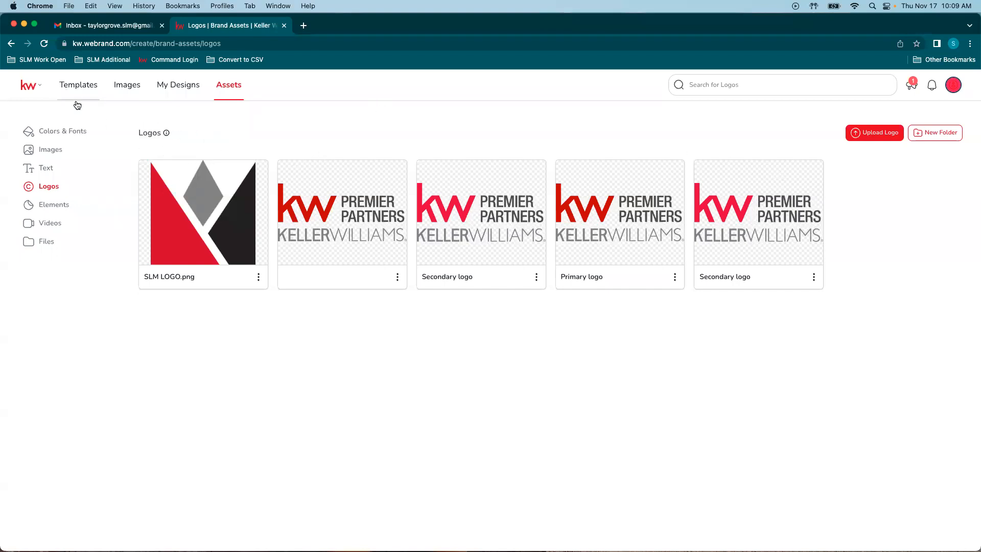
left_click(79, 87)
Step: Browse the KSCORE, Listings and Buyer categories, then show the Listings For Sale templates
left_click(45, 140)
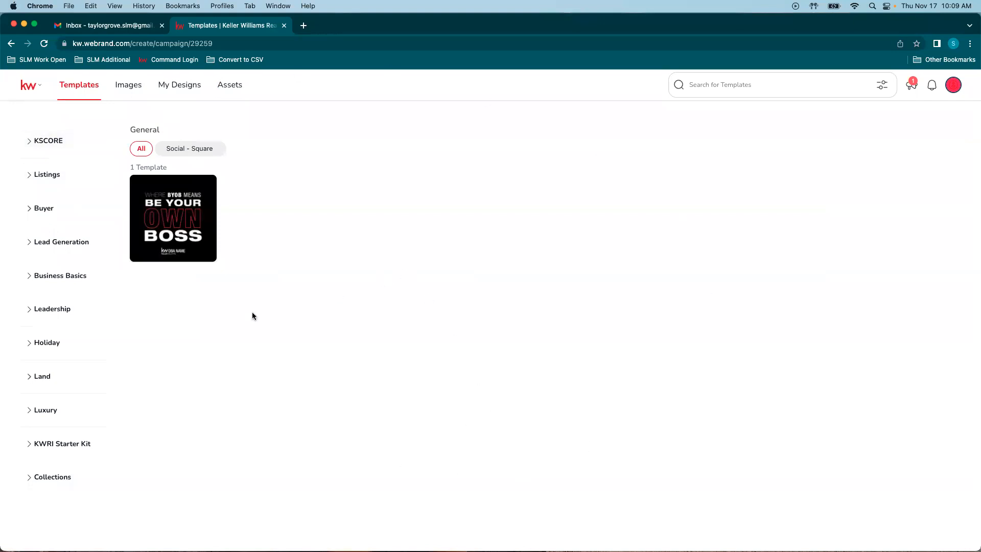
left_click(32, 175)
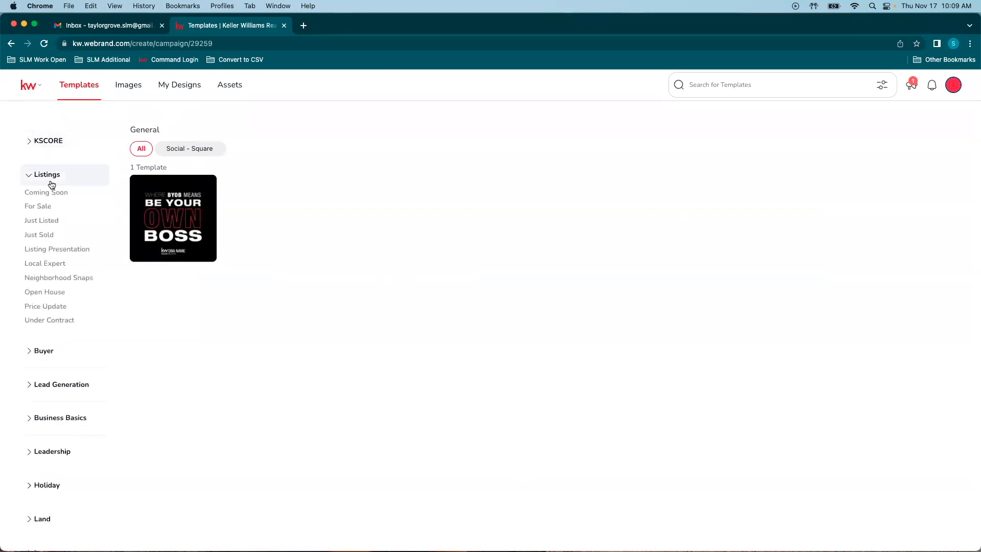
left_click(41, 175)
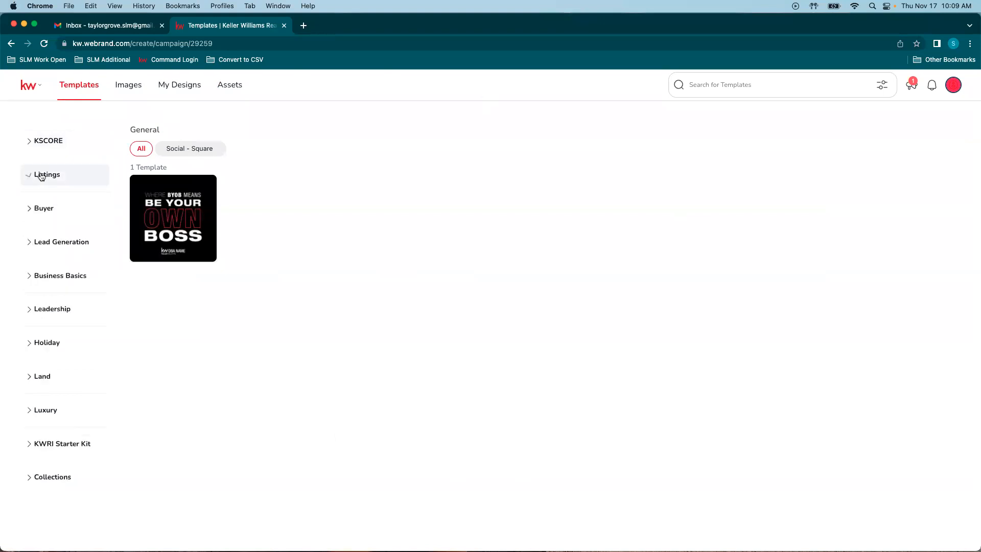
left_click(33, 214)
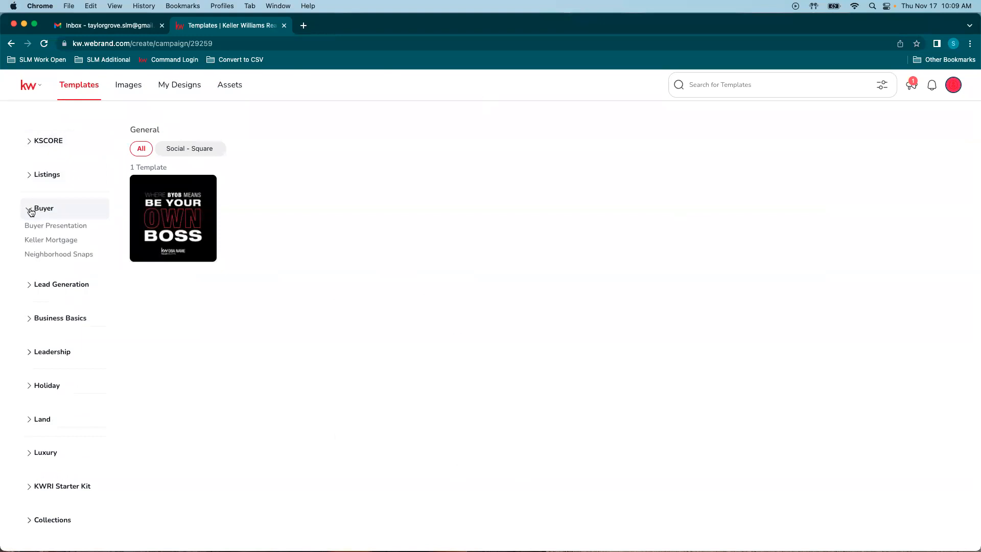
left_click(32, 211)
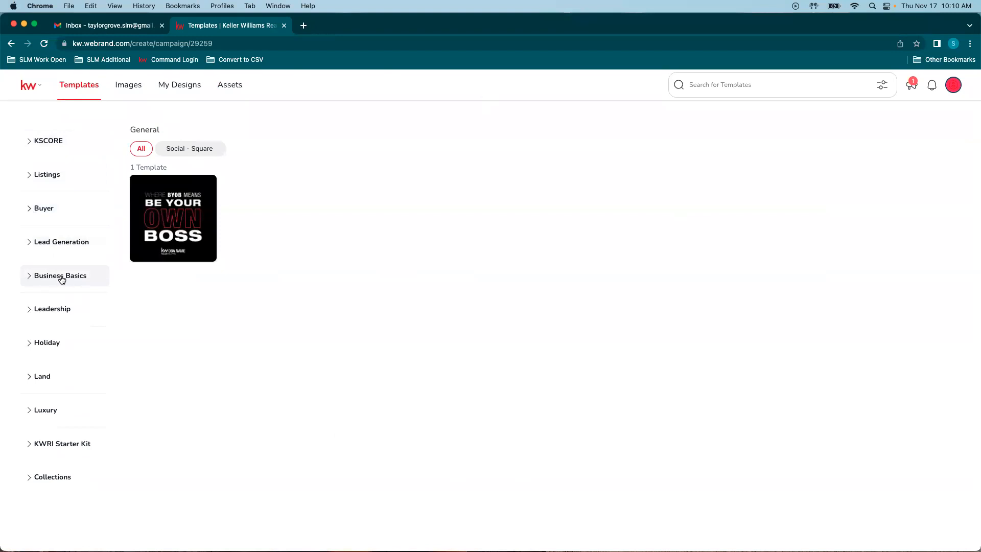
left_click(51, 175)
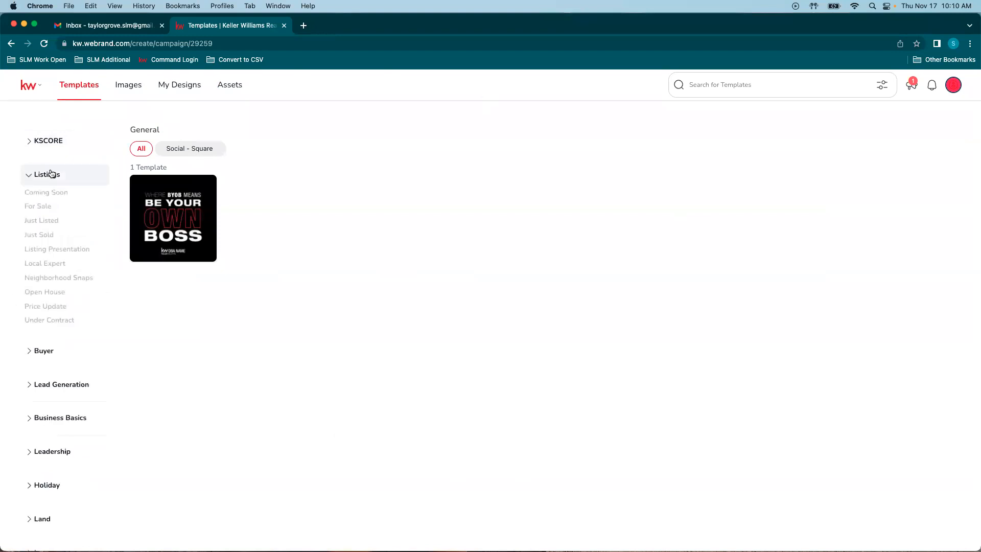
left_click(35, 208)
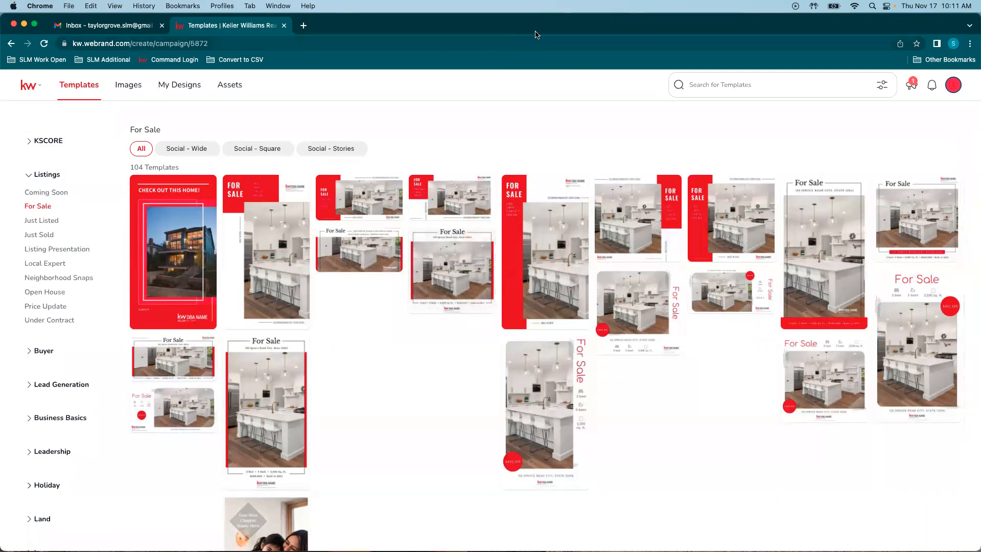
Step: Collapse Listings and expand Business Basics to show its five sub-categories
left_click(47, 178)
left_click(54, 280)
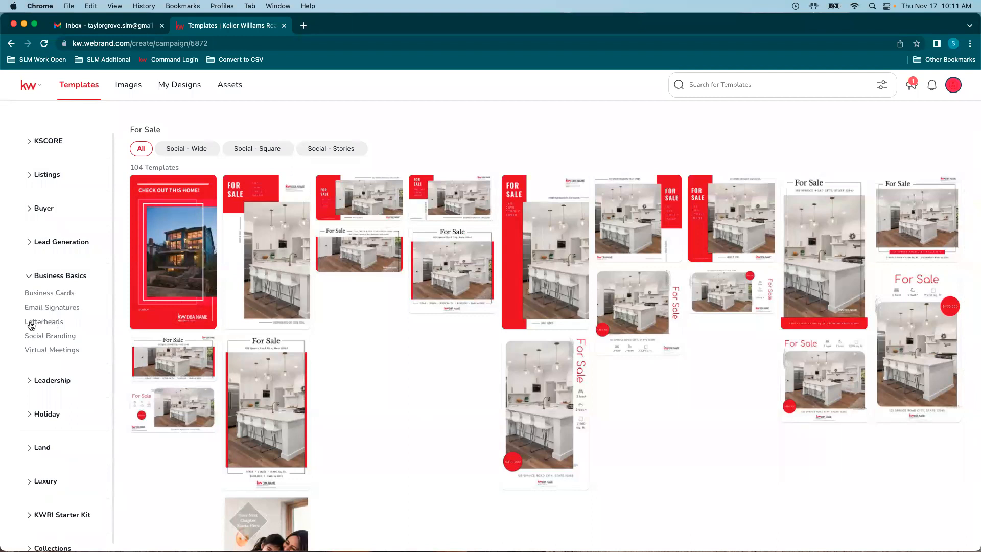
Step: Browse the Social Branding and Virtual Meetings templates, then show the Email Signatures category
left_click(63, 338)
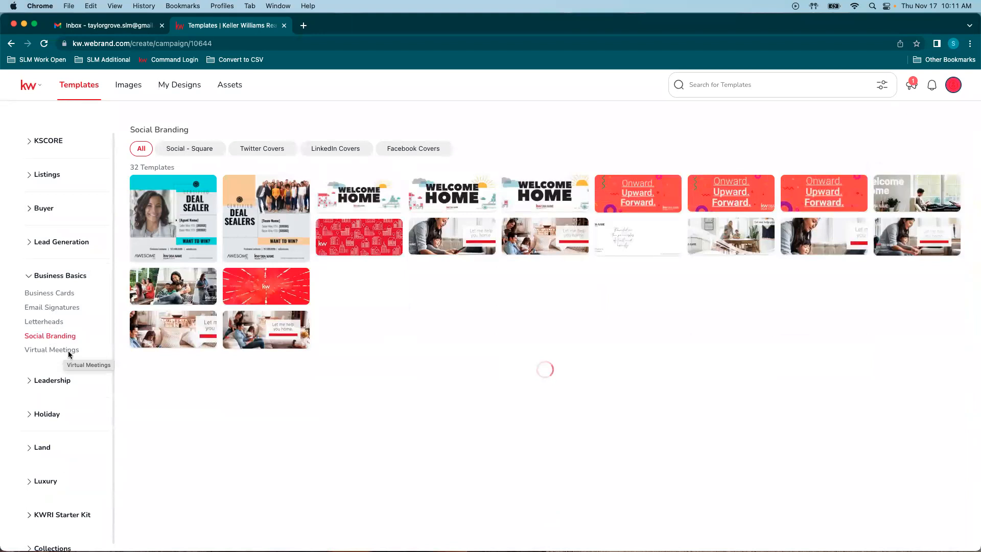
left_click(57, 350)
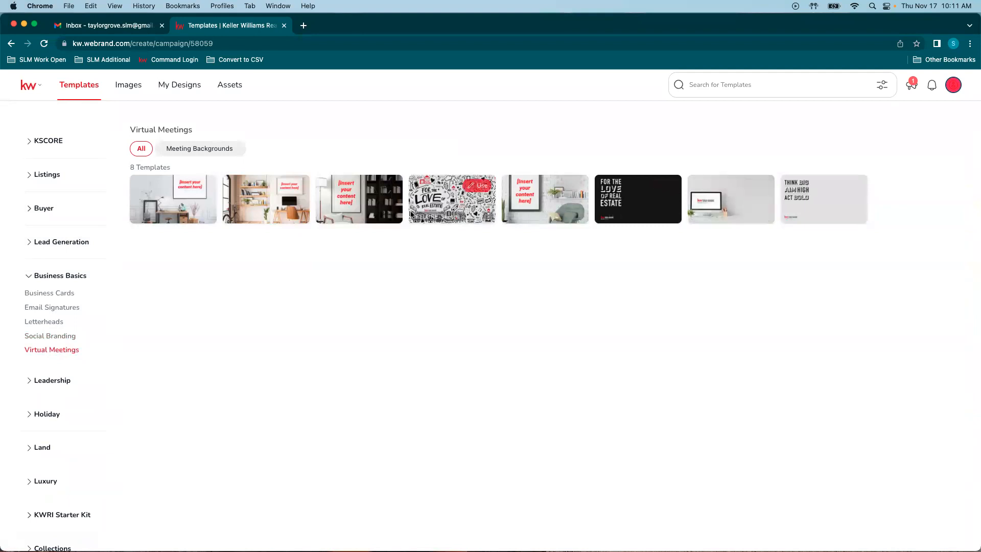
left_click(53, 308)
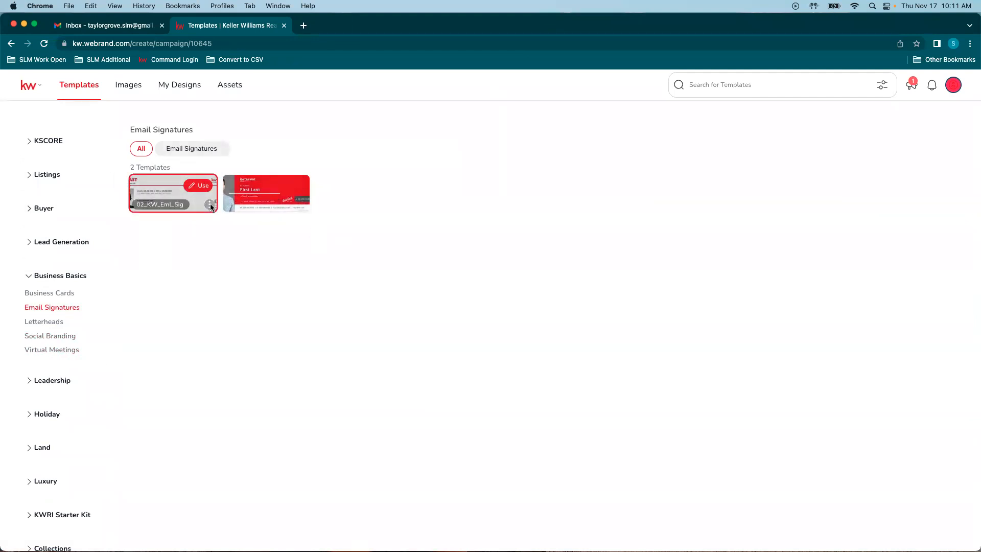
Step: Start a new design from the 02_KW_Eml_Sig email signature template
left_click(209, 204)
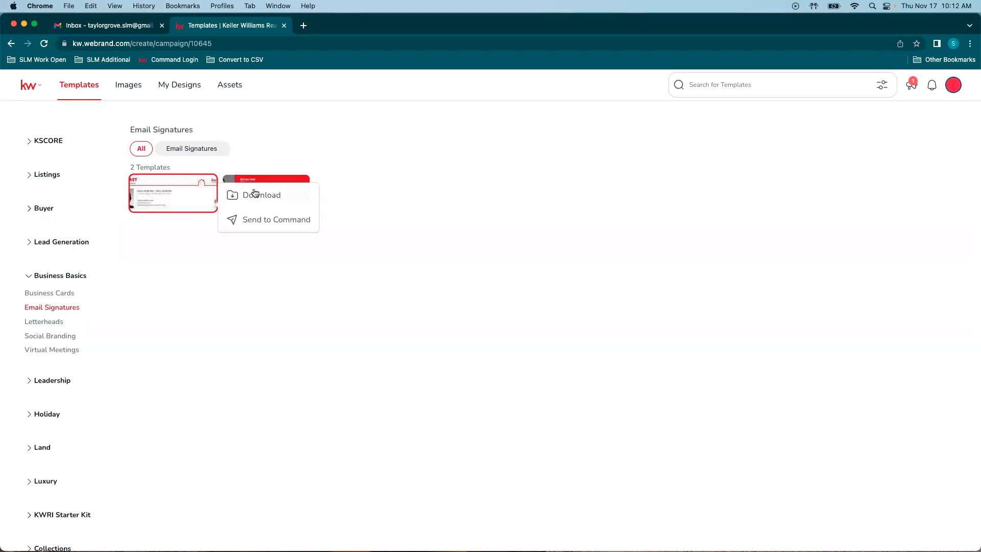
left_click(391, 188)
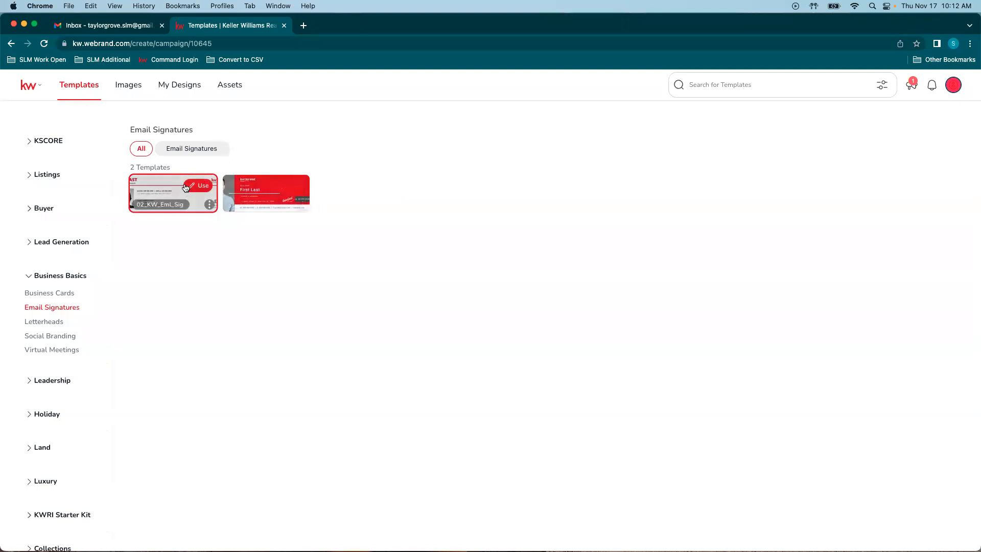
left_click(198, 185)
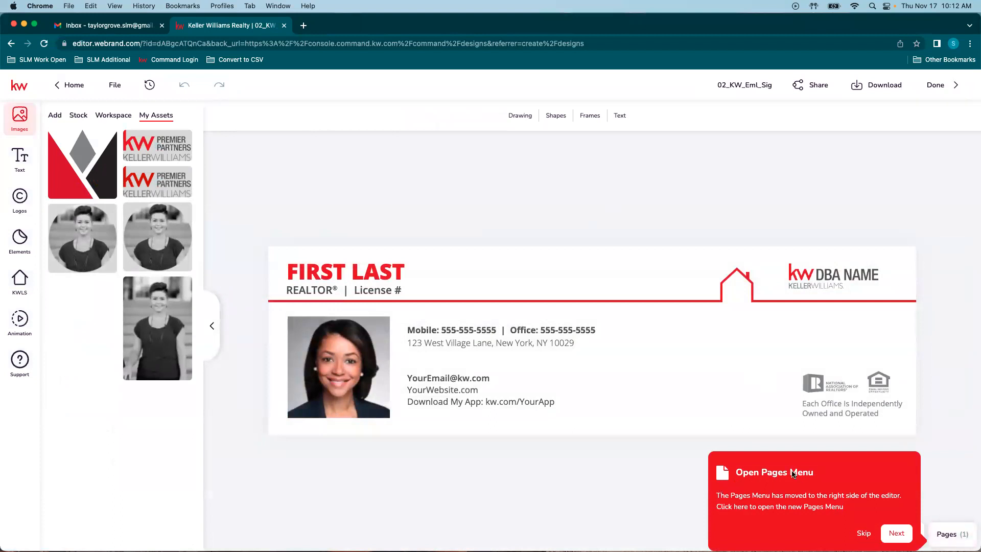
Step: Glance at the Pages panel, then select the DBA NAME logo in the signature header
left_click(946, 534)
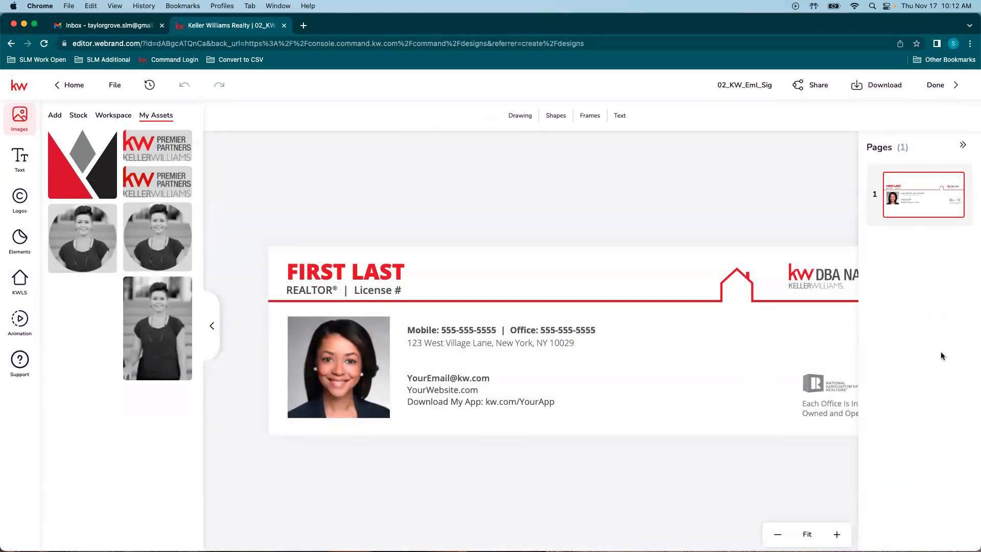
left_click(964, 147)
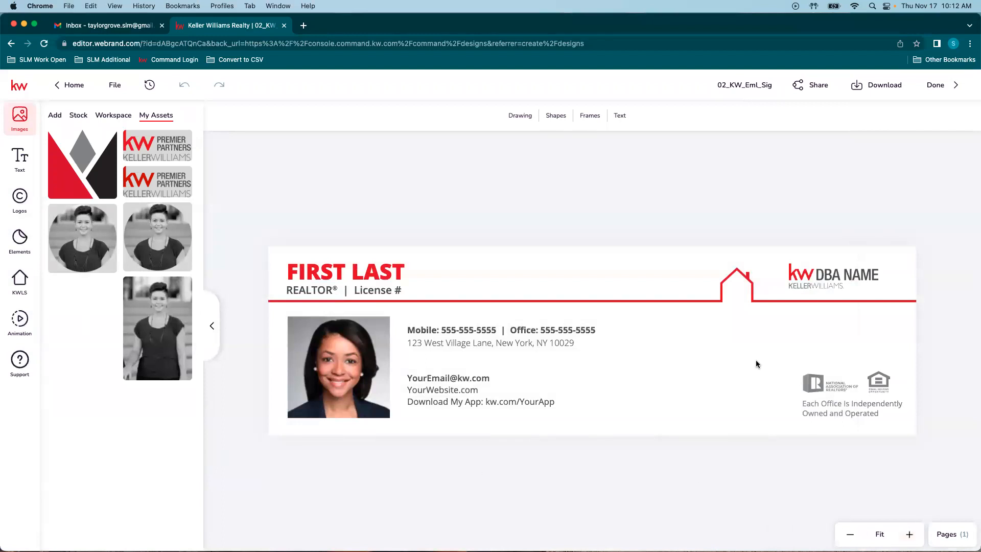
left_click(842, 274)
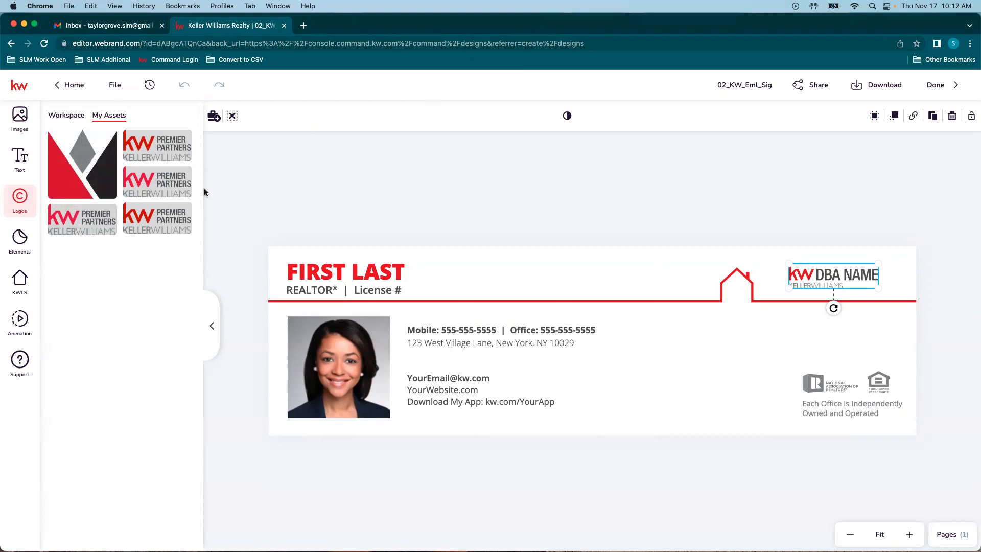
Step: Swap the DBA NAME logo for the Premier Partners logo and nudge it into position
mouse_move(165, 136)
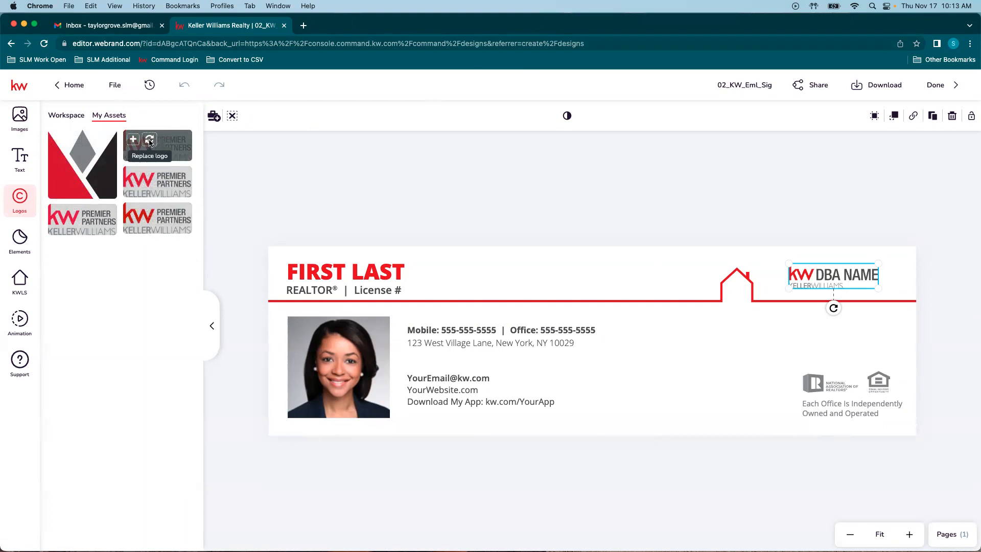
left_click(150, 142)
left_click_drag(836, 283, 838, 276)
left_click(671, 207)
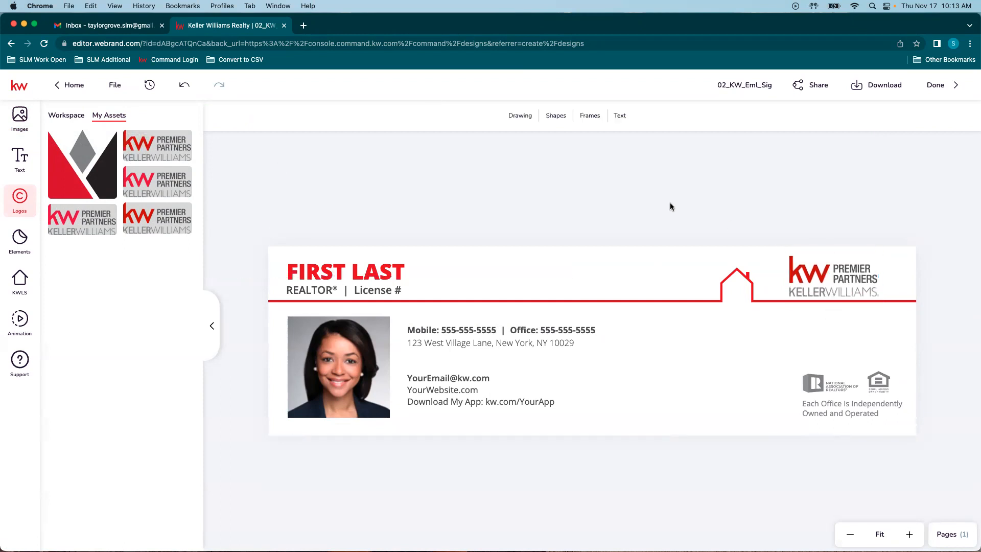
left_click(848, 283)
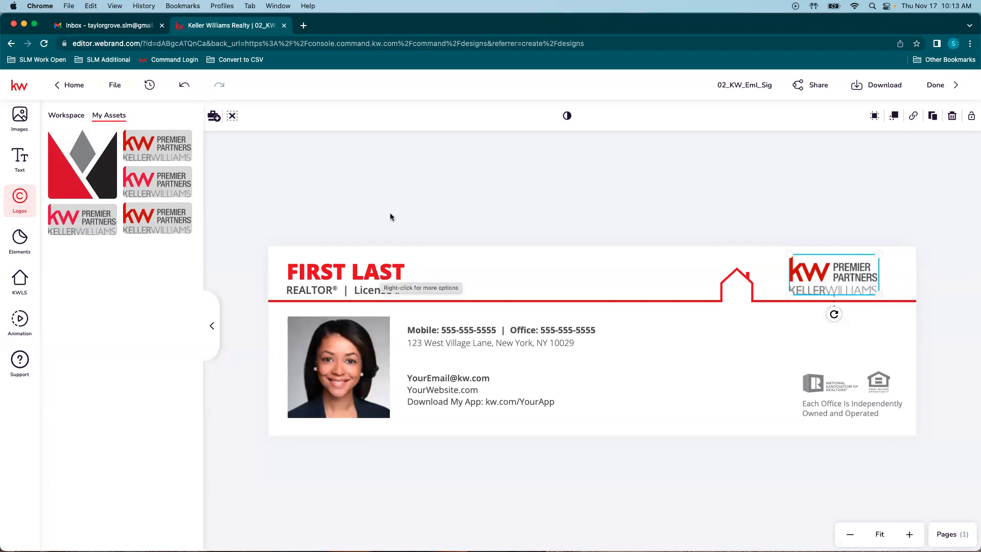
left_click(281, 193)
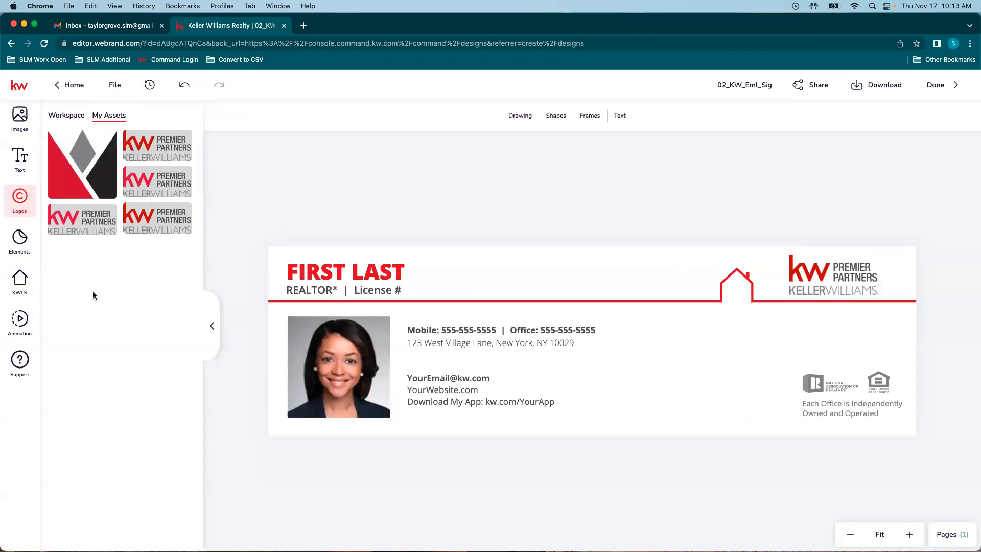
Step: Remove an accidentally added second Premier Partners logo from the signature
left_click(81, 216)
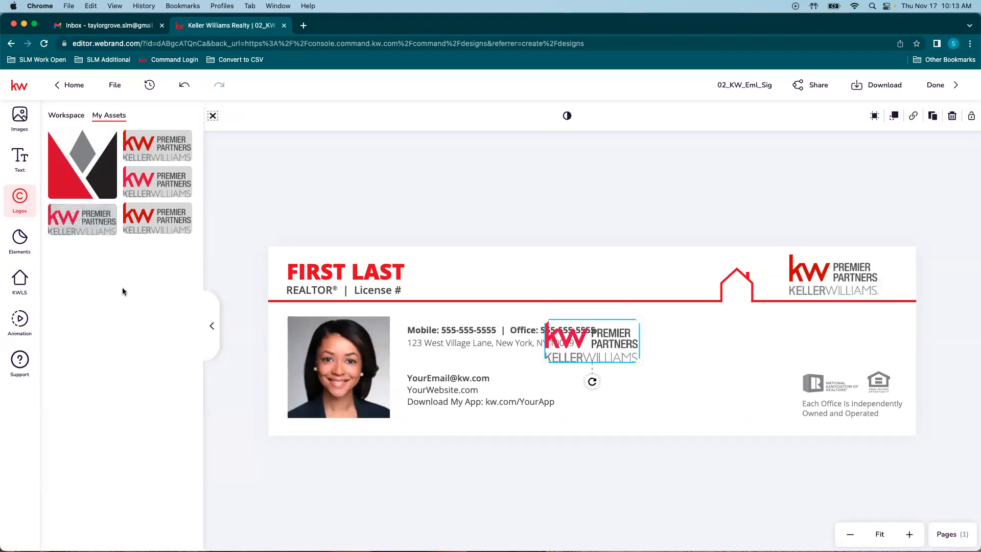
mouse_move(606, 339)
left_mouse_down()
mouse_move(680, 381)
mouse_move(635, 308)
mouse_move(531, 235)
mouse_move(758, 337)
mouse_move(879, 301)
mouse_move(835, 333)
mouse_move(680, 376)
left_mouse_up()
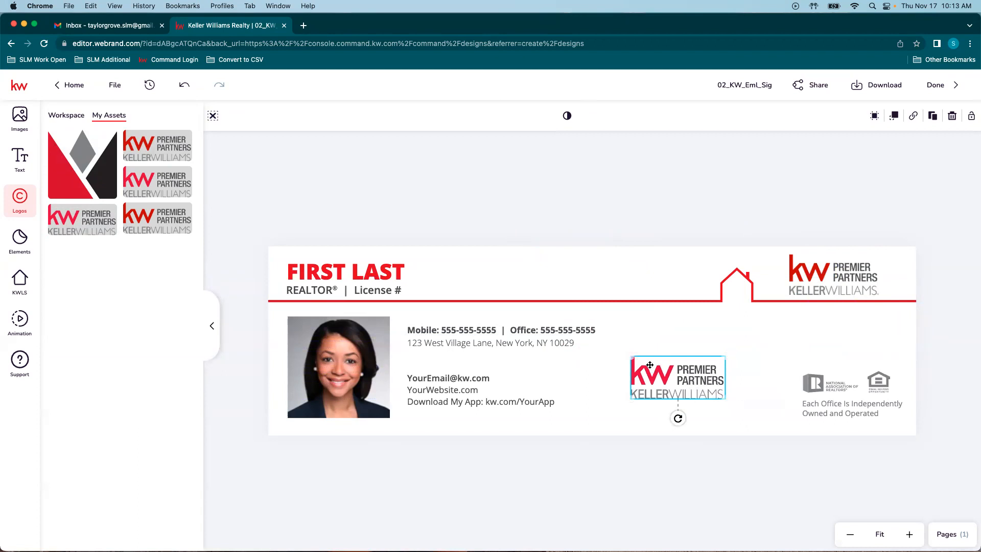
key("BackSpace")
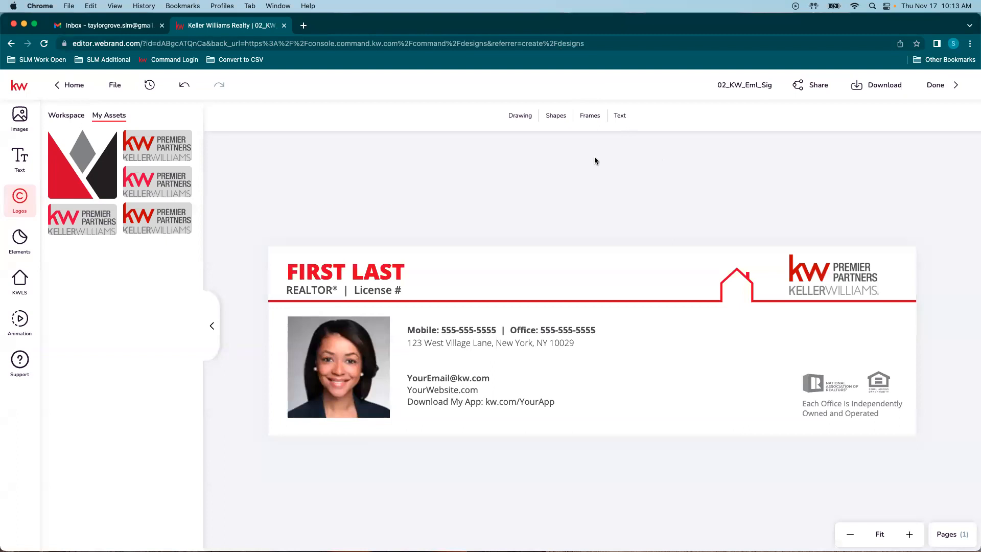
left_click(312, 274)
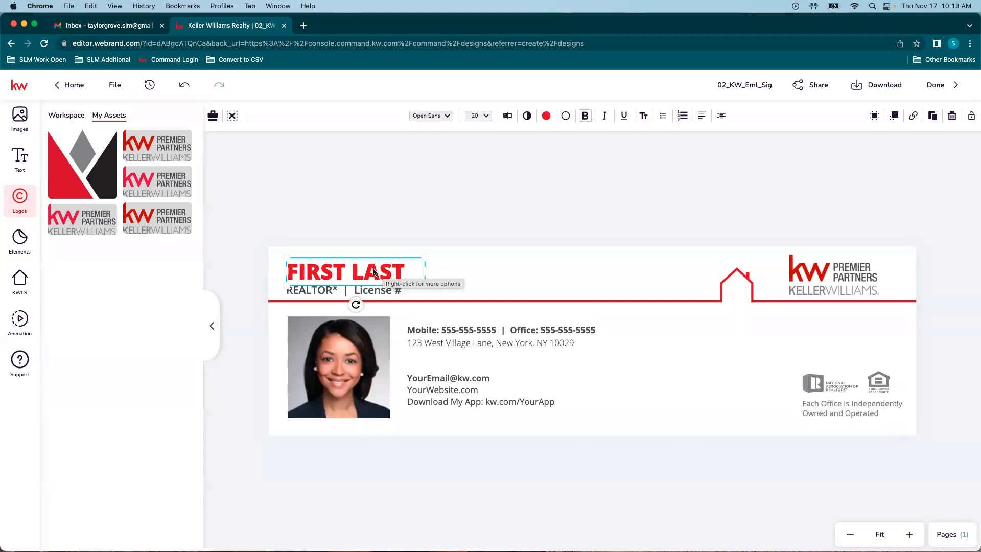
Step: In the heading's text editor, replace the LAST placeholder with the agent's surname and save
double_click(337, 271)
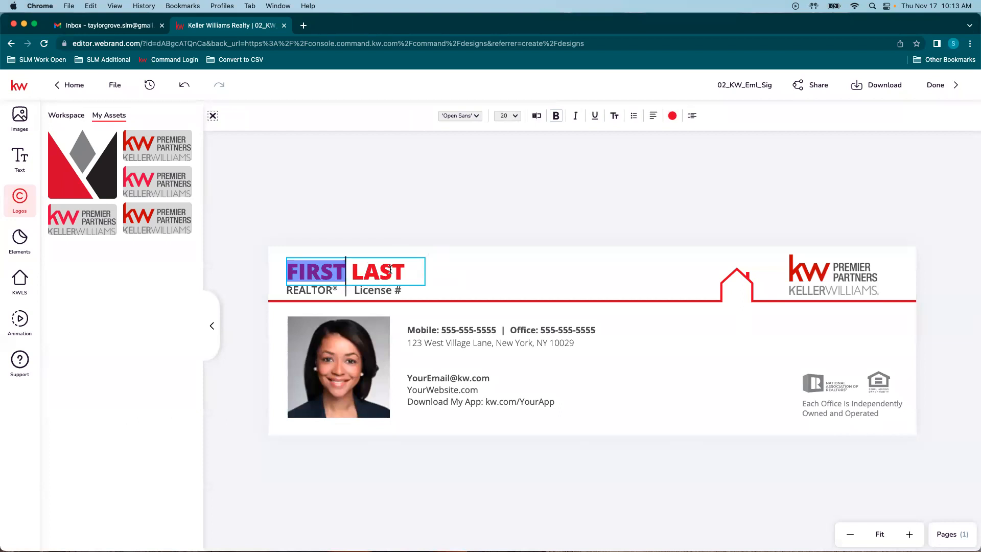
left_click(411, 269)
key("Escape")
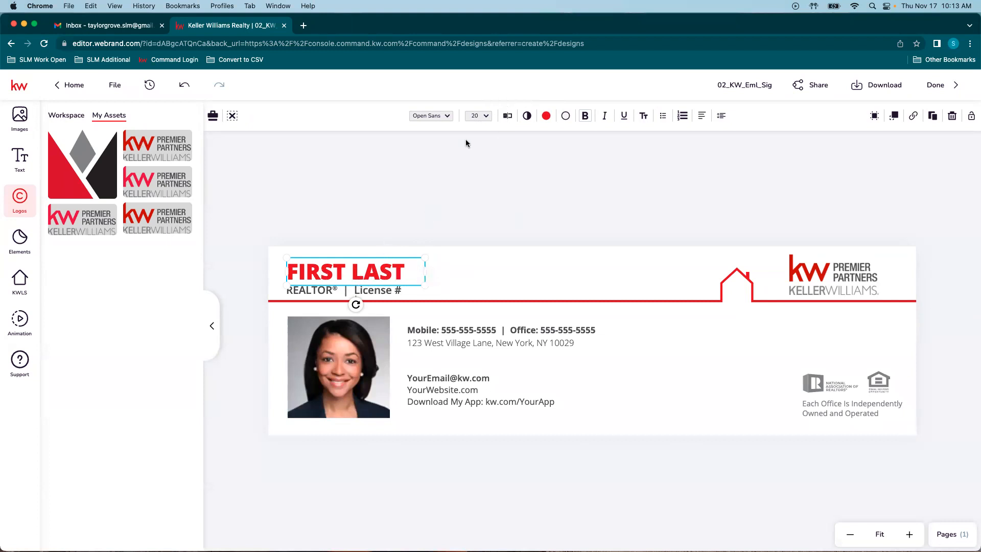
left_click(508, 117)
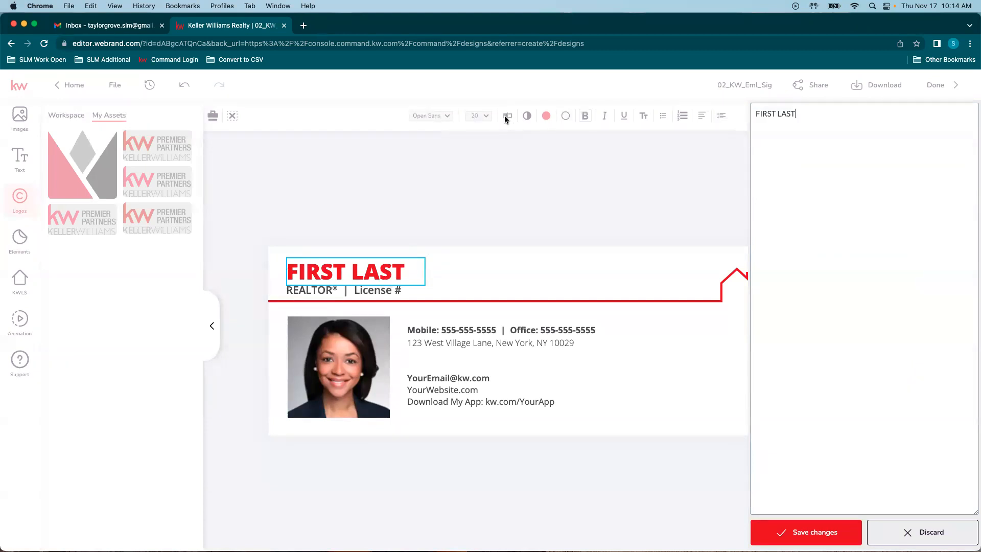
left_click_drag(829, 177, 741, 111)
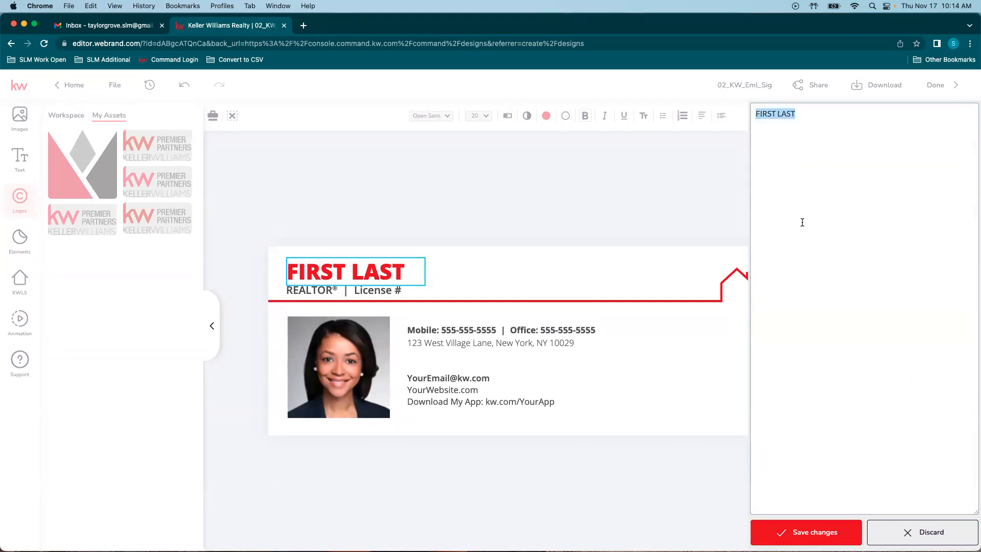
left_click_drag(803, 130, 777, 112)
type("G")
left_click(805, 531)
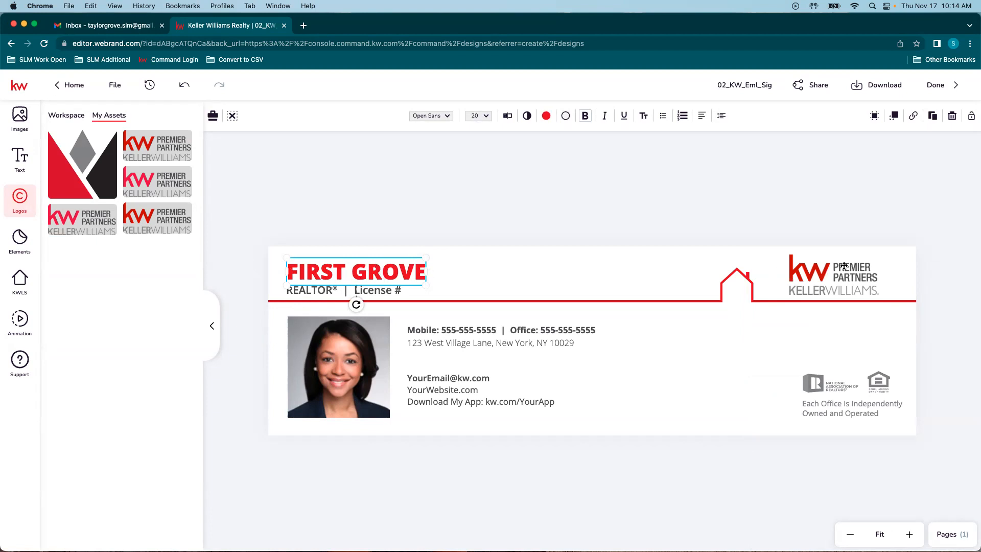
left_click(15, 163)
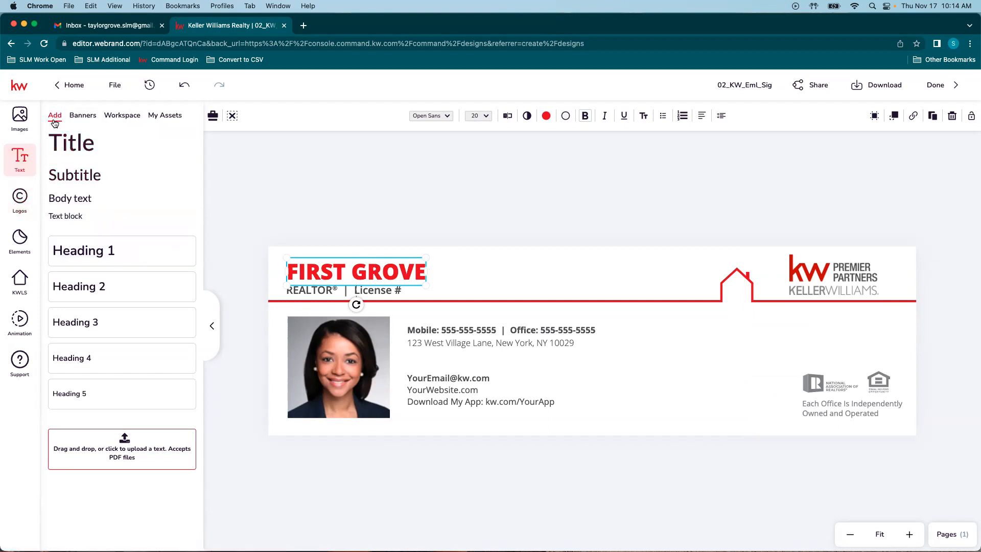
Step: Fill the red name heading with the saved full-name text asset and nudge it slightly left
left_click(70, 148)
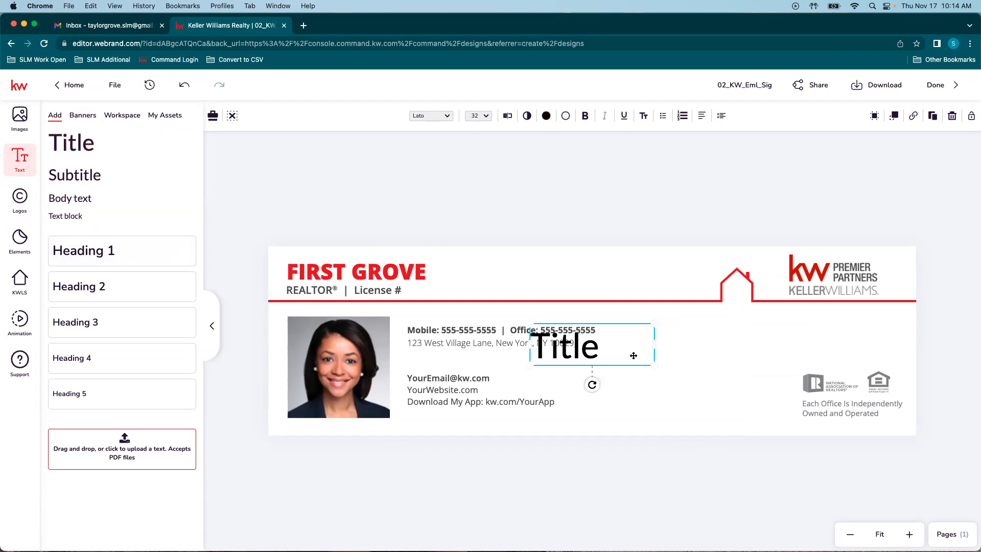
key("BackSpace")
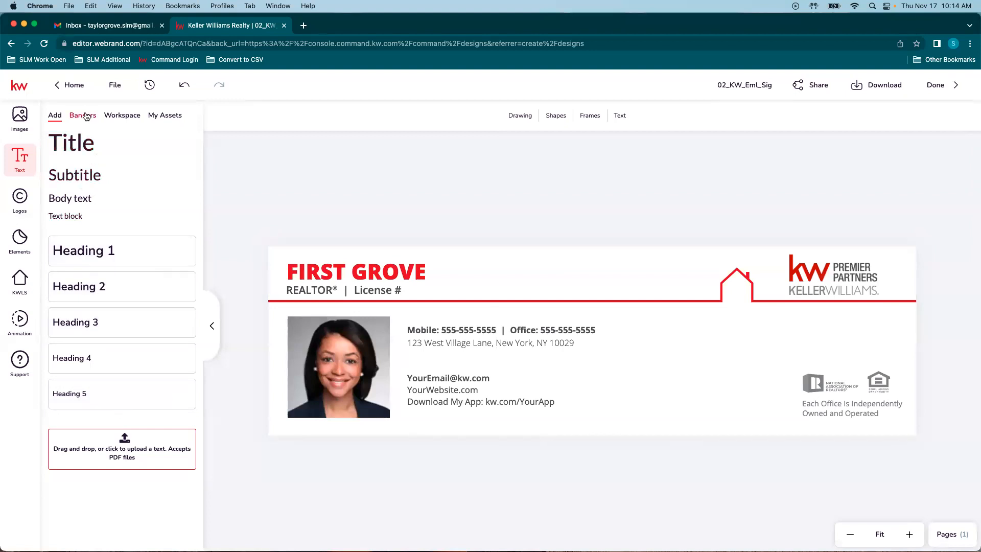
left_click(166, 117)
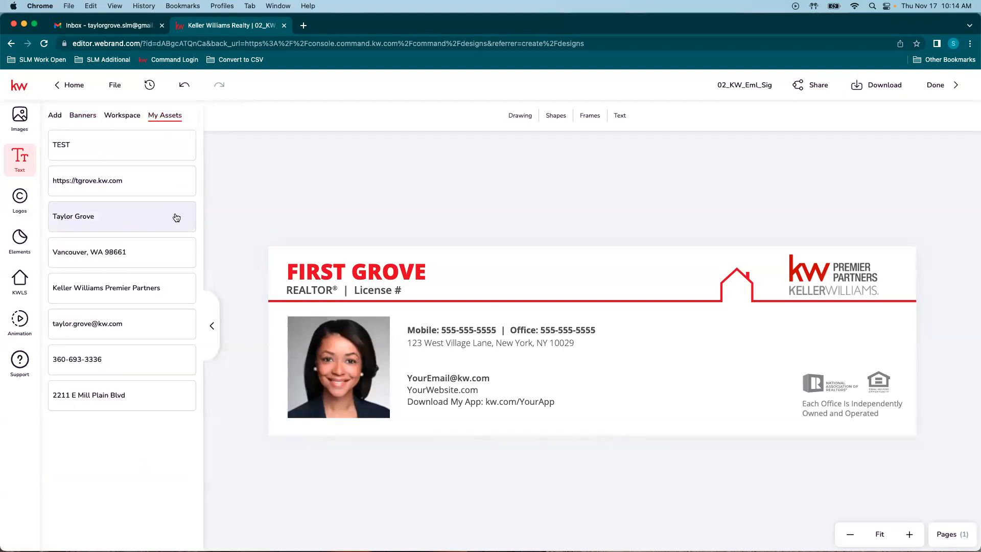
left_click(349, 273)
mouse_move(99, 219)
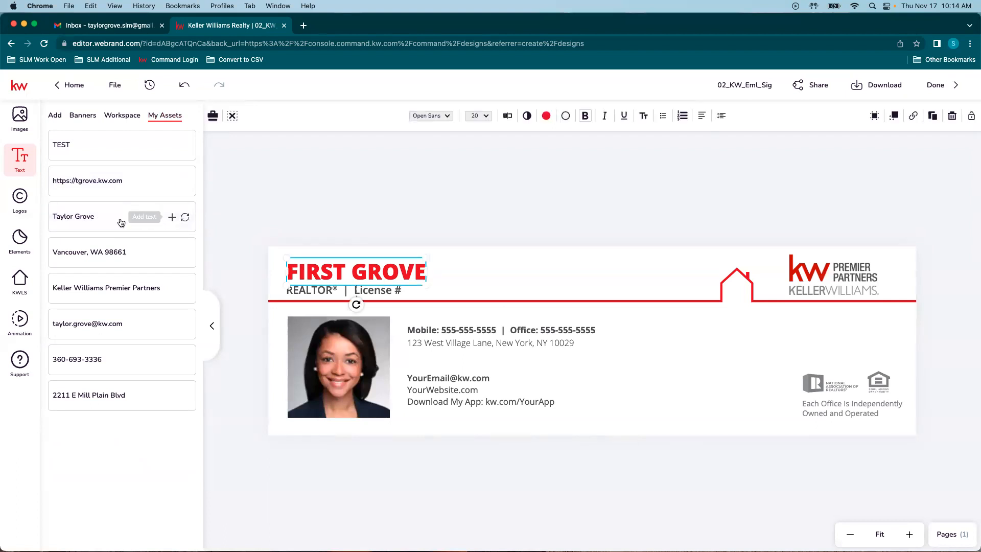
left_click(185, 218)
left_click_drag(329, 271, 328, 272)
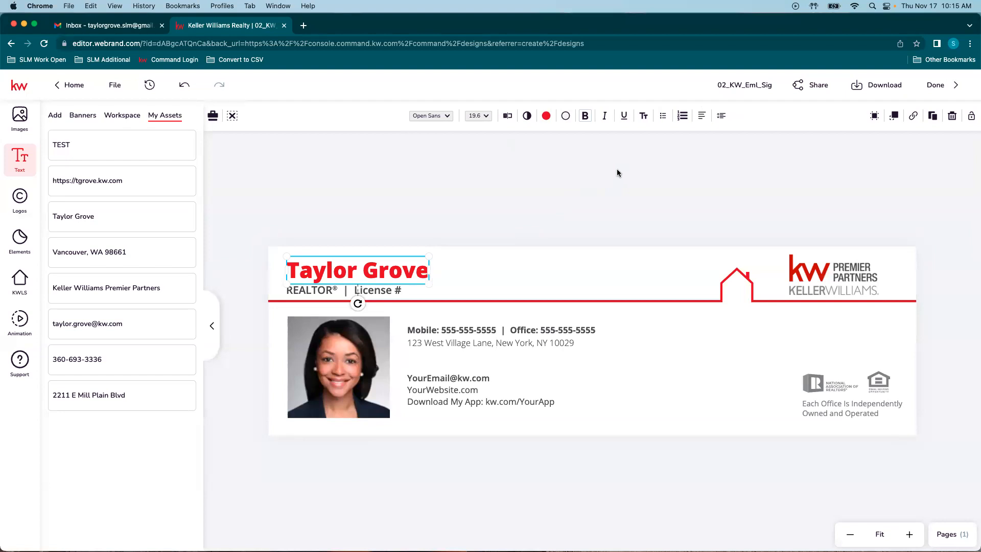
left_click(386, 293)
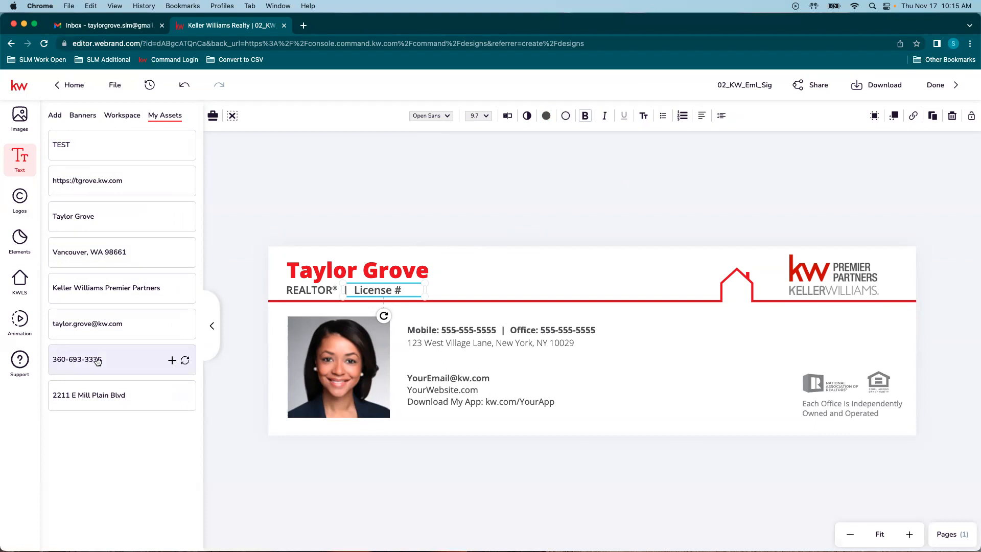
Step: Try filling the phone line with the saved phone asset, then undo it
left_click(453, 332)
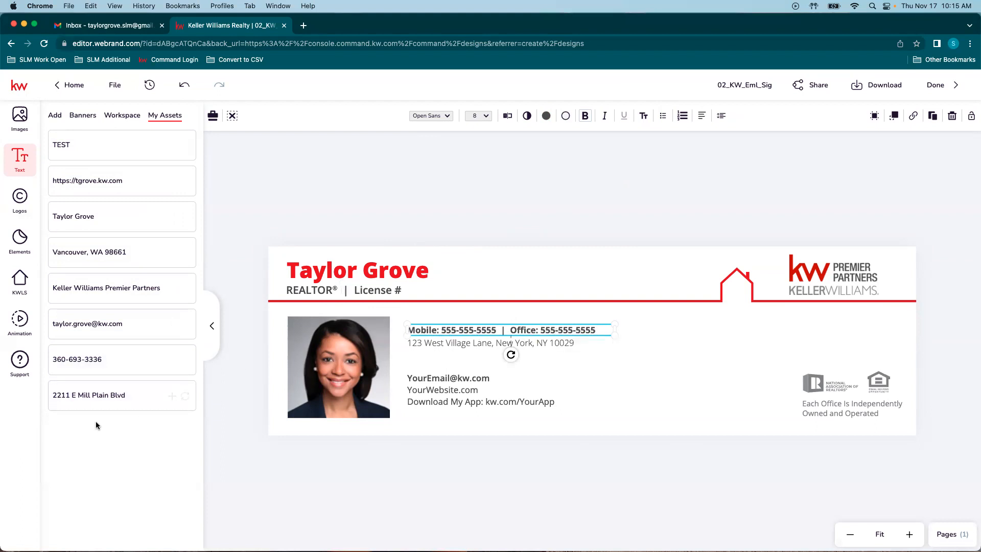
mouse_move(125, 358)
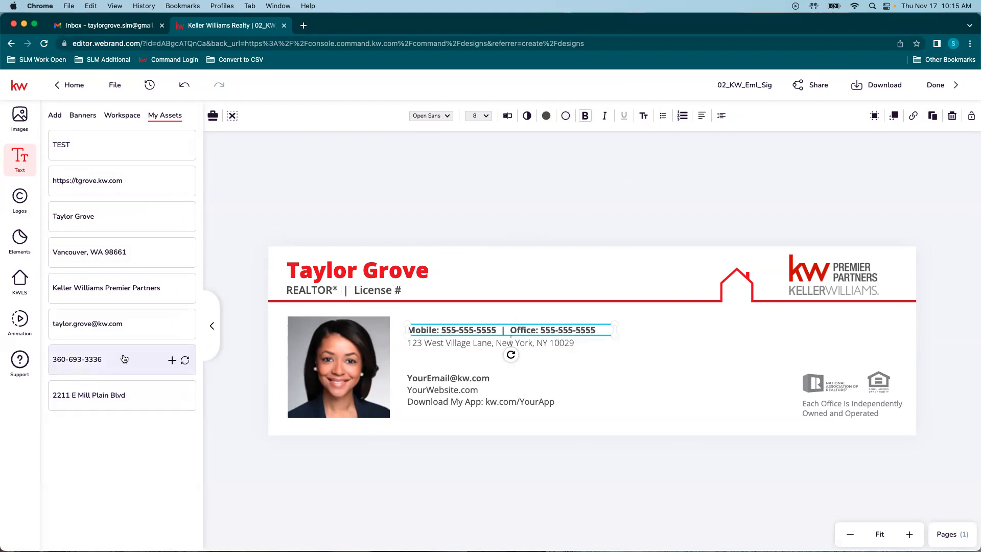
left_click(185, 361)
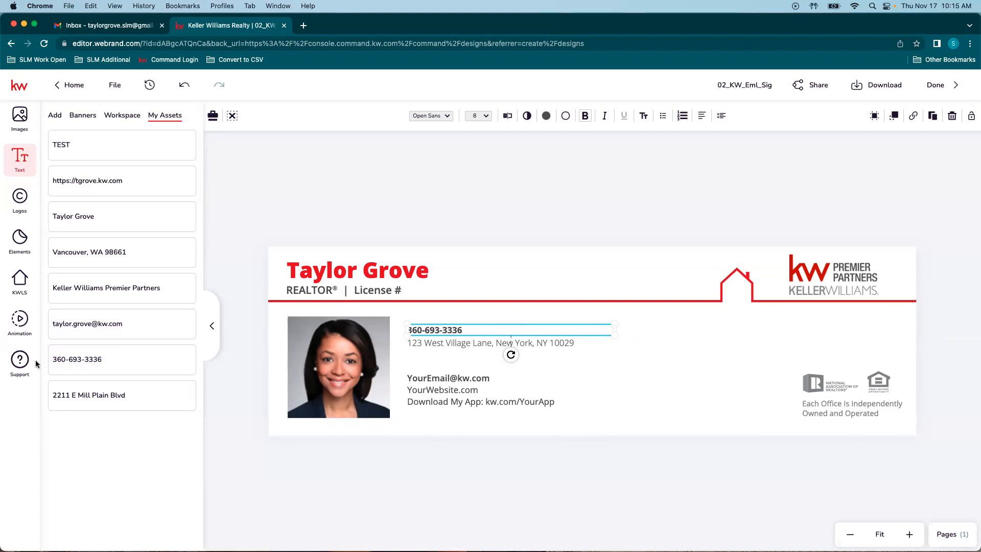
left_click(184, 87)
left_click(508, 116)
key("BackSpace")
key("BackSpace")
key("BackSpace")
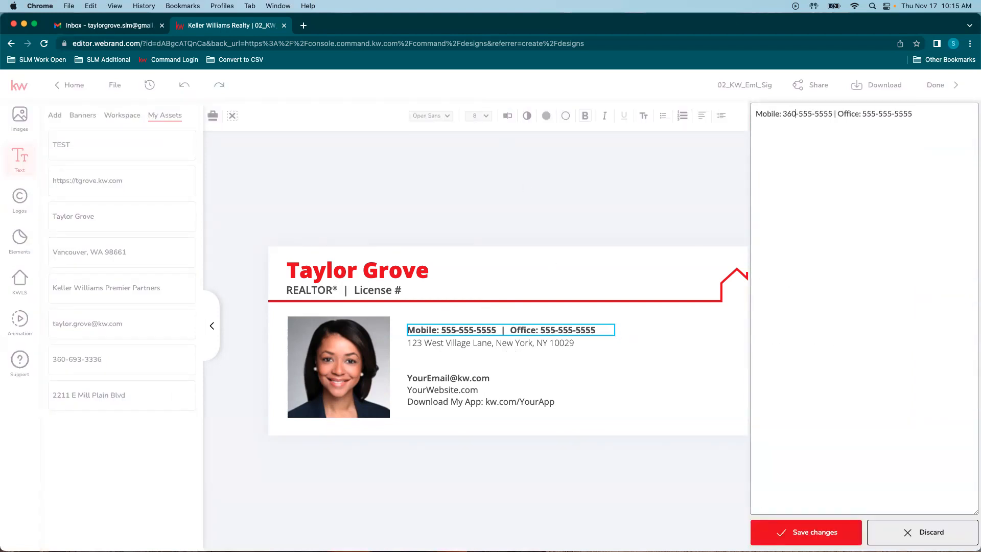
left_click_drag(916, 112, 863, 114)
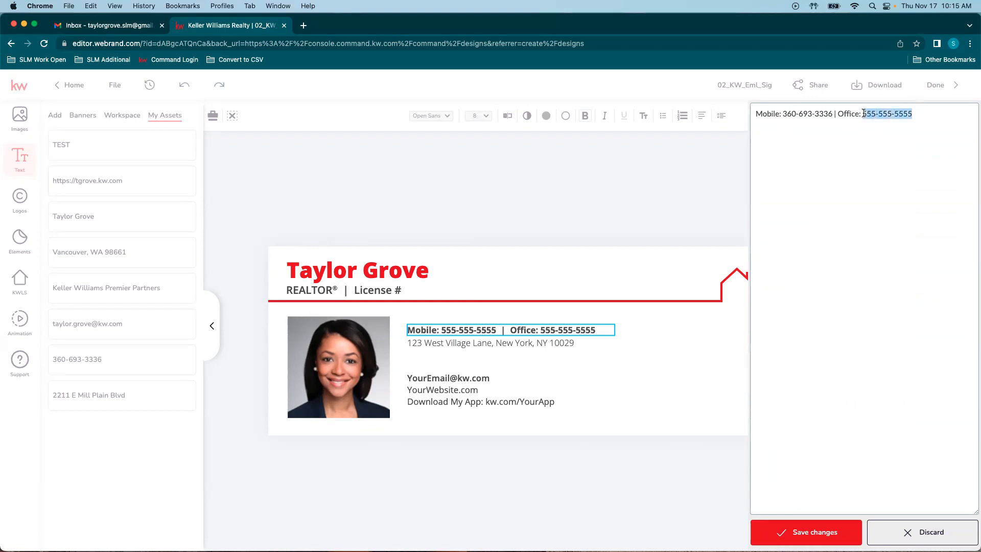
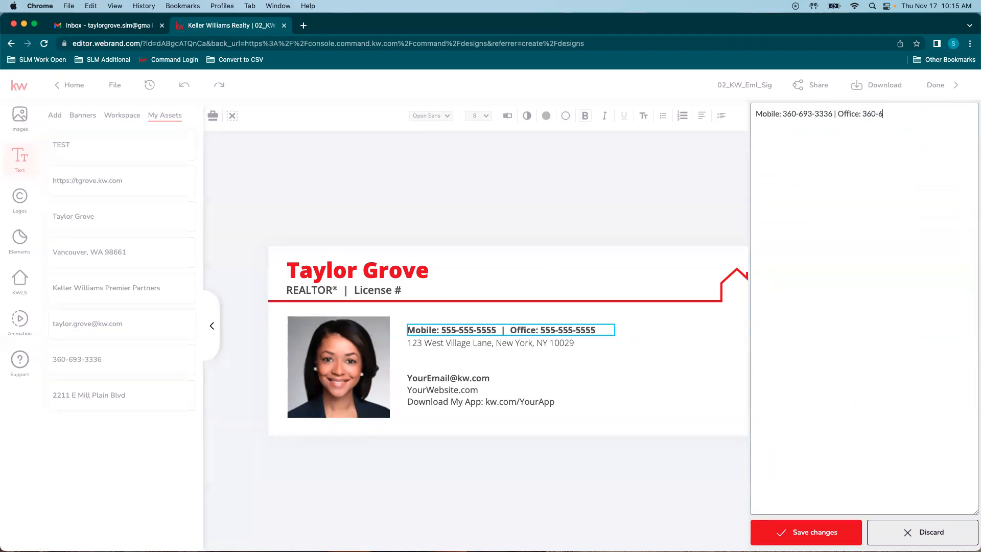
left_click(879, 113)
type("6")
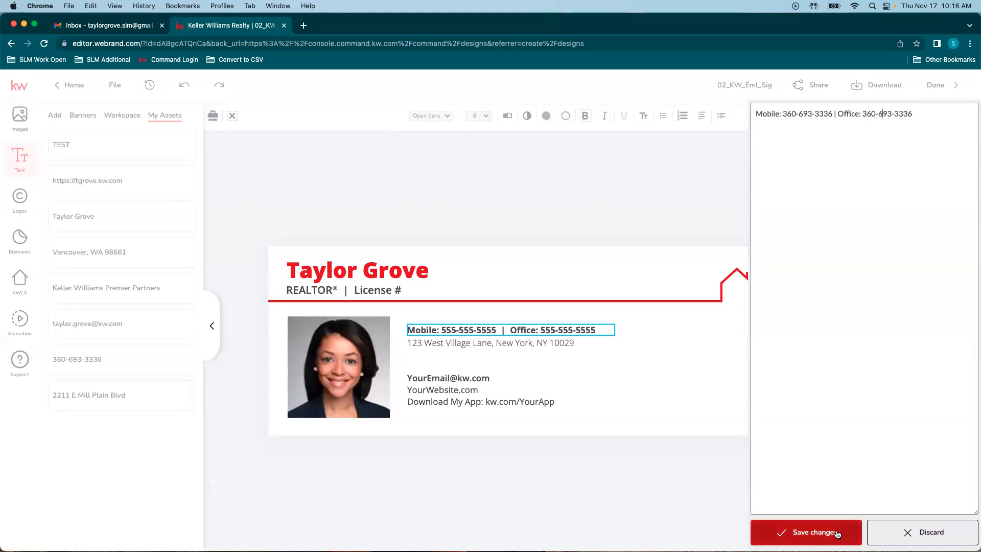
left_click(812, 532)
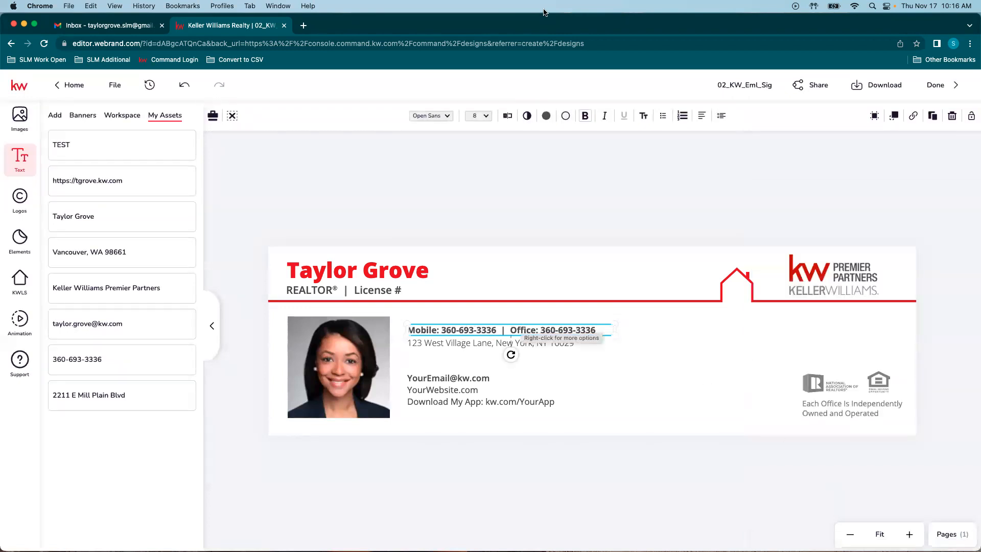
left_click(385, 284)
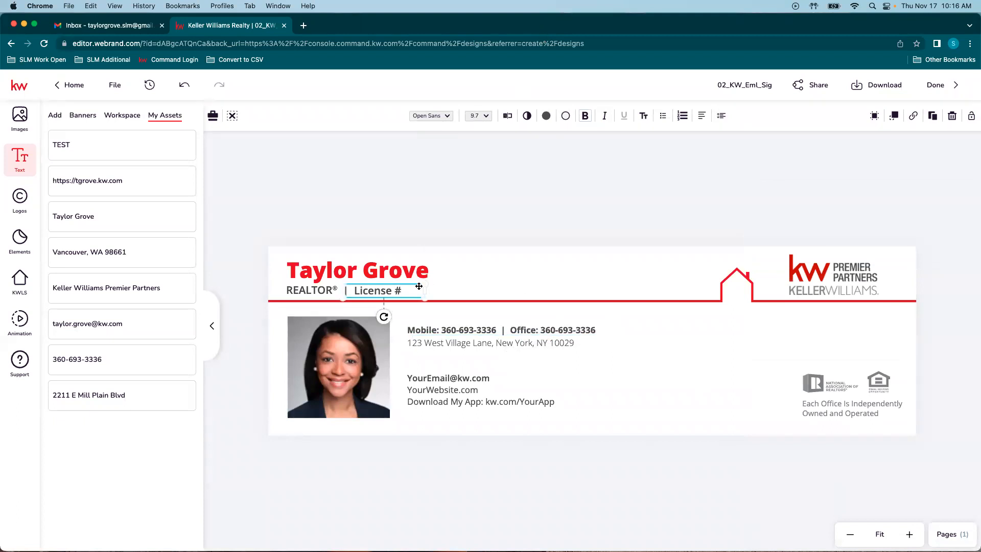
Step: Append 00 to the License # text and widen its box to fit one line
left_click(505, 116)
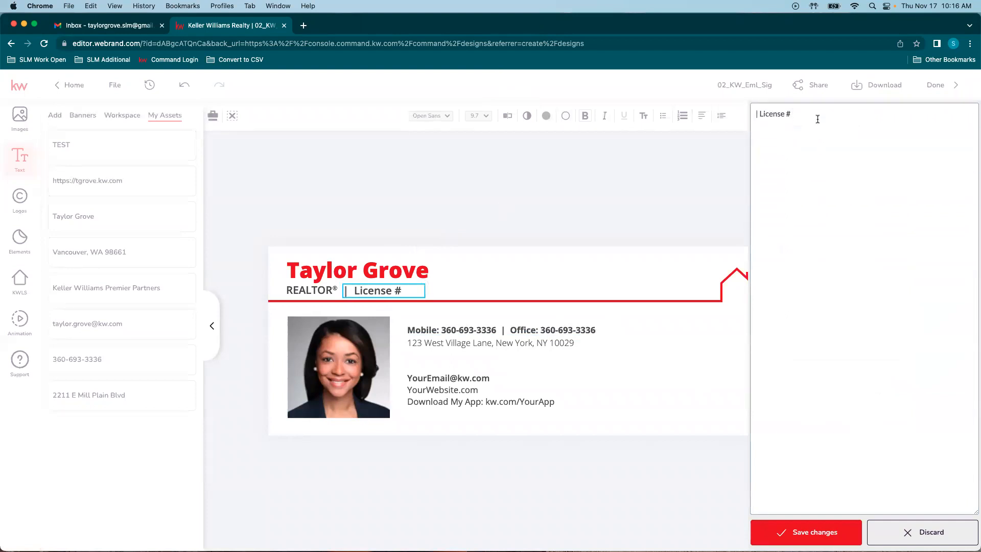
type("000000")
left_click(815, 531)
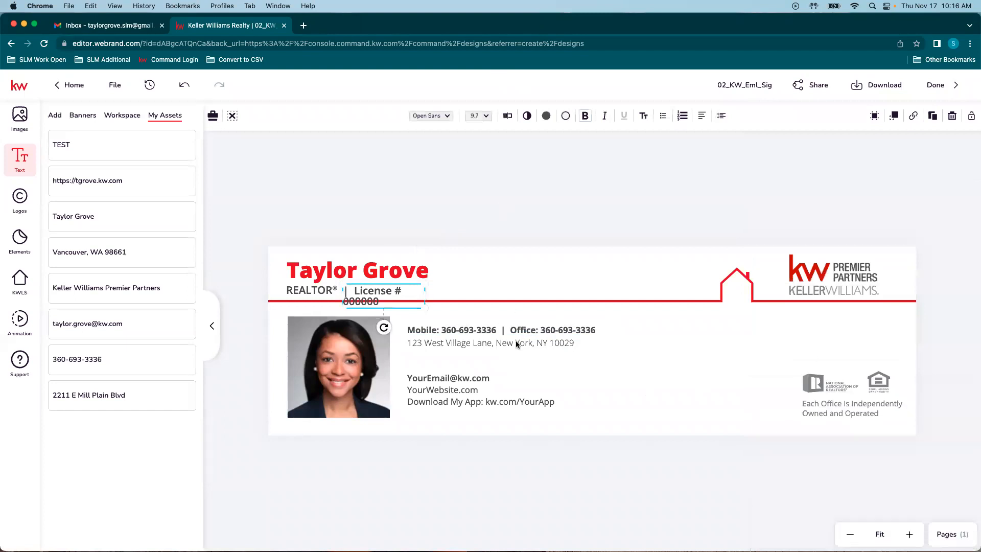
left_click_drag(426, 296, 477, 295)
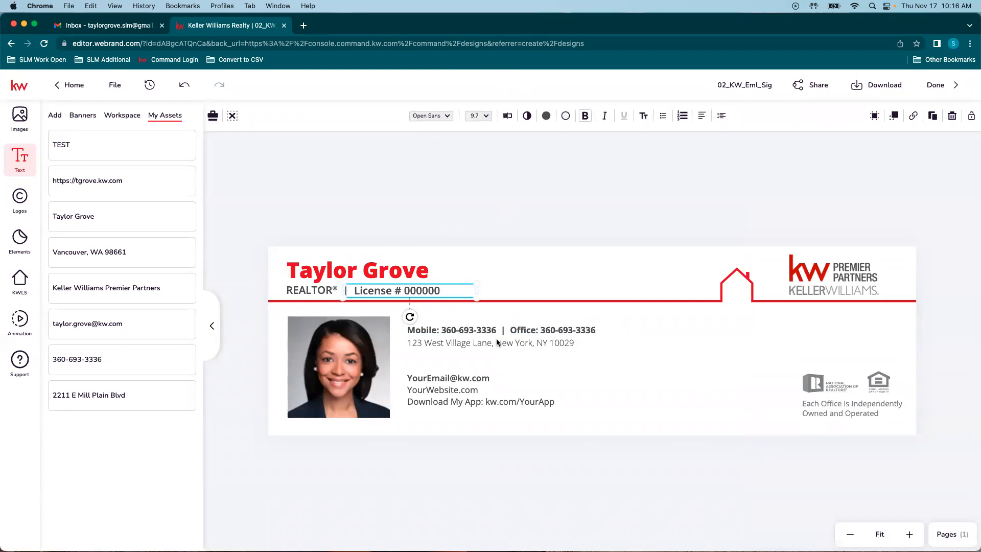
left_click(458, 342)
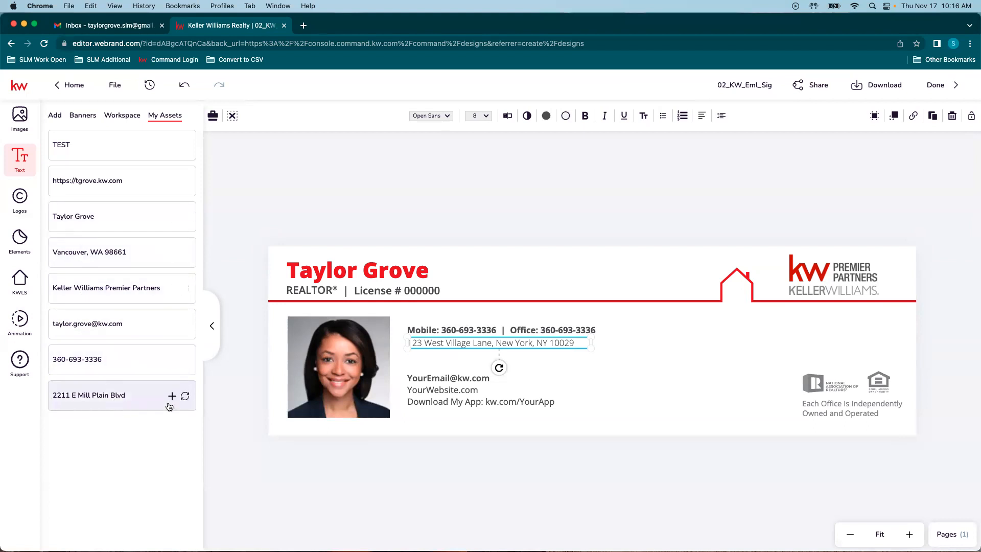
Step: Fill the address line with the saved street address asset and narrow its text box
left_click(186, 398)
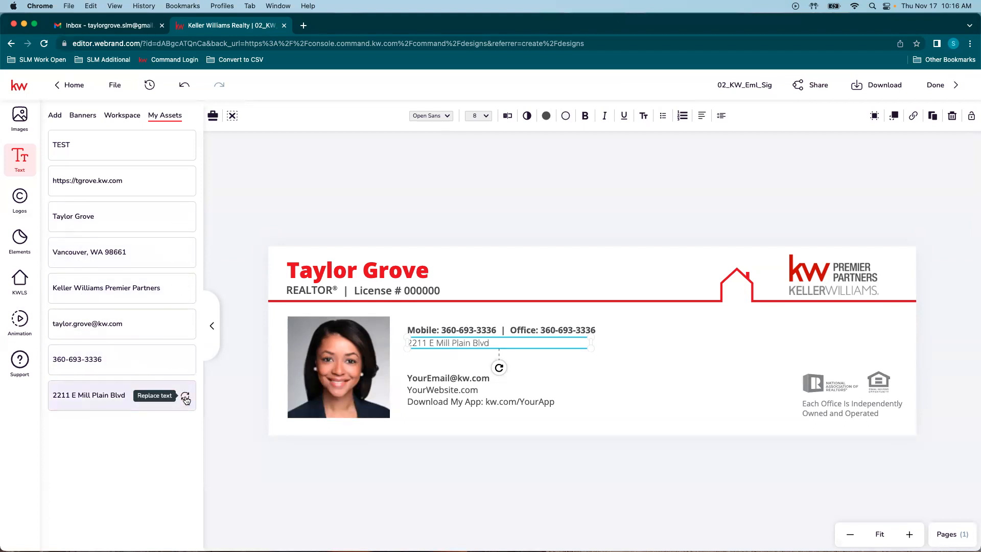
left_click(501, 118)
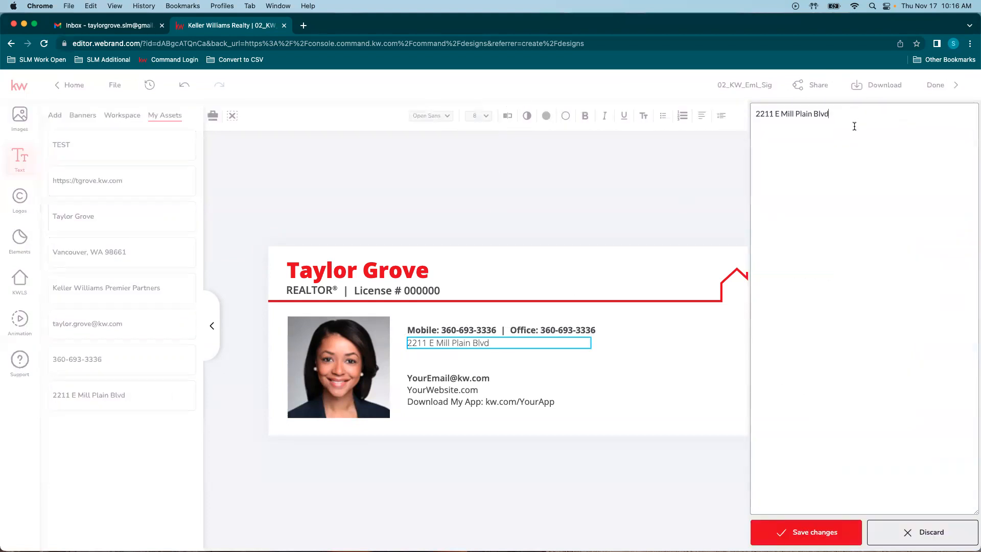
left_click(787, 532)
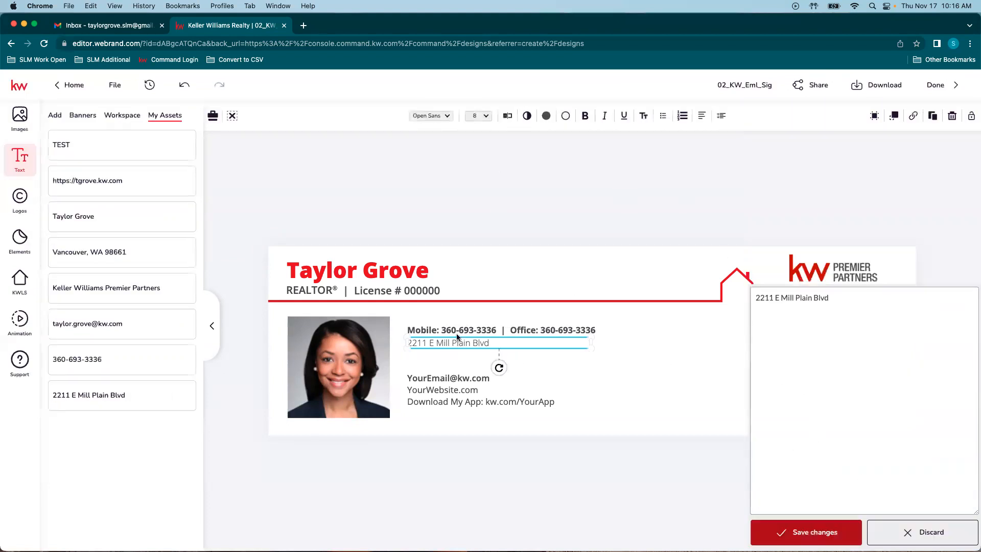
left_click_drag(595, 341, 504, 343)
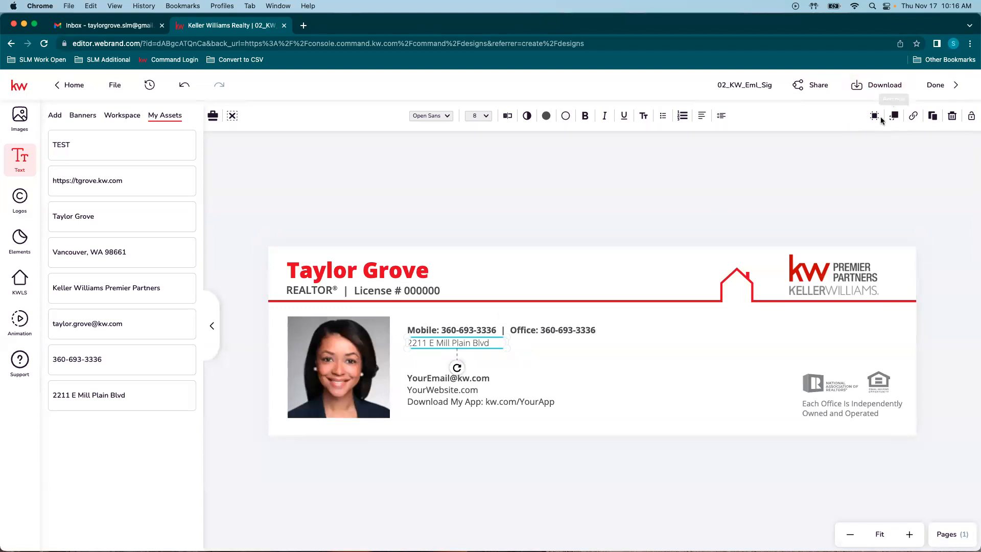
Step: Duplicate the street address line below it and fill the copy with the city, state and ZIP asset
left_click(934, 117)
left_click_drag(467, 359, 443, 353)
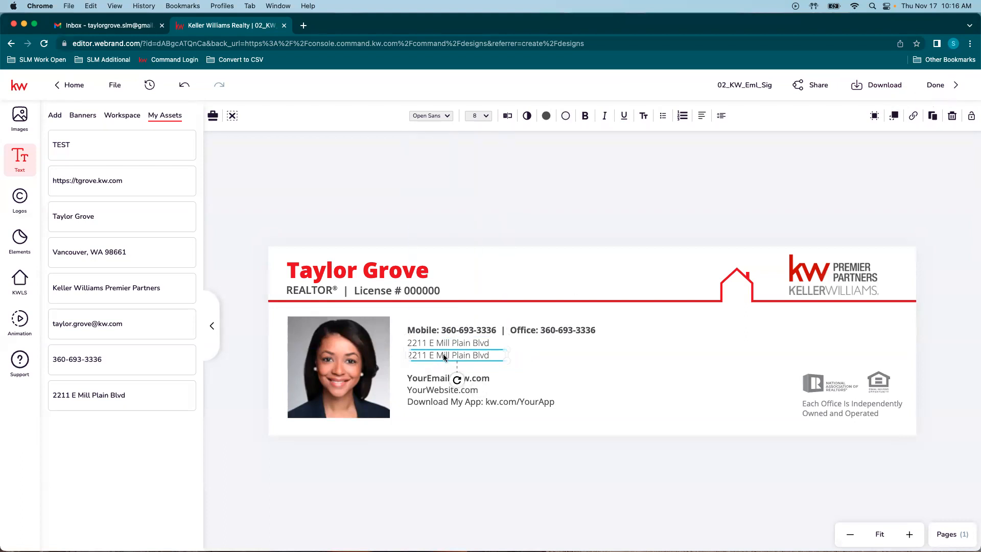
double_click(443, 353)
left_click(506, 375)
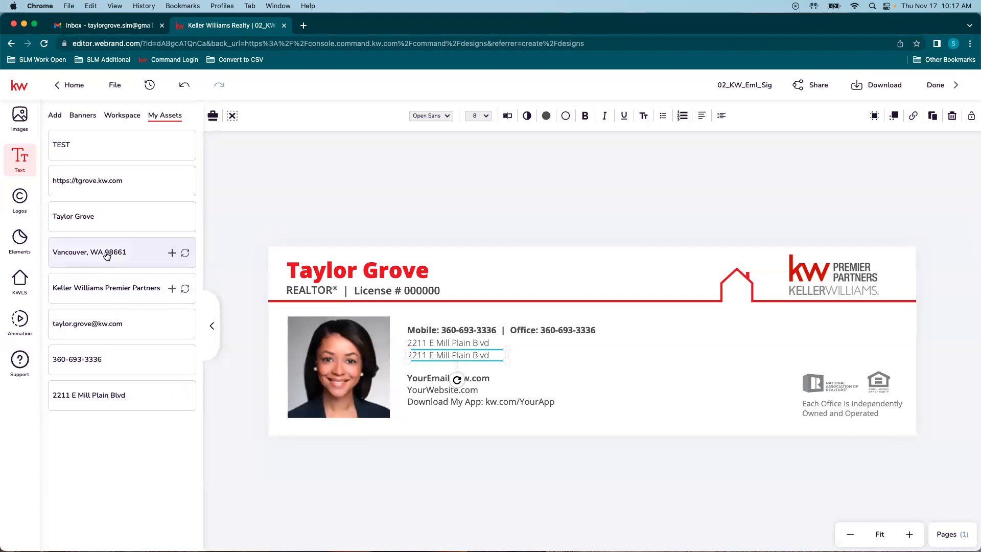
left_click(185, 254)
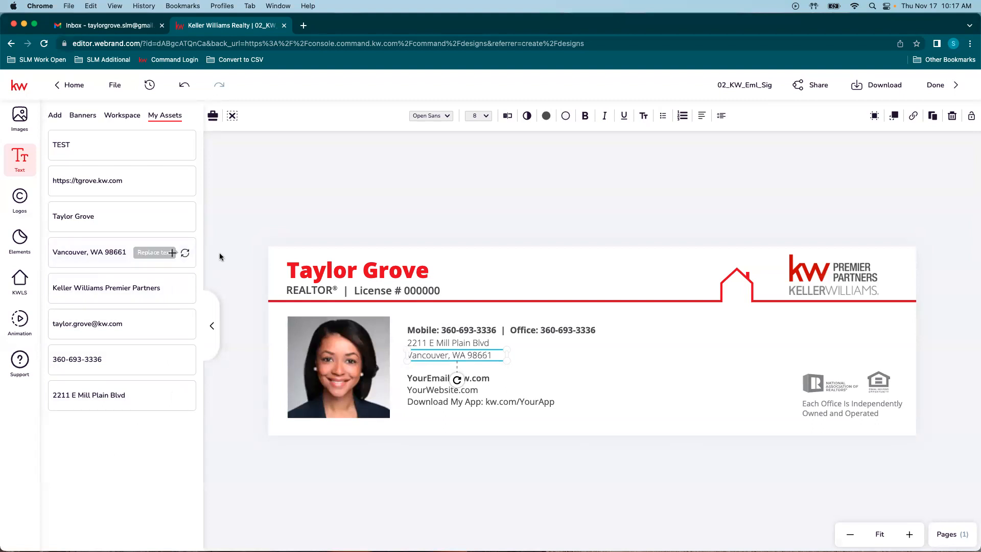
left_click(523, 493)
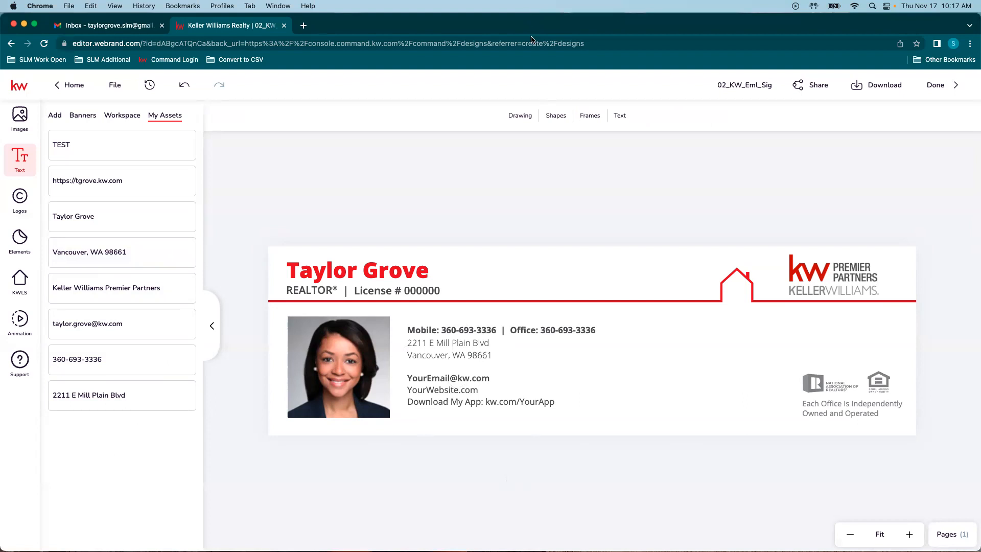
Step: Fill the email line from the saved email asset and change the website to the agent's address
left_click(466, 377)
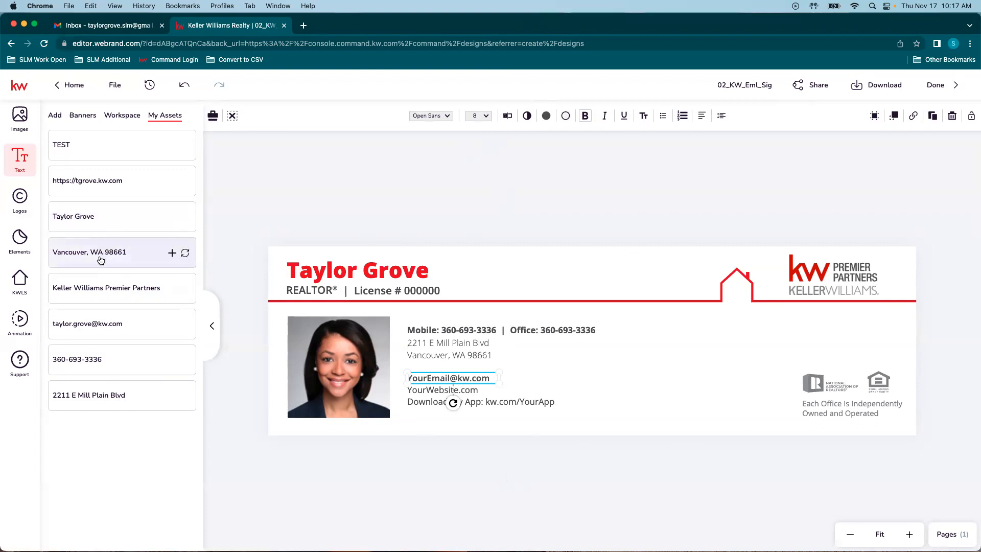
left_click(185, 324)
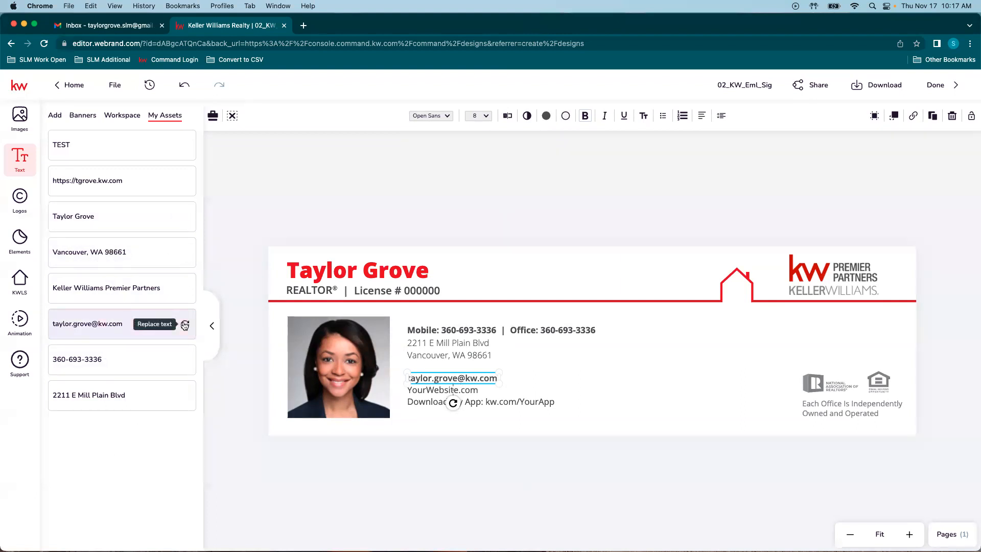
left_click(437, 391)
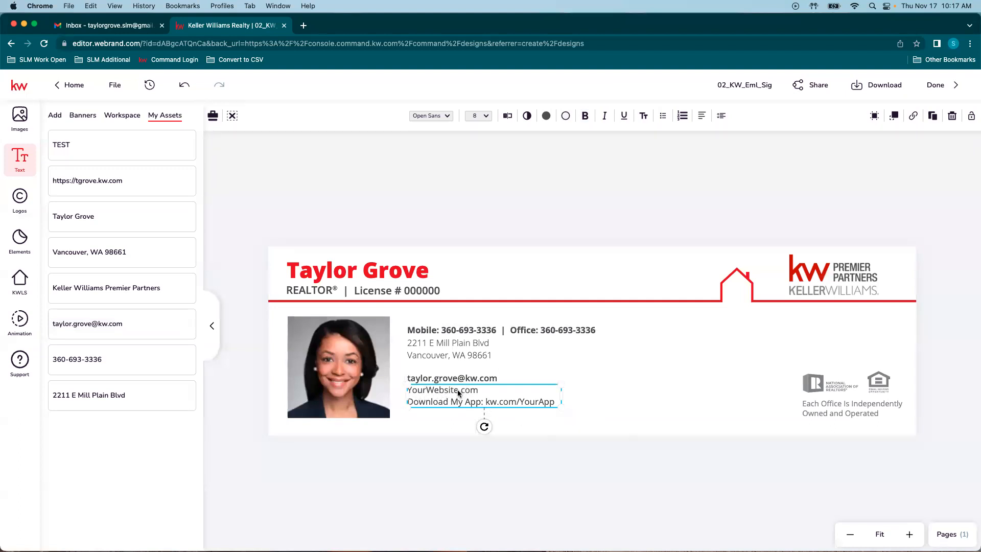
left_click(507, 117)
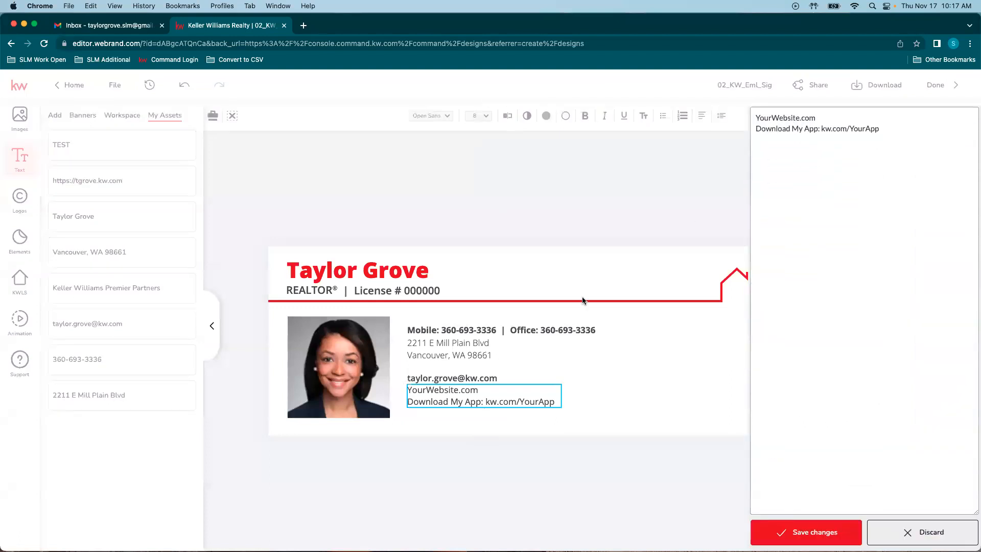
left_click_drag(799, 114, 757, 113)
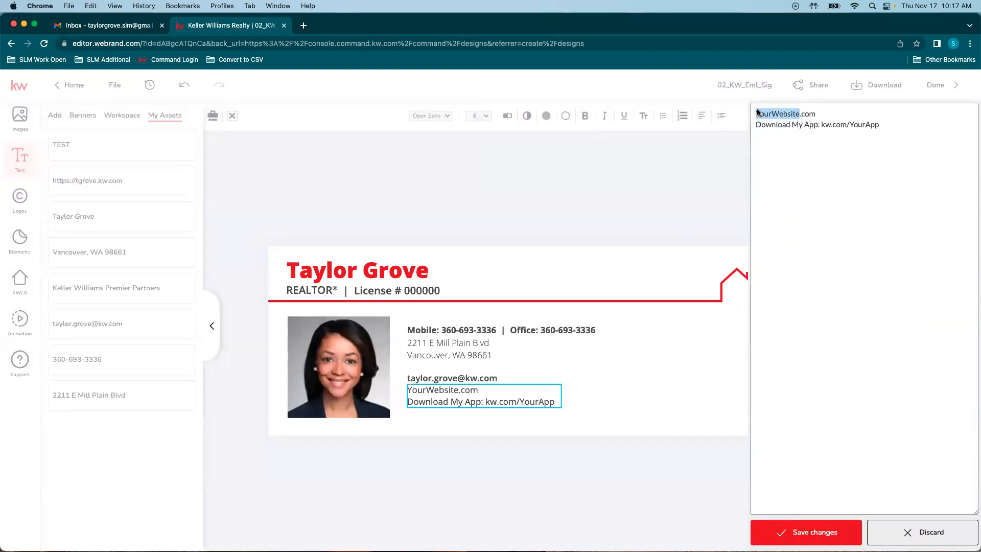
key("Delete")
Step: Delete the Download My App line and save the website text
left_click_drag(895, 124, 746, 131)
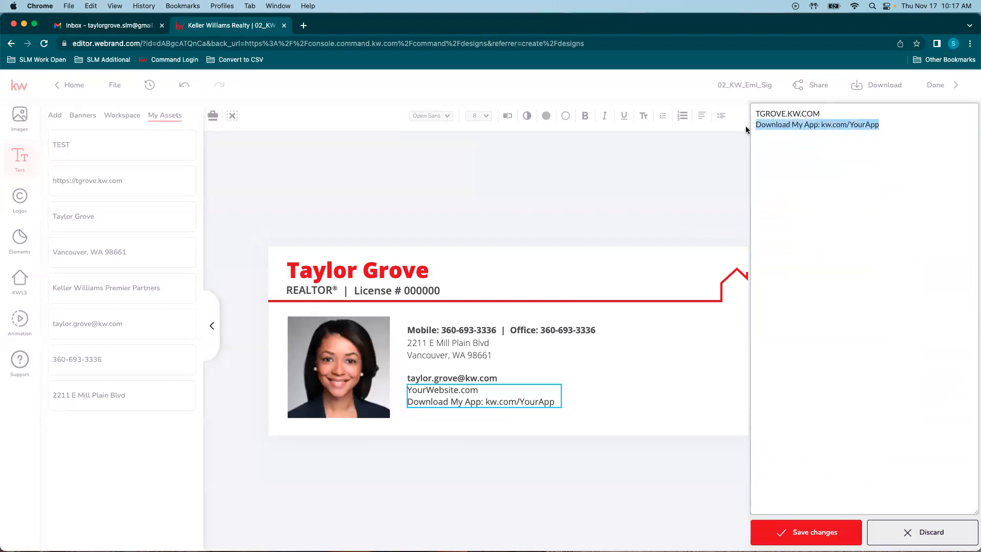
key("BackSpace")
left_click(820, 532)
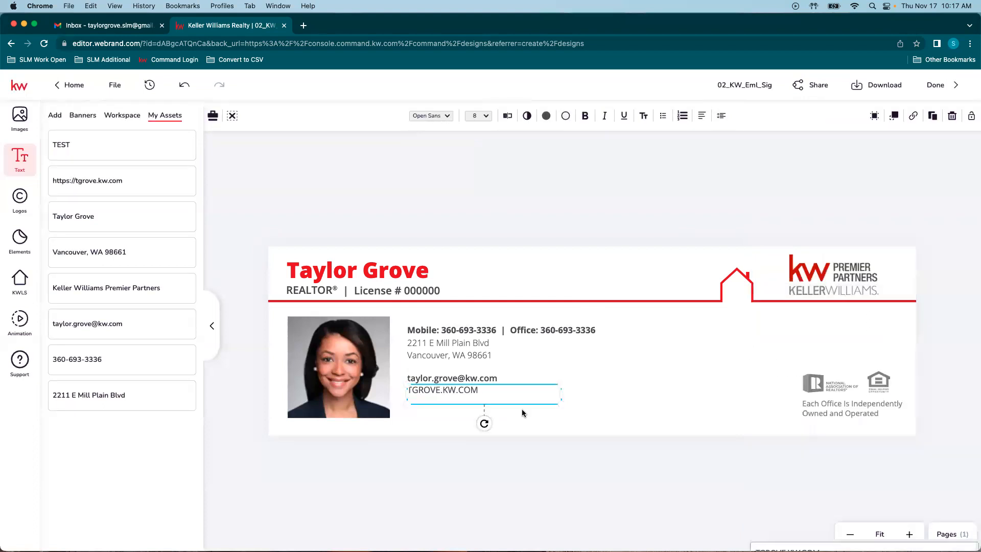
double_click(471, 392)
left_click(557, 444)
left_click(547, 454)
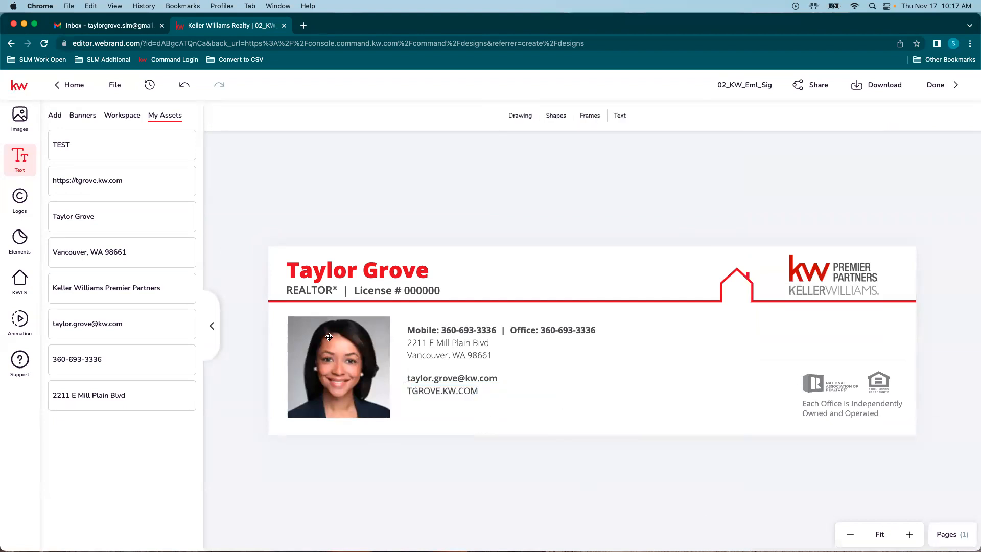
left_click(357, 356)
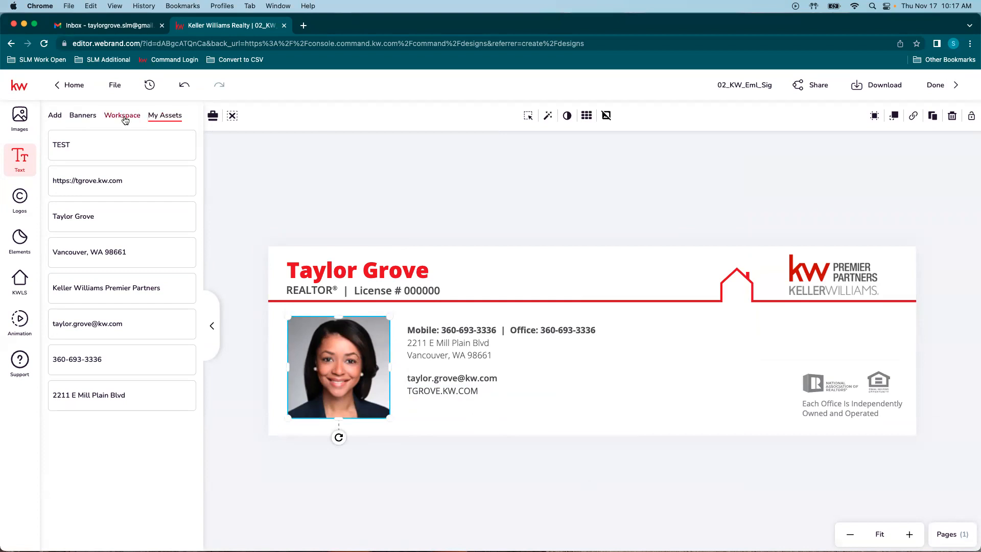
Step: Replace the headshot with the black-and-white agent photo from My Assets
left_click(20, 118)
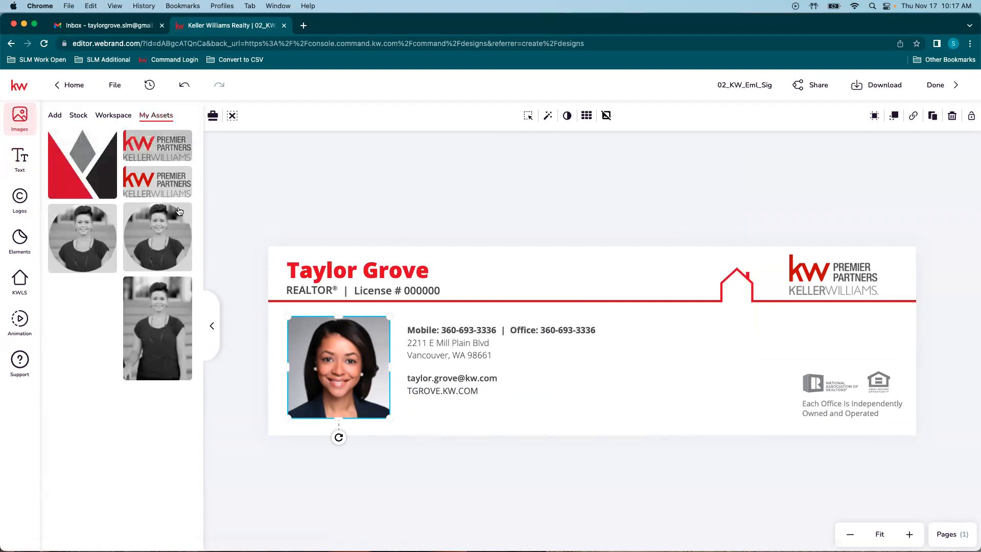
mouse_move(155, 231)
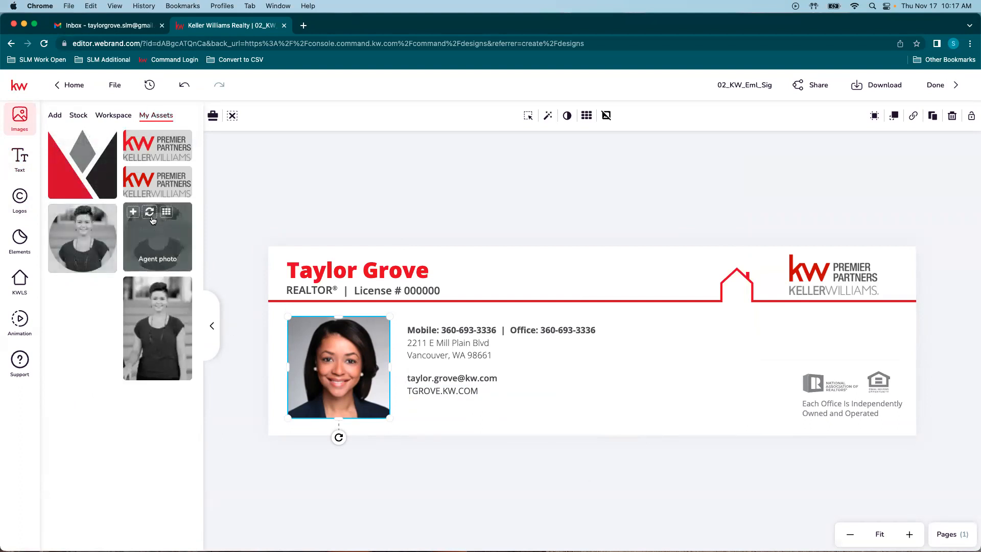
left_click(149, 211)
left_click(428, 483)
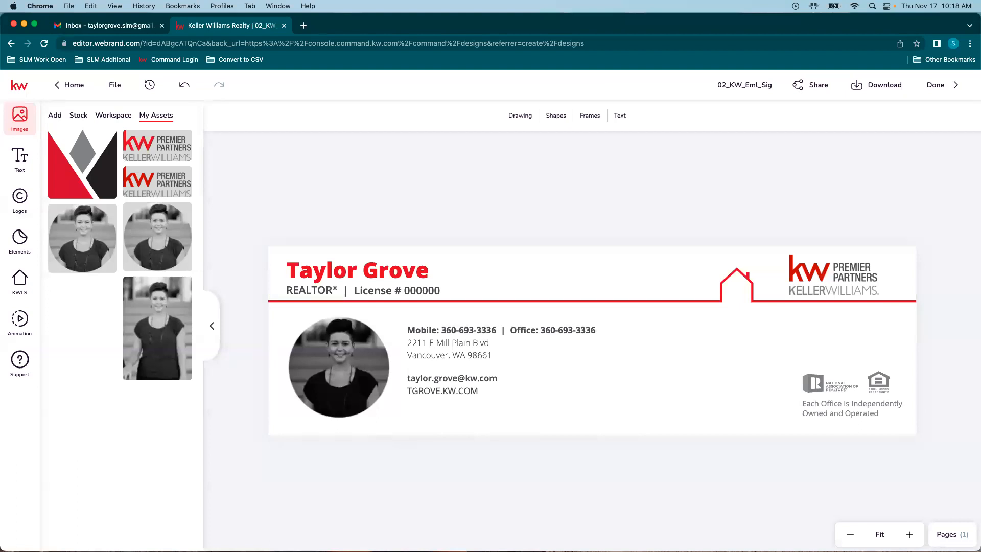
Step: Lower the agent photo's opacity to about 82
left_click(334, 365)
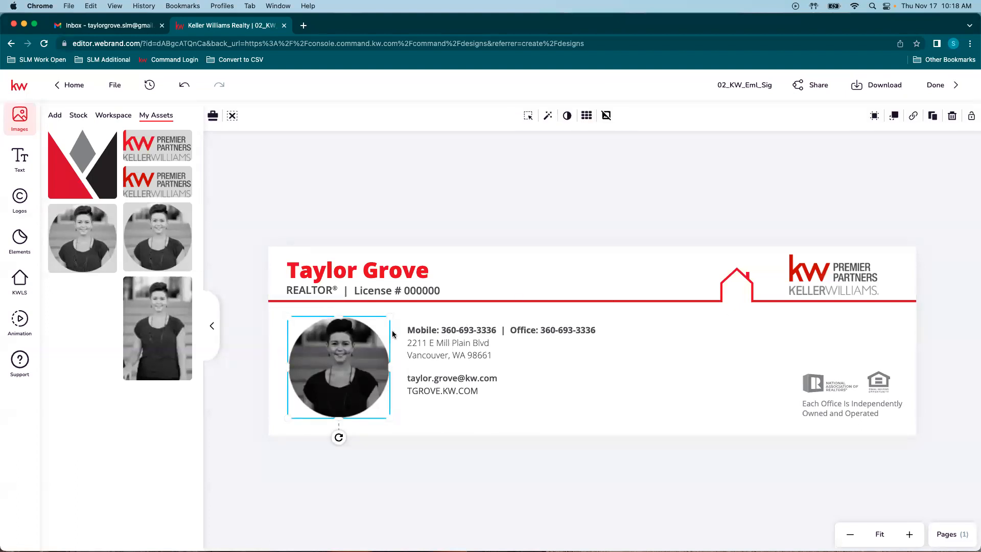
left_click(567, 116)
left_click_drag(645, 141, 633, 145)
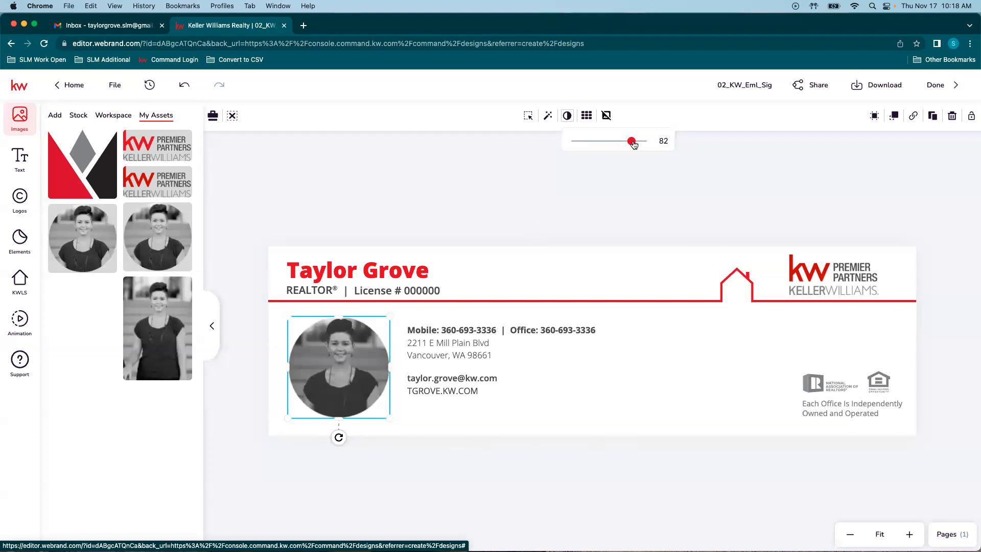
left_click(528, 144)
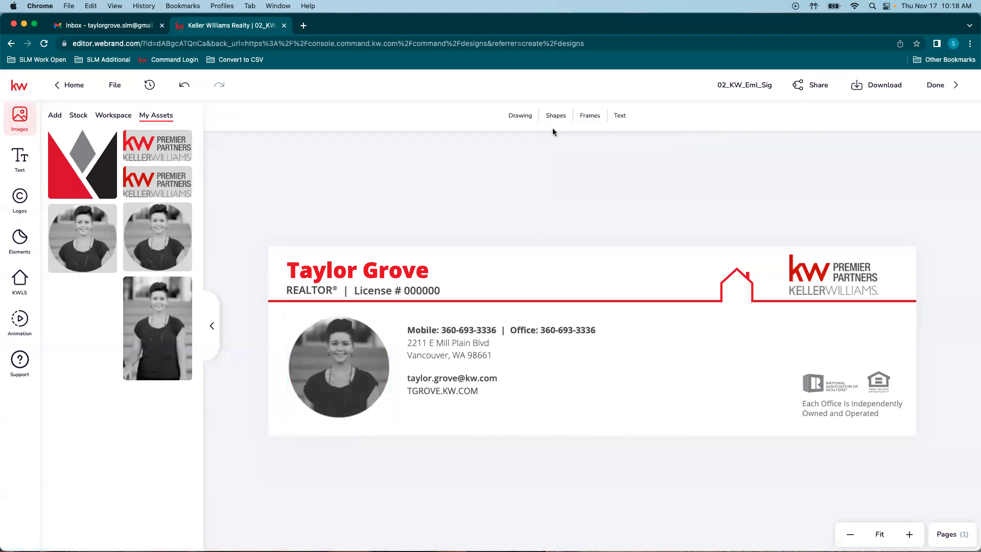
left_click(335, 377)
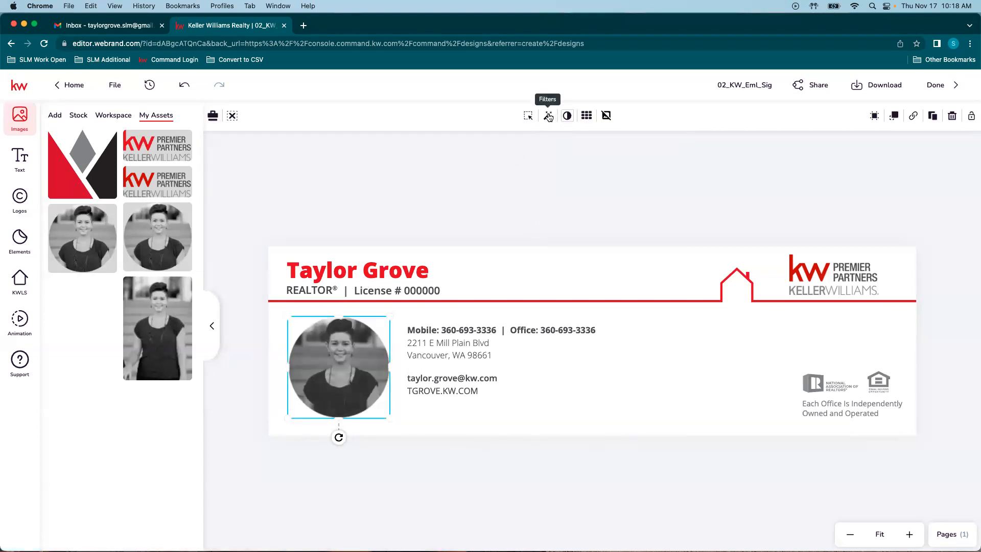
Step: Preview the Edge filter and other presets on the headshot, then apply a filter
left_click(547, 116)
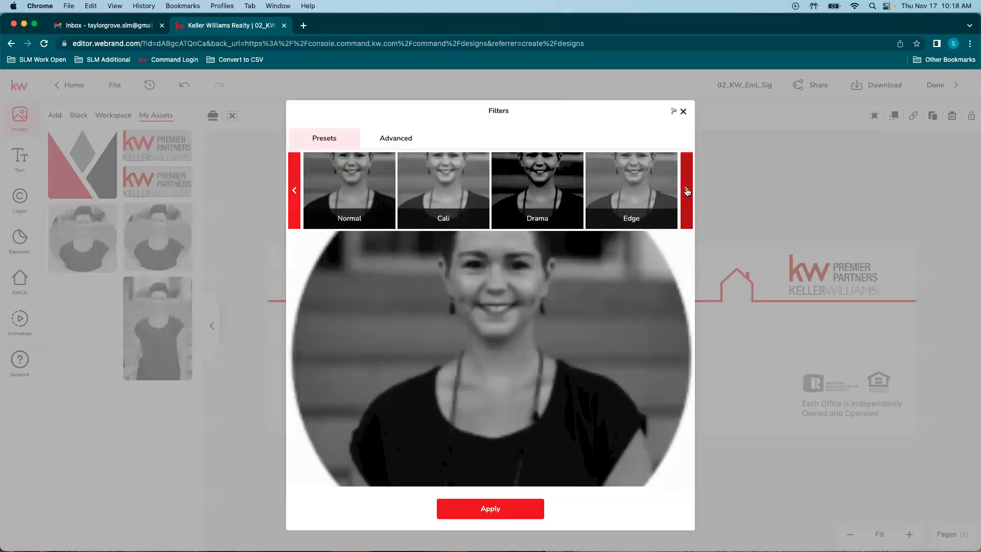
left_click(639, 209)
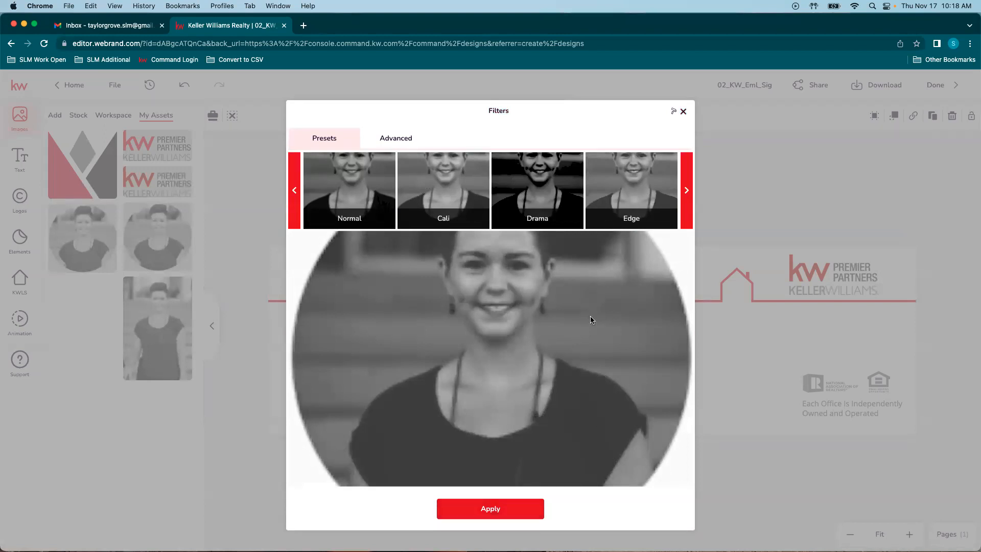
left_click(687, 190)
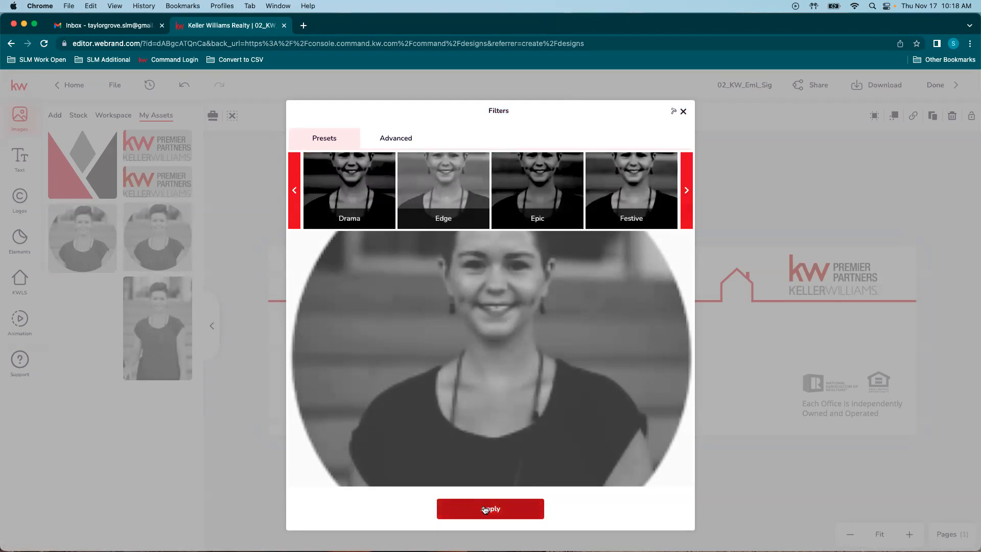
left_click(484, 509)
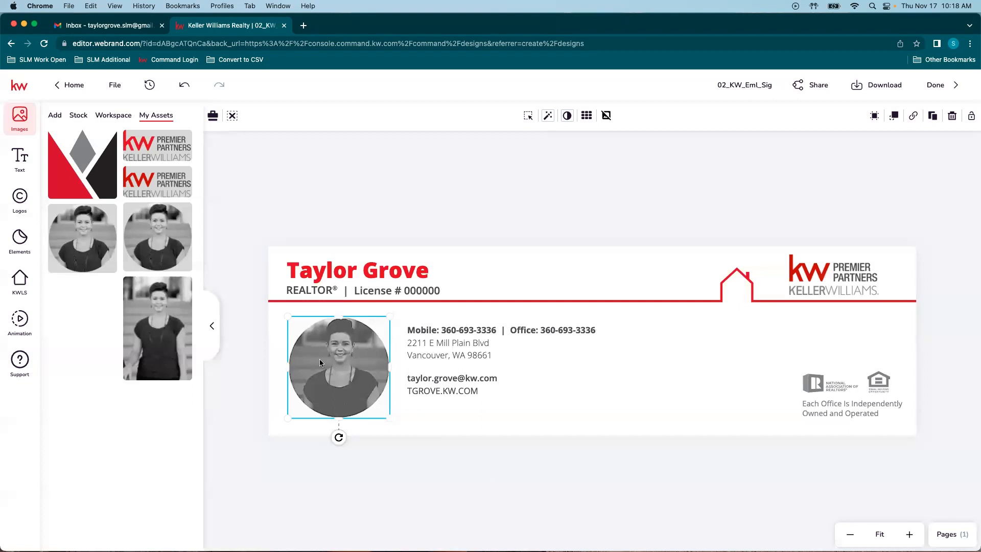
left_click(591, 480)
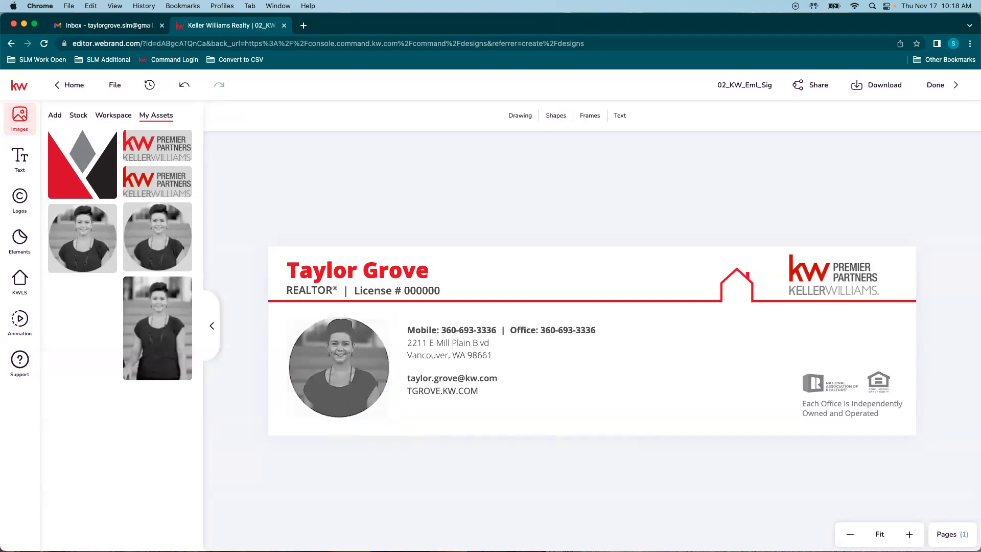
Step: Apply the Normal filter preset to the headshot with brightness raised to about 49
left_click(334, 378)
left_click(547, 117)
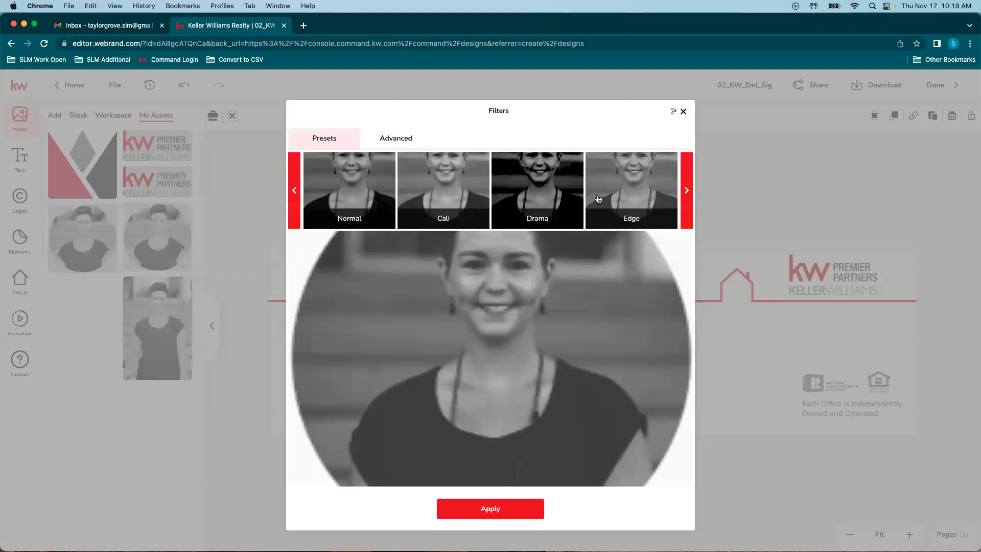
left_click(357, 214)
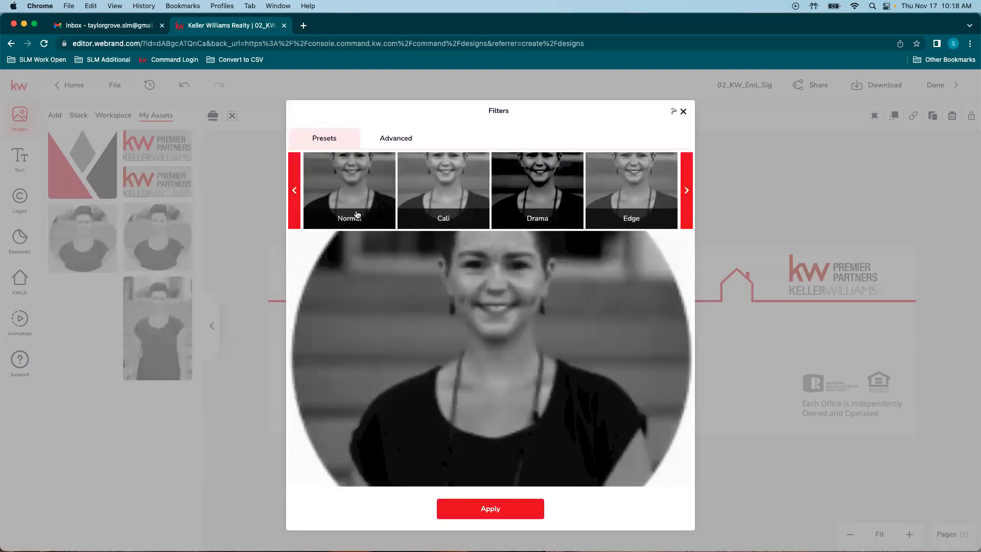
left_click(398, 142)
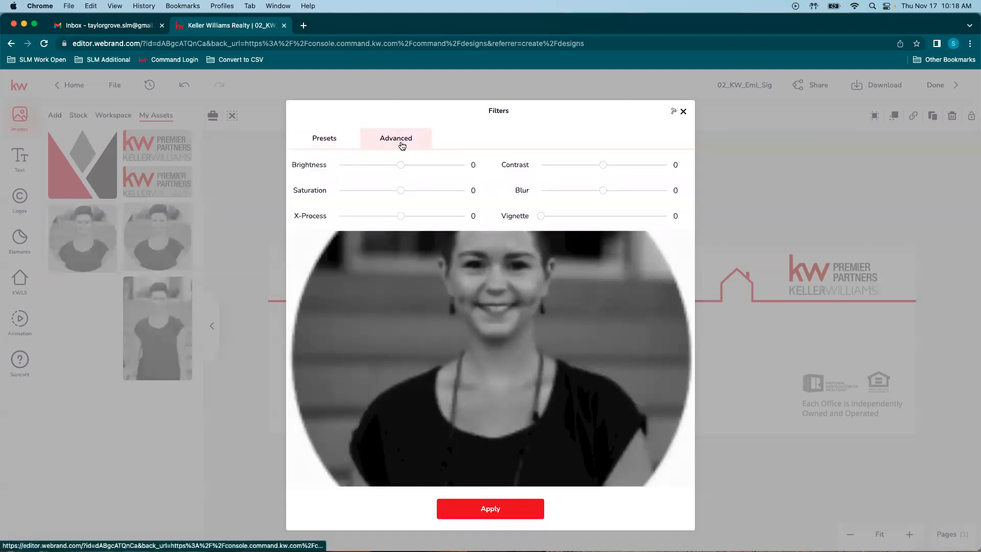
left_click_drag(405, 165, 436, 164)
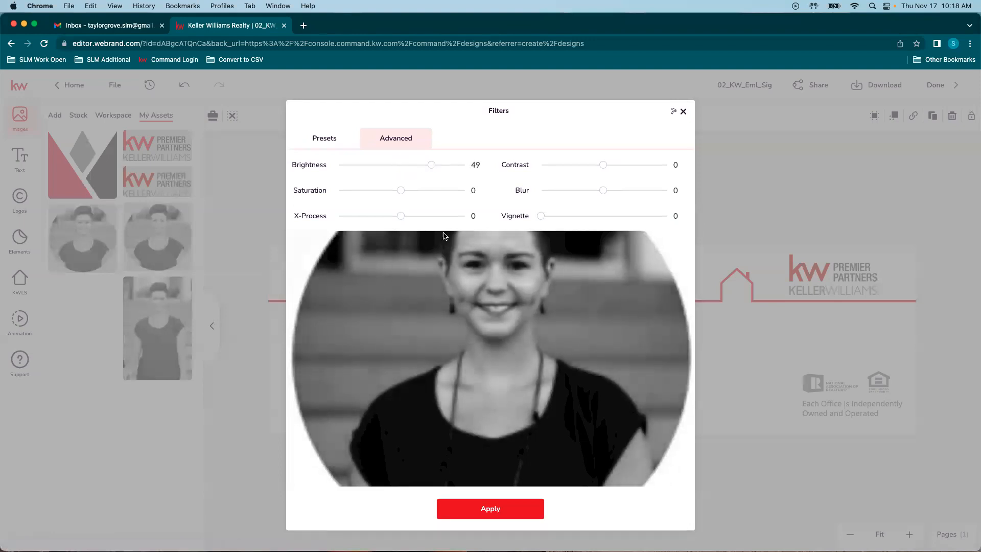
left_click(523, 515)
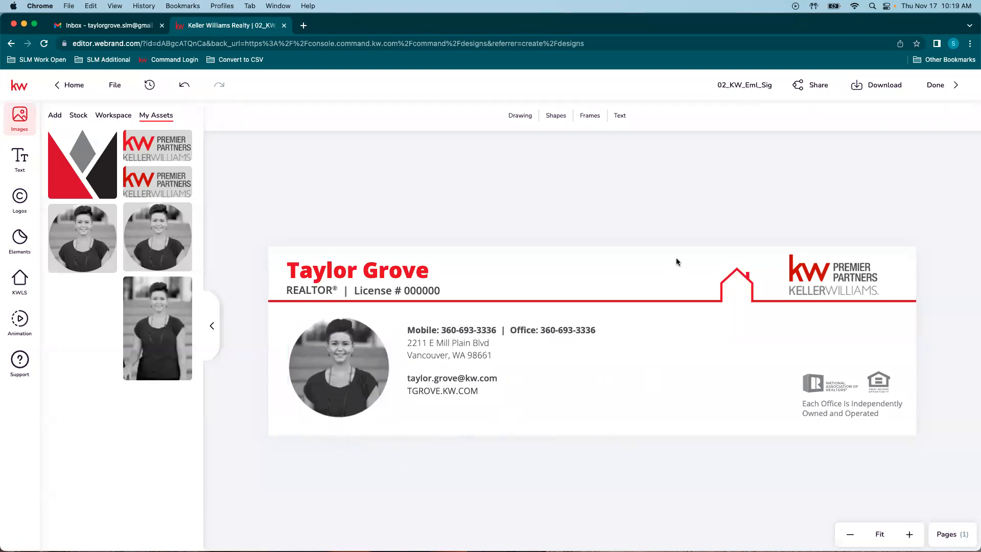
Step: Set the header band's stroke to black from the Workspace - Main Palette
left_click(698, 377)
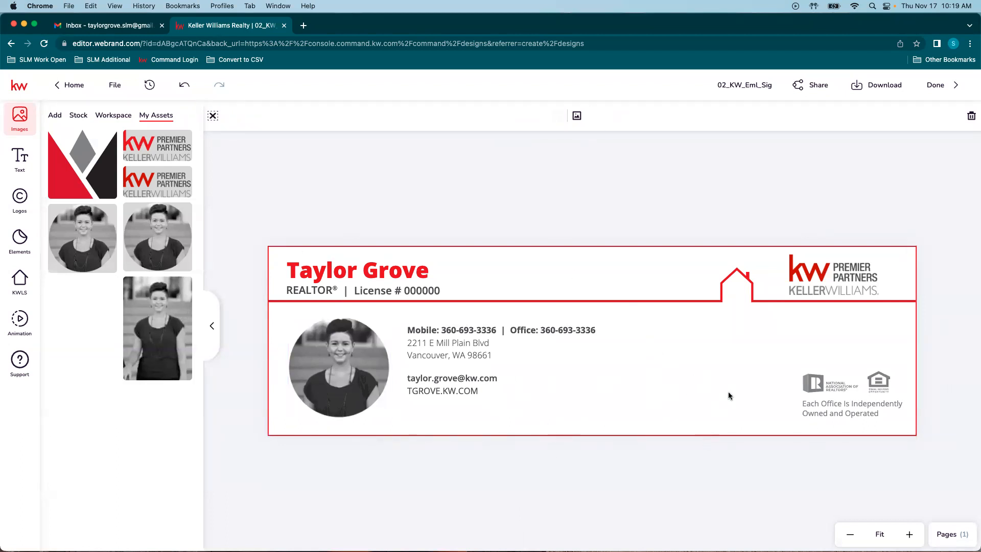
left_click(734, 289)
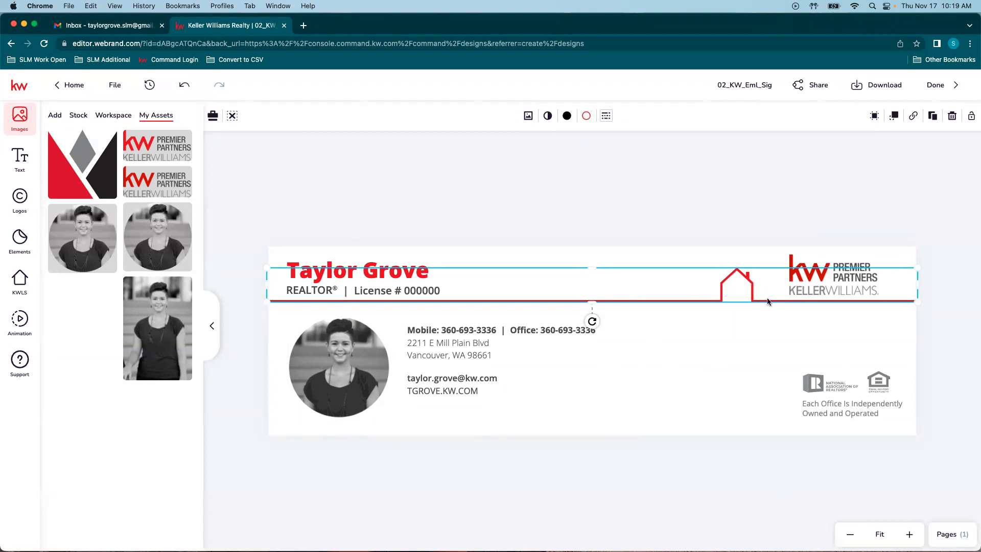
left_click(586, 115)
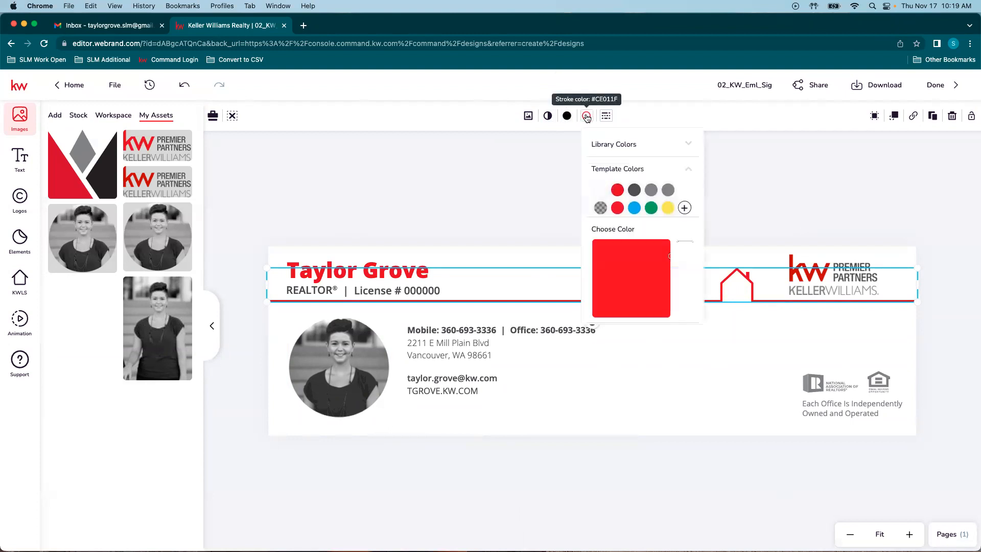
left_click(616, 145)
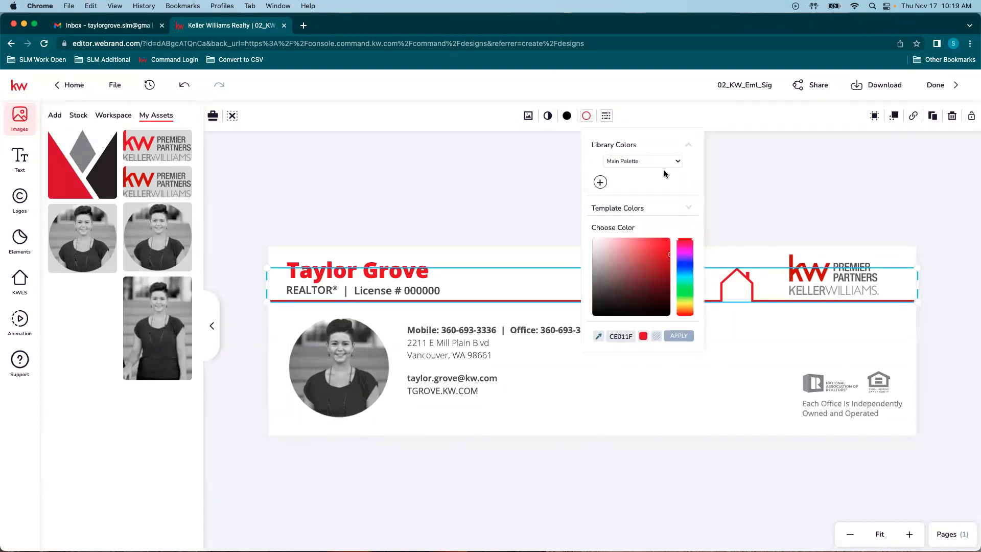
left_click(679, 161)
left_click(650, 183)
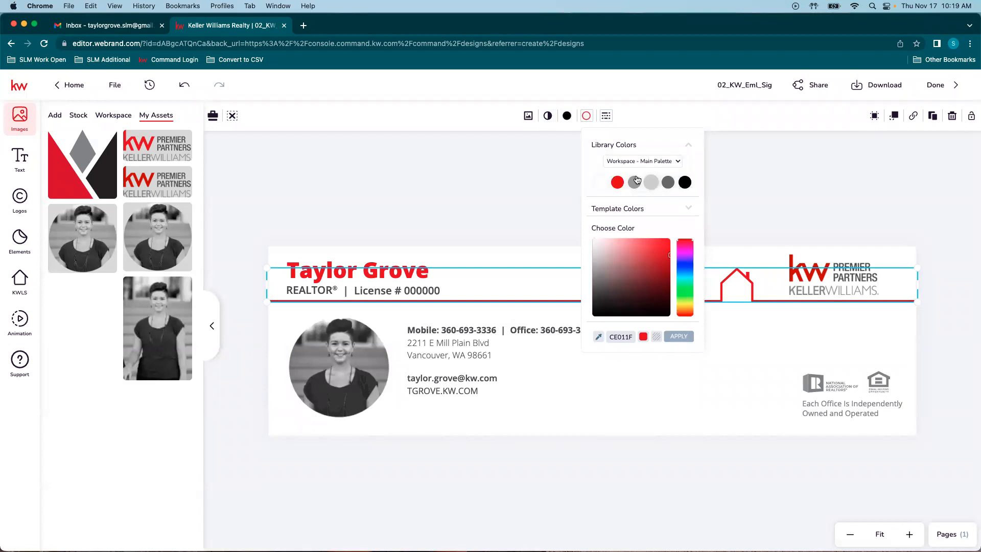
left_click(685, 182)
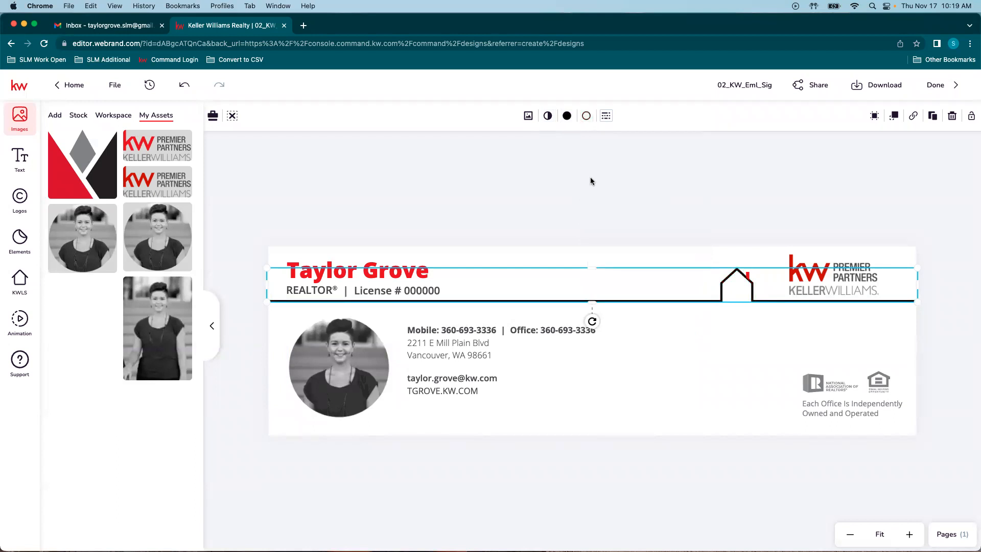
Step: Make the house element's outline and fill black
left_click(745, 296)
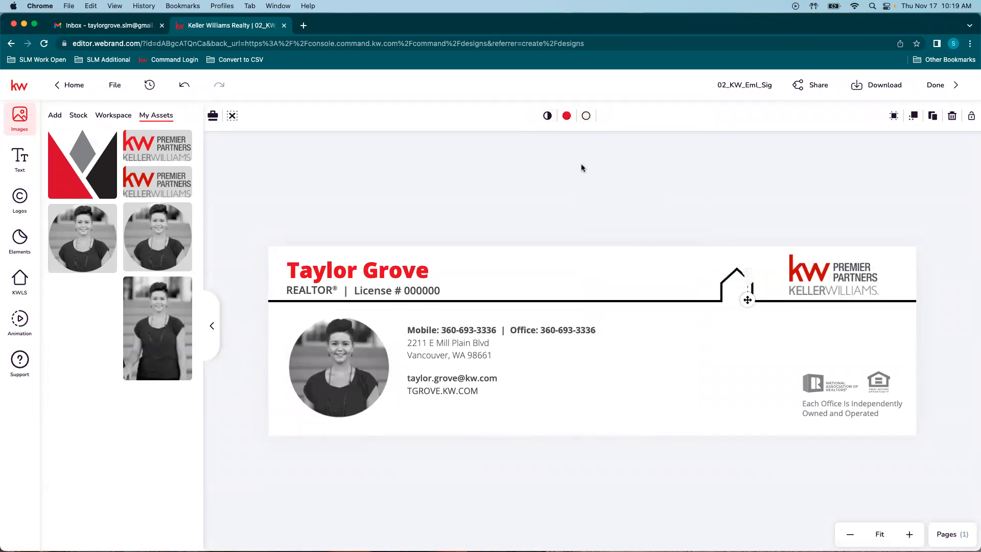
left_click(586, 116)
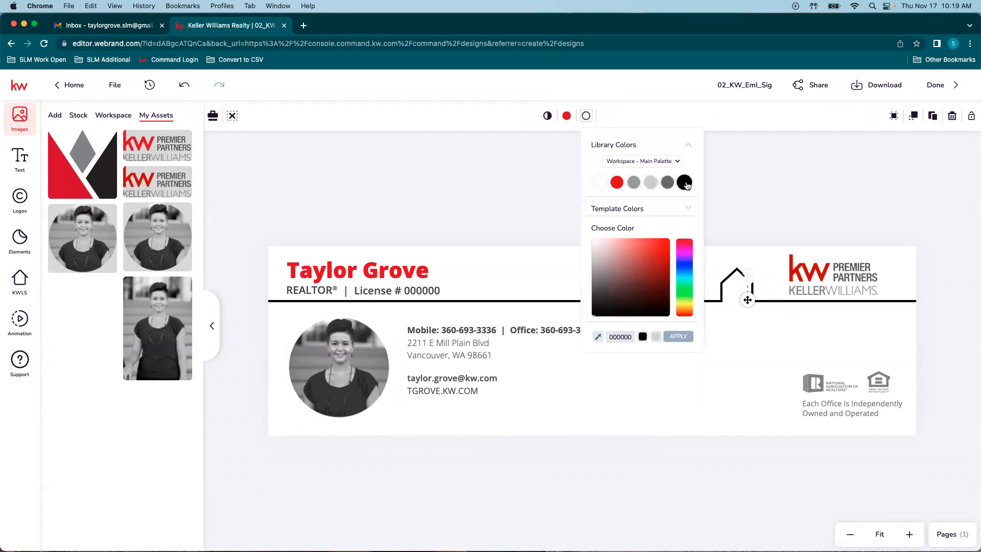
left_click(685, 183)
left_click(753, 186)
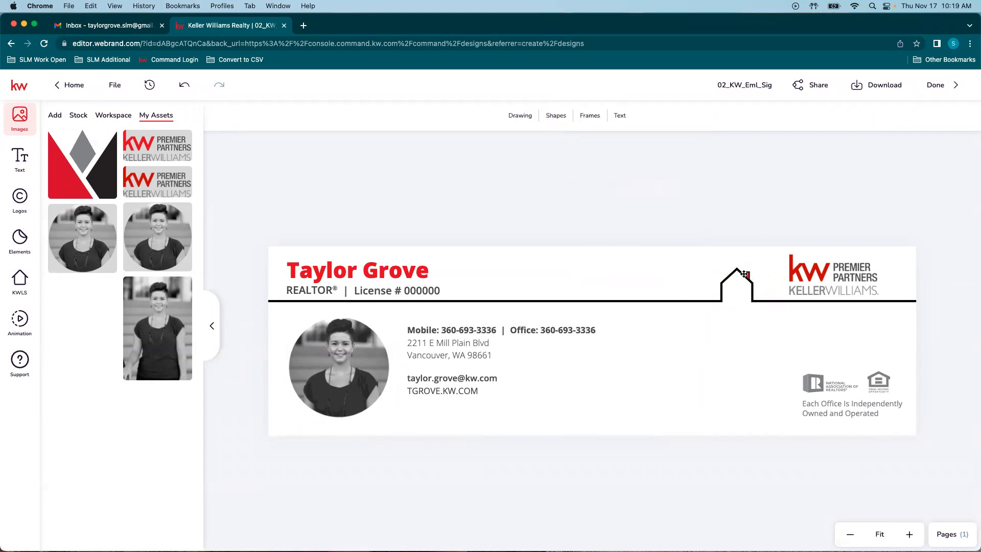
left_click(748, 301)
left_click(557, 115)
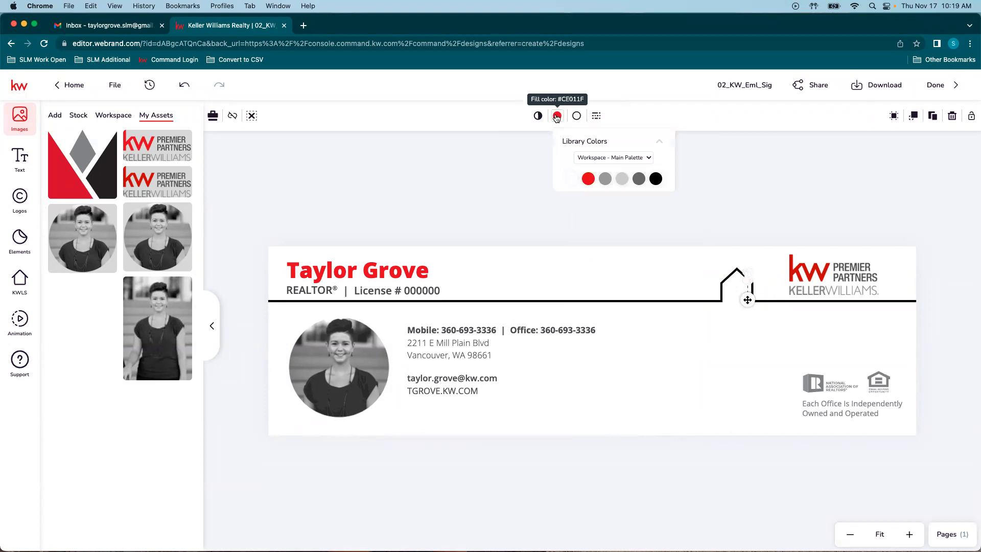
left_click(659, 184)
left_click(760, 339)
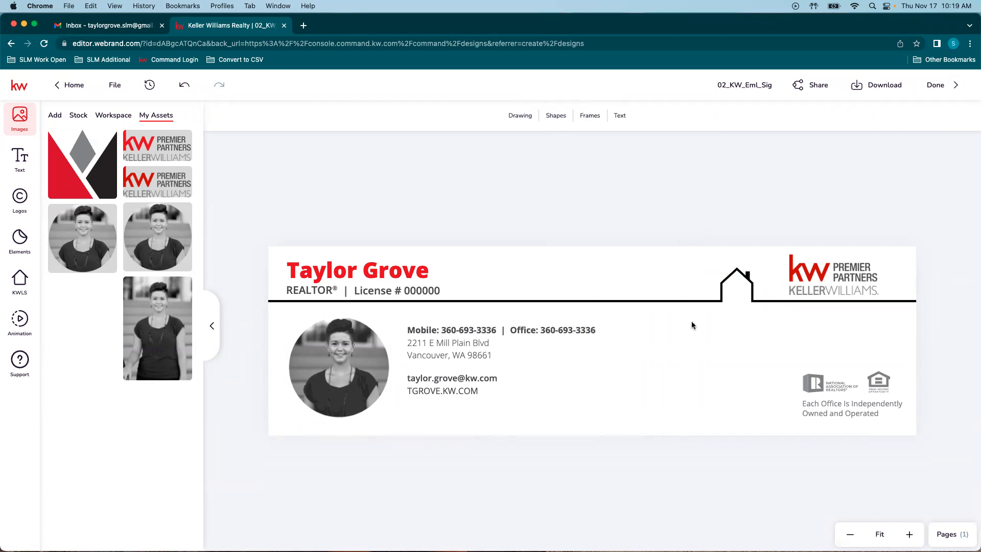
left_click(703, 357)
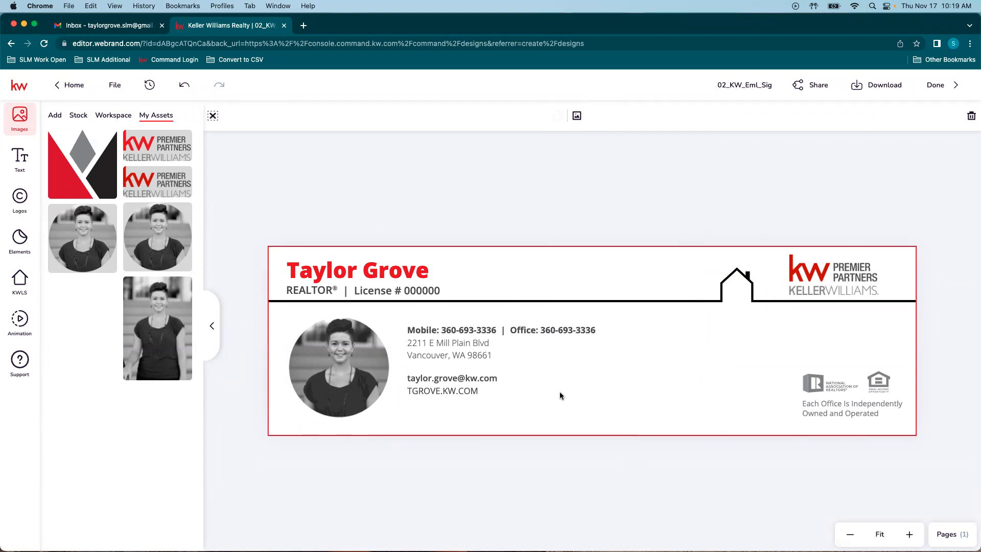
Step: Try grey shades for the signature background, settling on light grey E2E0E0
left_click(558, 115)
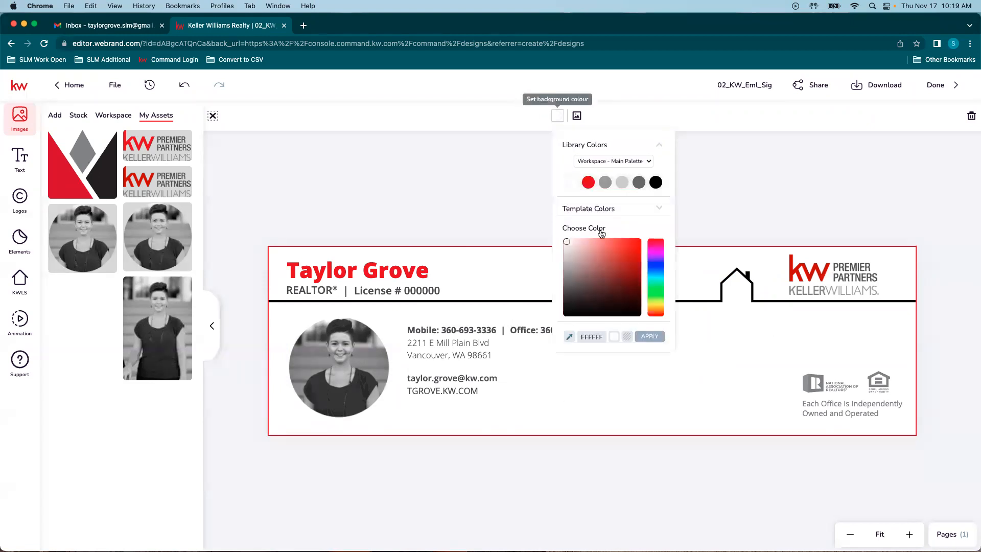
left_click(622, 183)
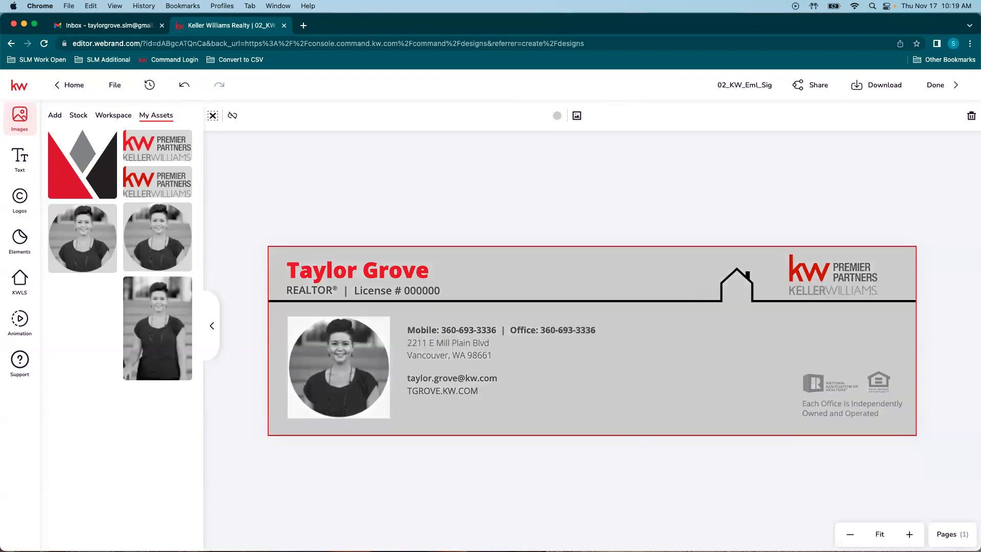
left_click(557, 115)
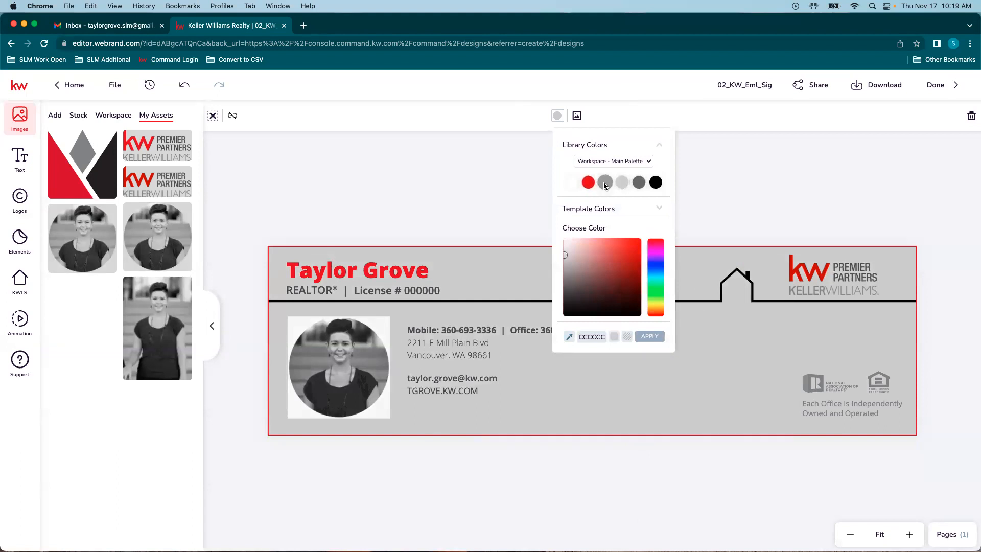
left_click(605, 182)
left_click(557, 115)
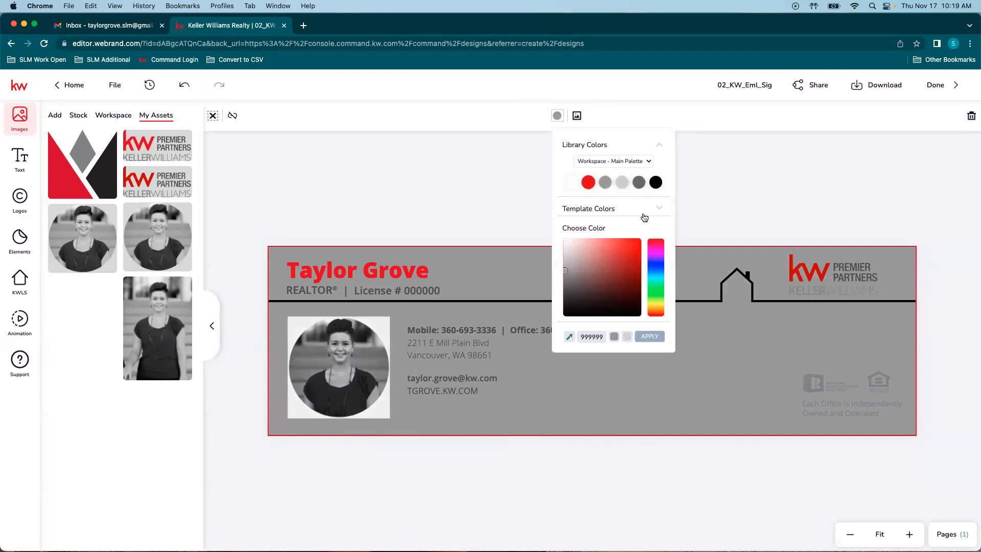
left_click_drag(563, 269, 563, 247)
left_click(652, 336)
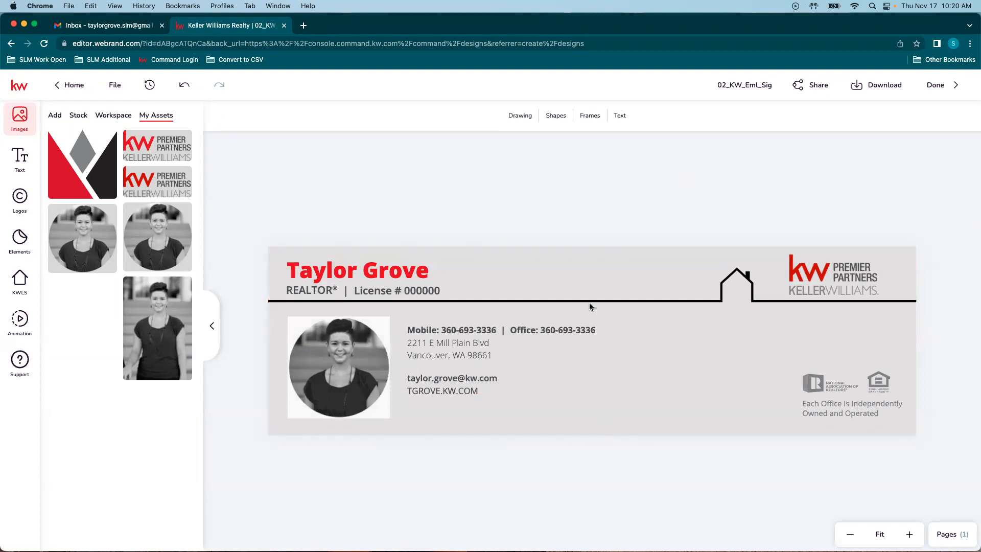
Step: Change the signature background to near-white FFF9F9 and save 02_KW_Eml_Sig
left_click(608, 312)
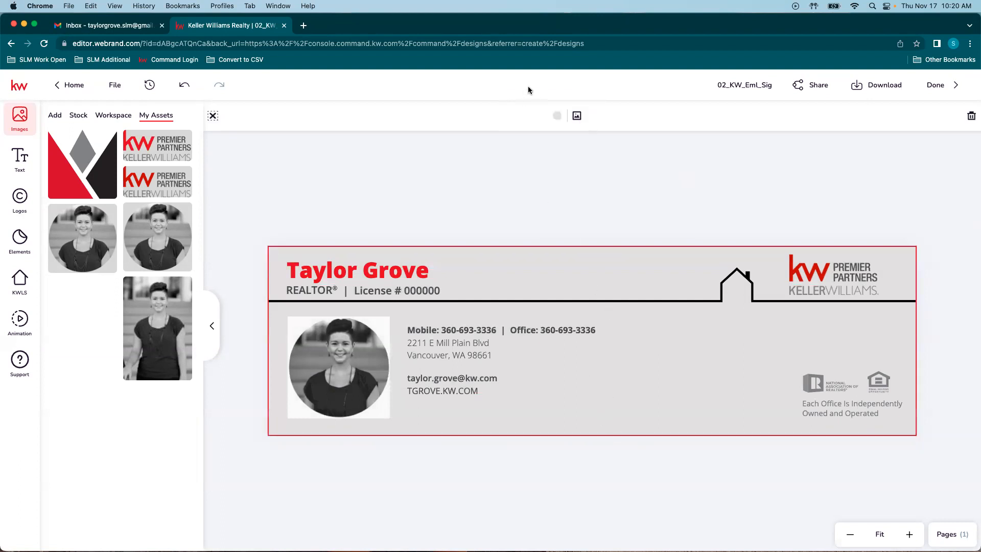
left_click(557, 116)
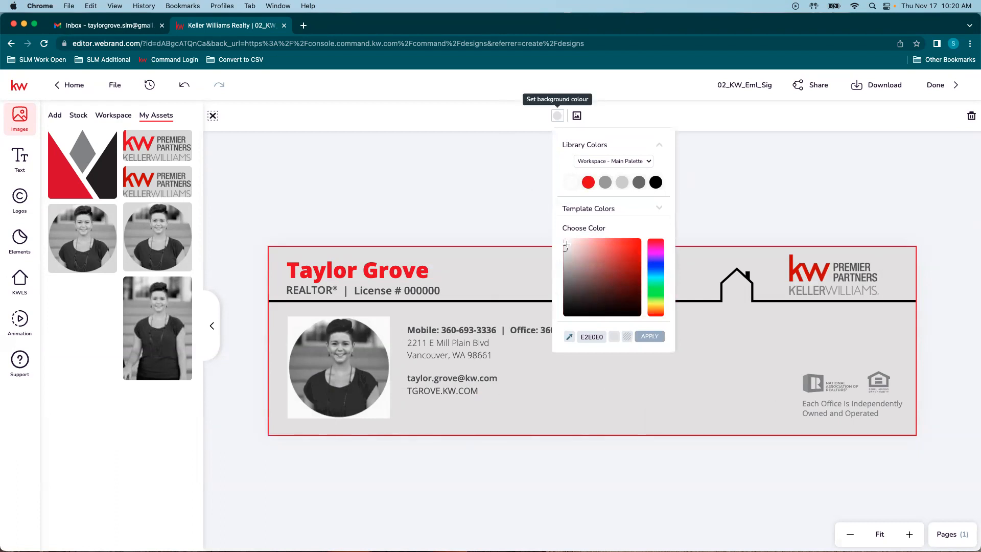
left_click_drag(565, 248, 566, 240)
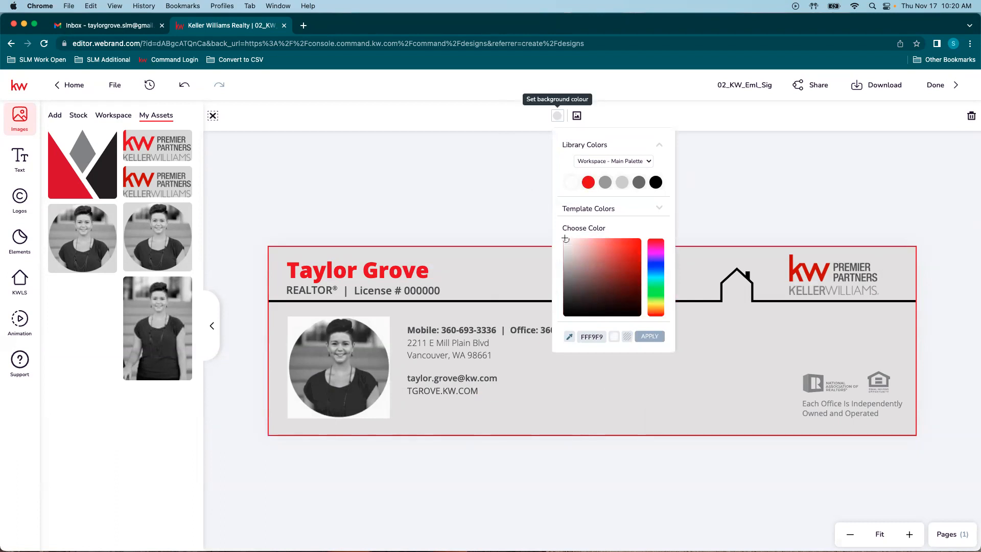
left_click(649, 337)
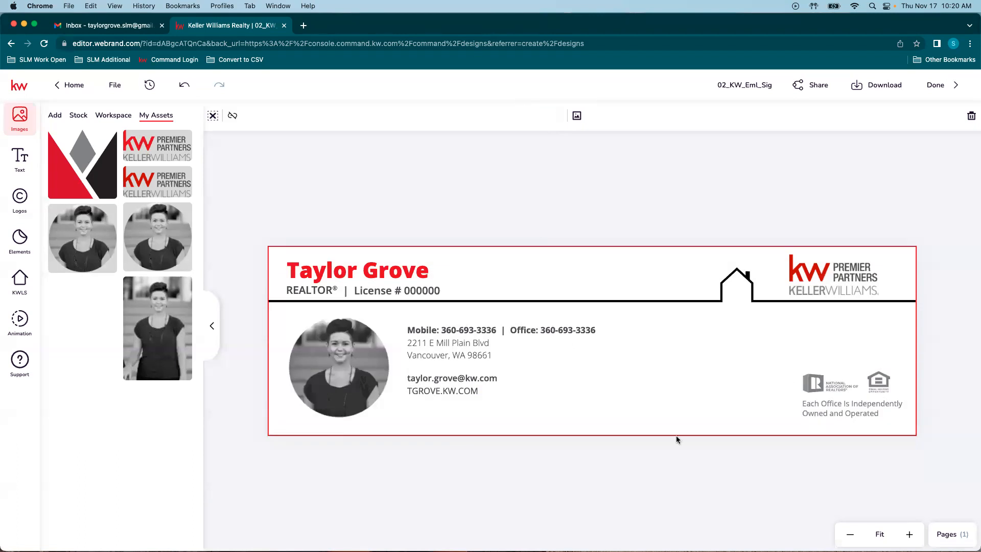
left_click(554, 500)
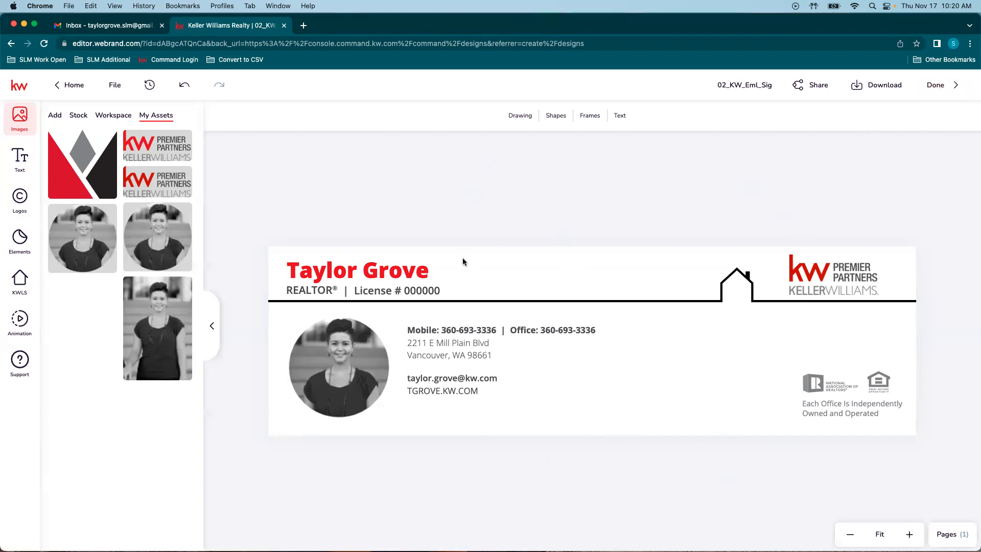
left_click(115, 85)
left_click(137, 121)
Step: Download the signature design as the PNG file 02_KW_Eml_Sig.png
left_click(873, 88)
left_click(751, 139)
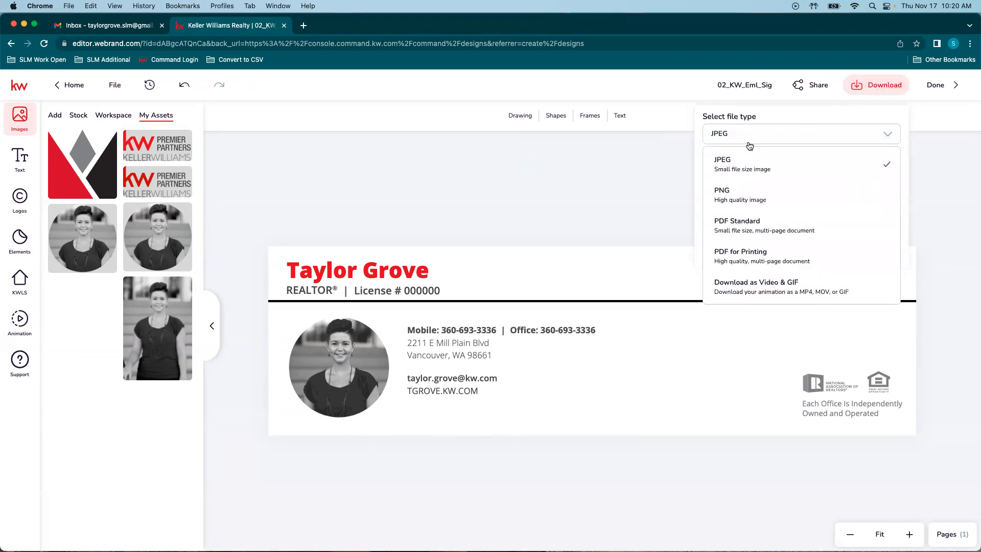
left_click(734, 202)
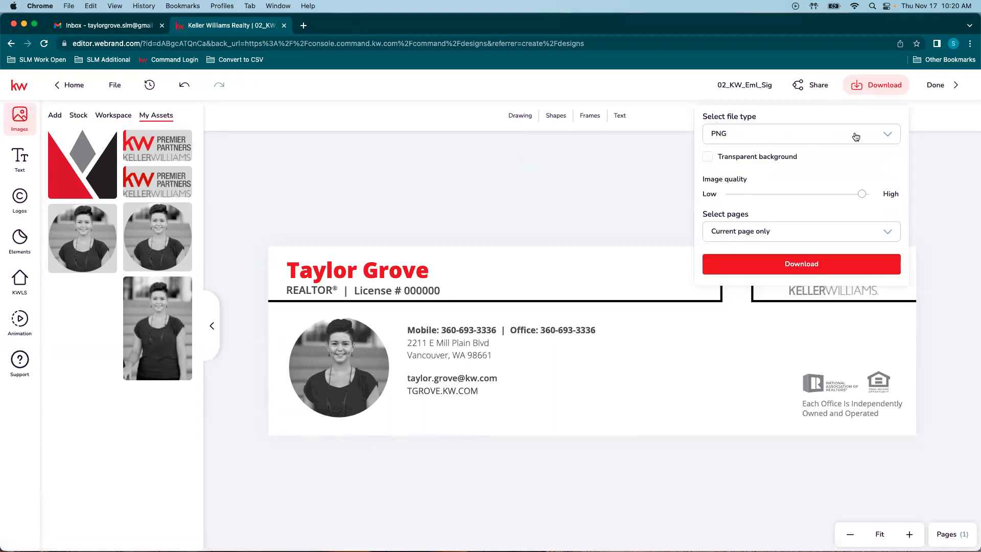
left_click(801, 265)
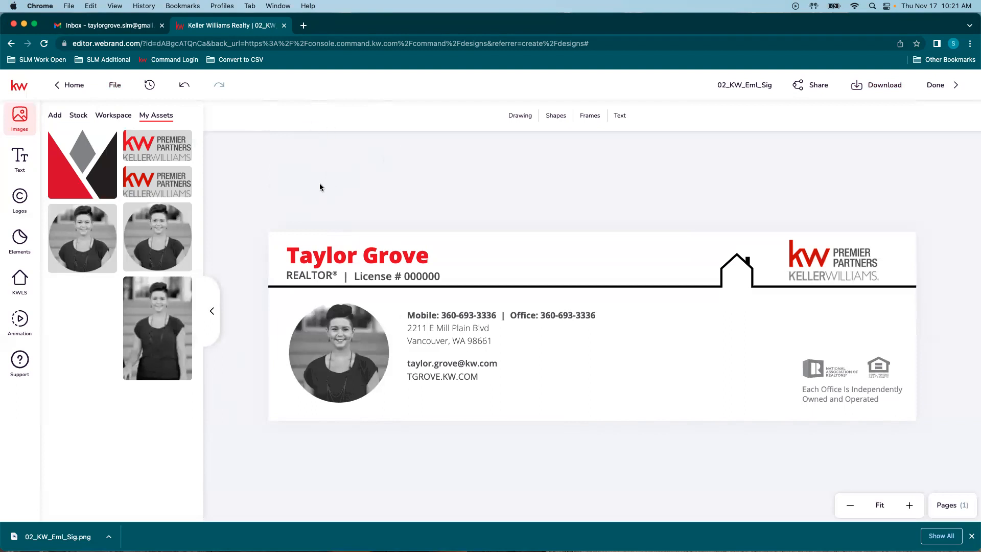
Step: Search Google for IMGUR in a new tab and open the Imgur site
left_click(303, 26)
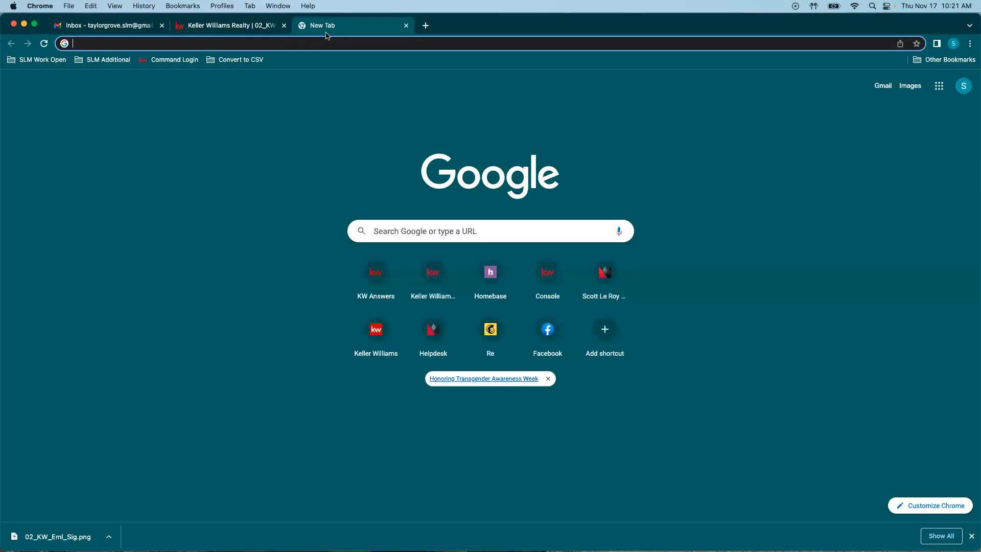
type("IMGUR")
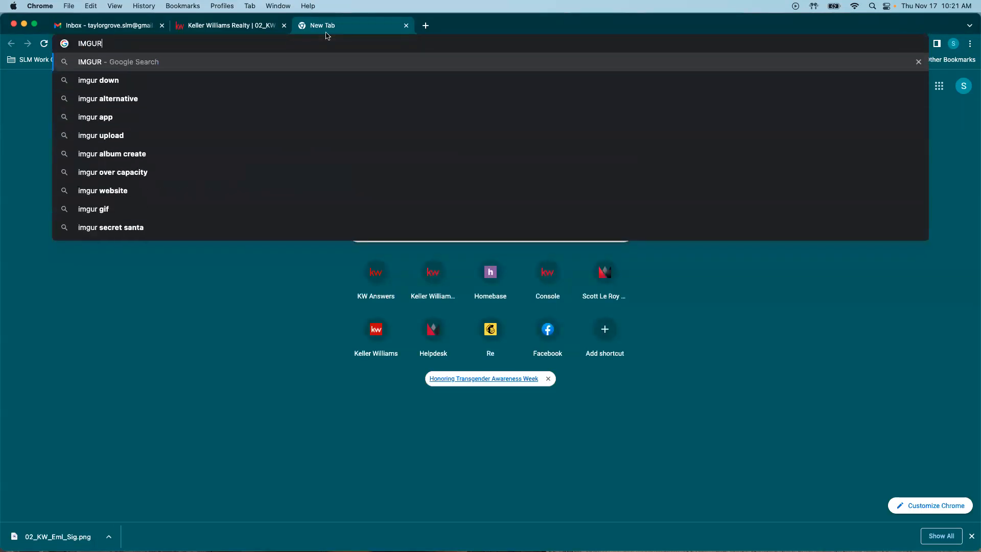
key("Return")
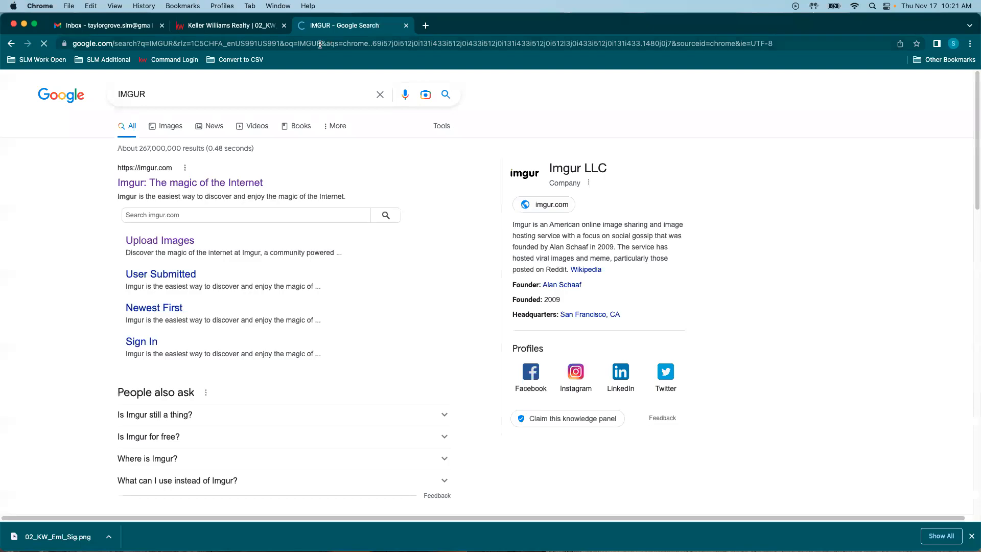
left_click(196, 181)
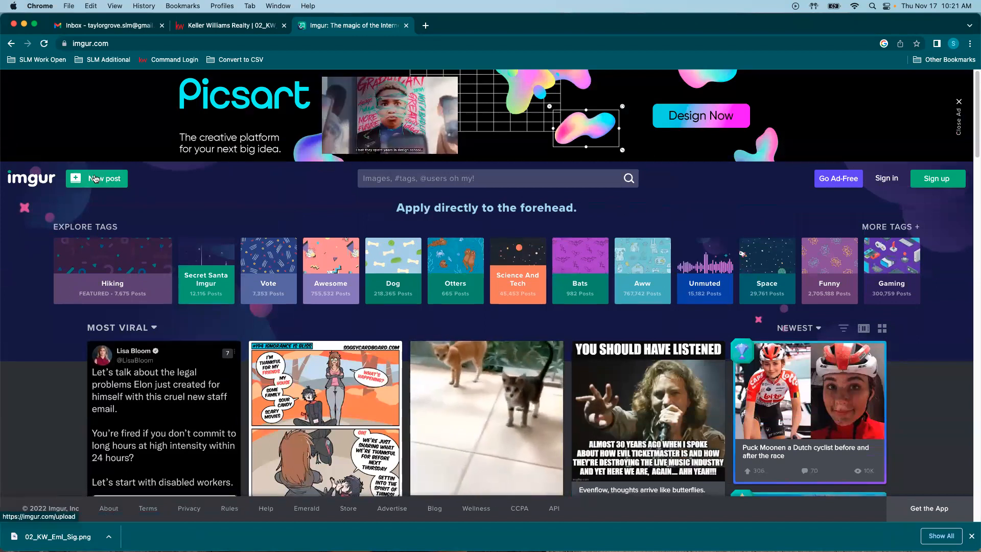
Step: Post the signature PNG to Imgur, download the post image, then return to Gmail
left_click(95, 178)
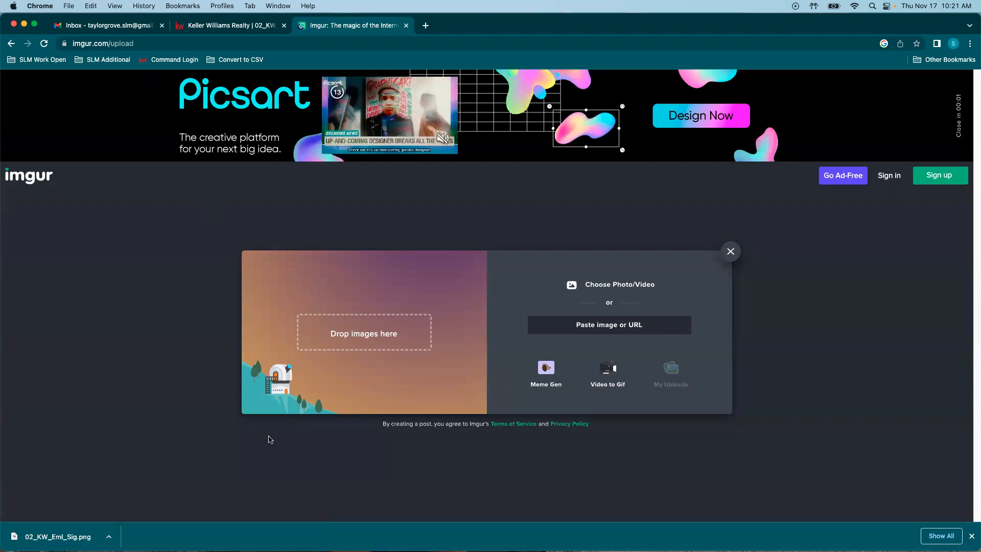
left_click_drag(18, 528, 357, 350)
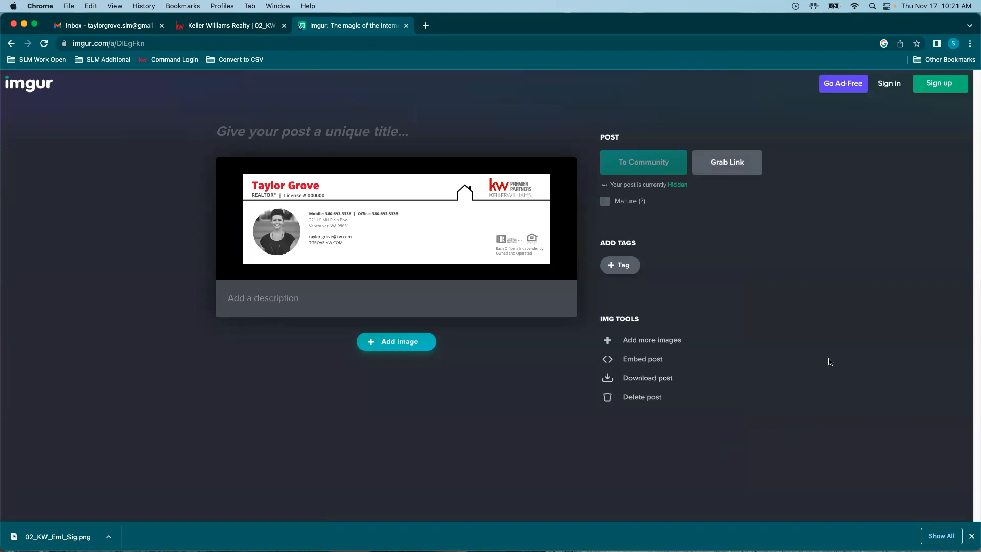
left_click(630, 379)
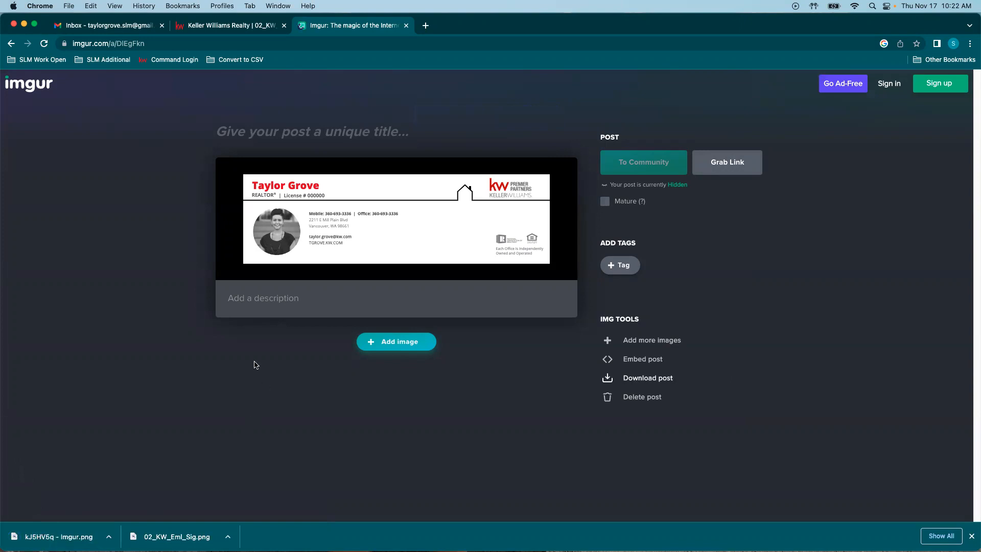
left_click(92, 27)
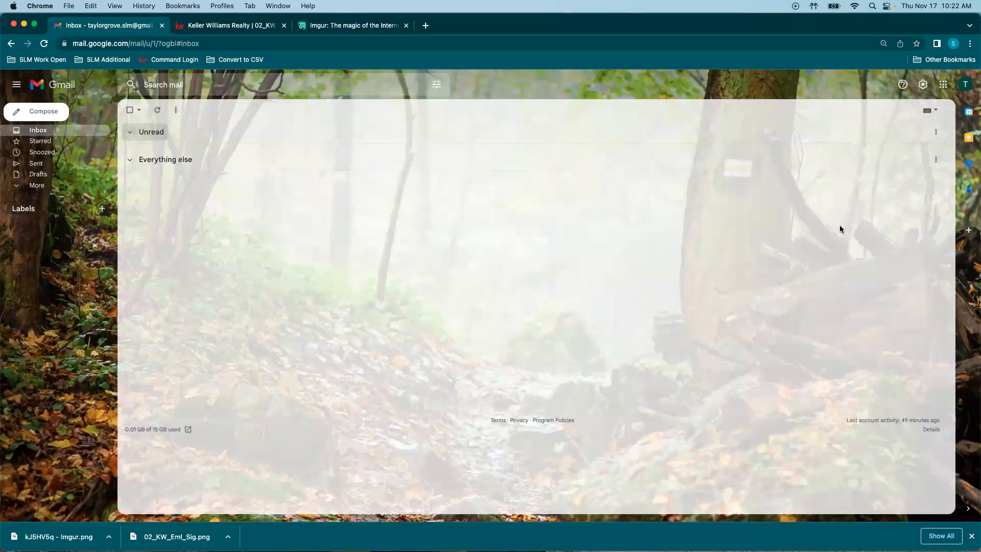
Step: Open Gmail's full settings page, then go back to the KW Designs editor
left_click(924, 88)
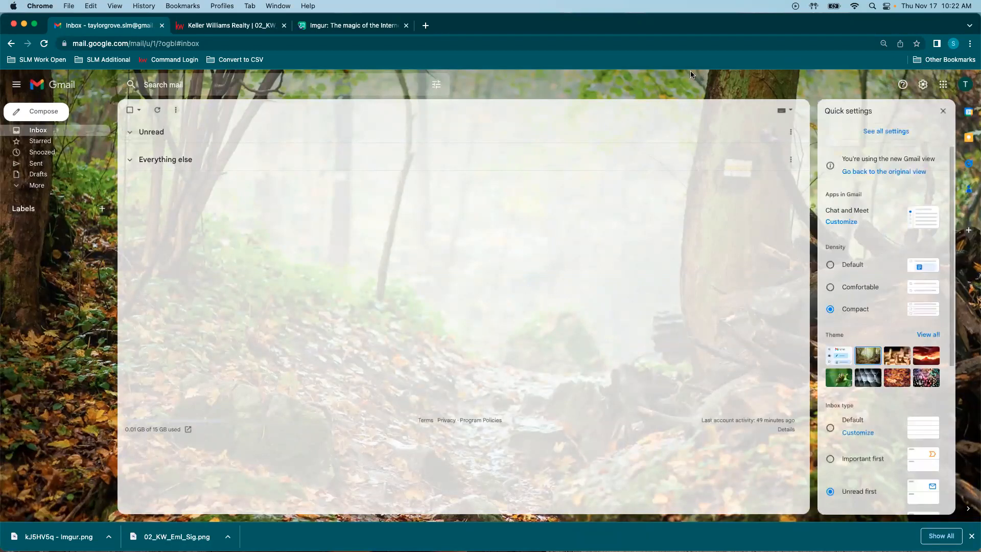
left_click(899, 132)
left_click(241, 26)
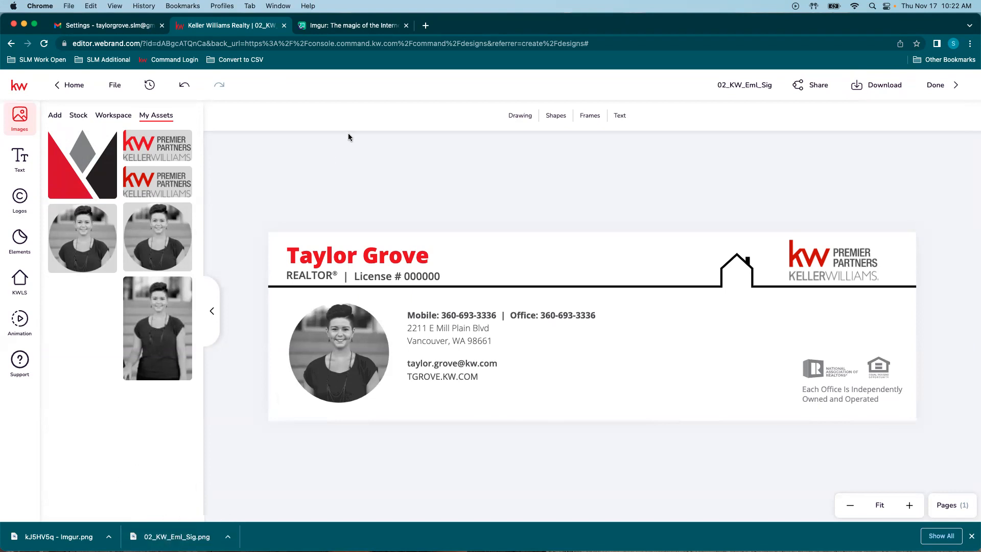
Step: Open Imgur in an extra tab via a Google search, then return to Gmail settings
left_click(342, 26)
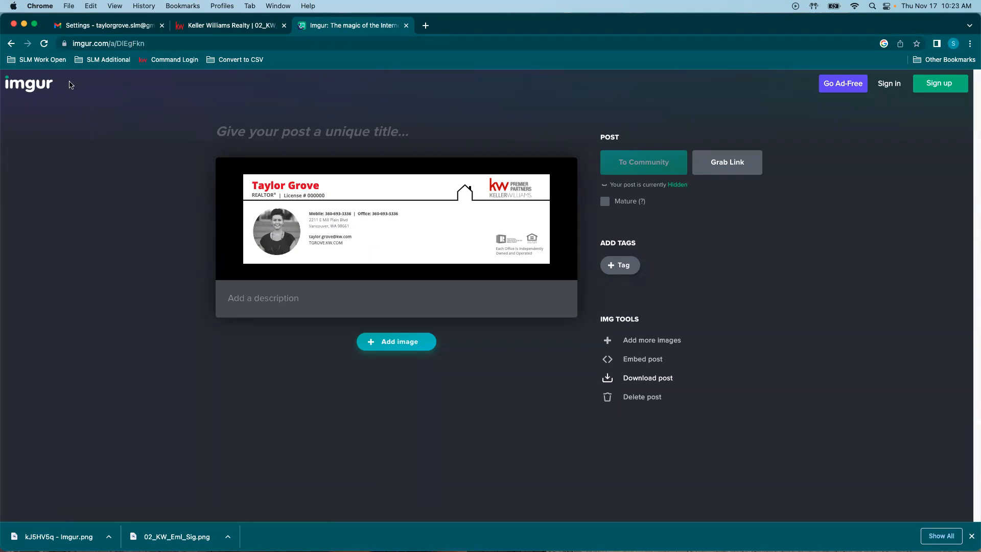
left_click(426, 25)
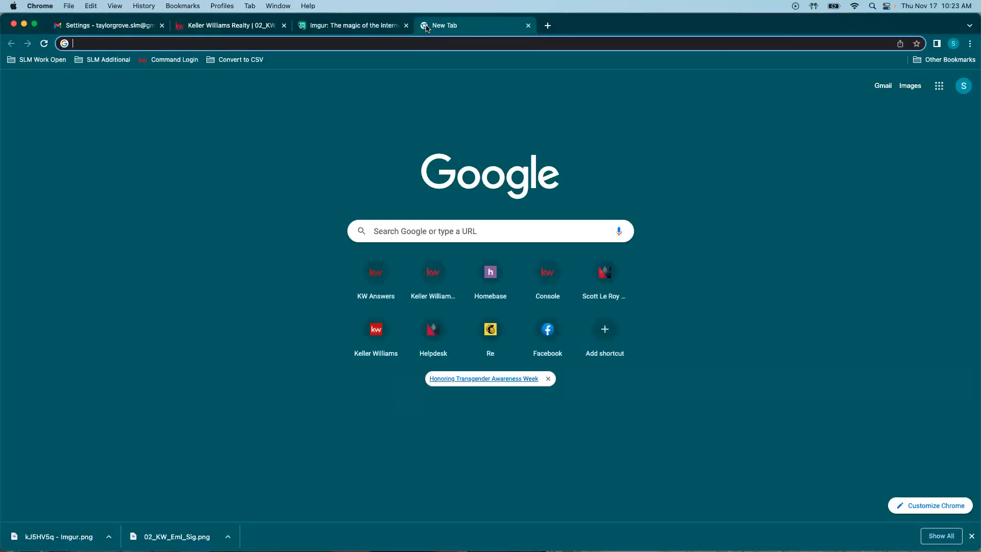
type("IMGUR")
key("Return")
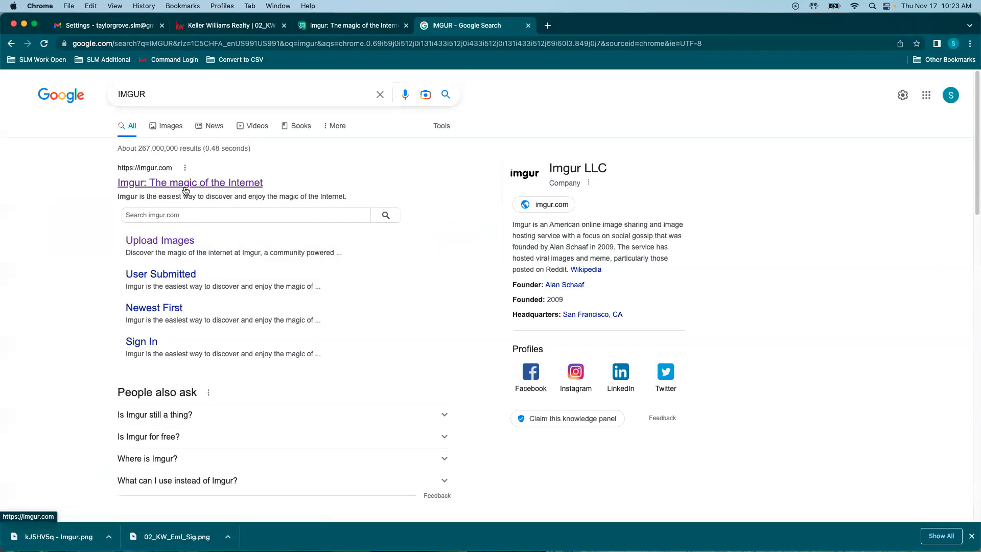
left_click(185, 184)
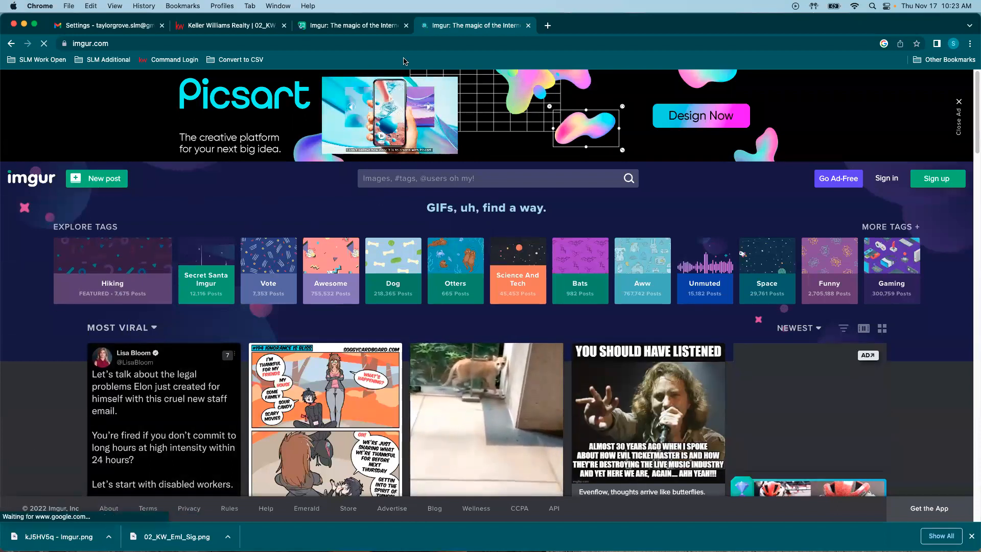
left_click(353, 25)
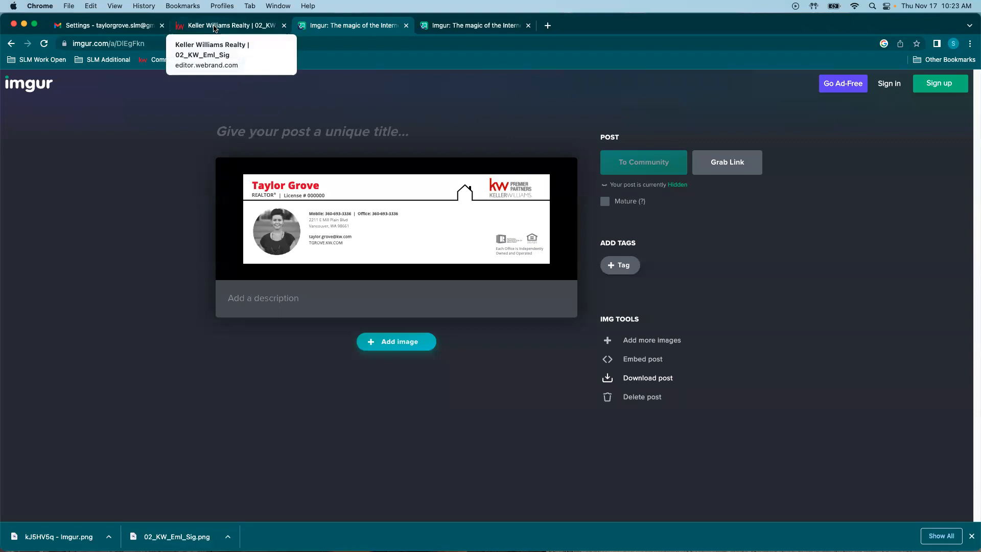
left_click(87, 27)
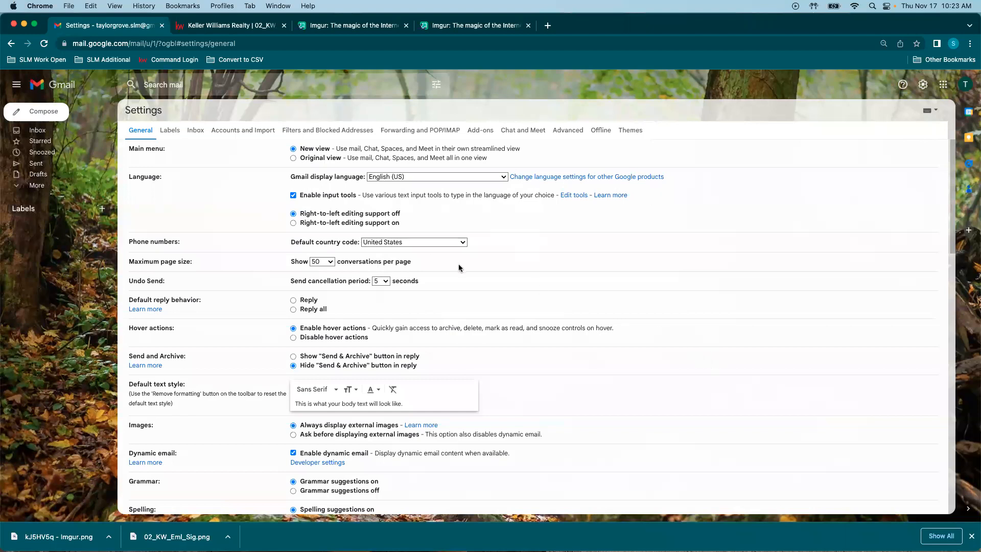
Step: Create a new Gmail signature named 'KW Signature'
scroll(630, 325, "down", 20)
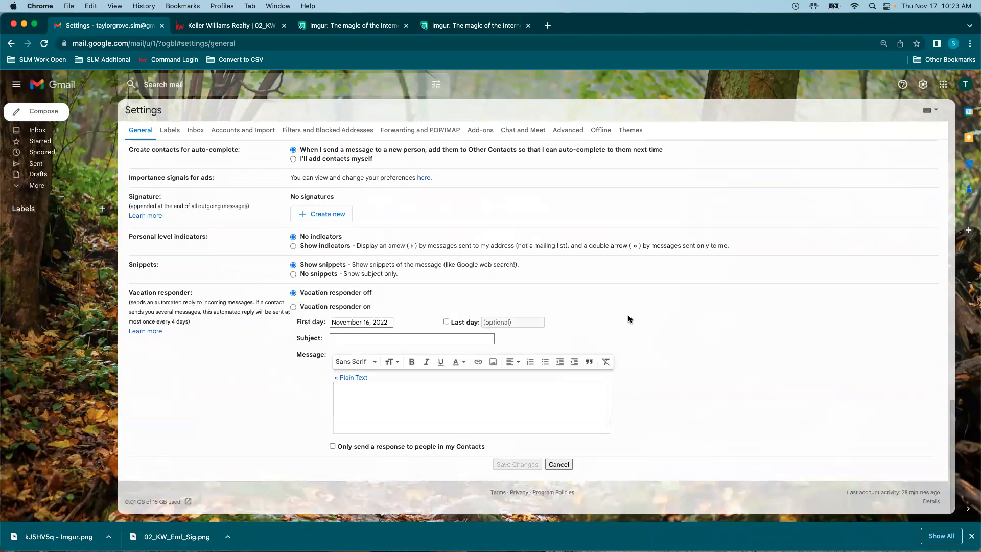
scroll(783, 318, "up", 3)
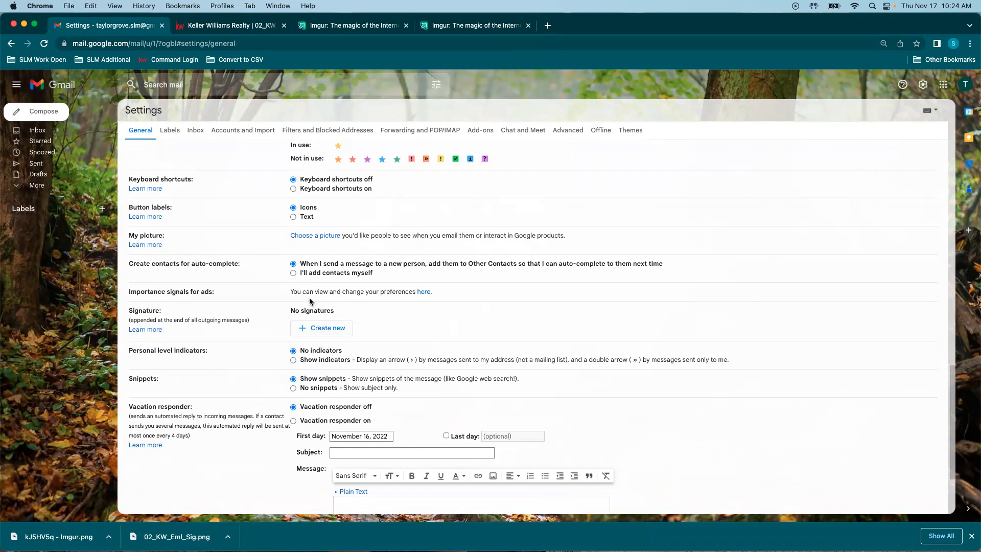
left_click(317, 328)
type("KW Signature")
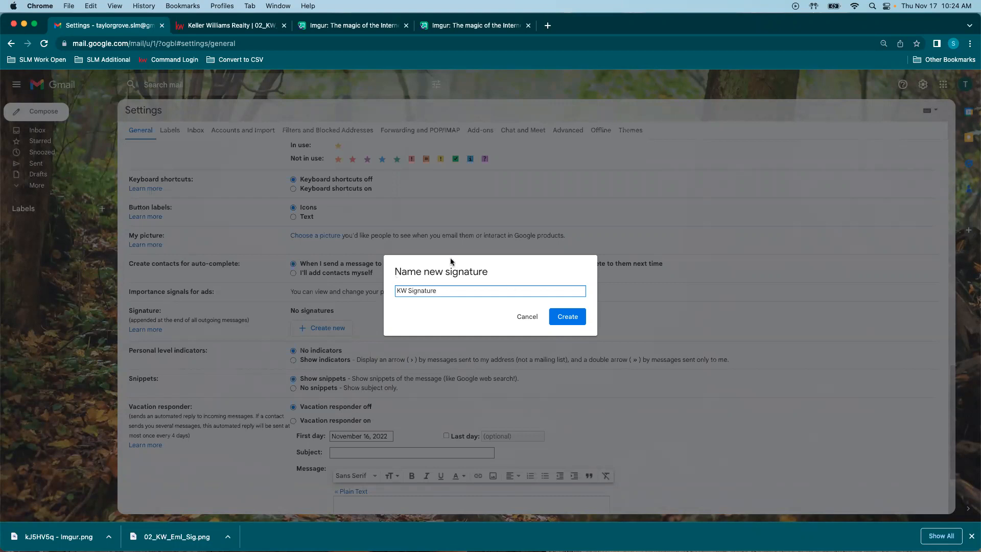
left_click(568, 317)
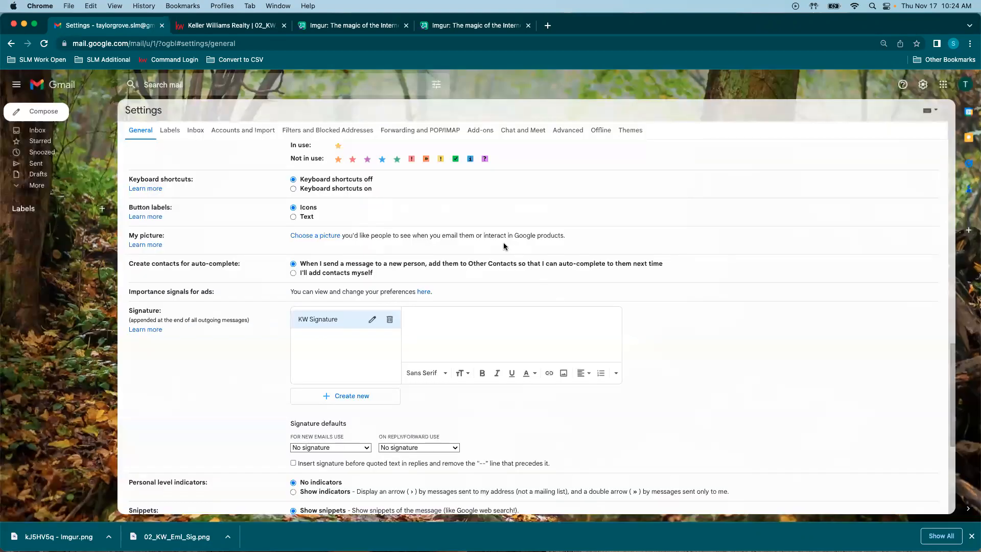
Step: Upload the Imgur signature image from the computer into KW Signature
left_click(549, 375)
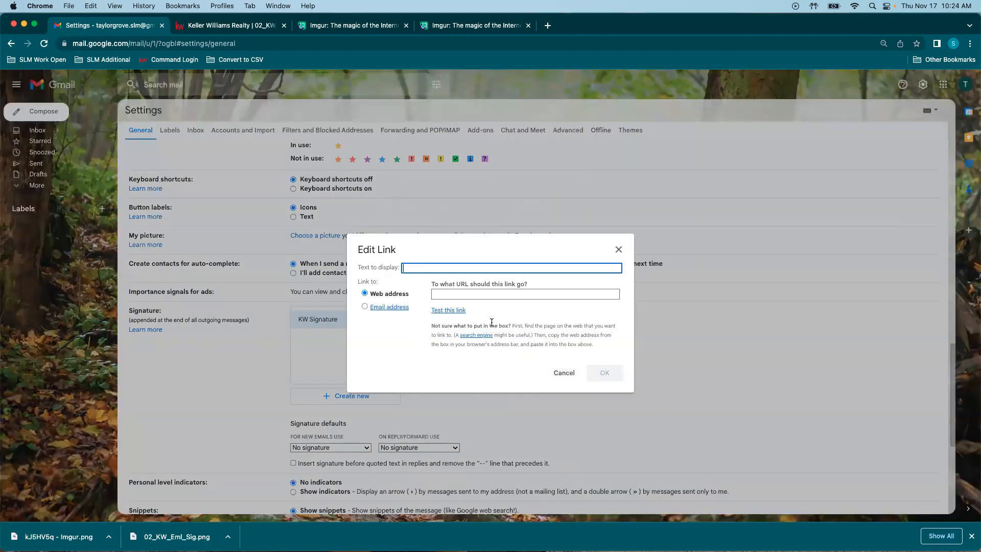
left_click(618, 249)
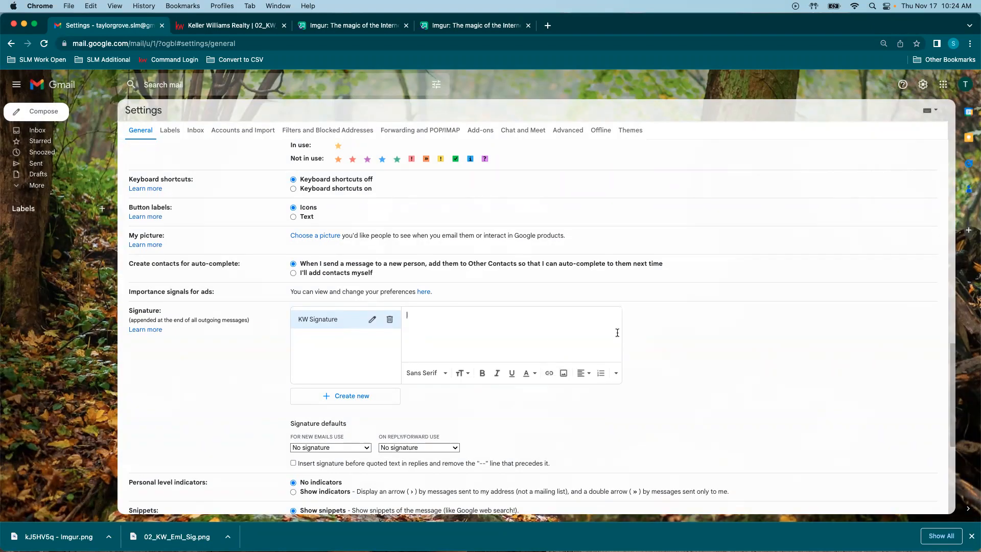
left_click(564, 374)
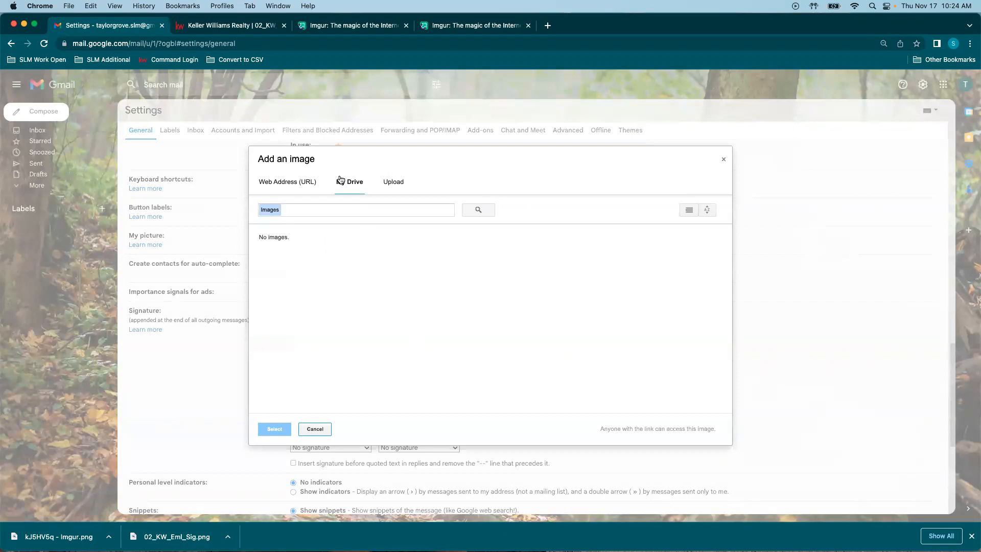
left_click(392, 183)
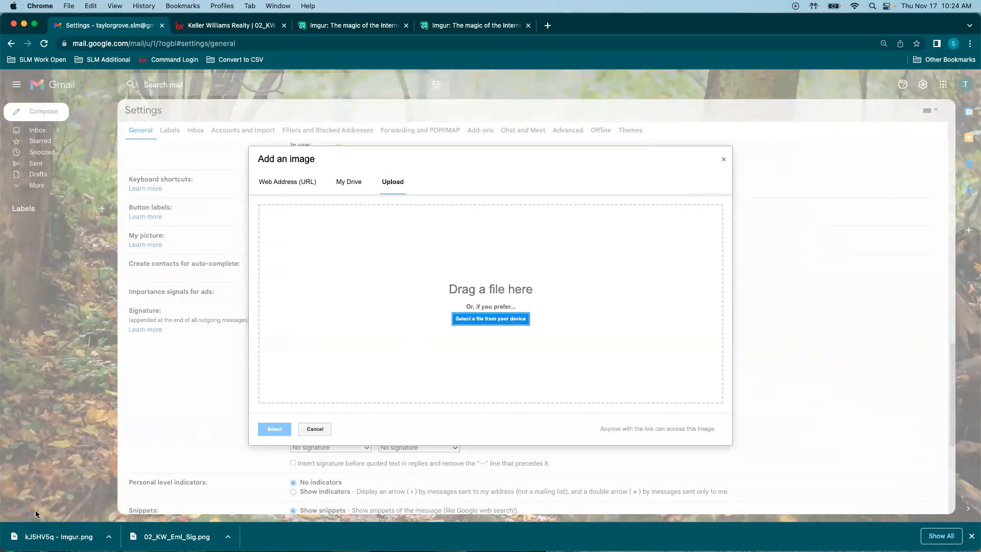
left_click_drag(45, 538, 480, 276)
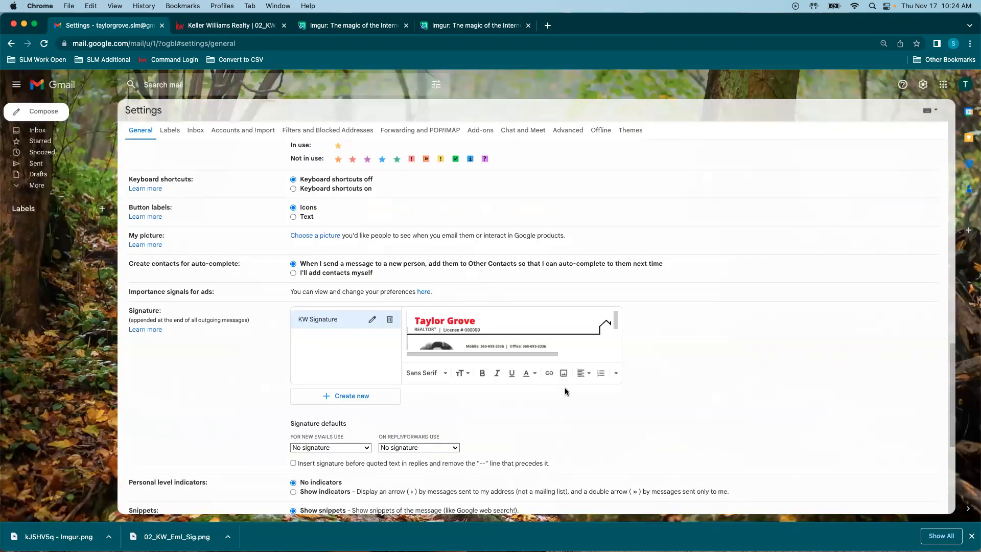
Step: Make KW Signature the default signature for new emails and for replies/forwards
left_click(330, 447)
left_click(319, 457)
left_click(335, 448)
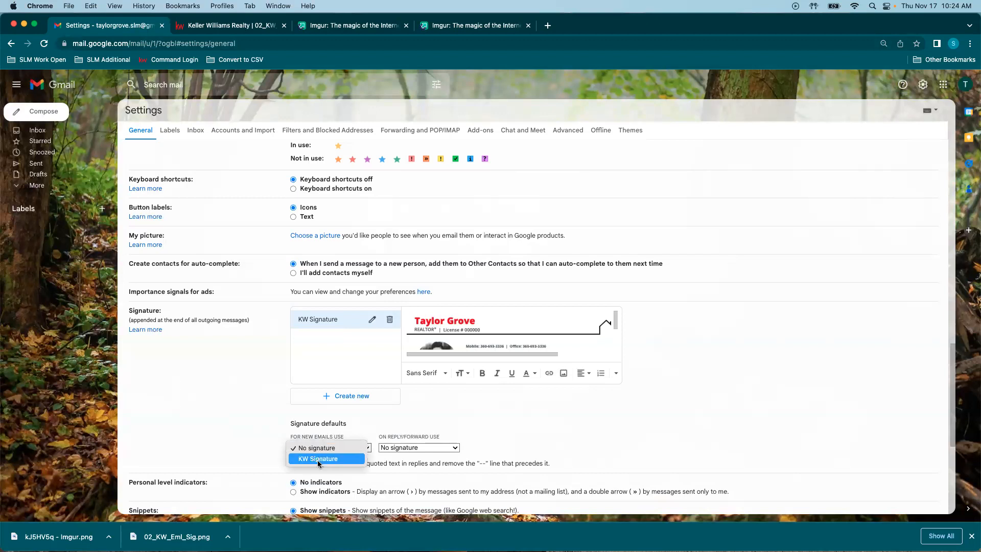
left_click(318, 460)
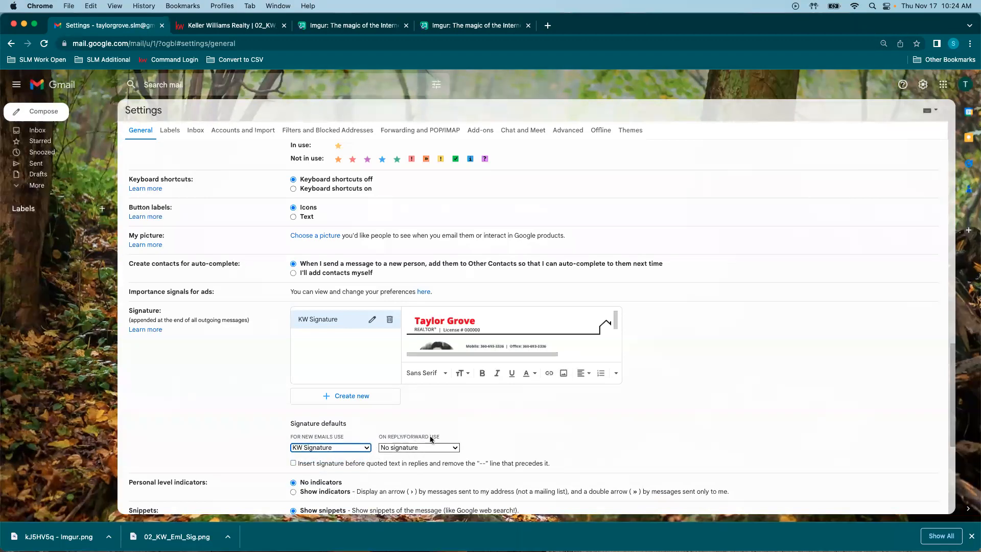
left_click(458, 448)
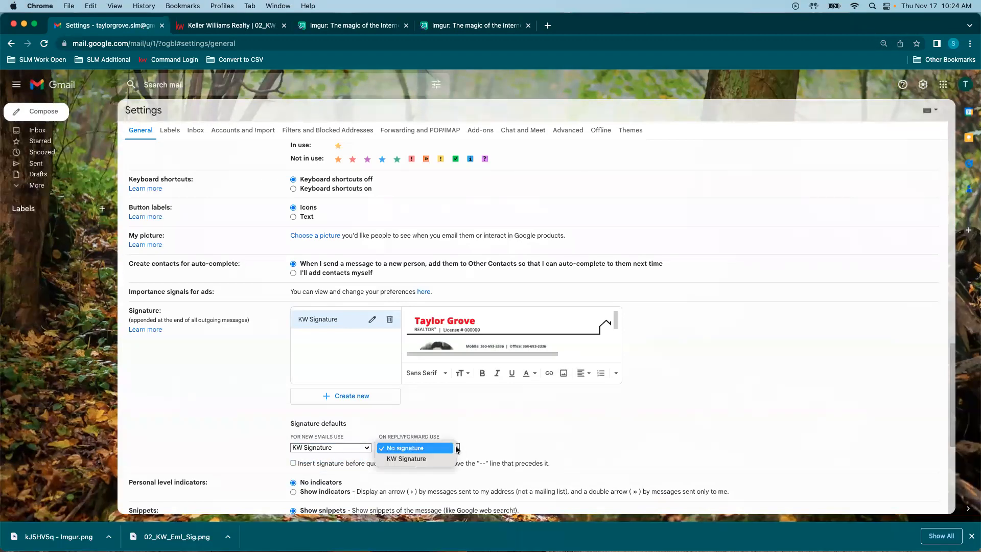
left_click(406, 458)
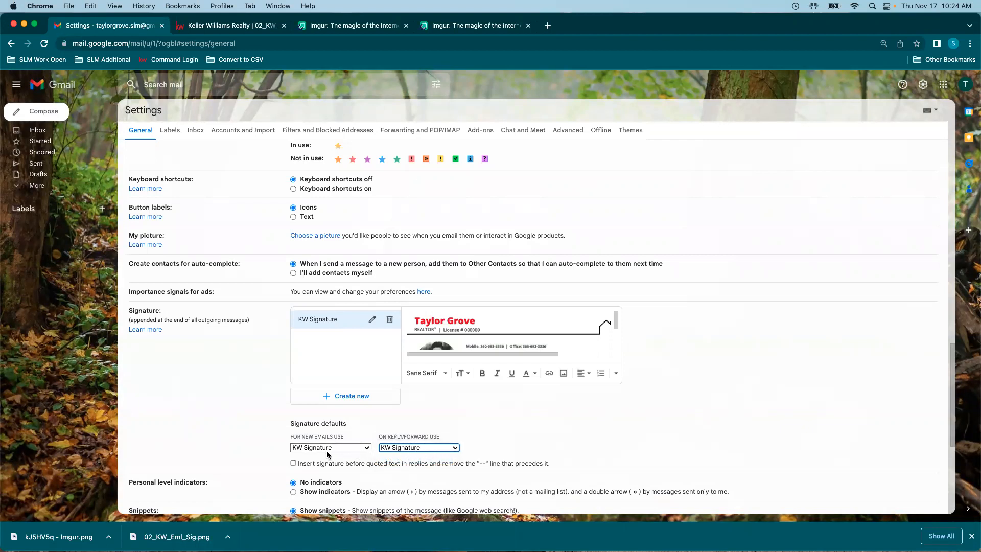
Step: Save the signature settings, test them in a new email, and discard the draft
scroll(433, 440, "down", 5)
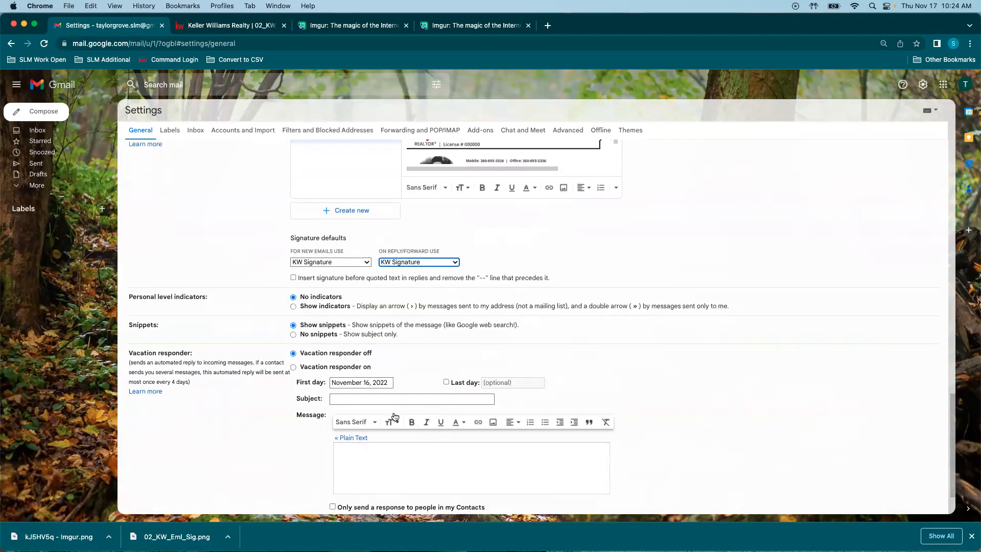
left_click(529, 465)
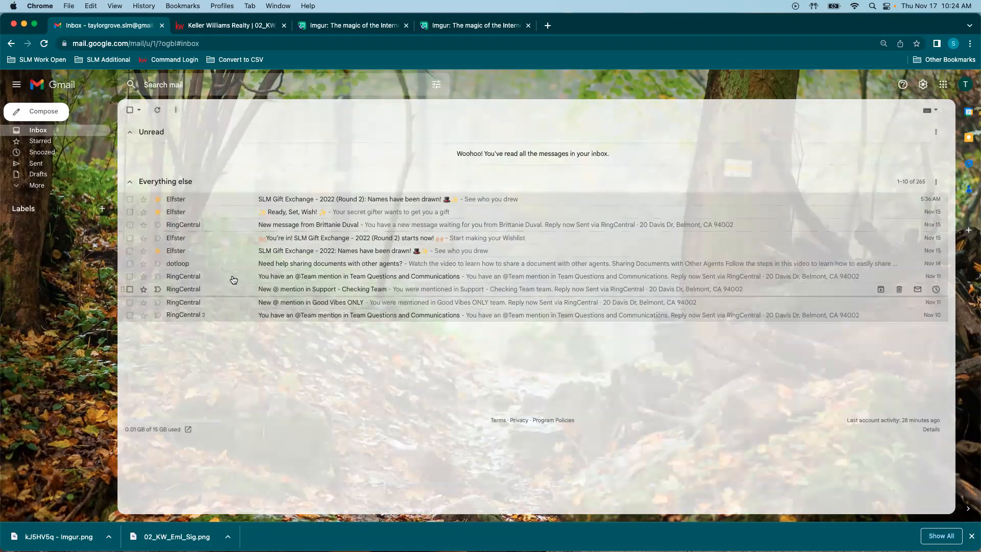
left_click(36, 114)
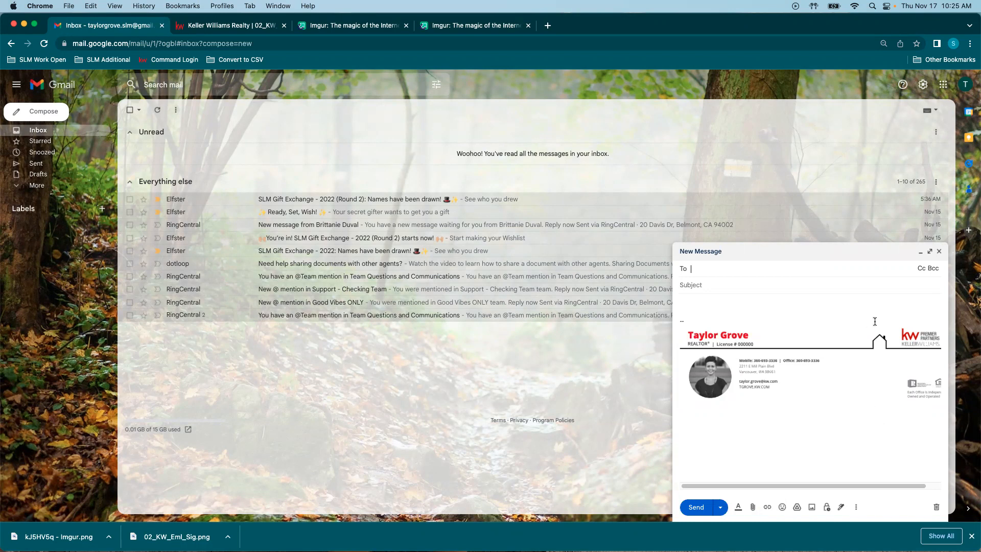
left_click(936, 507)
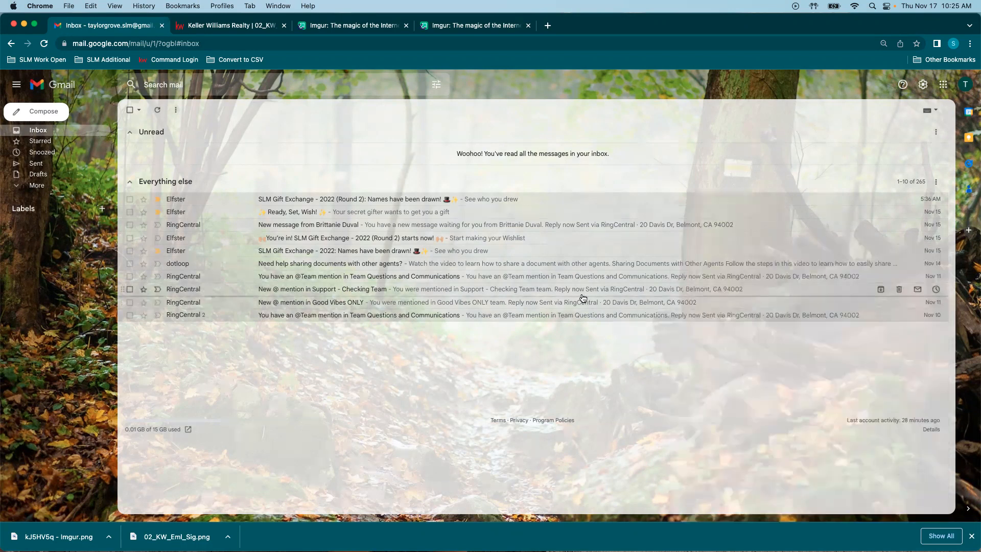
left_click(227, 26)
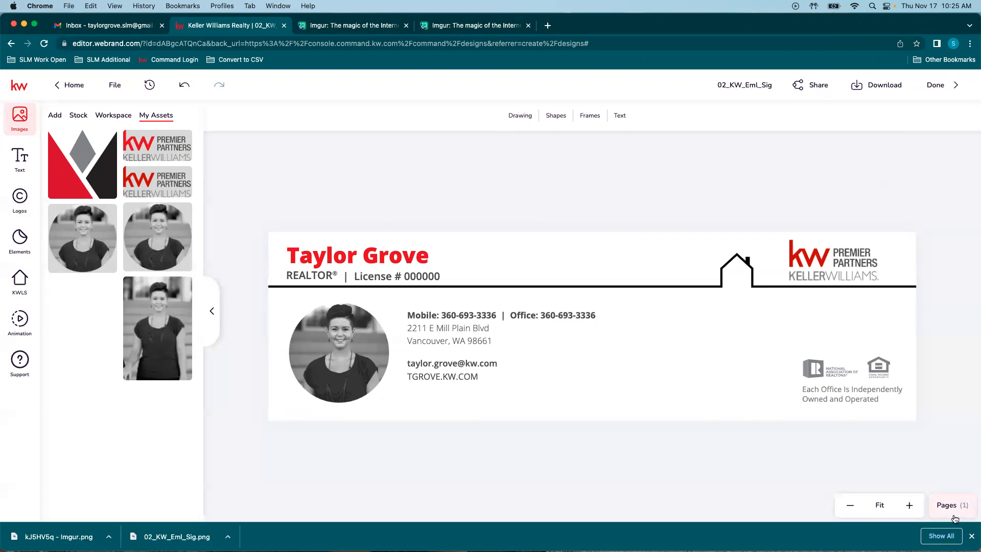
Step: Close the browser's recent-downloads bar over the Designs page
left_click(971, 536)
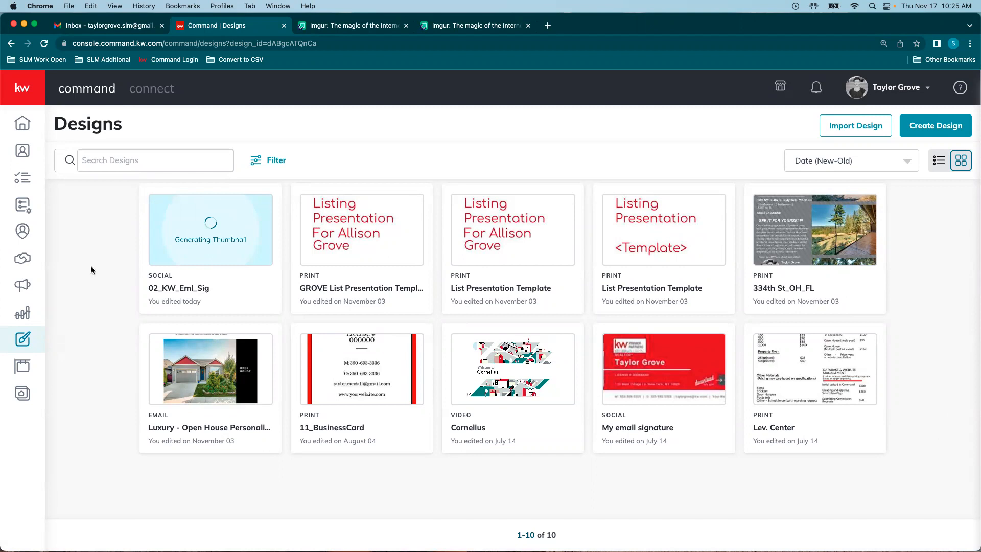
Step: Create a new Social design and continue to the template gallery
left_click(945, 129)
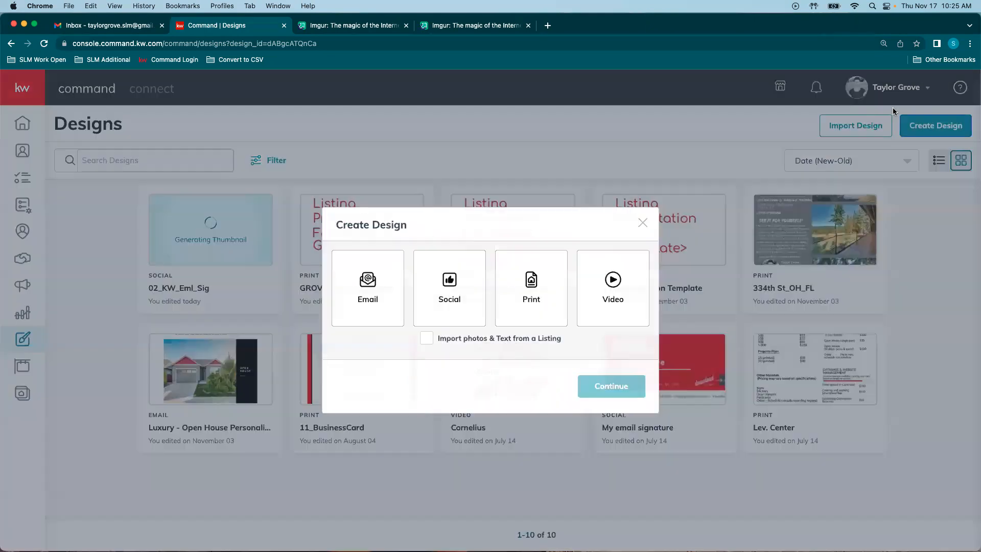
left_click(446, 301)
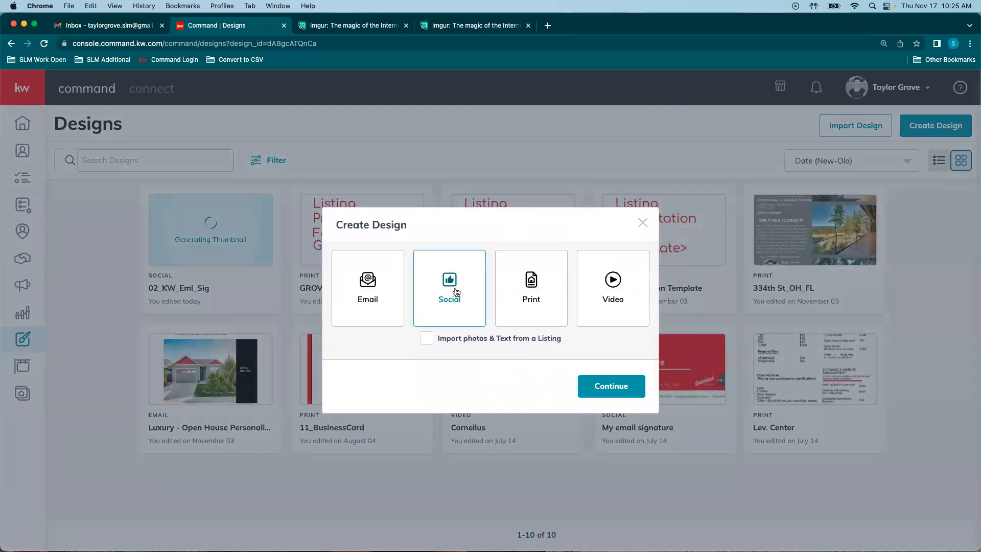
left_click(594, 384)
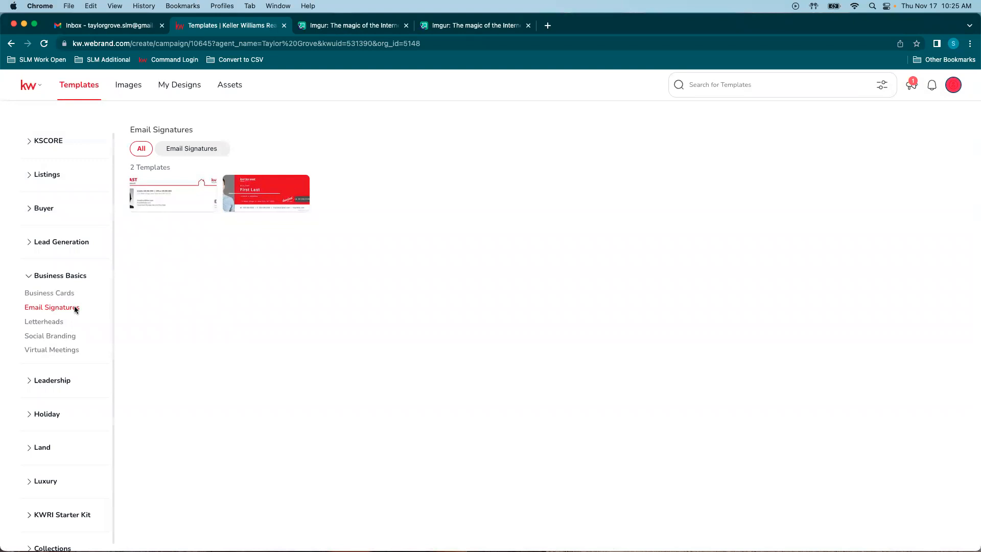
Step: Filter templates to Holiday > November and the Social - Square size
left_click(49, 276)
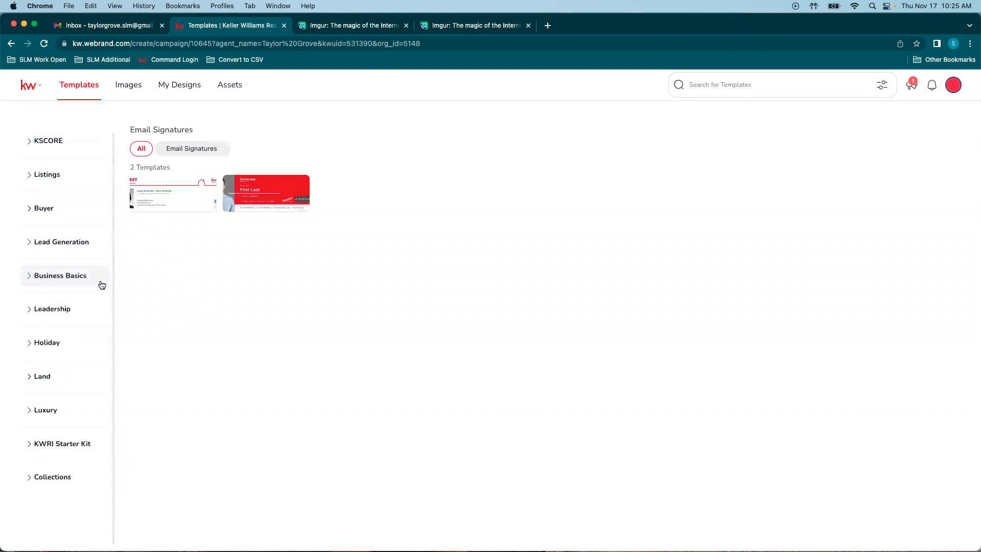
left_click(38, 346)
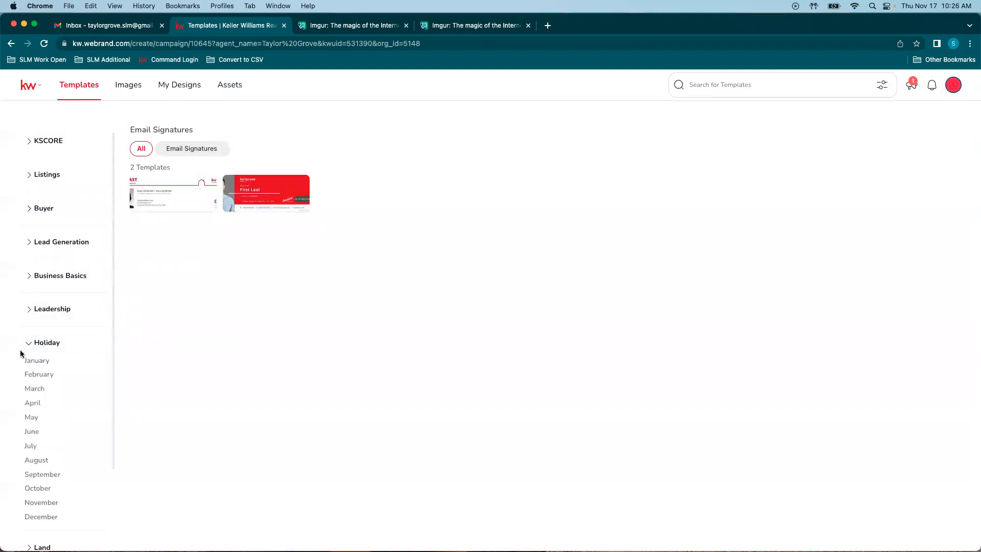
left_click(35, 504)
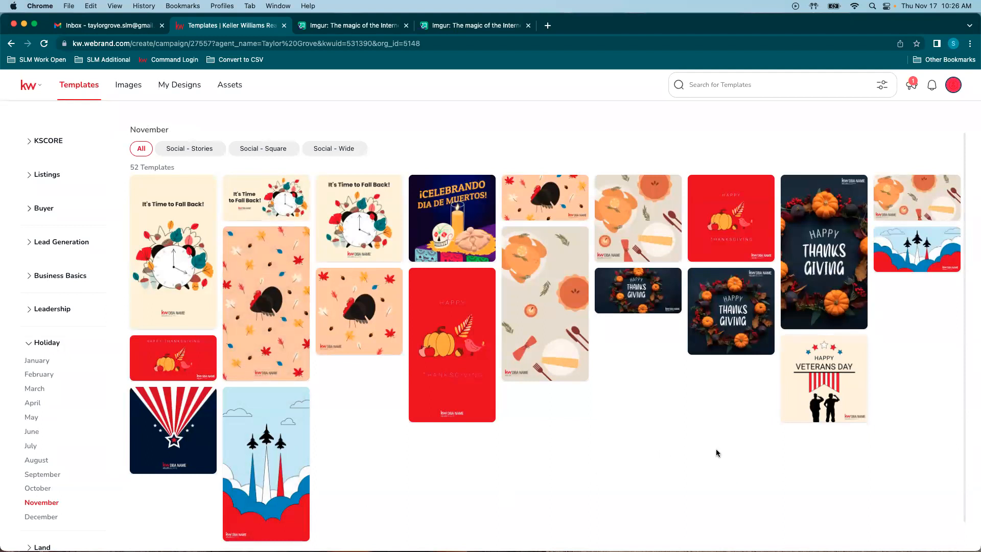
scroll(650, 414, "down", 1)
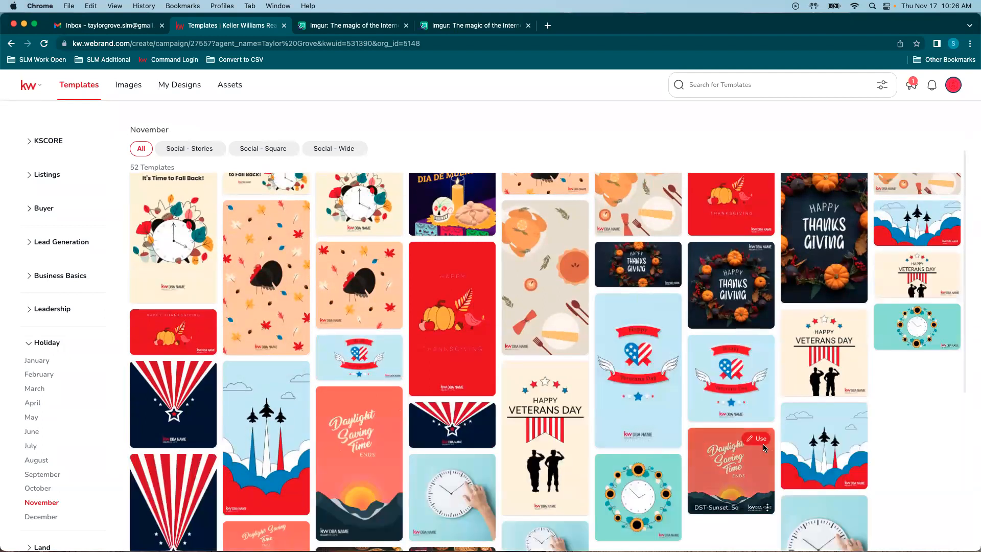
scroll(730, 432, "down", 3)
scroll(779, 440, "down", 5)
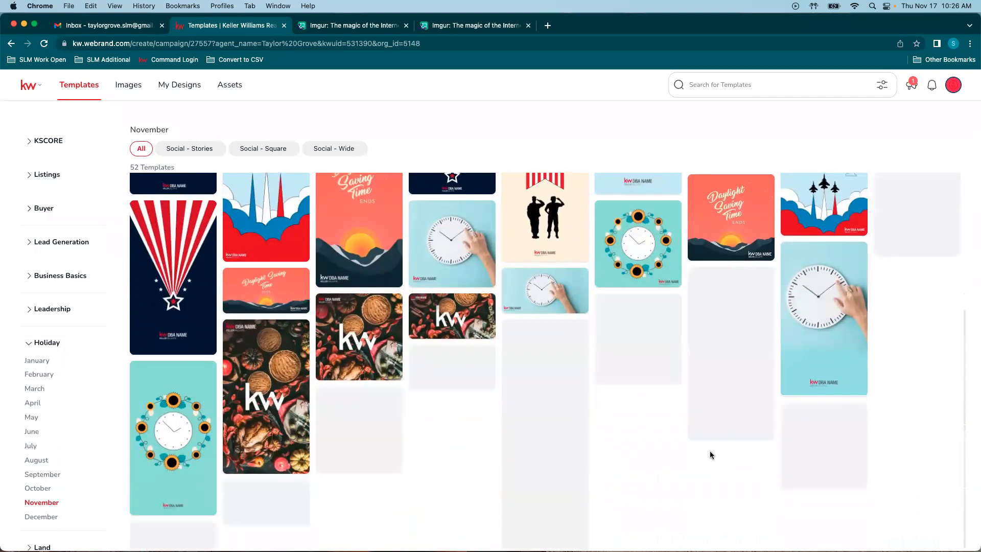
scroll(710, 445, "down", 1)
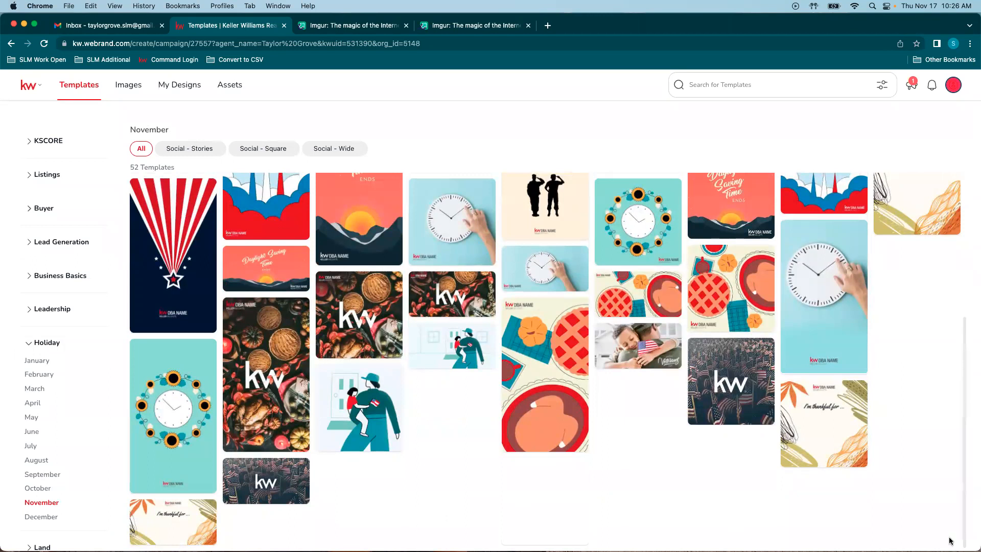
scroll(930, 451, "up", 1)
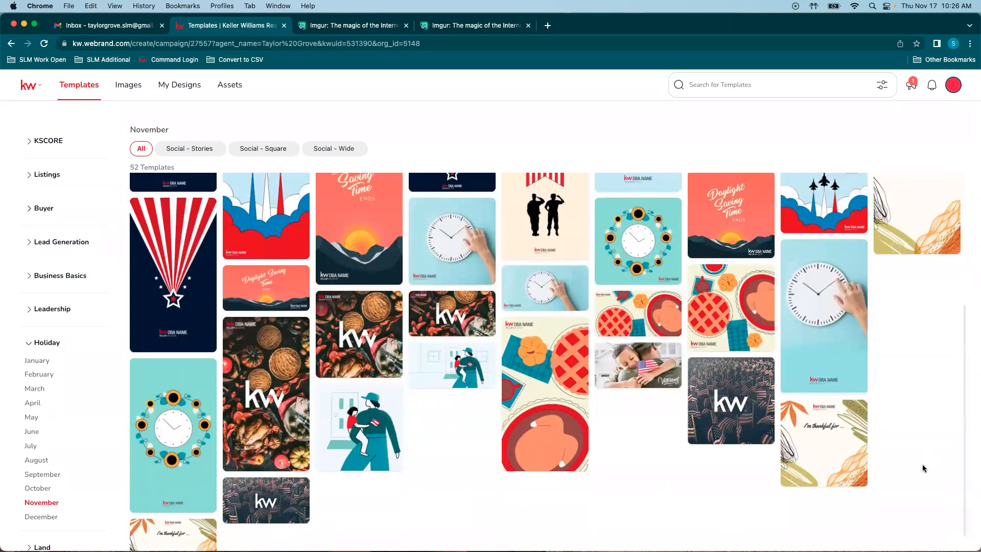
scroll(930, 454, "up", 2)
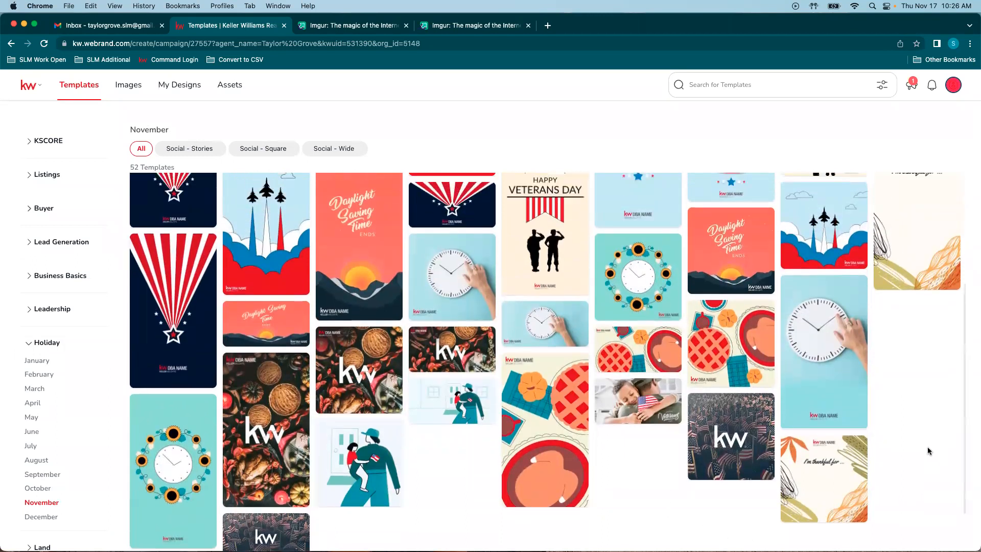
scroll(929, 451, "up", 4)
scroll(929, 450, "up", 8)
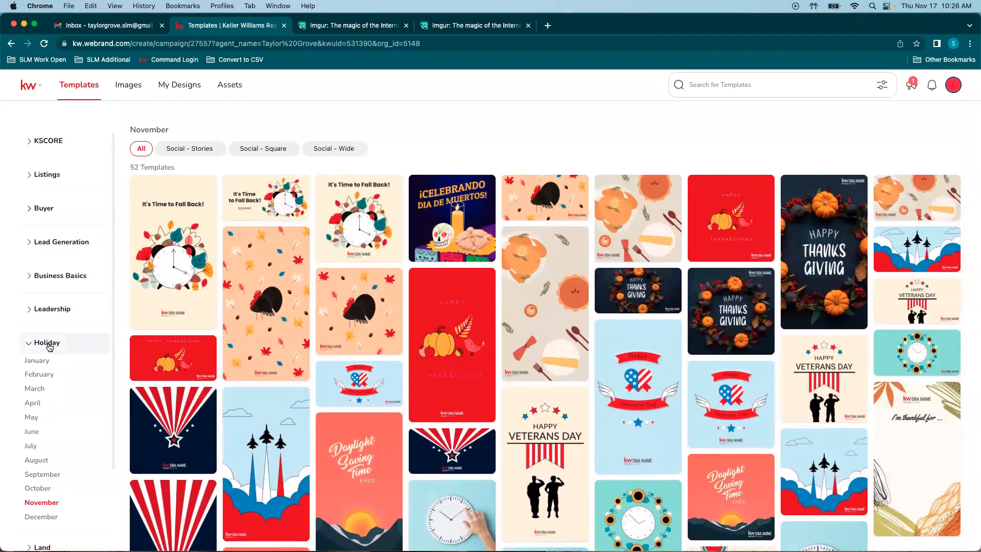
left_click(272, 148)
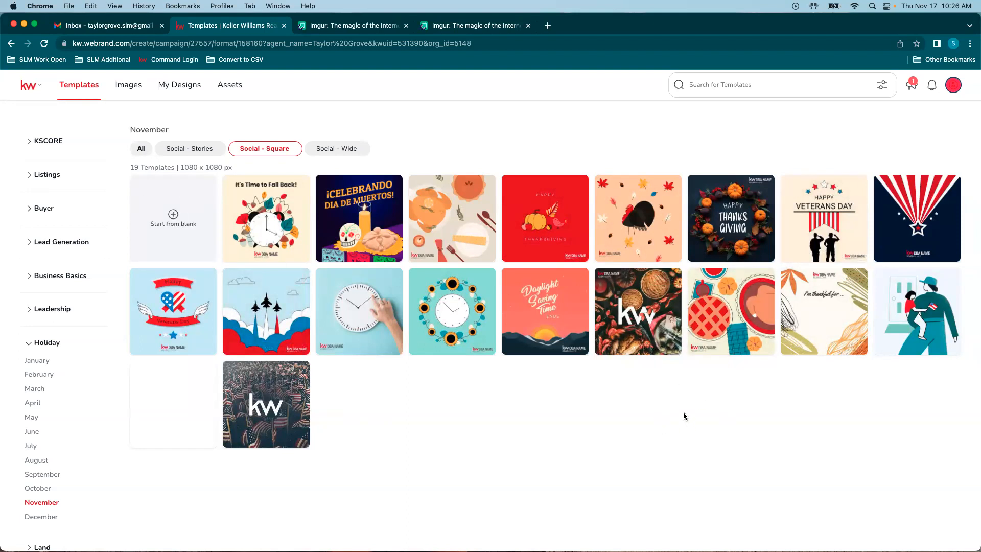
Step: Start a new design from the Thanksgiving2019-KW_IG template
mouse_move(831, 338)
mouse_move(625, 326)
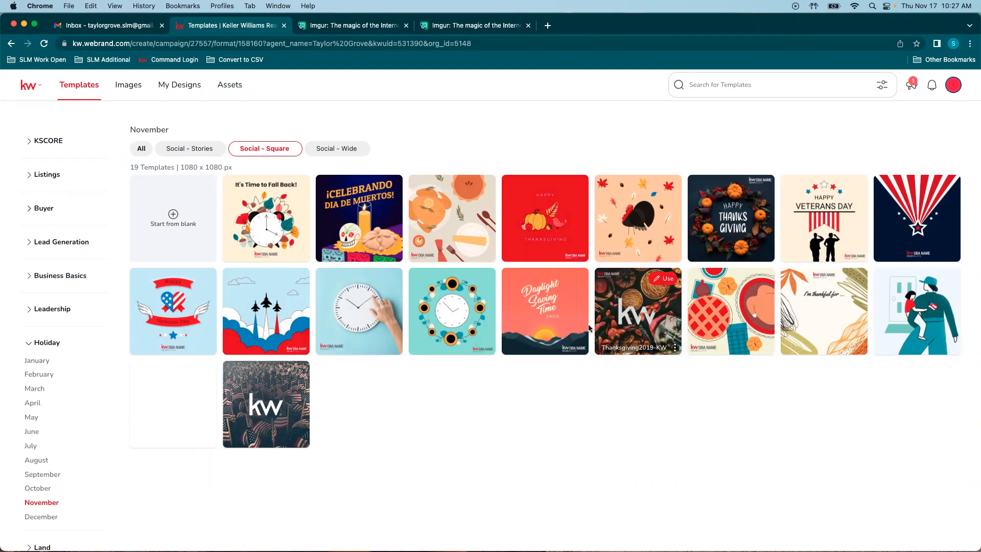
mouse_move(586, 339)
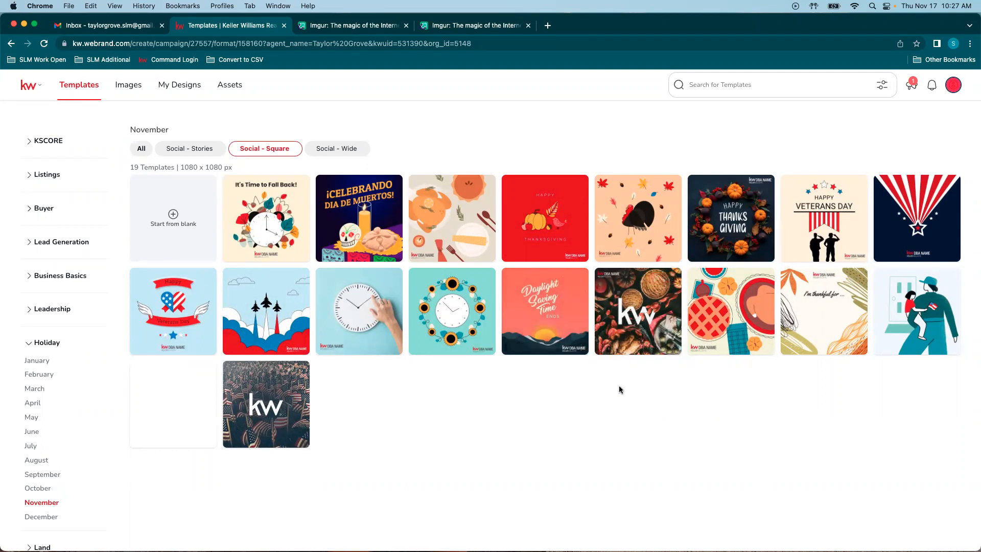
mouse_move(838, 300)
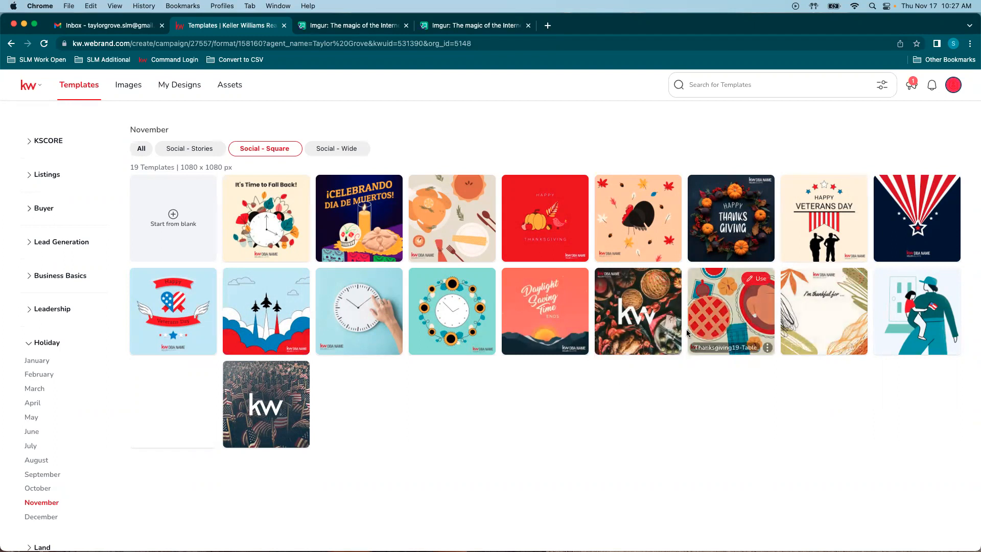
left_click(665, 280)
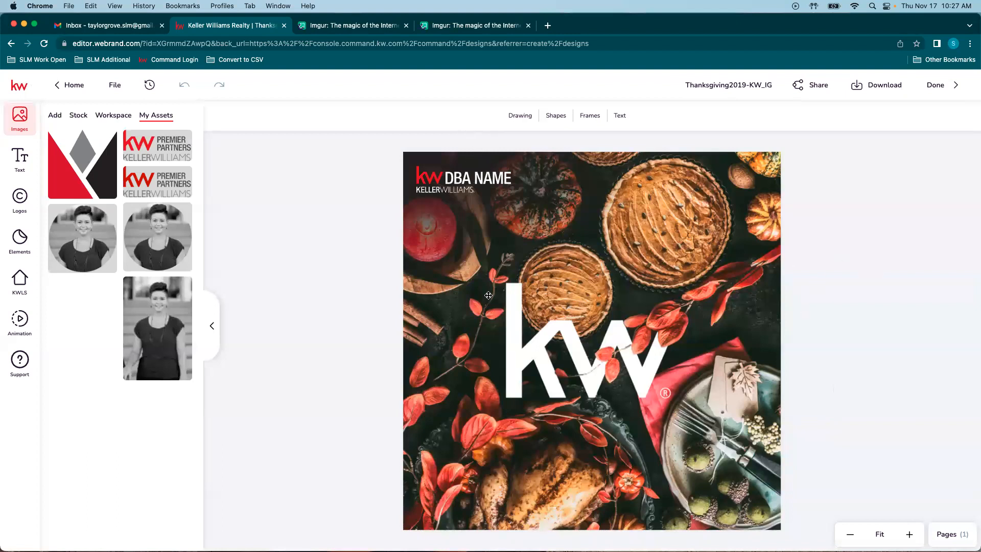
Step: Reposition the food photo and top overlay band so the photo fills the canvas
left_click_drag(707, 377, 715, 434)
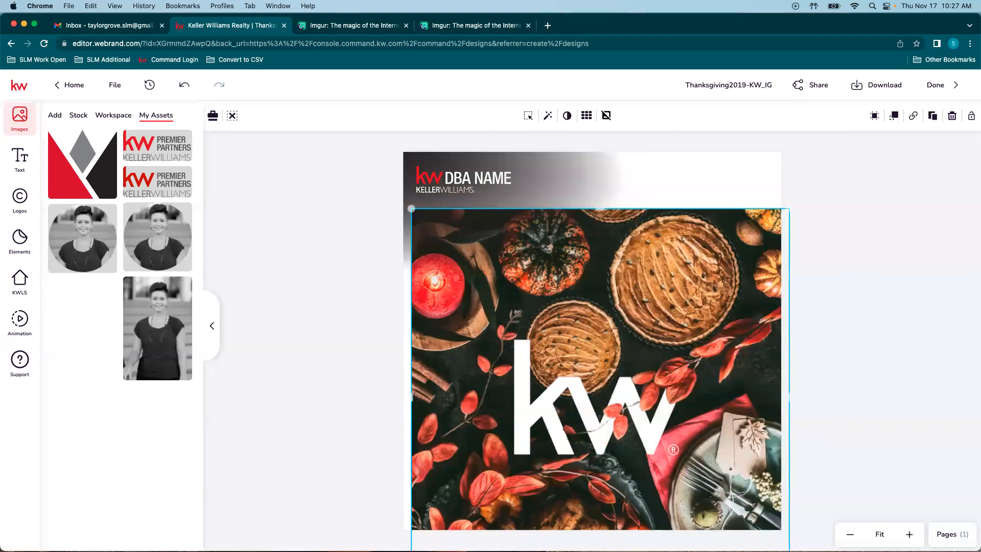
left_click_drag(602, 326, 598, 282)
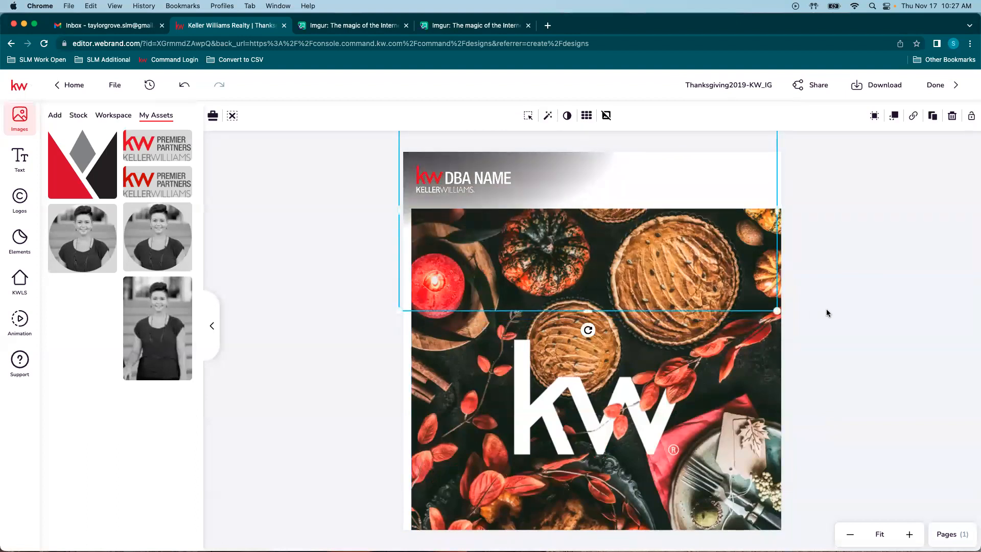
left_click(185, 84)
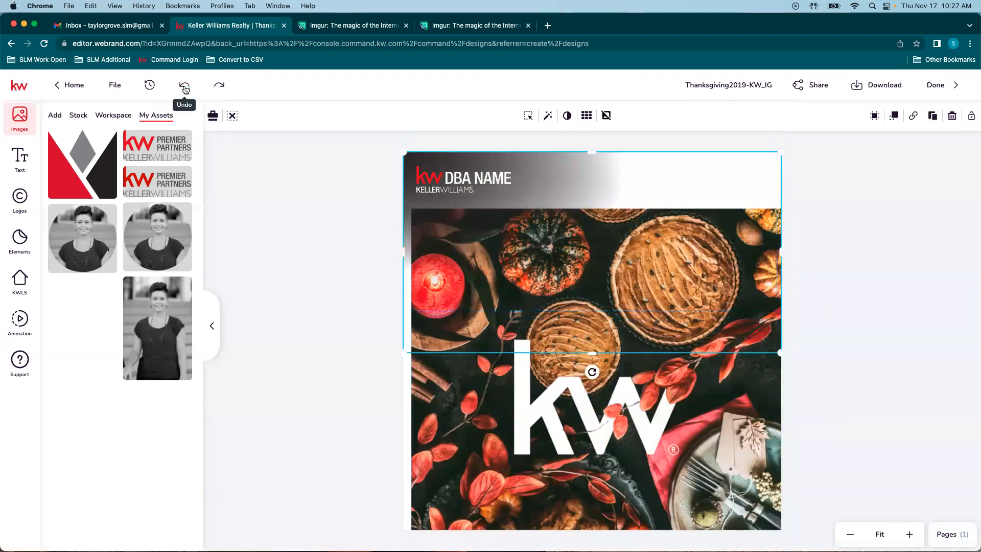
left_click(184, 85)
left_click(877, 299)
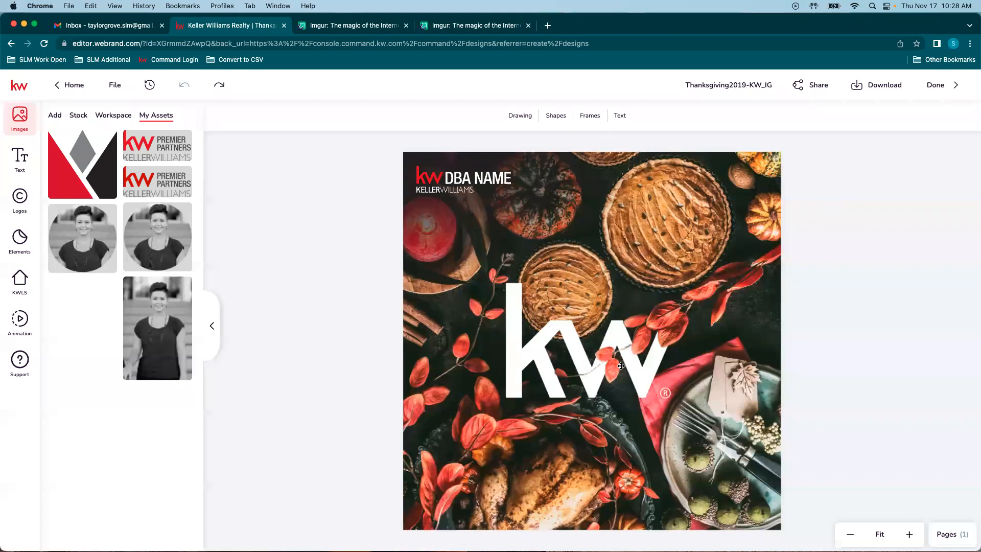
left_click(667, 394)
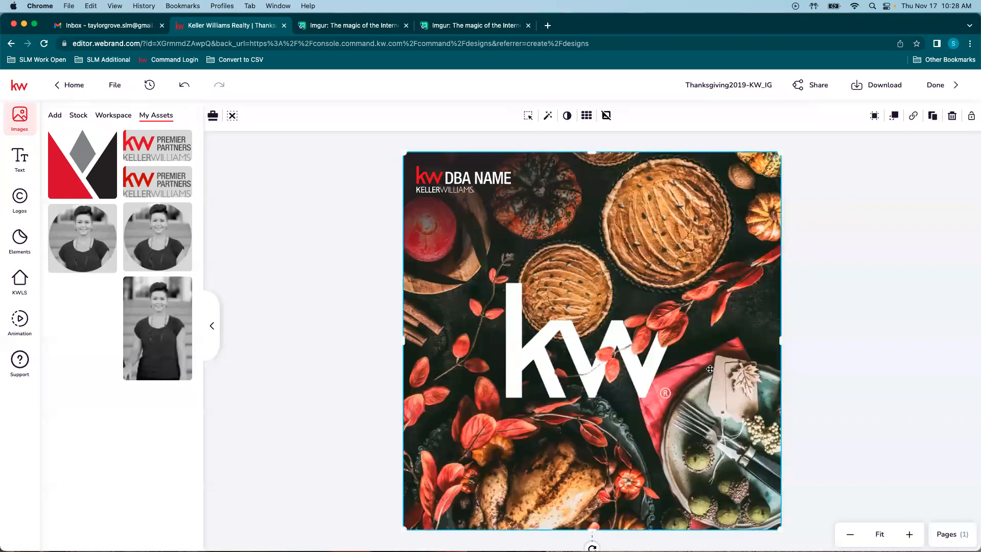
left_click(650, 338)
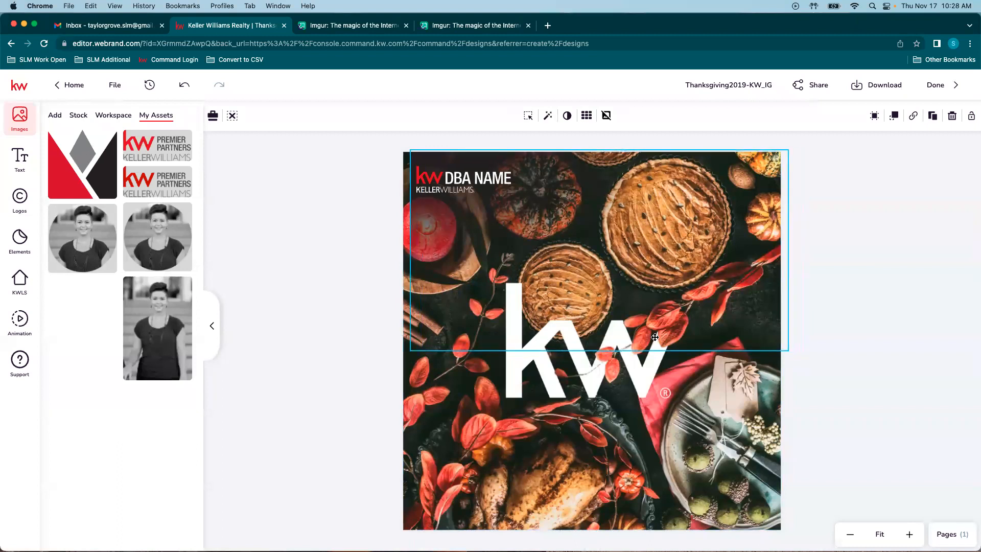
left_click_drag(590, 371, 650, 428)
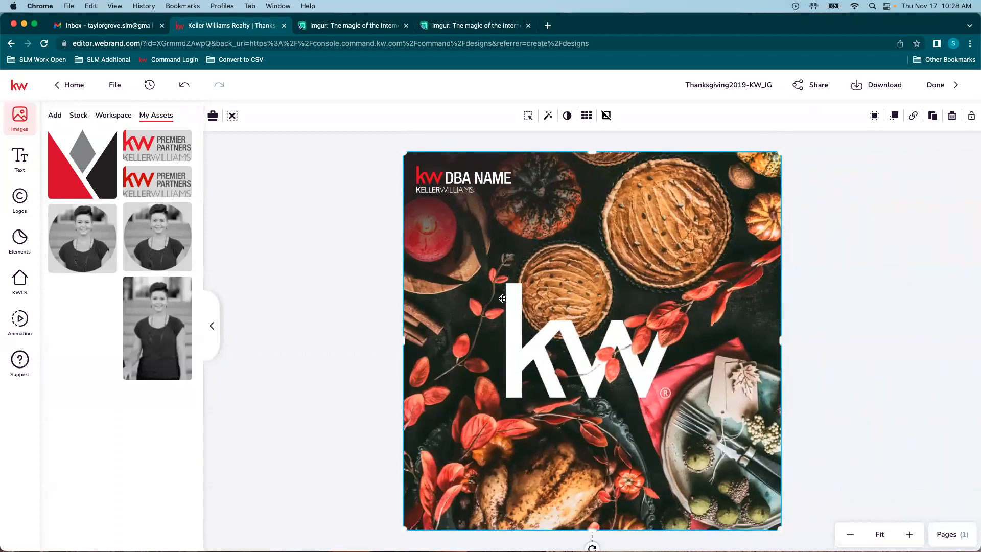
mouse_move(577, 161)
left_mouse_down()
mouse_move(701, 173)
mouse_move(861, 130)
mouse_move(570, 218)
mouse_move(377, 164)
mouse_move(661, 164)
mouse_move(567, 163)
left_mouse_up()
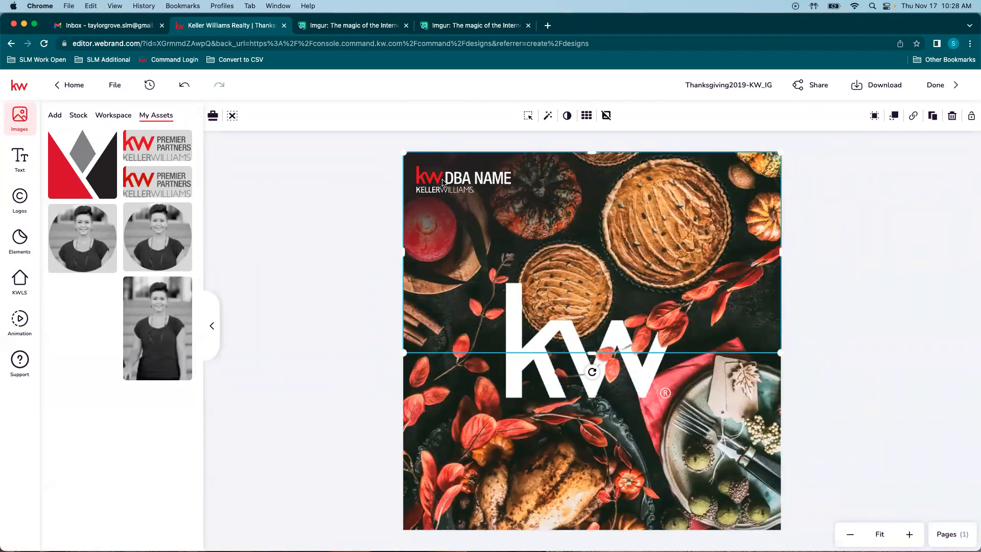
left_click(466, 182)
left_click(19, 199)
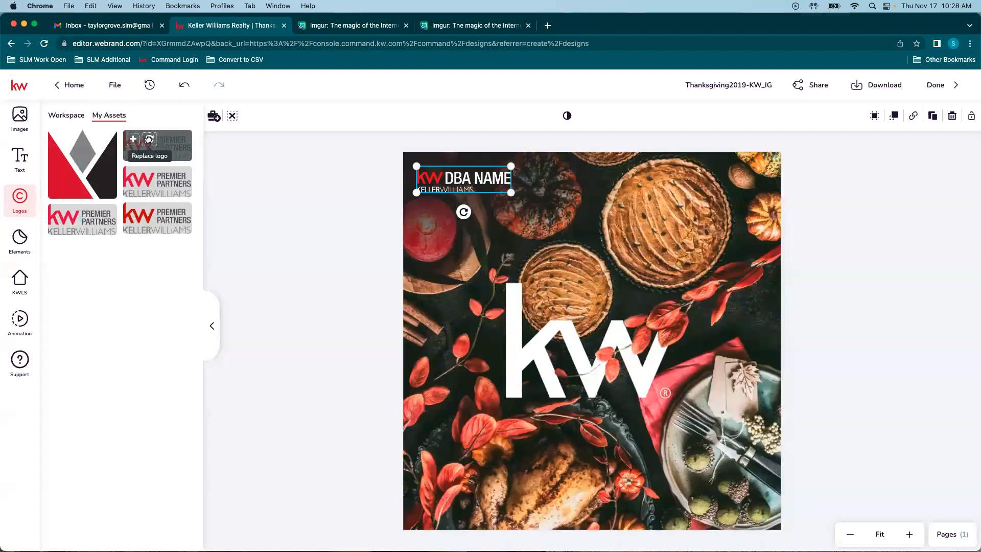
Step: Replace DBA NAME with the Premier Partners logo and place a rectangle over the top-left corner
left_click(149, 139)
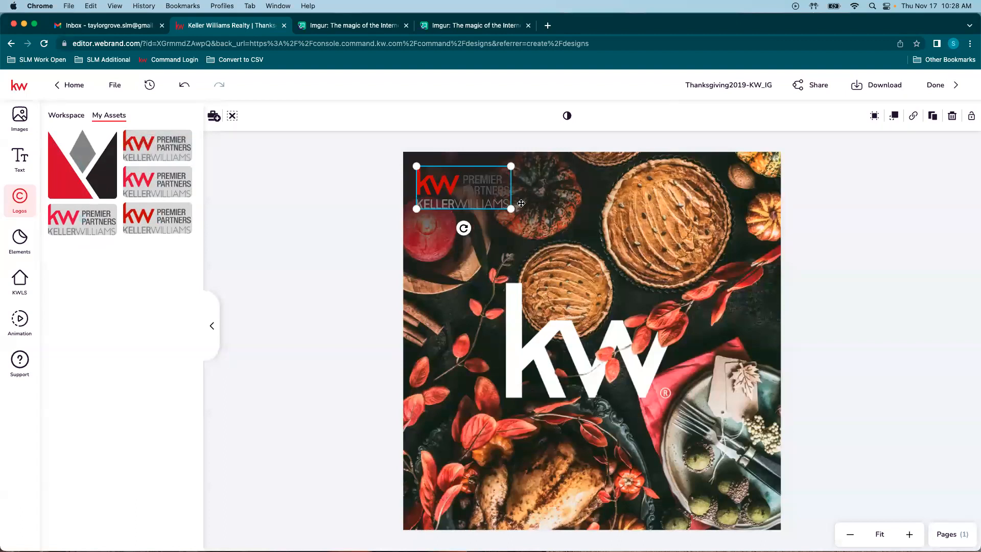
left_click(361, 182)
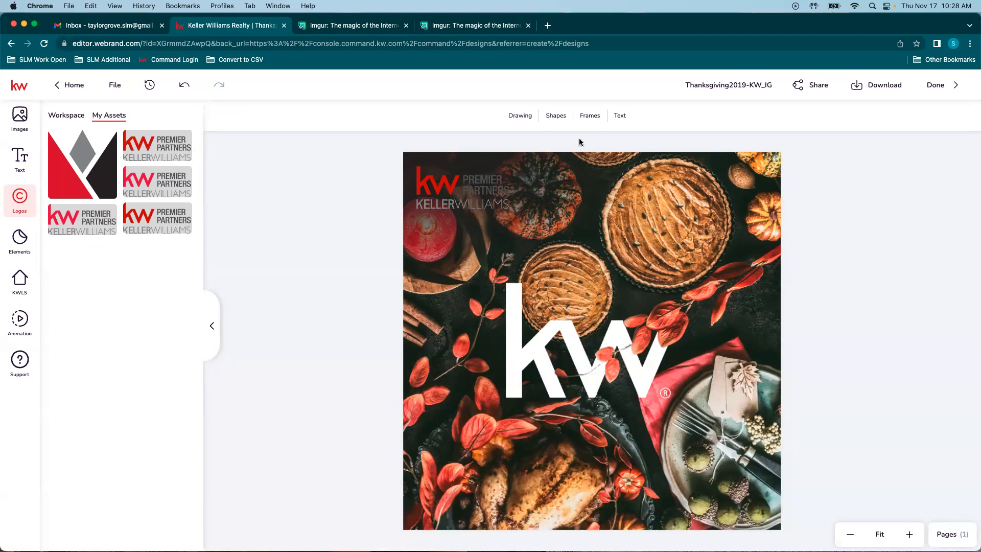
left_click(556, 115)
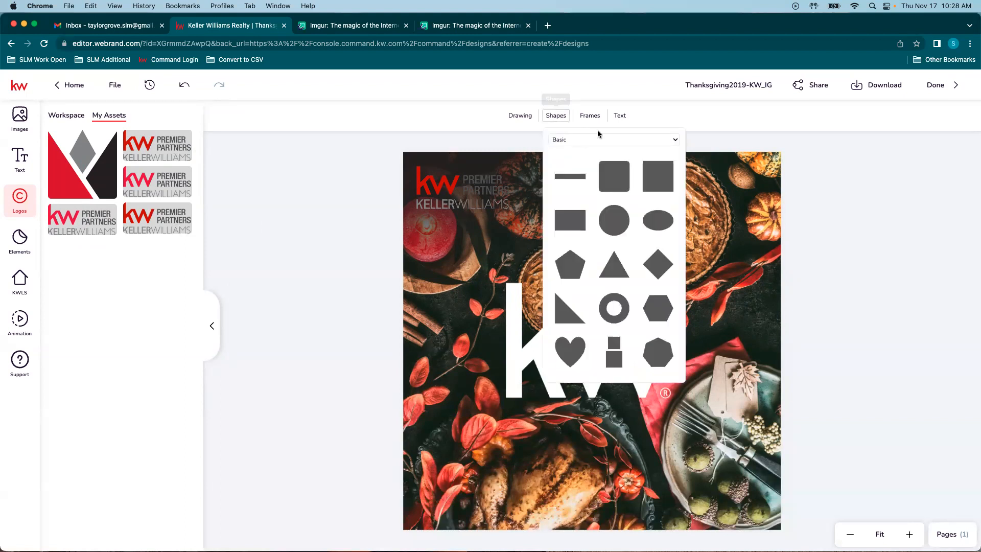
left_click(561, 220)
left_click_drag(578, 335, 449, 186)
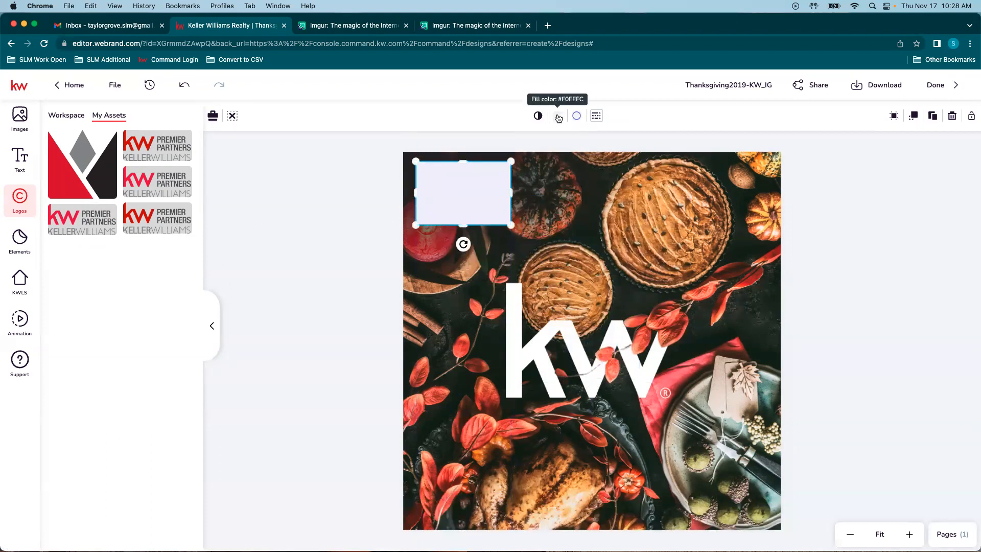
Step: Show the text styles panel, then add and delete a cross-shaped image frame
left_click(553, 147)
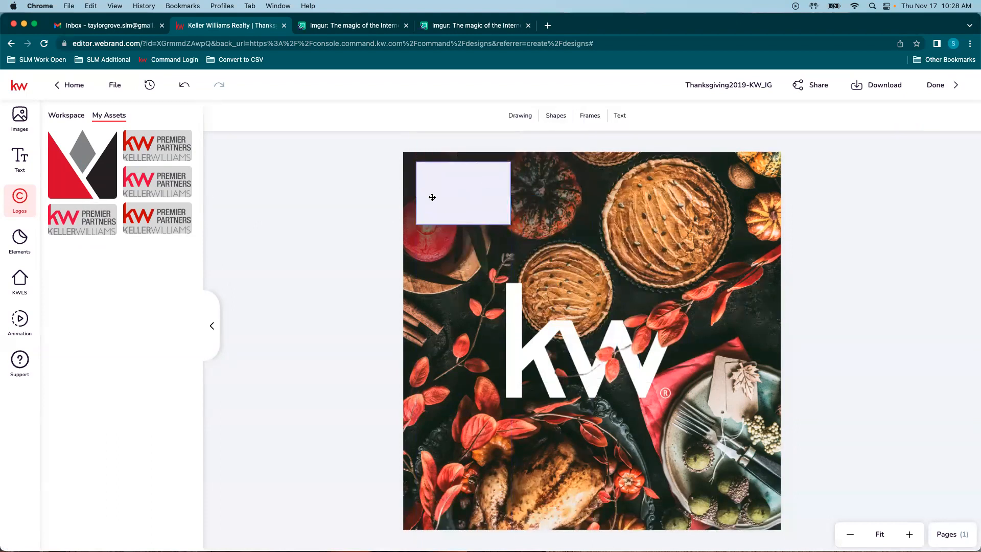
left_click(621, 116)
left_click(19, 156)
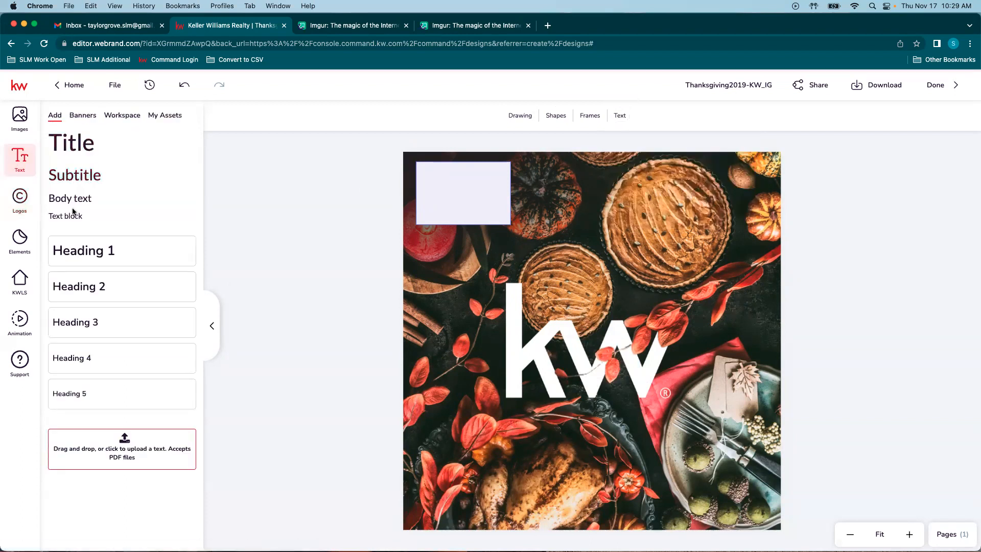
left_click(594, 120)
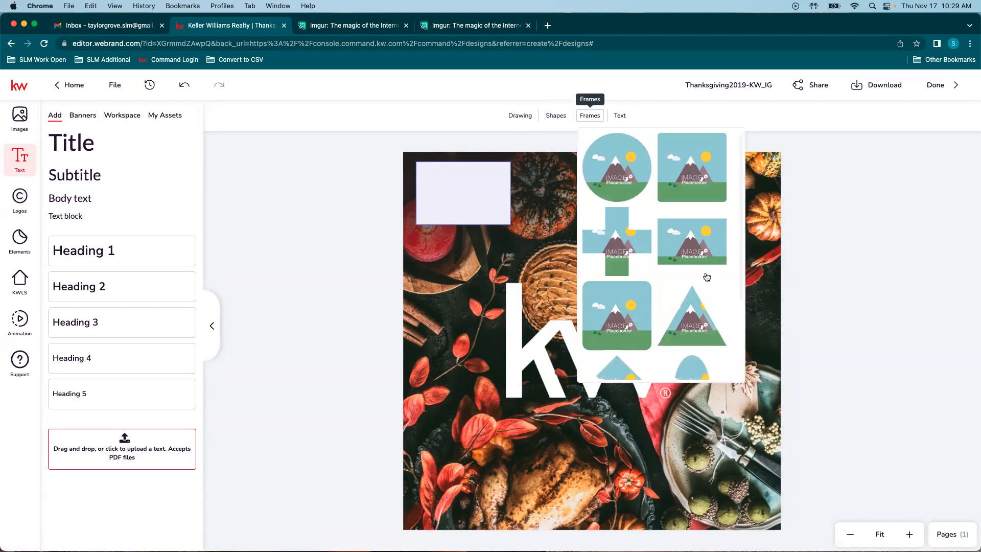
left_click(627, 245)
left_click_drag(591, 365, 667, 270)
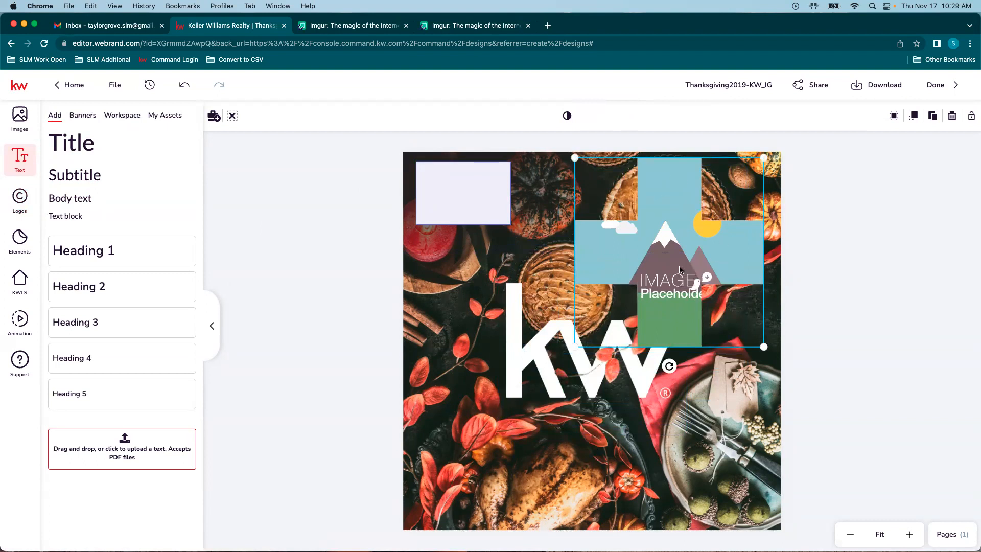
key("Delete")
Step: Browse the Game, Music and Electronics shape categories, then reselect the pale rectangle
left_click(557, 116)
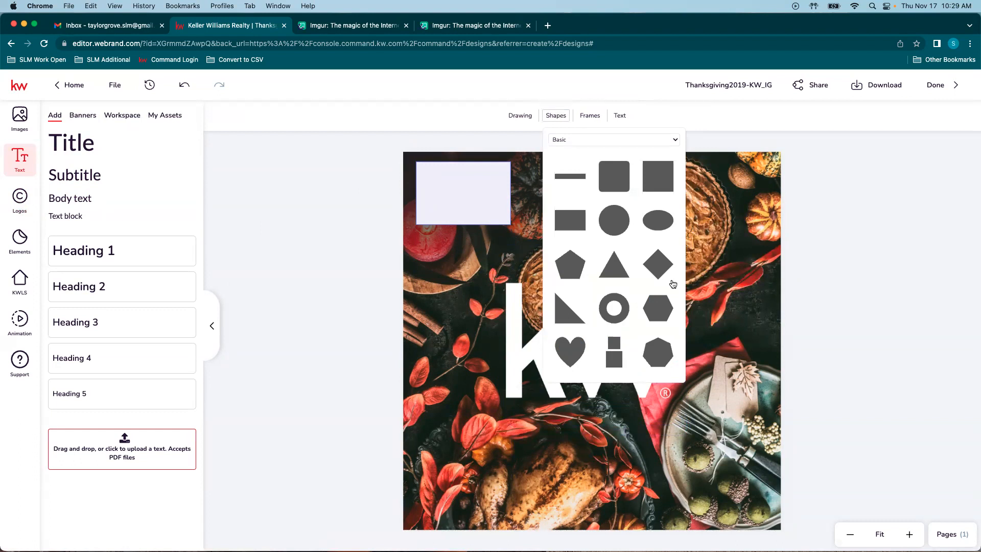
left_click(674, 139)
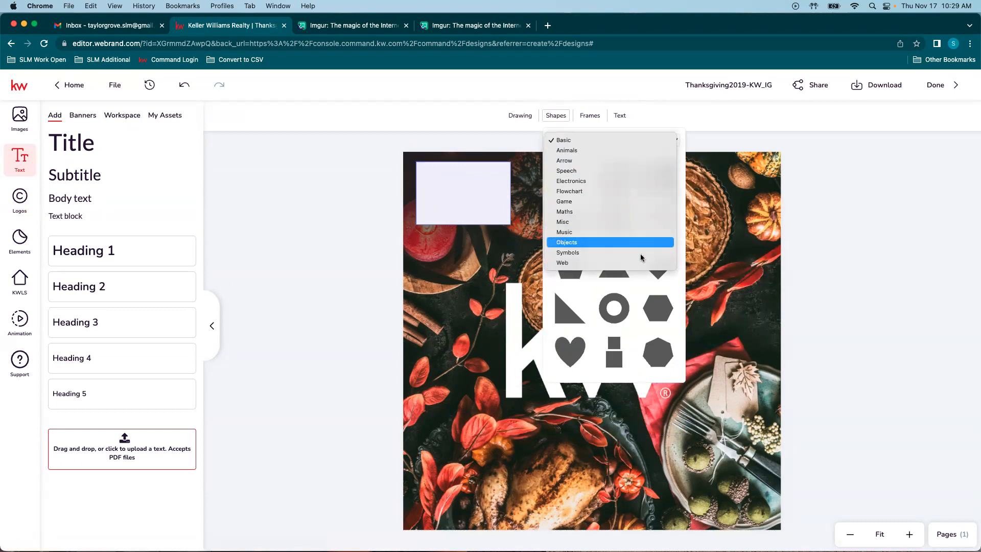
left_click(573, 202)
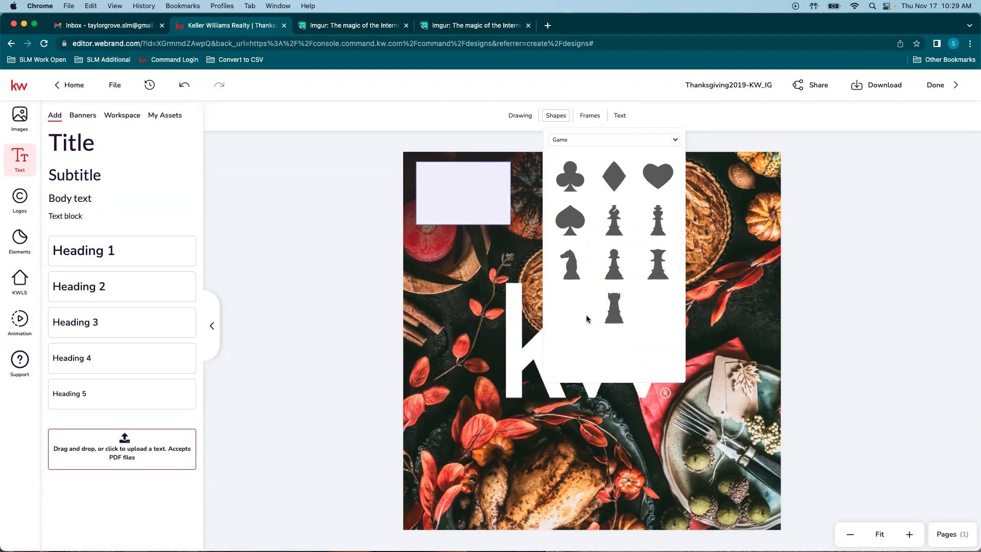
left_click(674, 139)
left_click(623, 187)
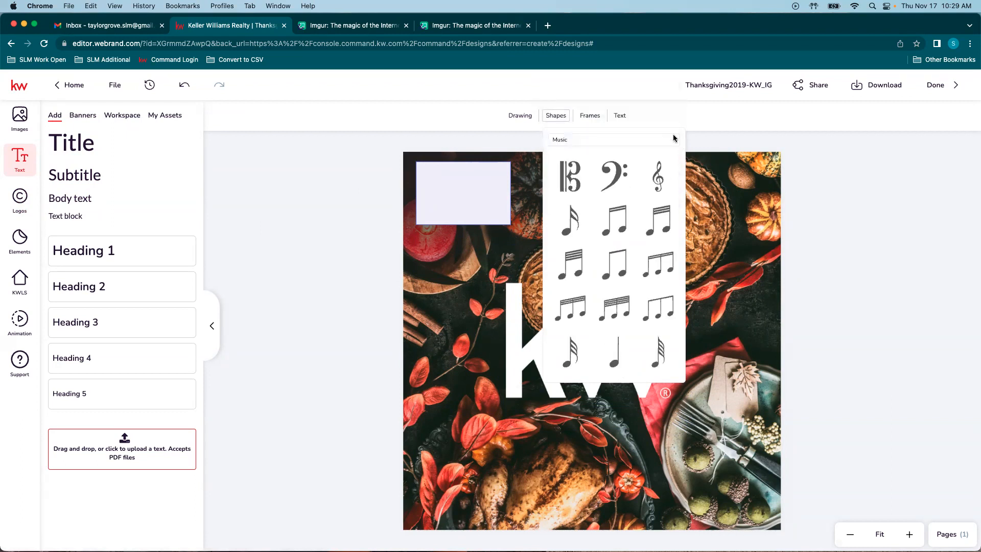
left_click(673, 139)
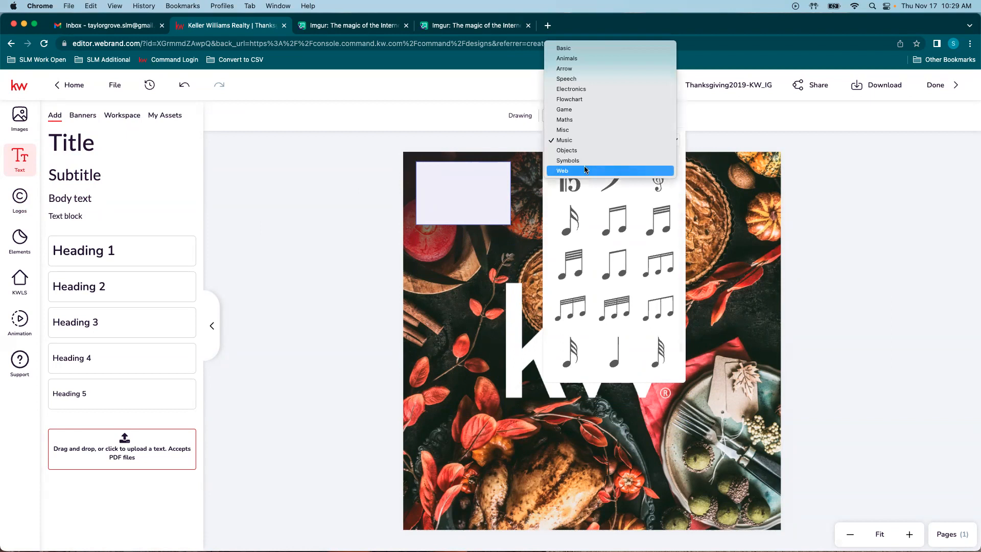
left_click(593, 90)
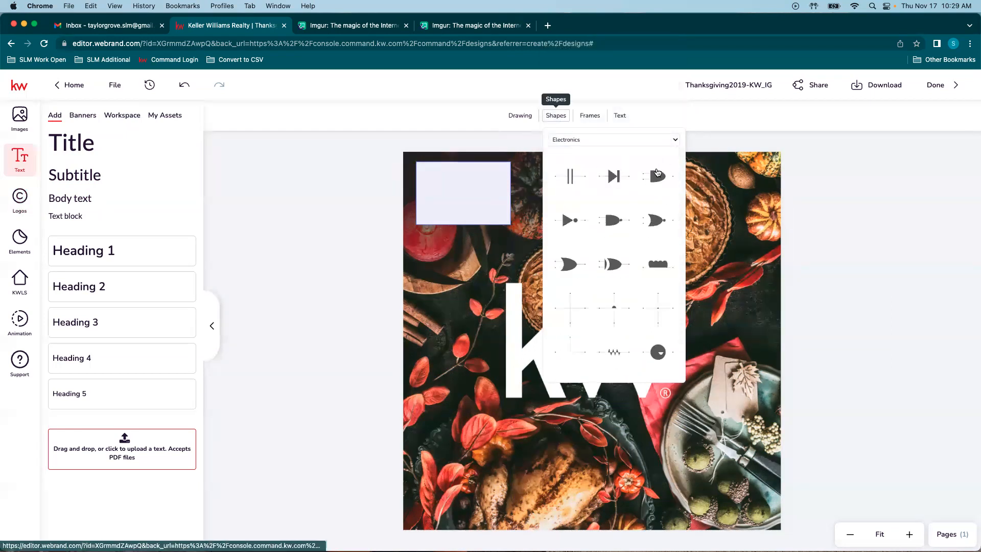
scroll(671, 312, "down", 5)
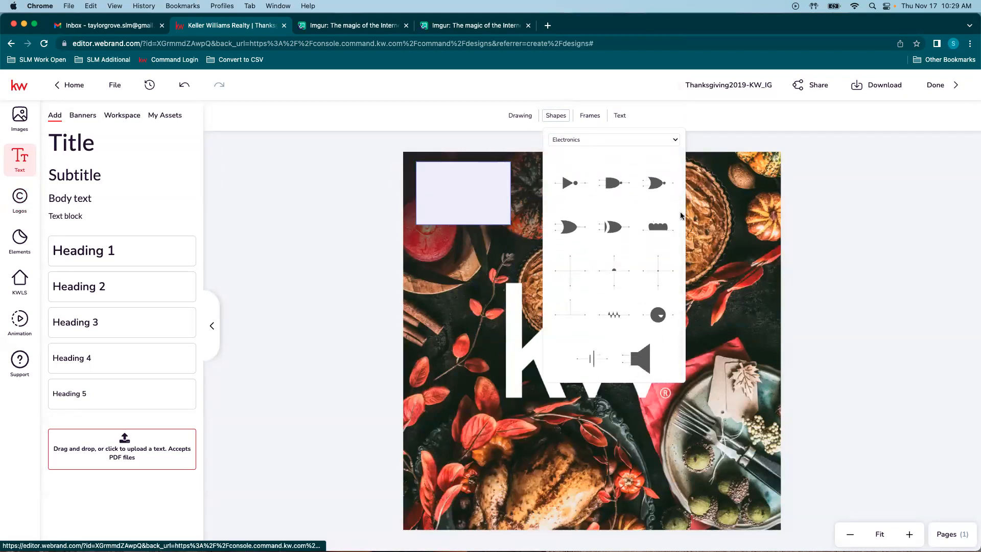
left_click(677, 142)
left_click(670, 142)
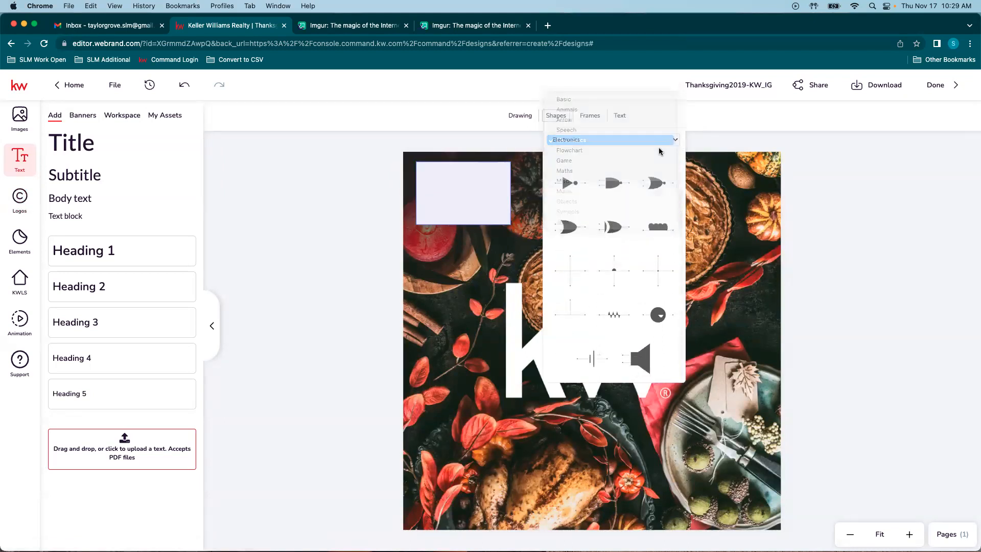
left_click(876, 183)
left_click(465, 176)
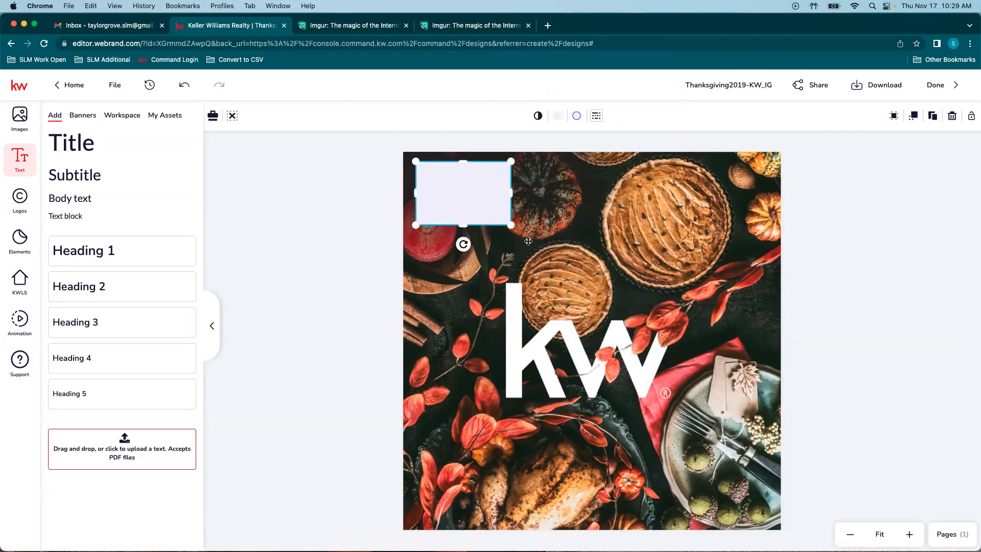
Step: Give the rectangle a white fill and a border width of 15
left_click(557, 116)
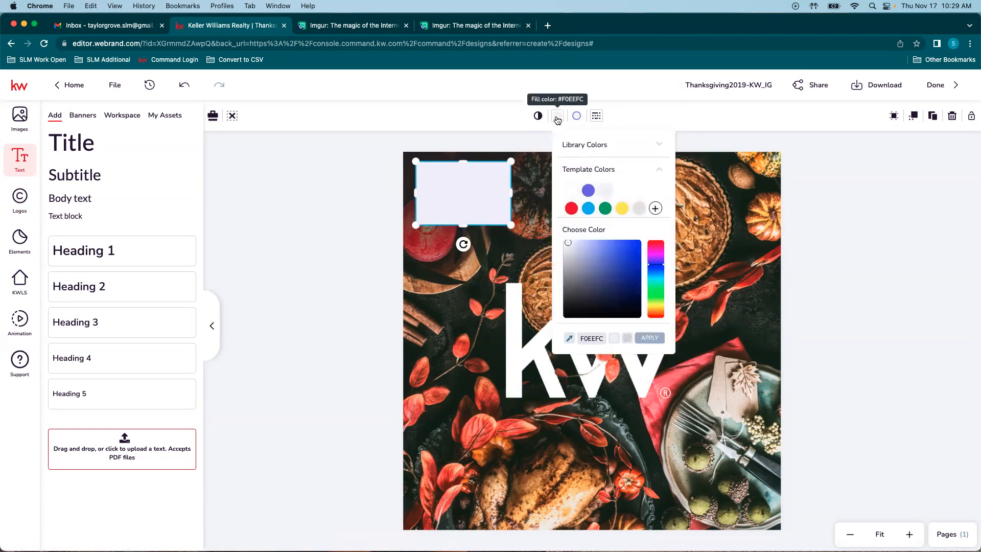
left_click(572, 190)
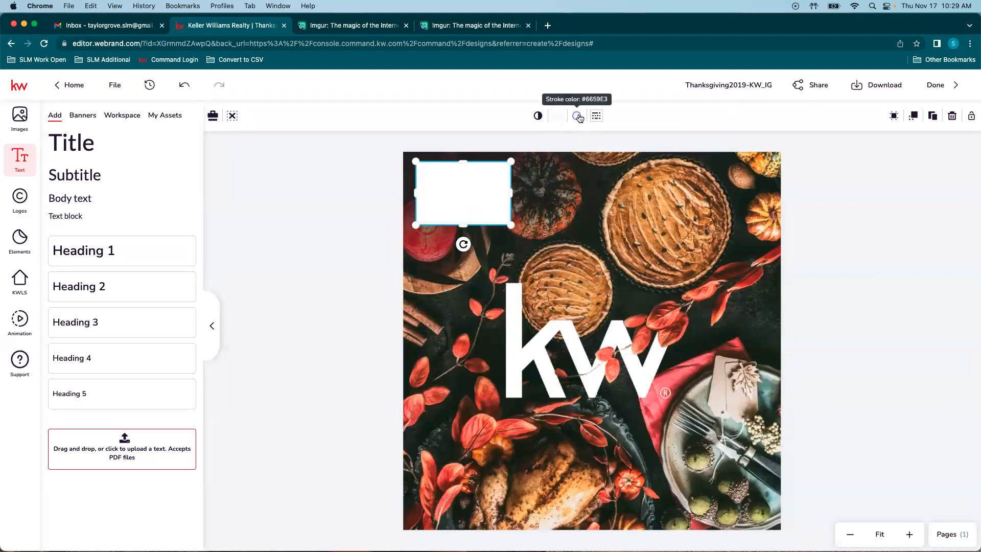
left_click(373, 251)
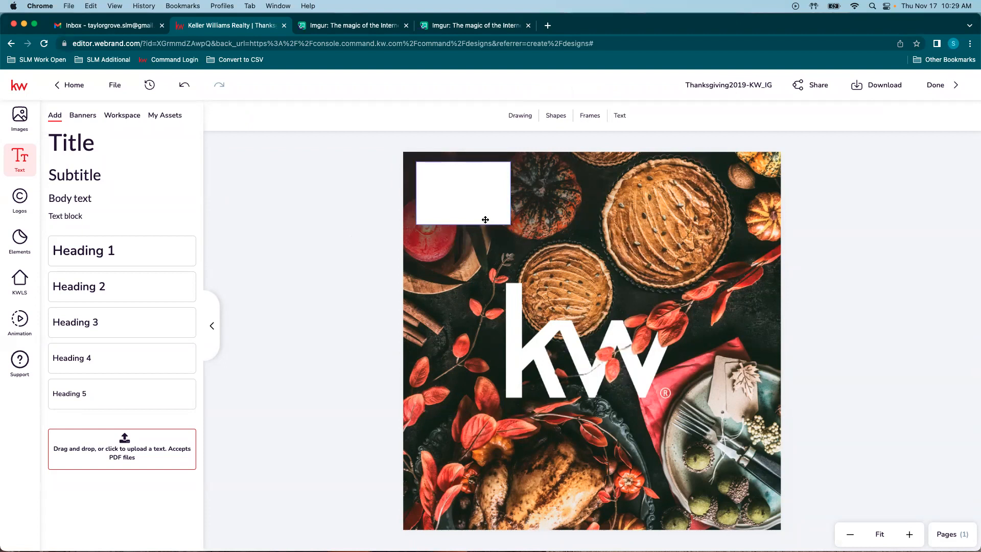
left_click(479, 203)
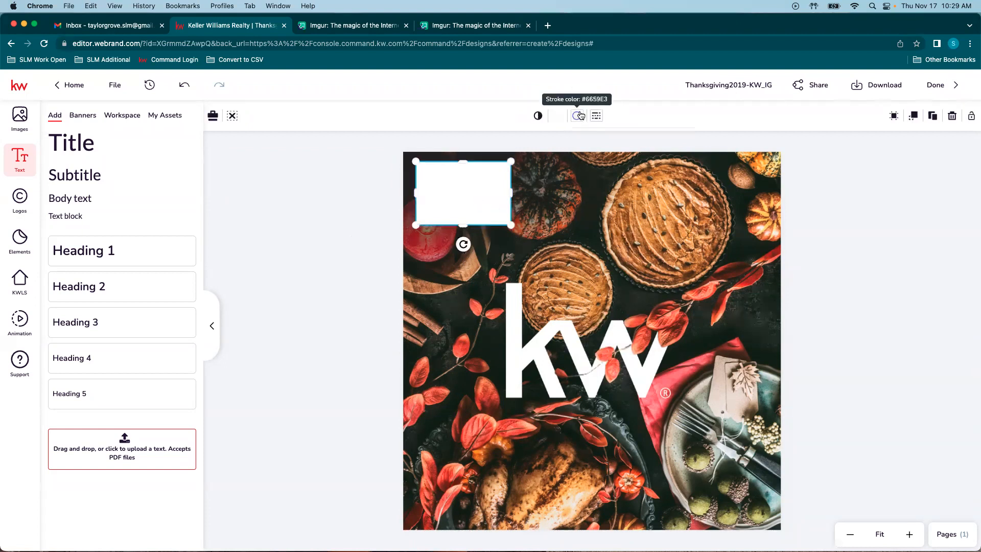
left_click(577, 115)
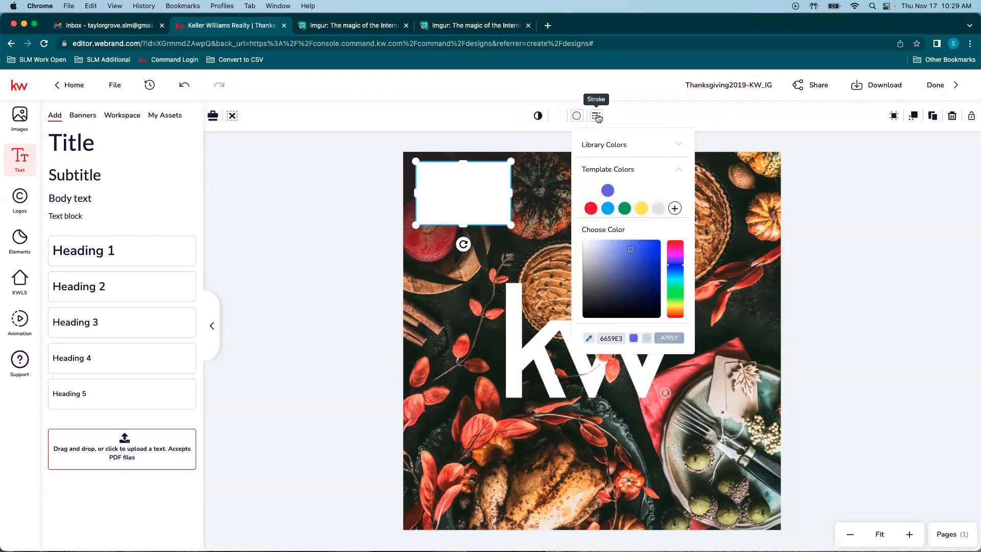
left_click(597, 117)
left_click_drag(609, 141, 659, 142)
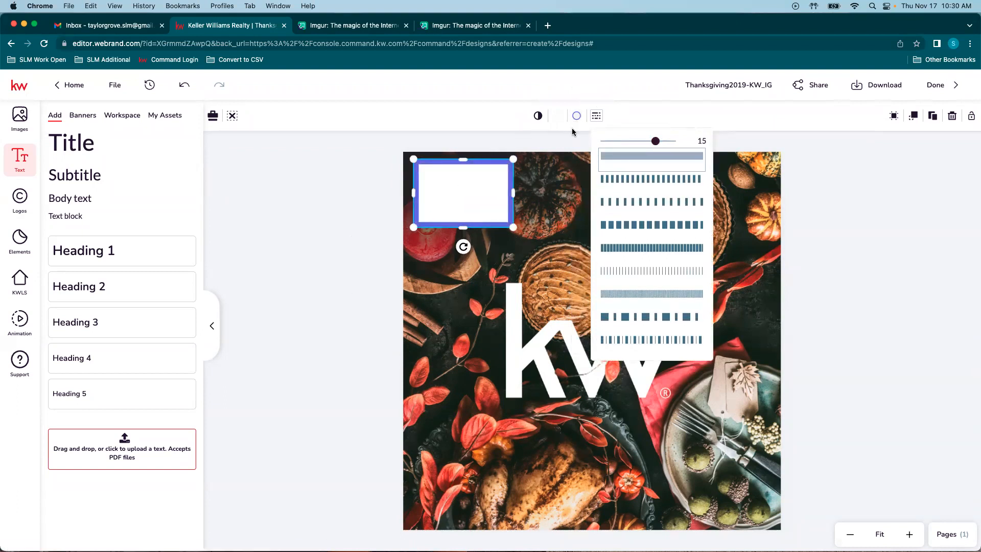
Step: Set the rectangle's border colour to white from the Workspace - Main Palette
left_click(576, 115)
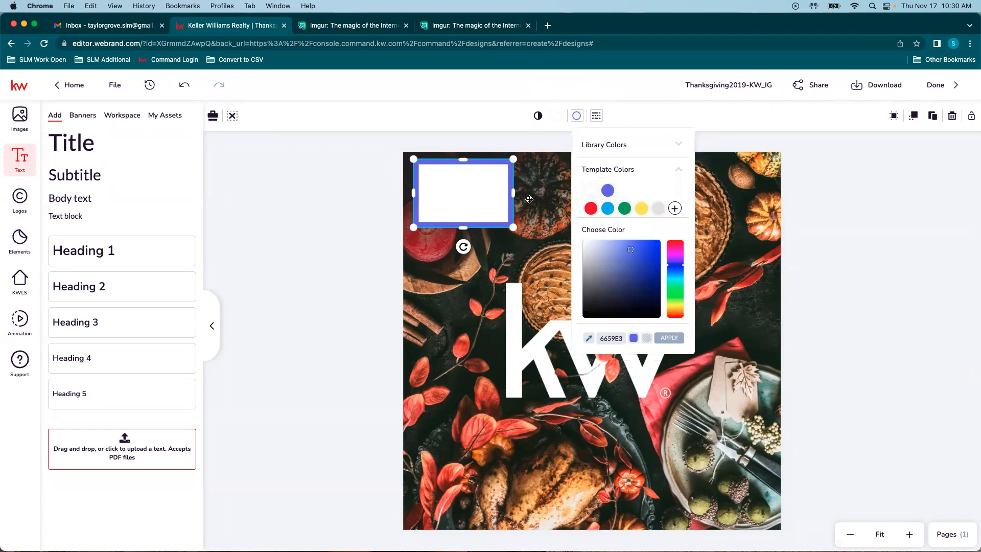
left_click(609, 146)
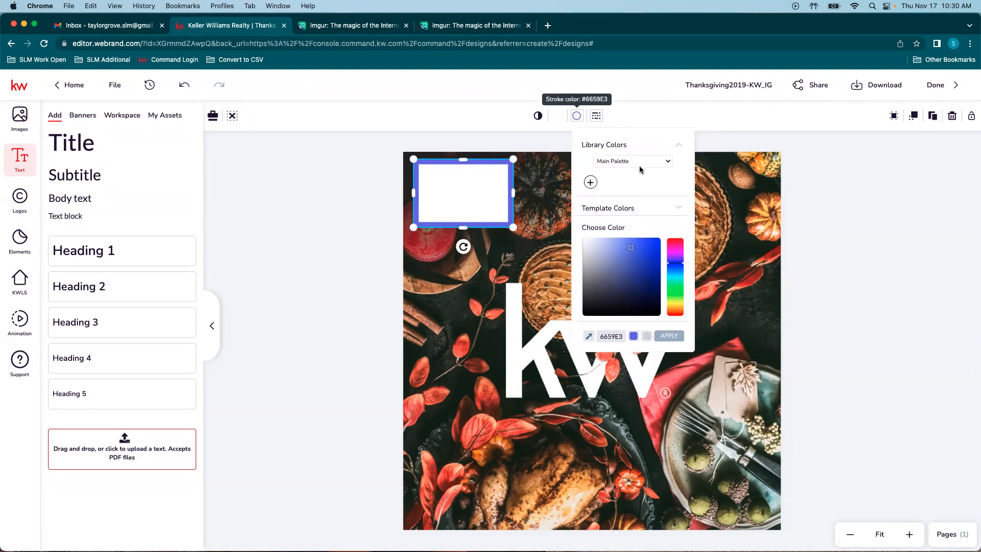
left_click(612, 160)
left_click(636, 181)
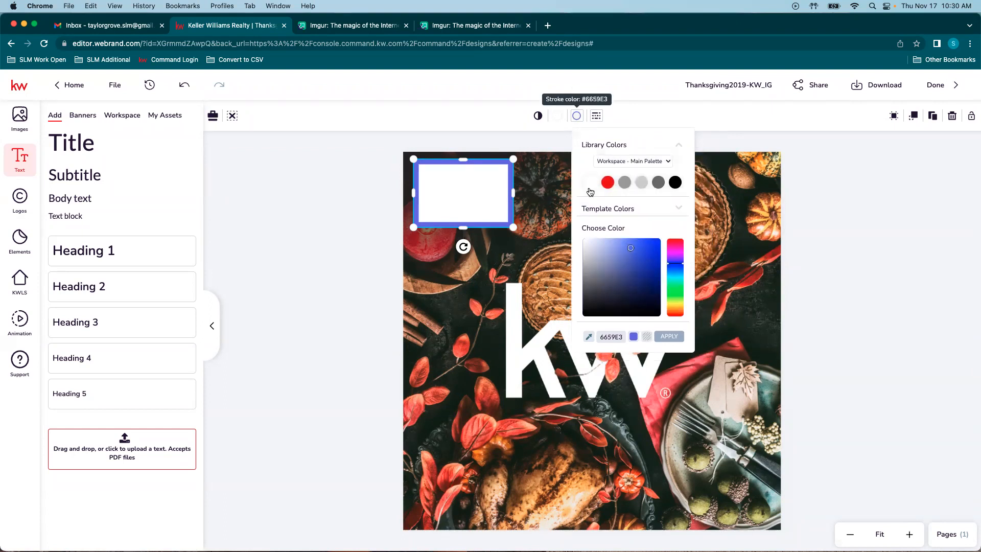
left_click(588, 184)
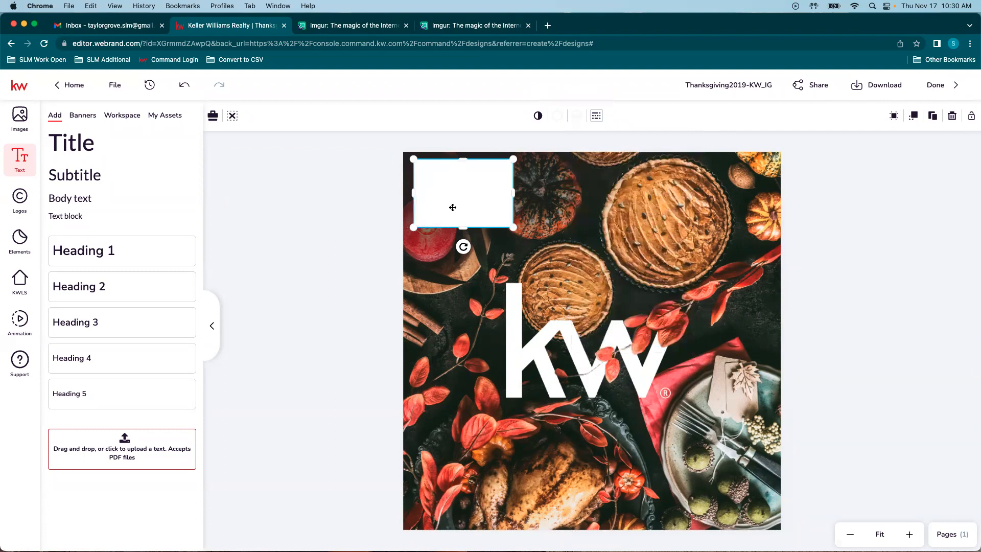
left_click(578, 116)
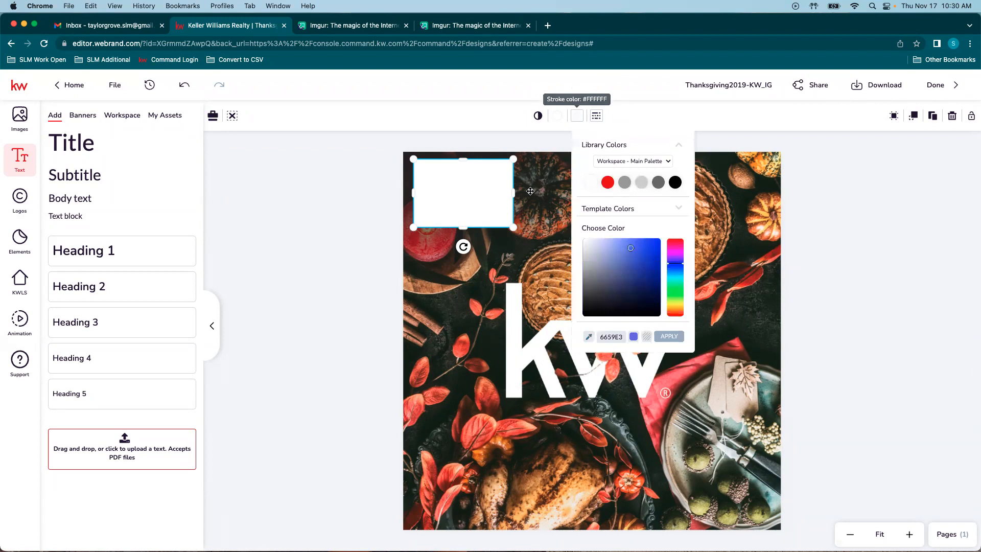
left_click(675, 182)
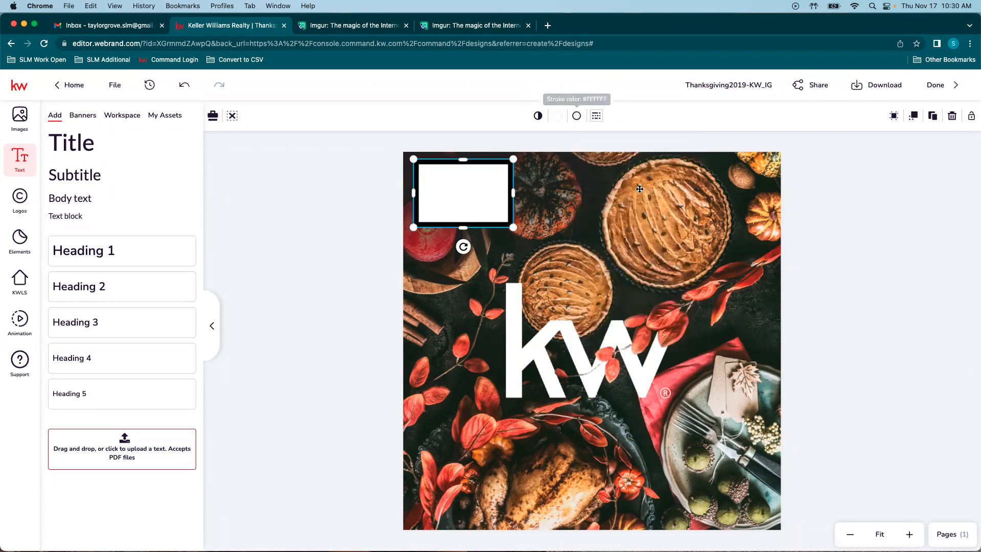
left_click(578, 116)
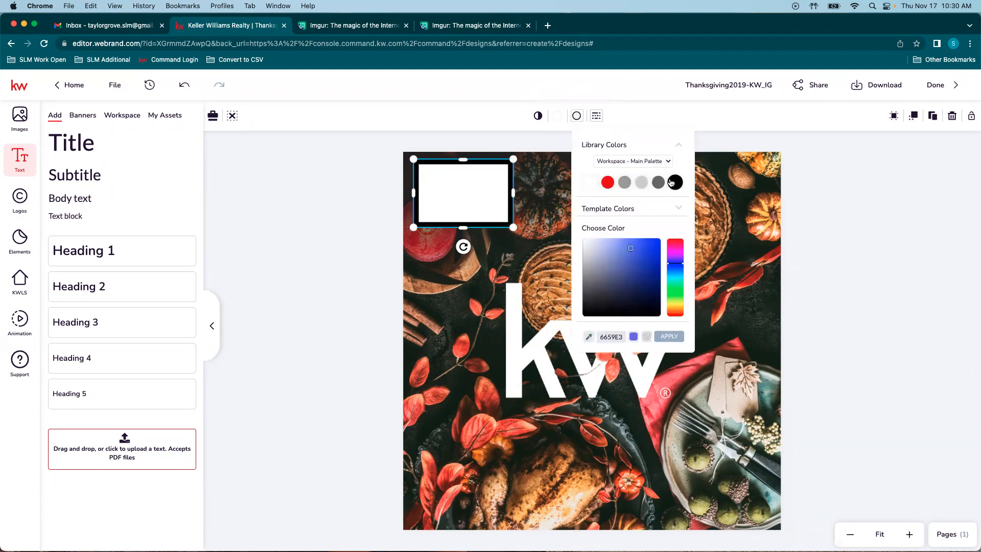
left_click(591, 183)
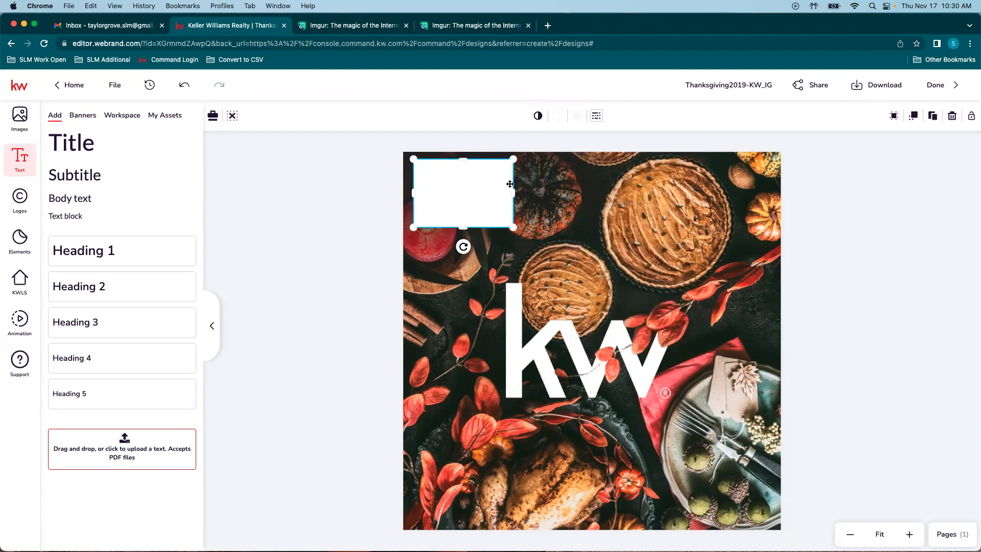
Step: Send the white rectangle backward and move the large overlapping element off the logo
left_click(914, 116)
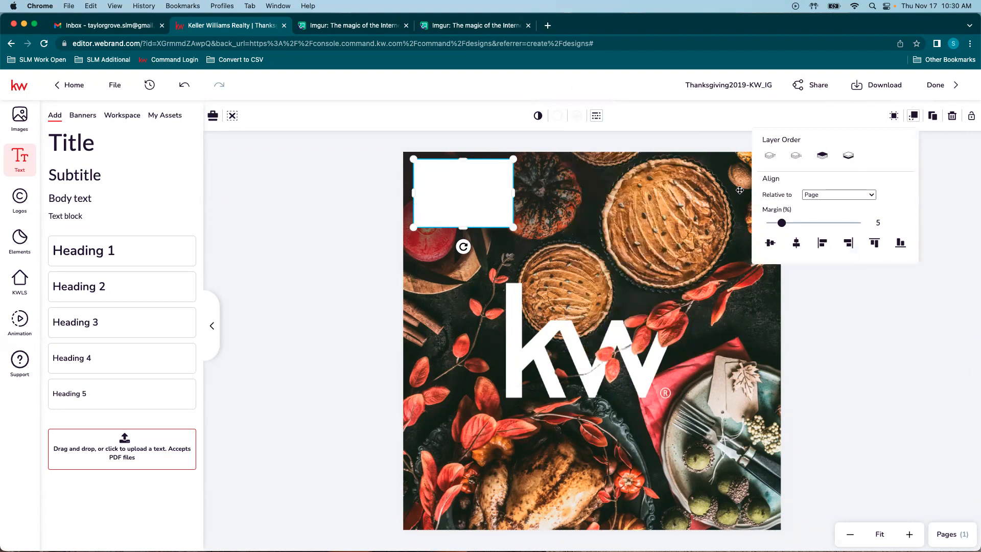
left_click(796, 157)
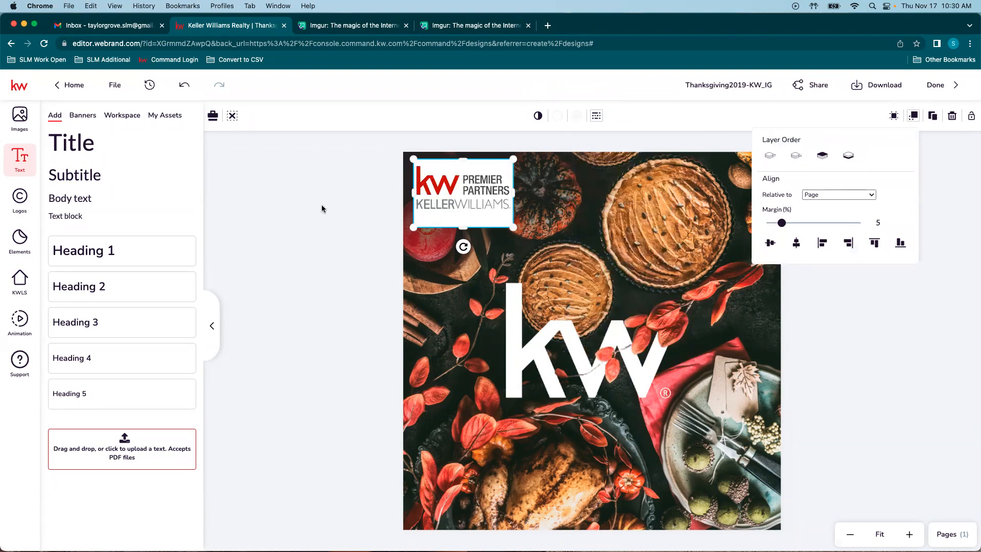
left_click(796, 156)
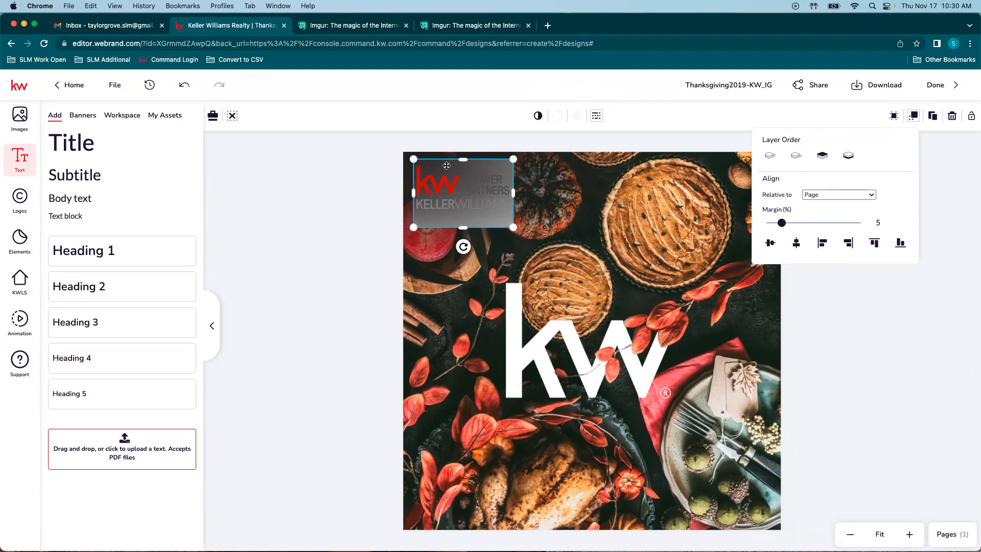
left_click(548, 228)
left_click_drag(549, 228, 572, 178)
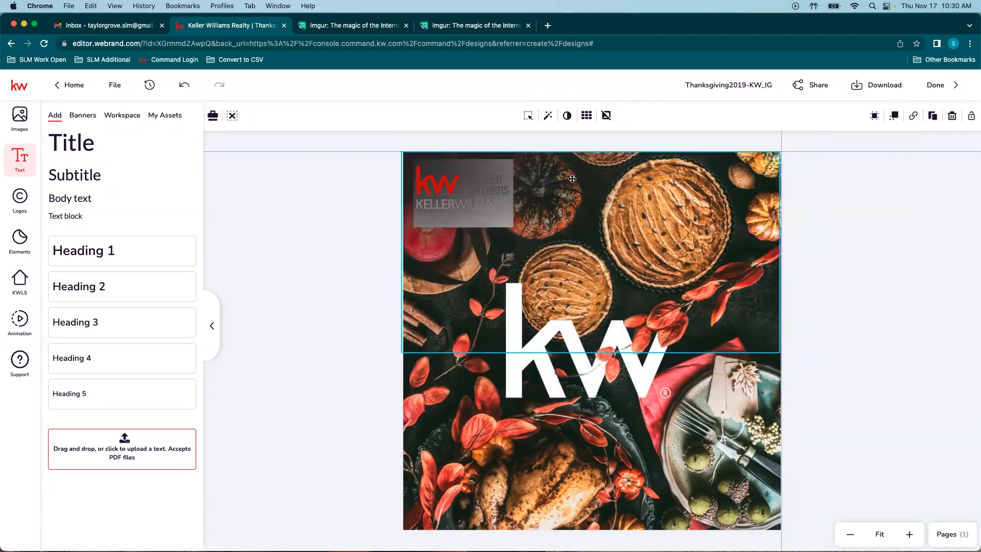
left_click(464, 176)
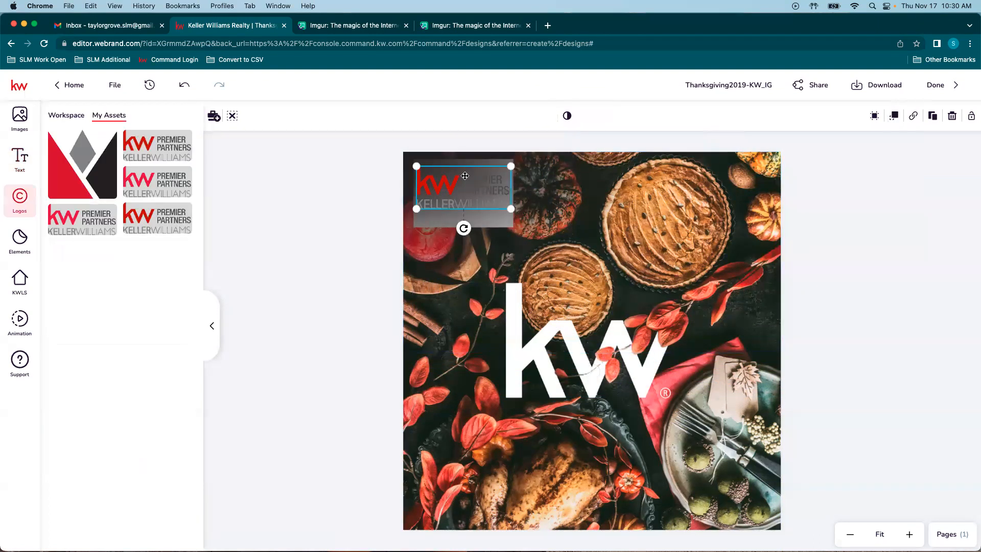
left_click(502, 222)
left_click_drag(510, 224, 649, 274)
Step: Put the white rectangle directly behind the logo and trim its top and bottom edges to fit
left_click(444, 220)
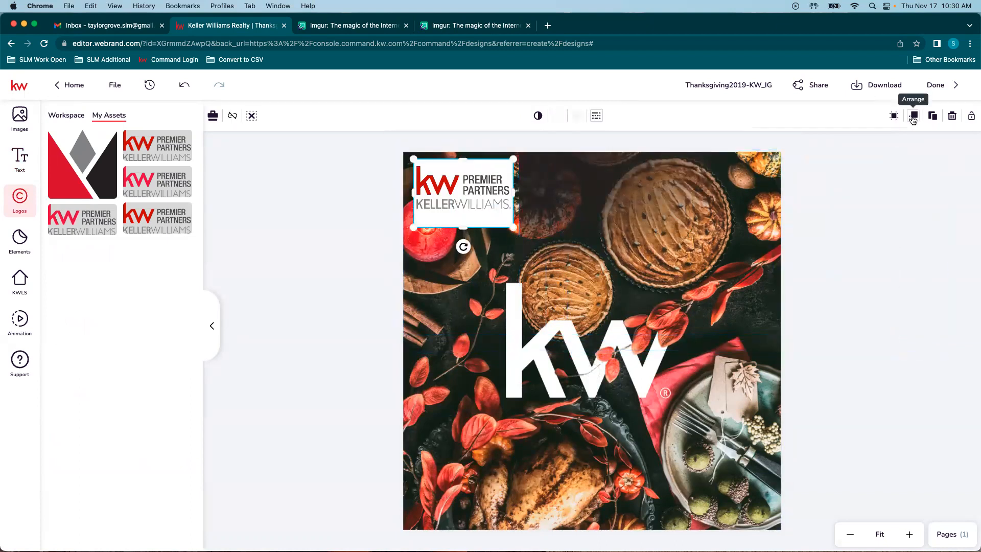
left_click(913, 122)
left_click(775, 158)
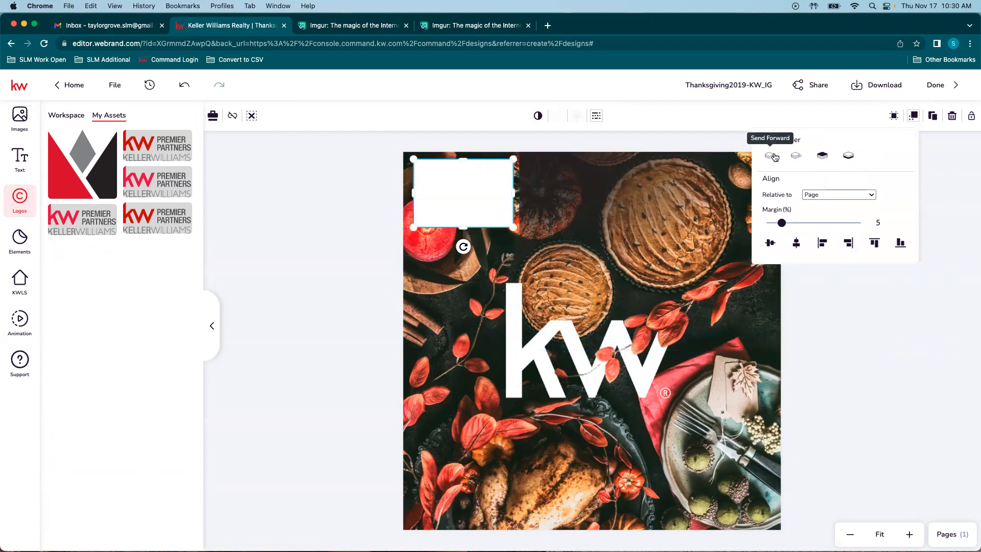
left_click_drag(621, 202, 510, 207)
left_click(492, 199)
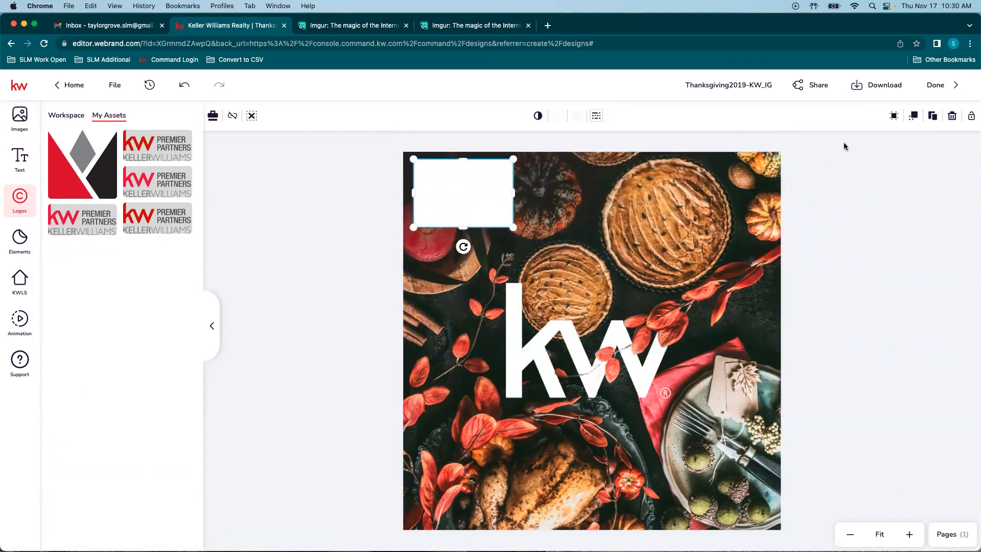
left_click(913, 115)
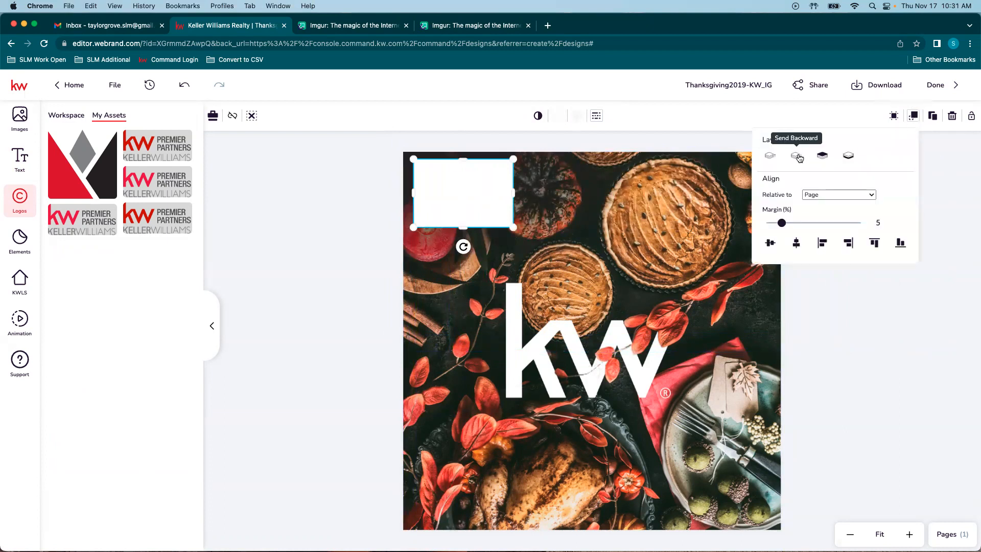
left_click(798, 158)
left_click_drag(464, 226, 463, 214)
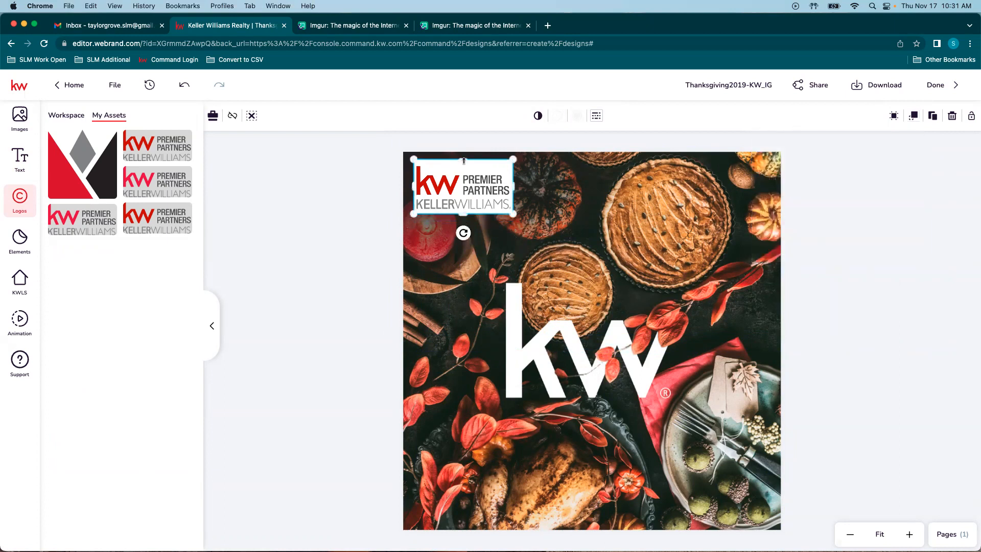
left_click_drag(463, 158, 463, 164)
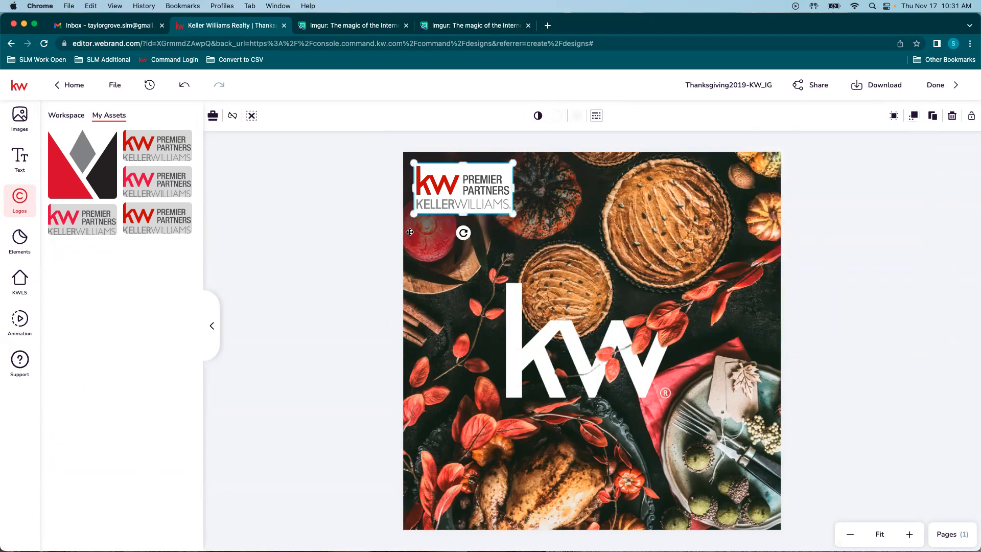
left_click(331, 311)
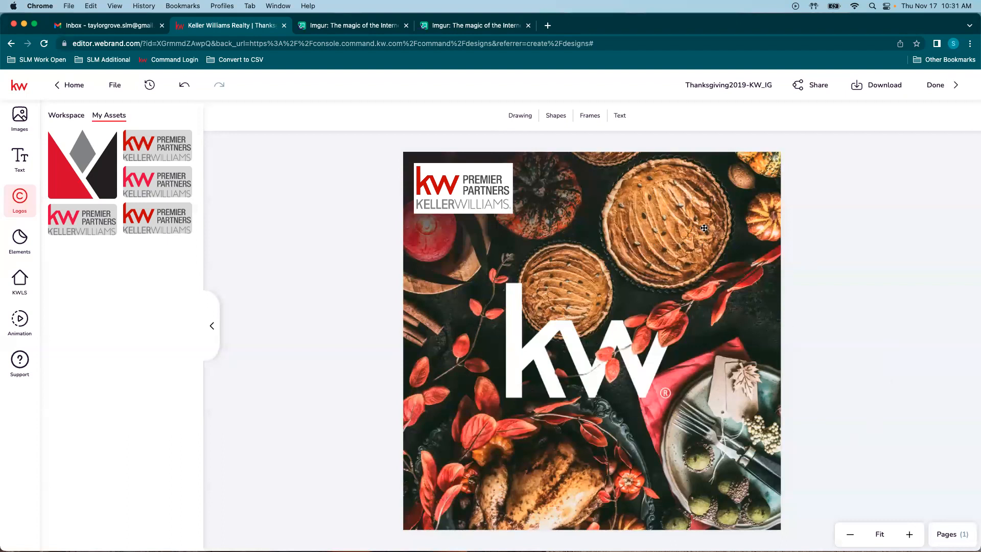
Step: Add a Subtitle text box and place it above the KW logo
left_click(621, 116)
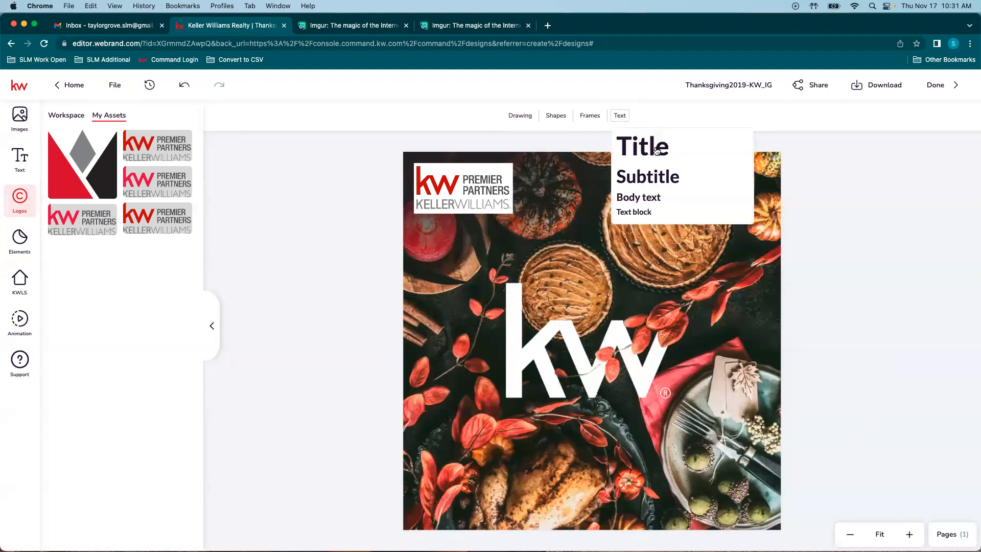
left_click(659, 176)
left_click_drag(574, 345, 593, 253)
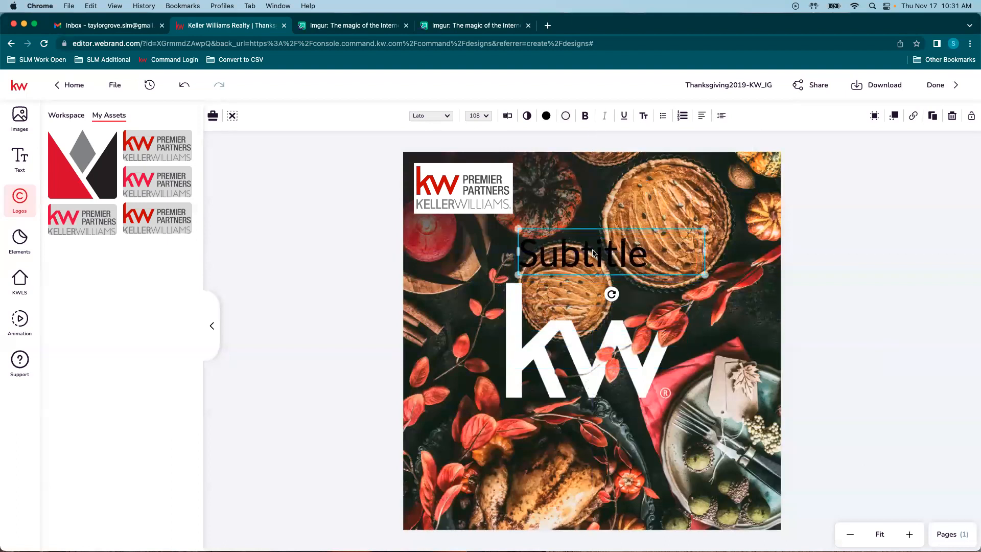
Step: Make the subtitle white and bold with no outline, and open its wording for editing
left_click(546, 115)
left_click(556, 184)
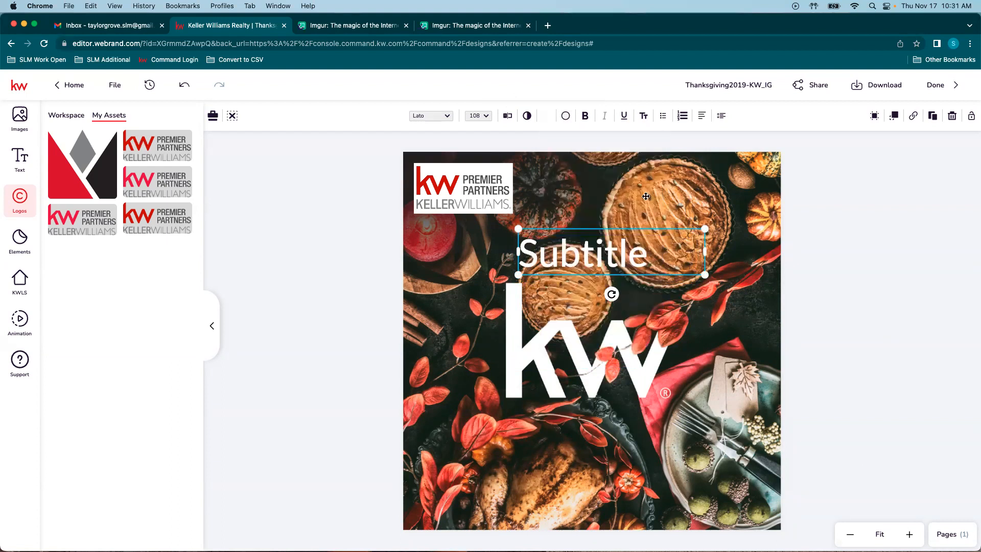
left_click(585, 116)
left_click(566, 116)
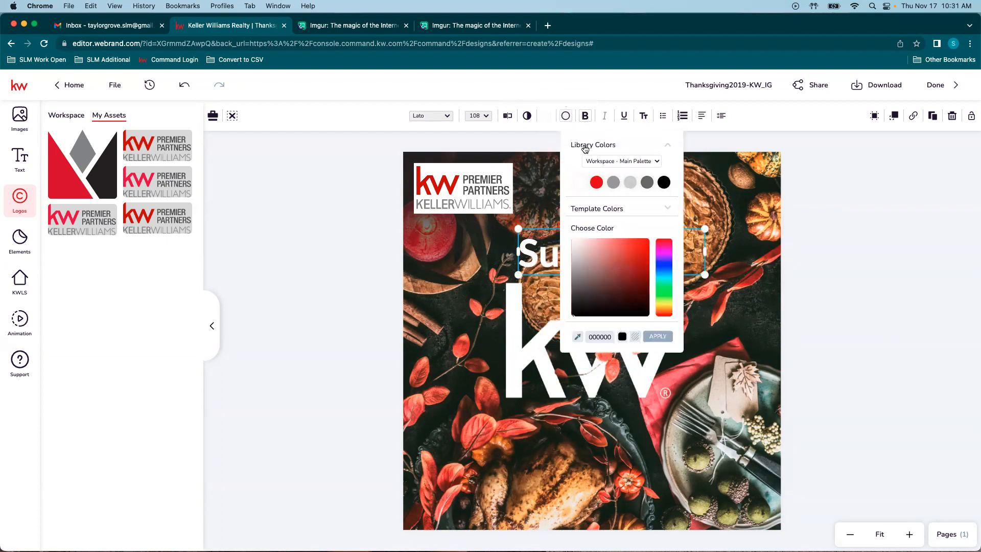
left_click(577, 184)
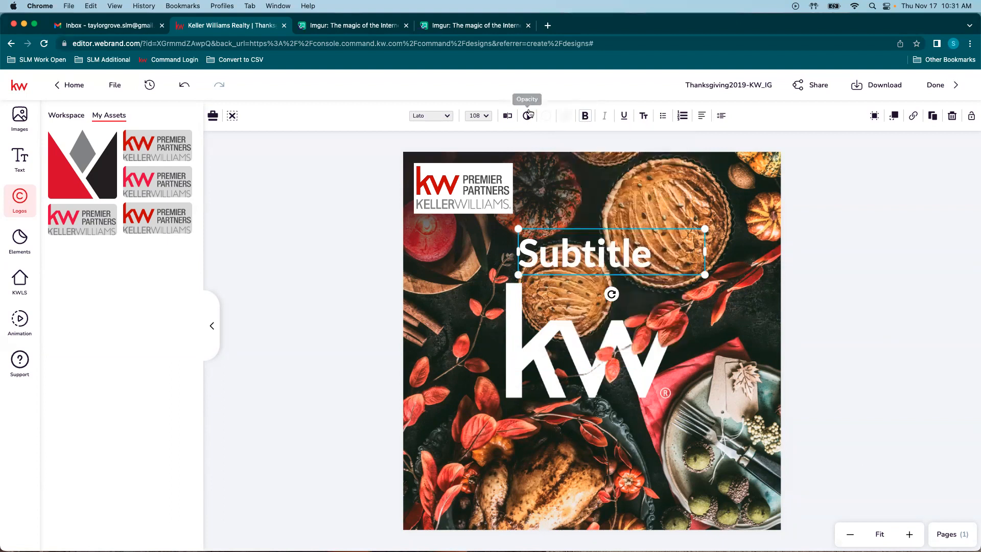
left_click(507, 115)
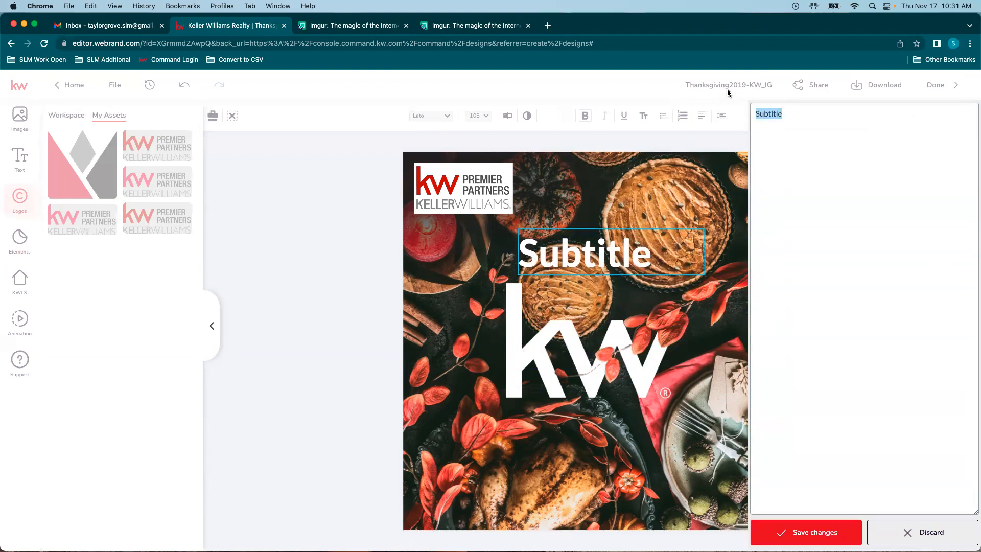
Step: Change the text to 'WE HOPE TO SEE YOU AT OUR PIE EVENT!' and widen its box
type("we")
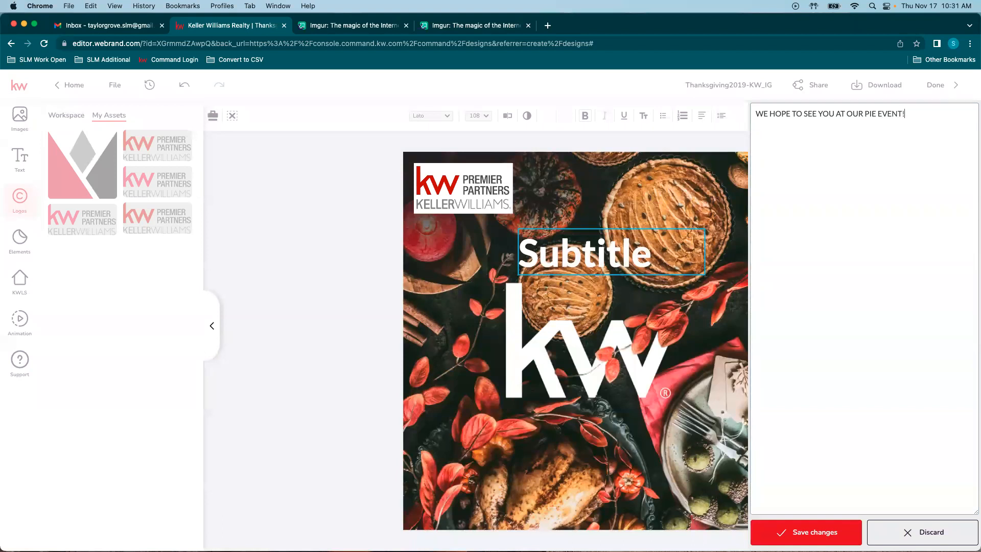
left_click(806, 532)
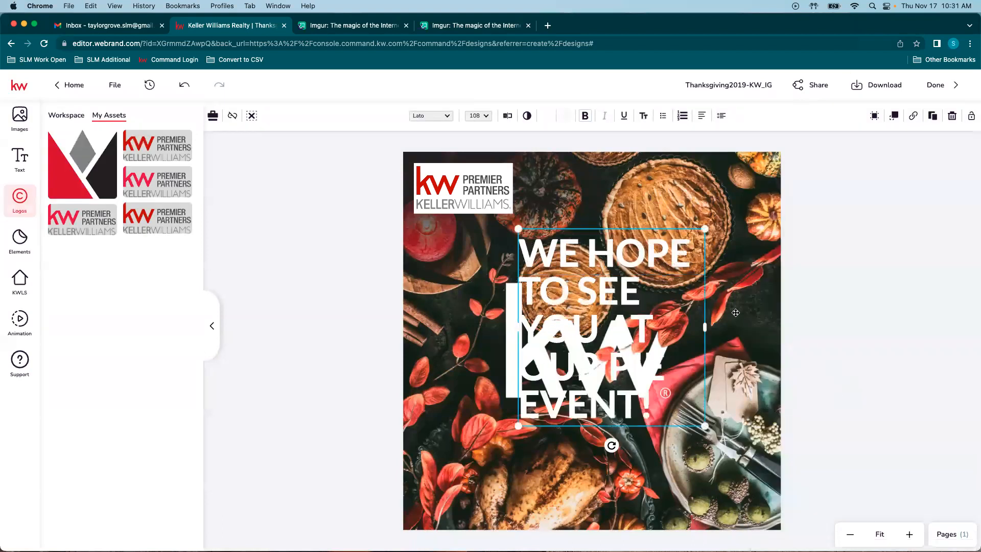
left_click_drag(516, 327, 438, 326)
left_click_drag(704, 304, 751, 302)
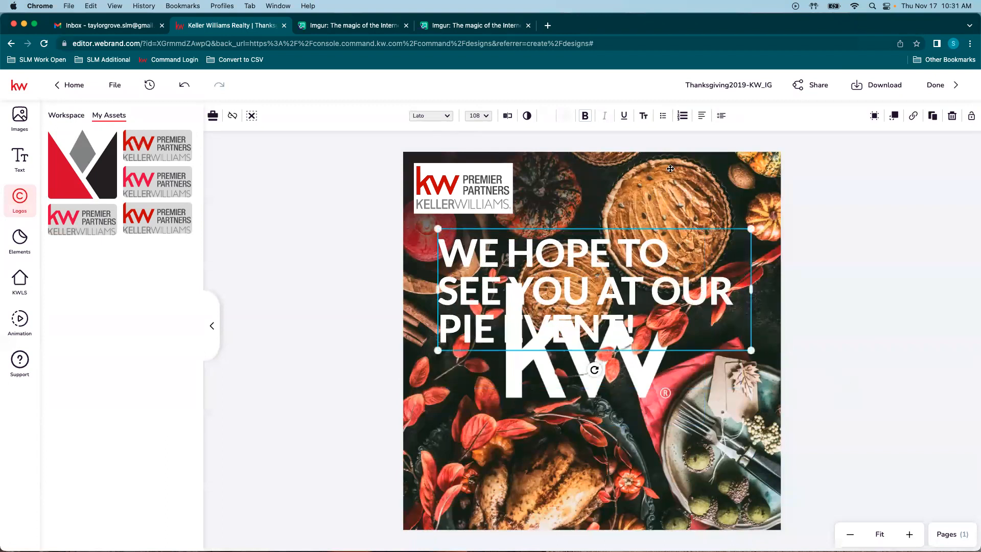
Step: Center-align the slogan, move it below the KW logo and scale it down slightly
left_click(702, 116)
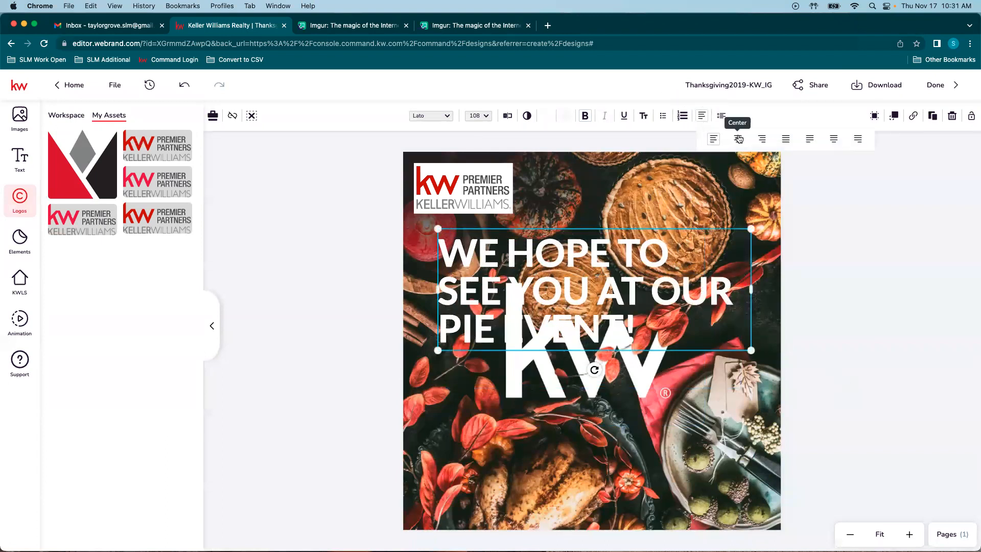
left_click(736, 138)
left_click_drag(590, 266, 589, 433)
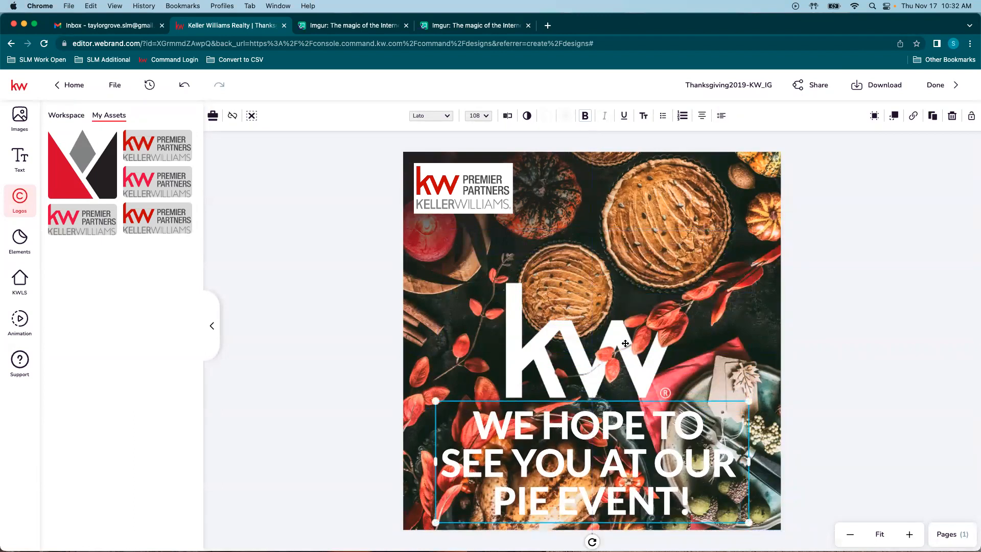
left_click_drag(748, 398, 659, 426)
left_click(659, 425)
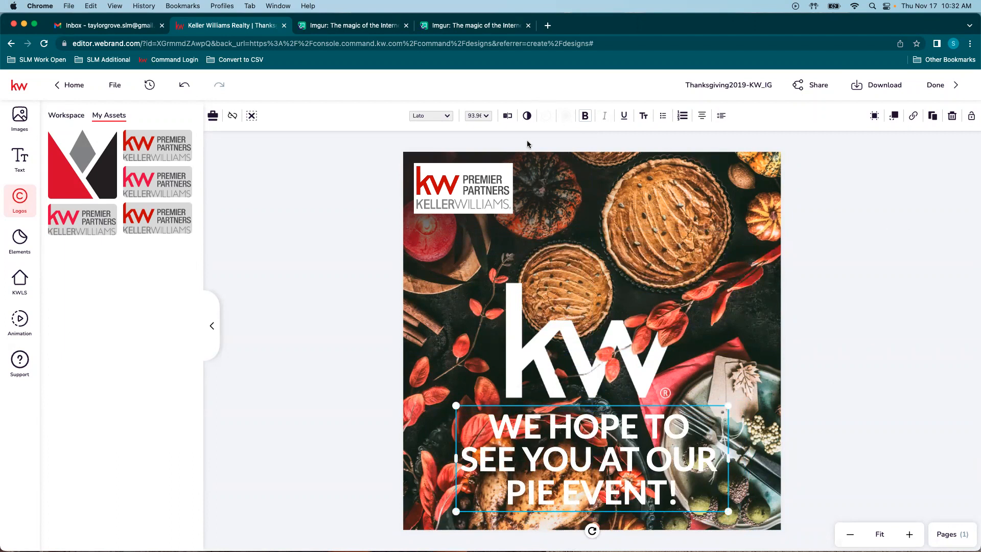
left_click(341, 166)
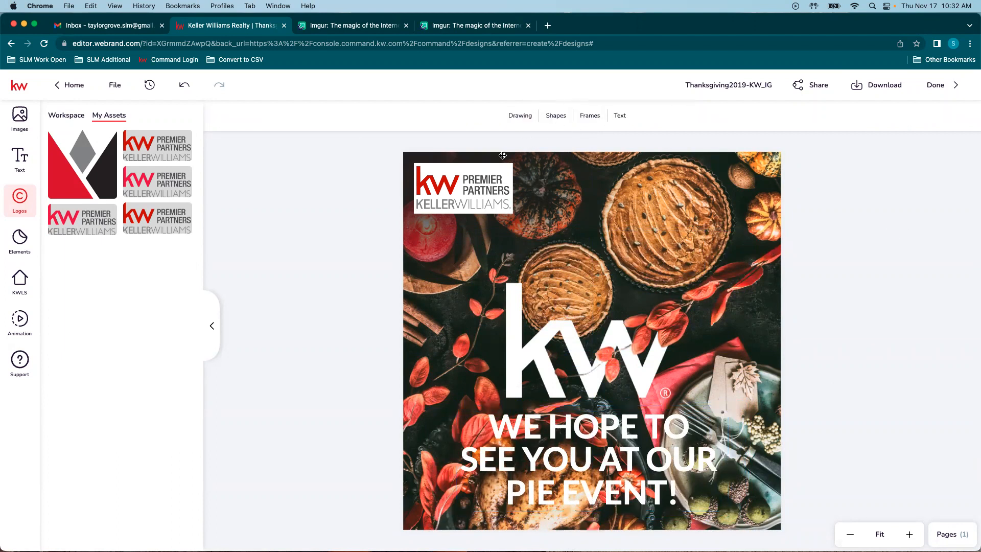
Step: Add a Basic rectangle and stretch it to cover the slogan text
left_click(557, 119)
left_click(578, 139)
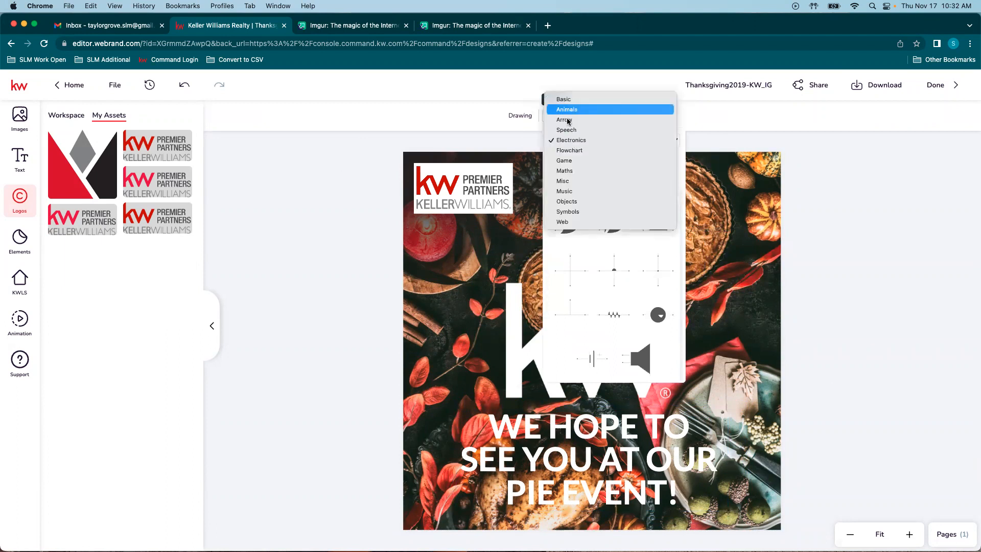
left_click(566, 102)
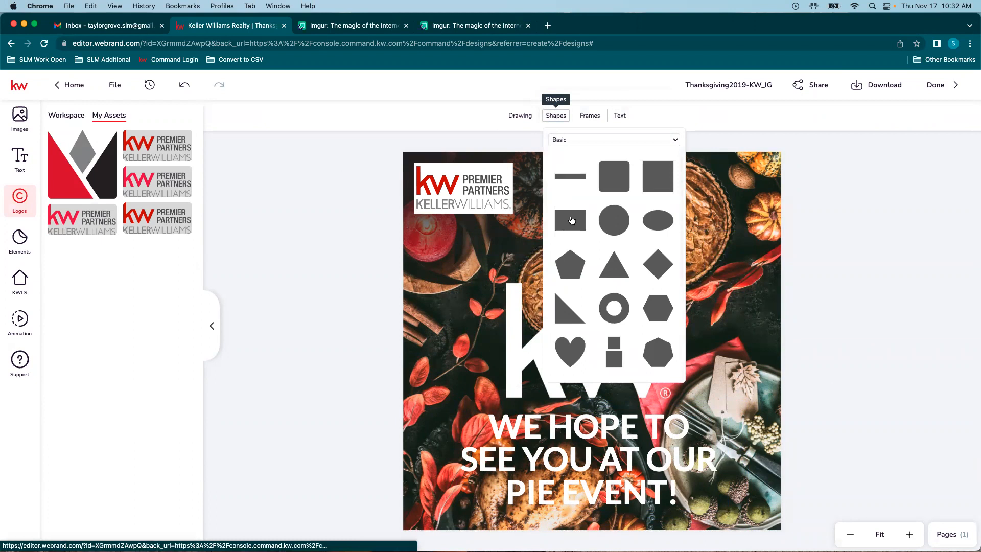
left_click(573, 222)
left_click_drag(552, 401, 475, 439)
left_click_drag(491, 474, 492, 511)
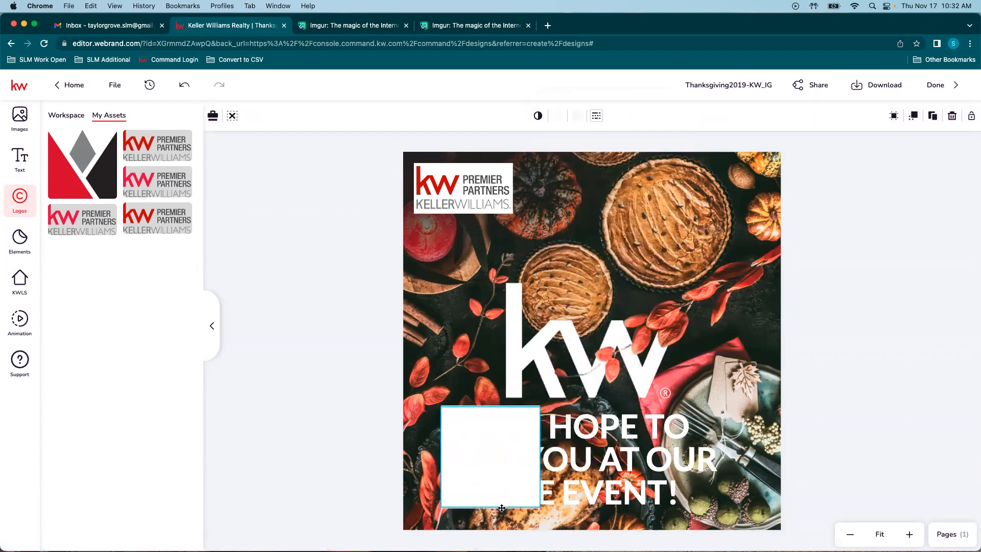
left_click_drag(540, 459, 734, 464)
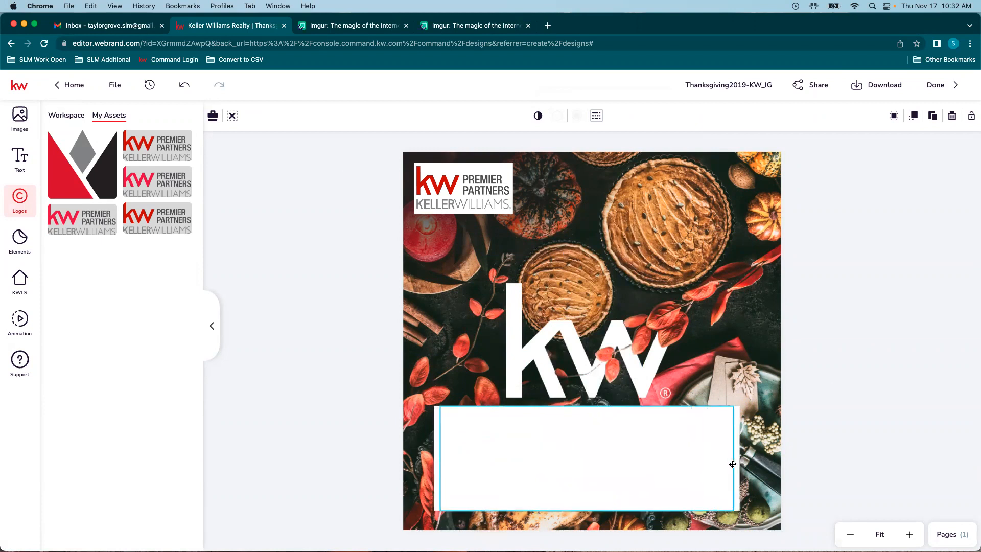
left_click_drag(560, 443, 560, 442)
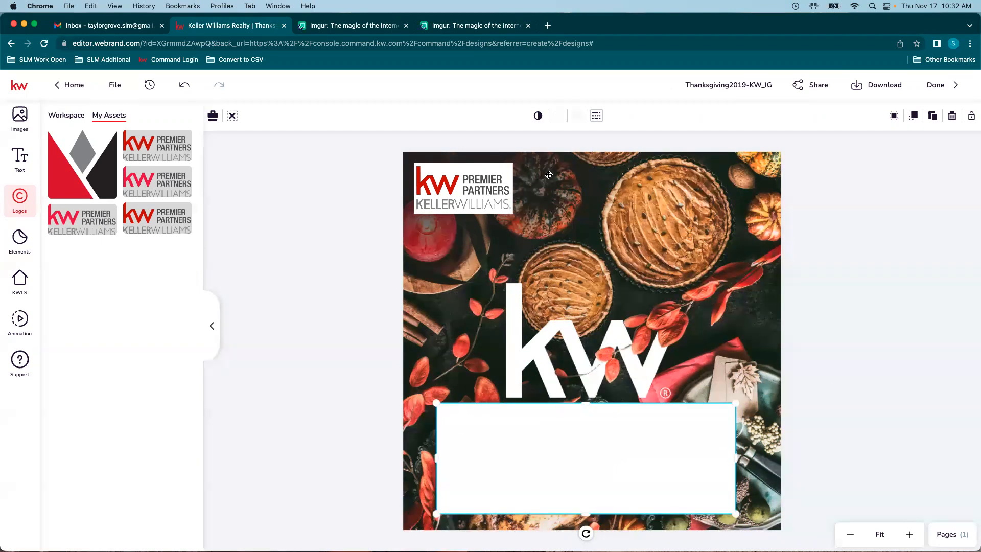
Step: Give the rectangle a dark grey fill and dark grey border of width 1
left_click(557, 115)
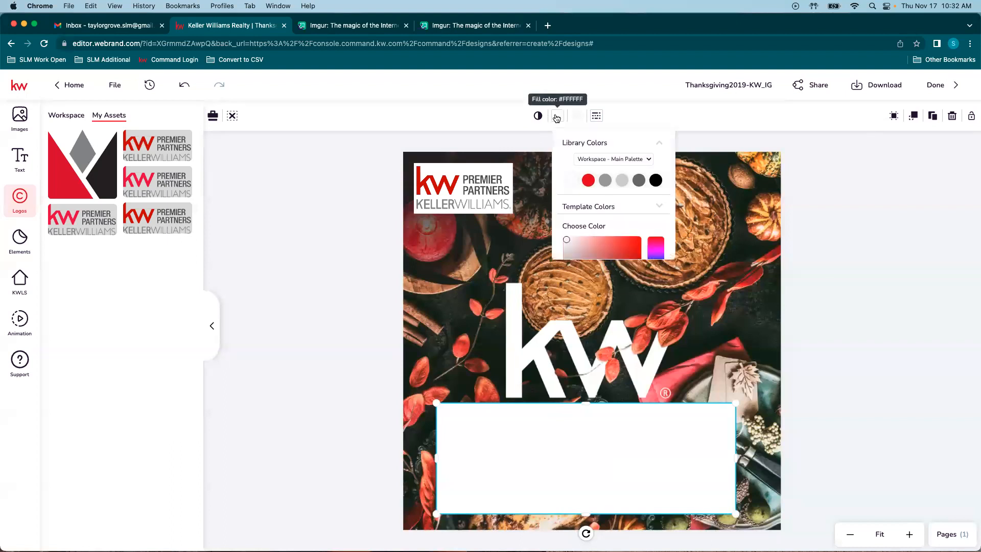
left_click(637, 183)
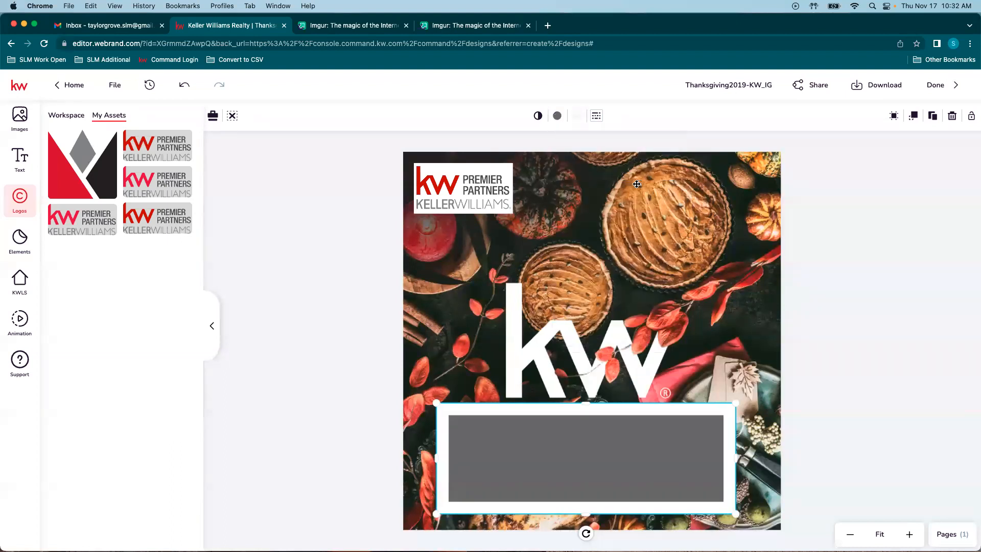
left_click(577, 115)
left_click(657, 185)
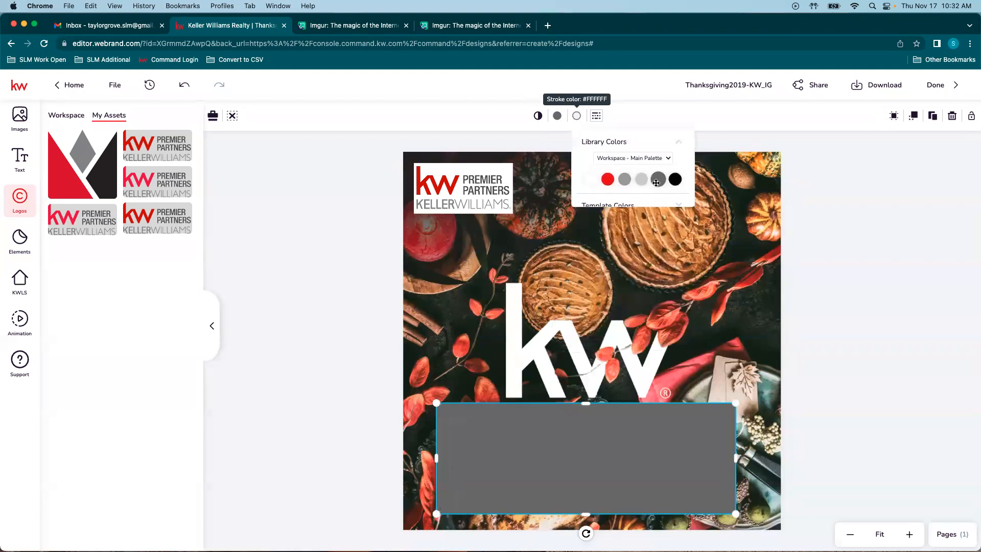
left_click(596, 116)
left_click_drag(652, 141, 607, 143)
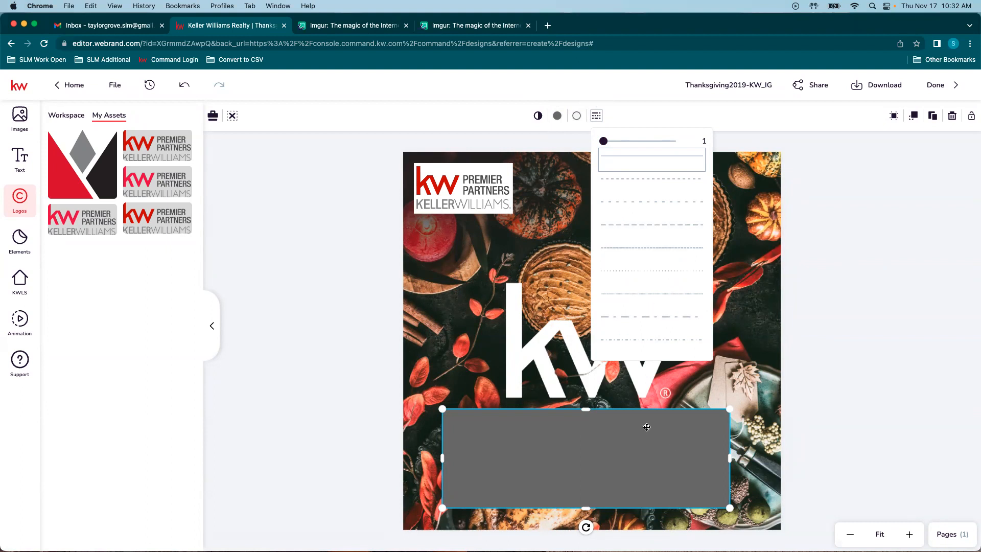
left_click(644, 449)
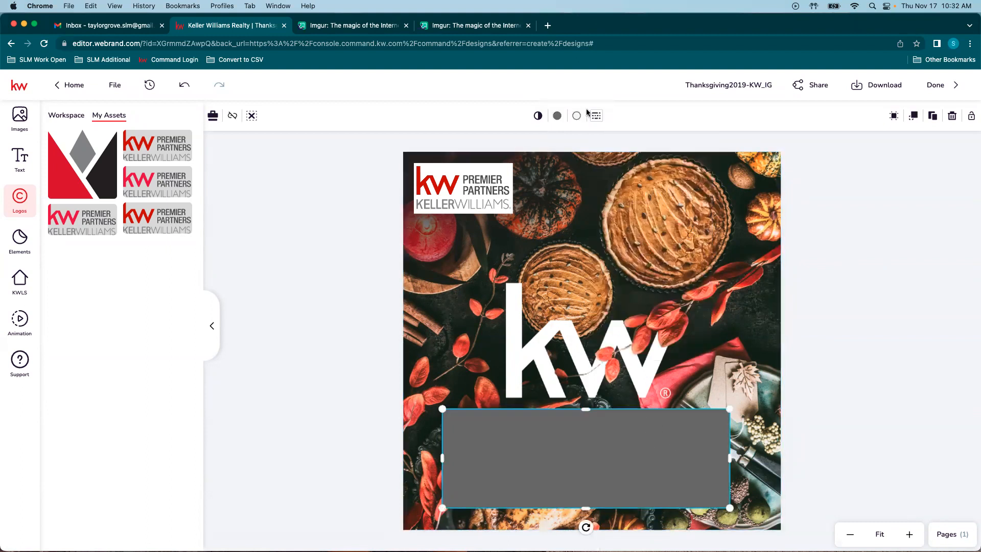
left_click(913, 115)
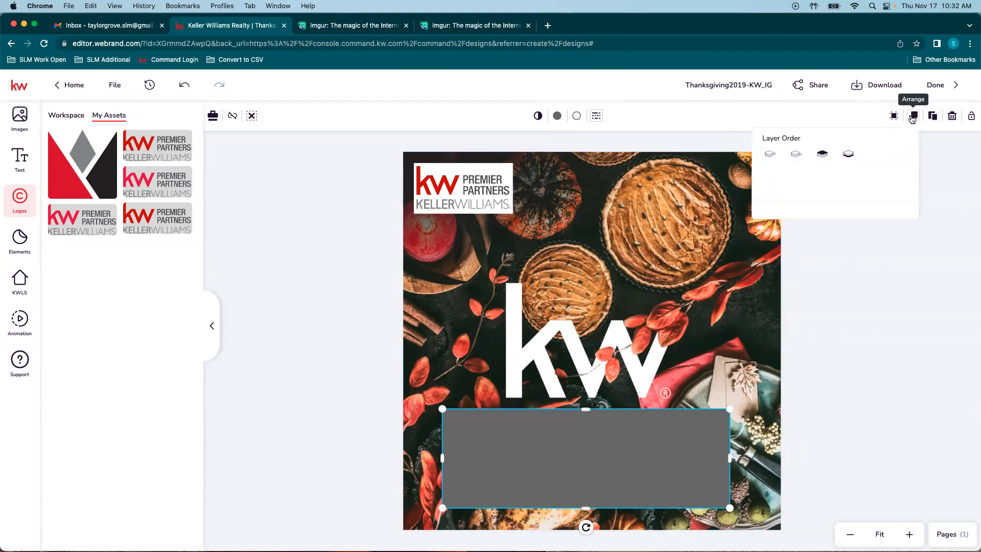
Step: Send the grey rectangle behind the slogan and set its opacity to 74
left_click(805, 156)
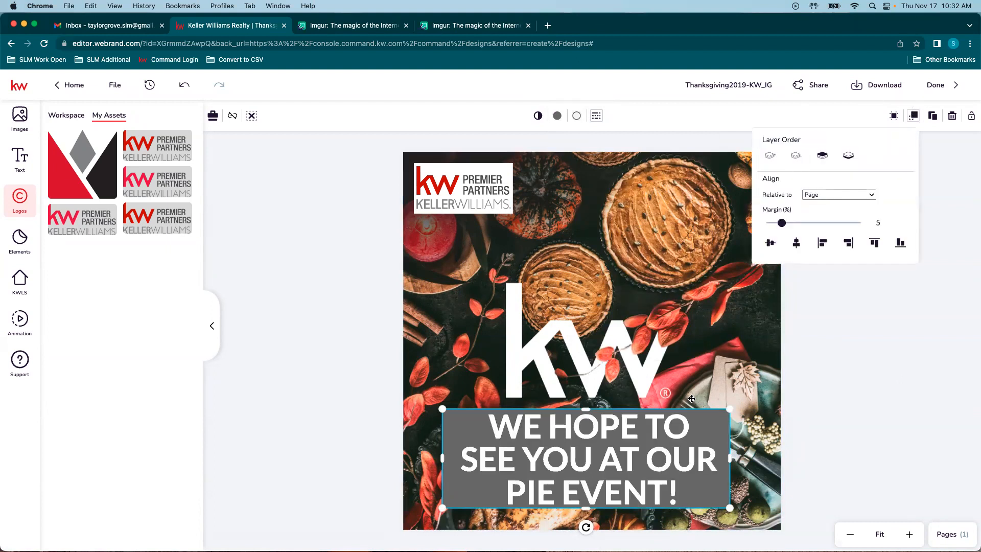
left_click(562, 163)
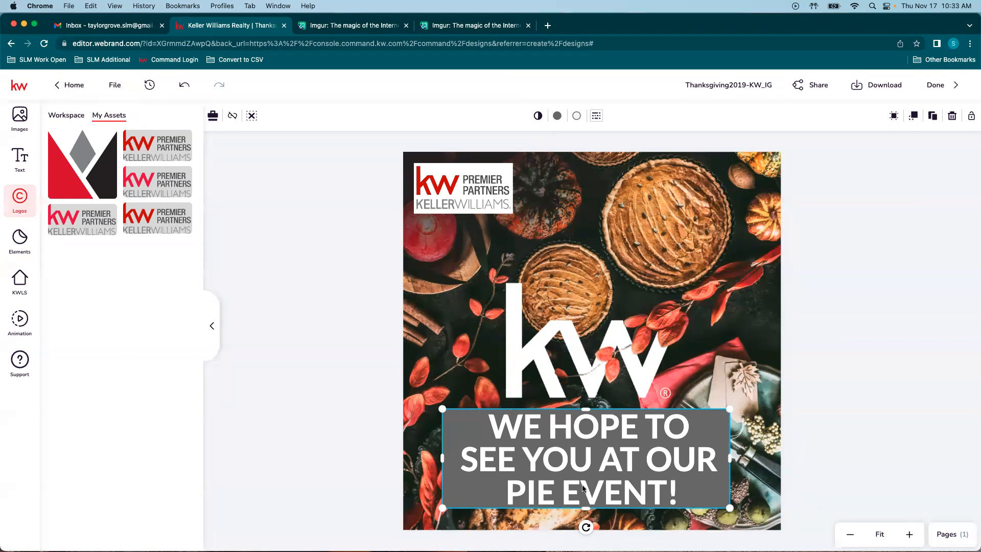
left_click(538, 116)
left_click_drag(616, 141, 599, 142)
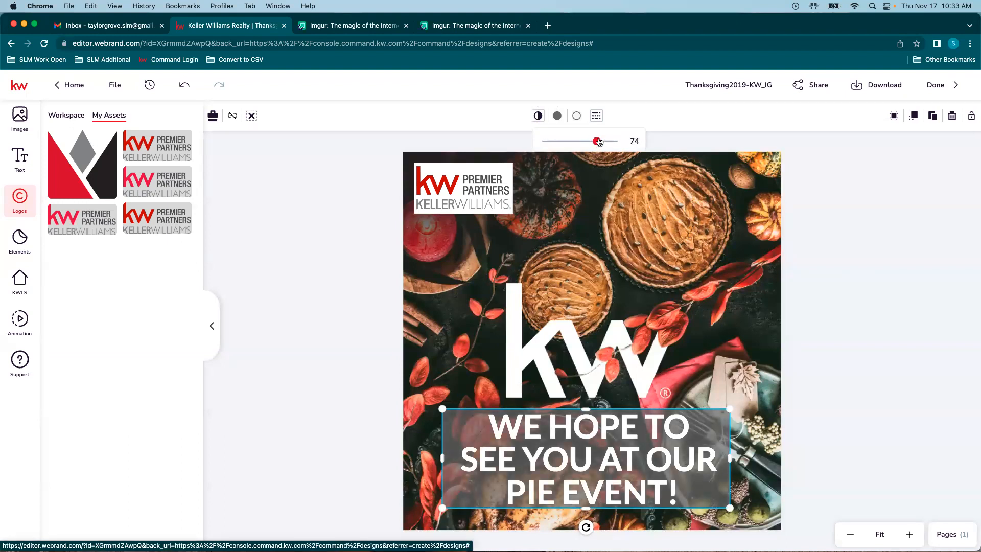
left_click(867, 374)
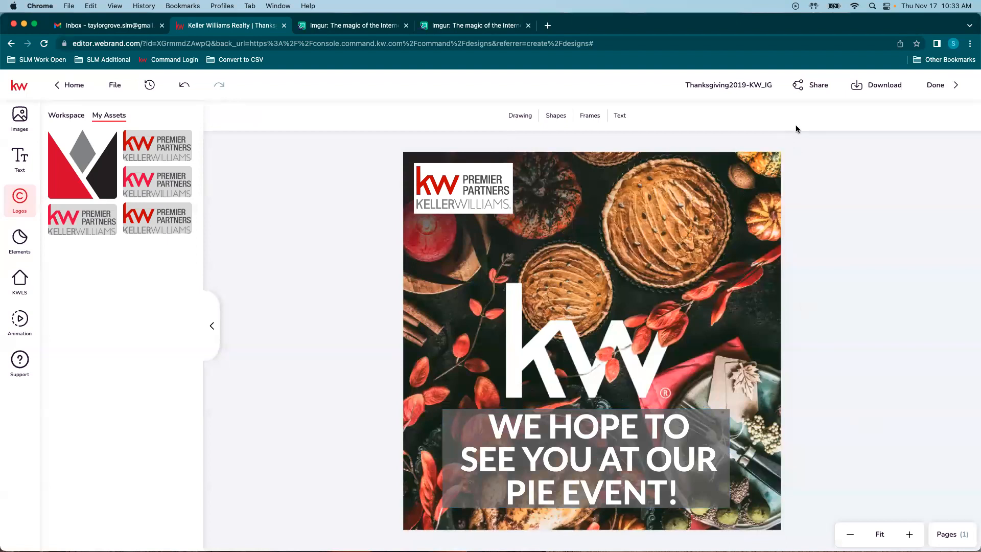
Step: Download the Thanksgiving2019-KW_IG design as a JPEG file
left_click(872, 88)
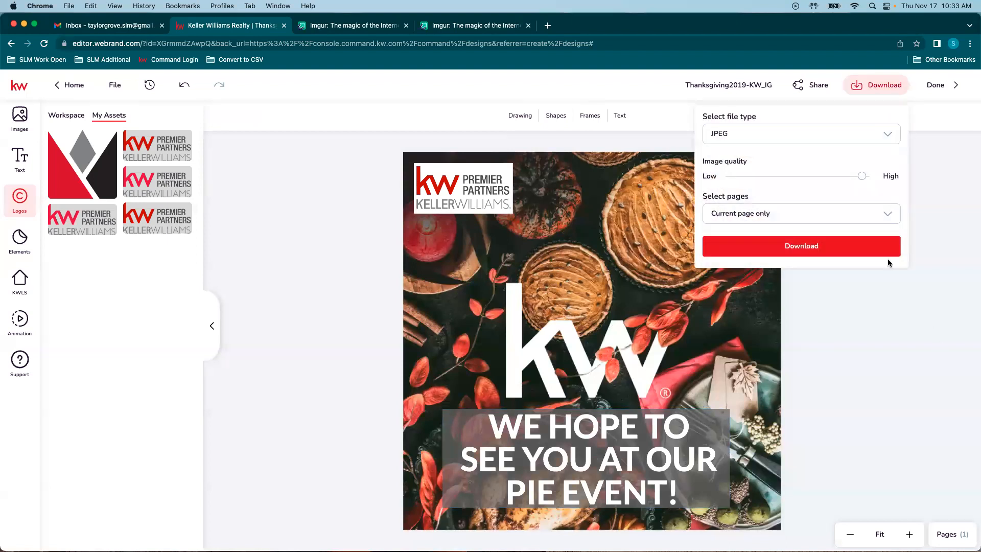
left_click(771, 132)
left_click(773, 136)
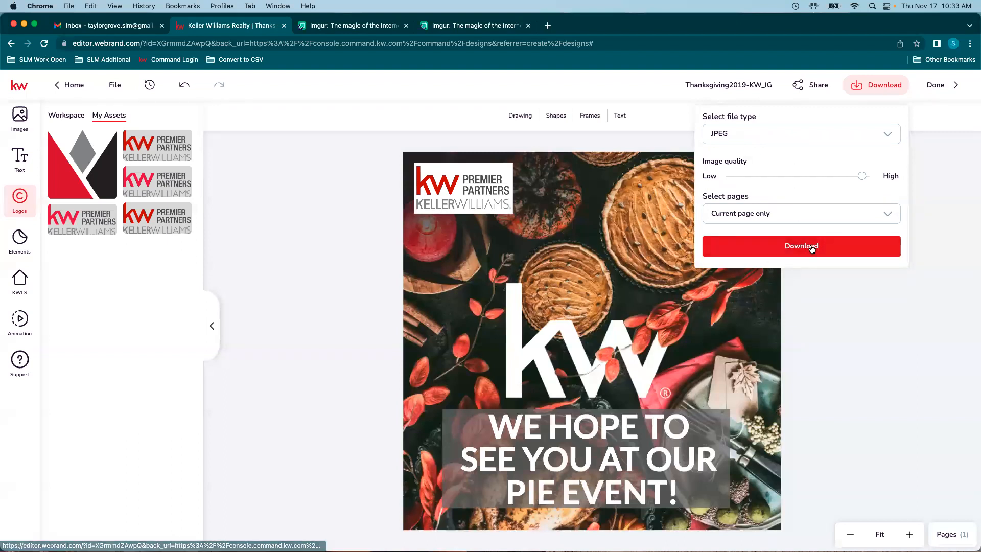
left_click(728, 137)
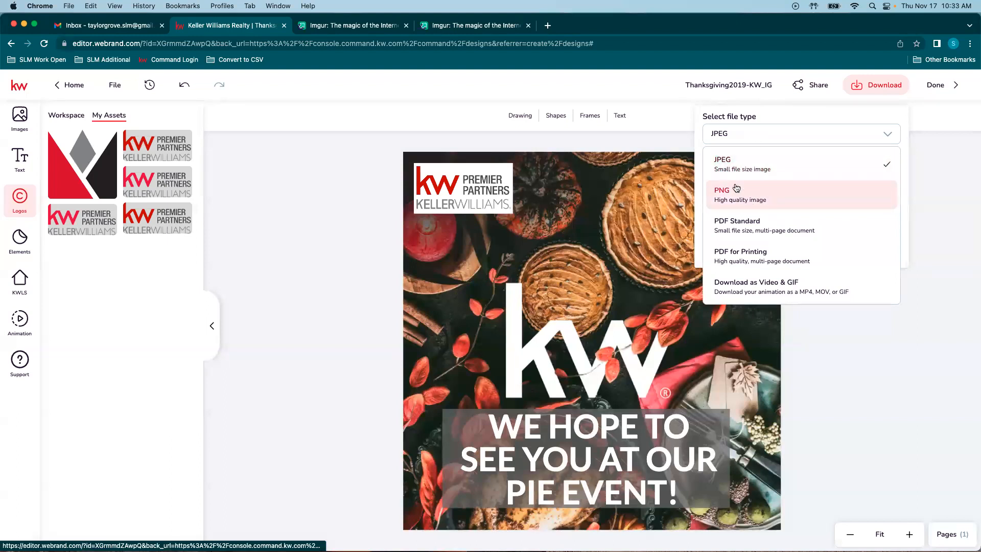
left_click(799, 336)
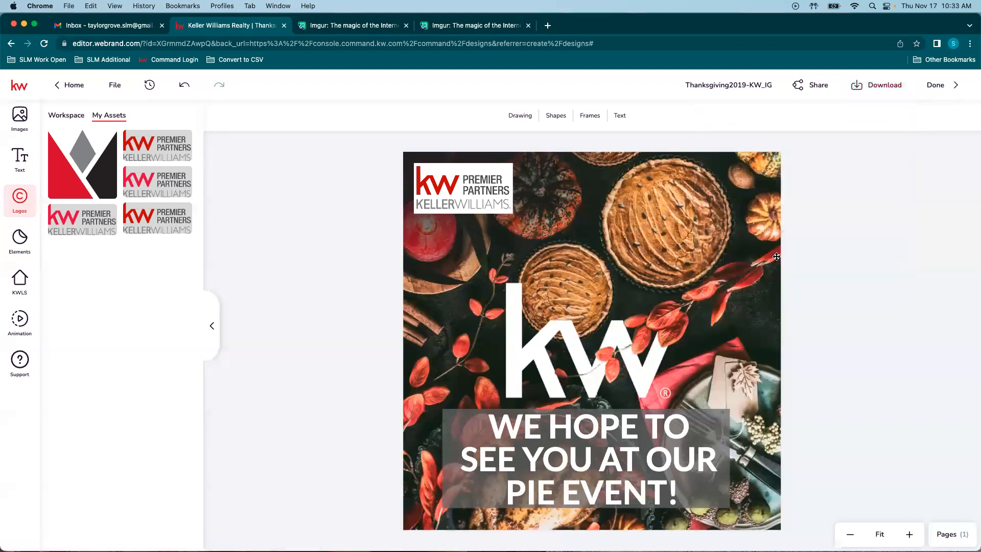
left_click(875, 92)
left_click(873, 254)
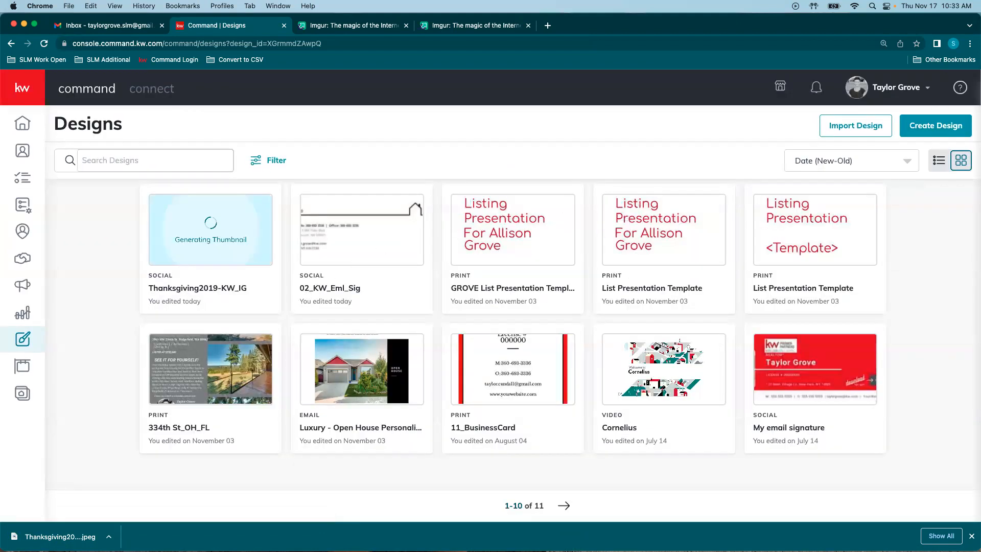
Step: Create a new Social design and continue to the November holiday templates
left_click(935, 125)
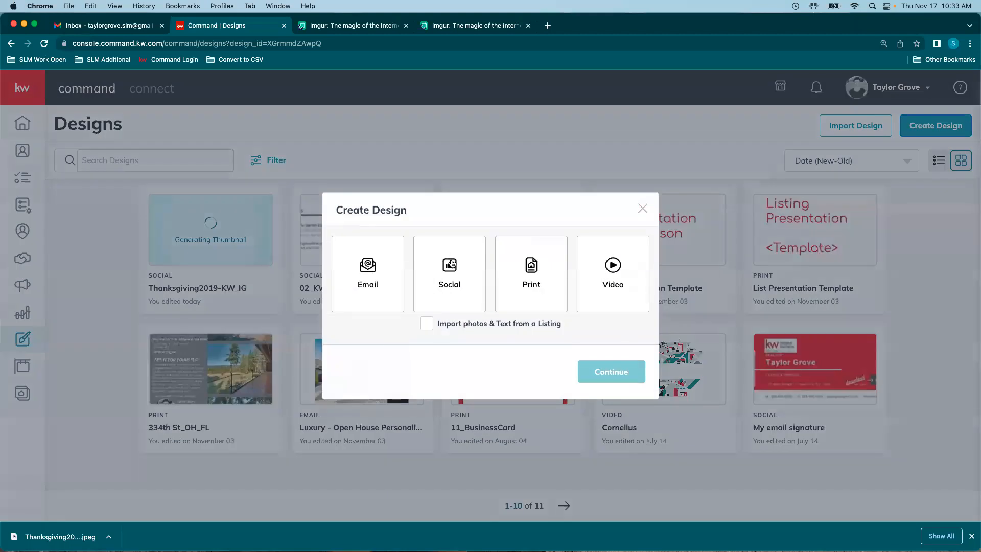
left_click(447, 260)
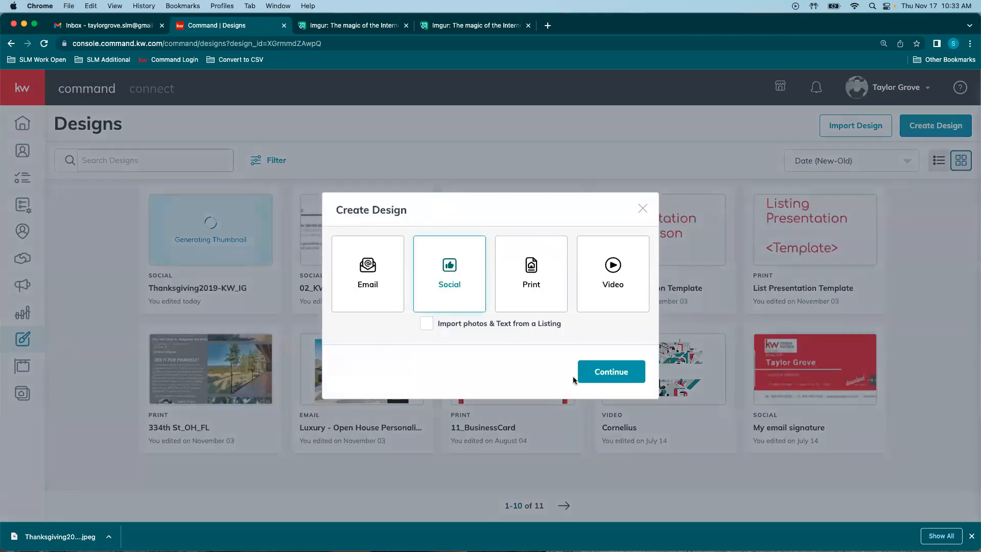
left_click(627, 373)
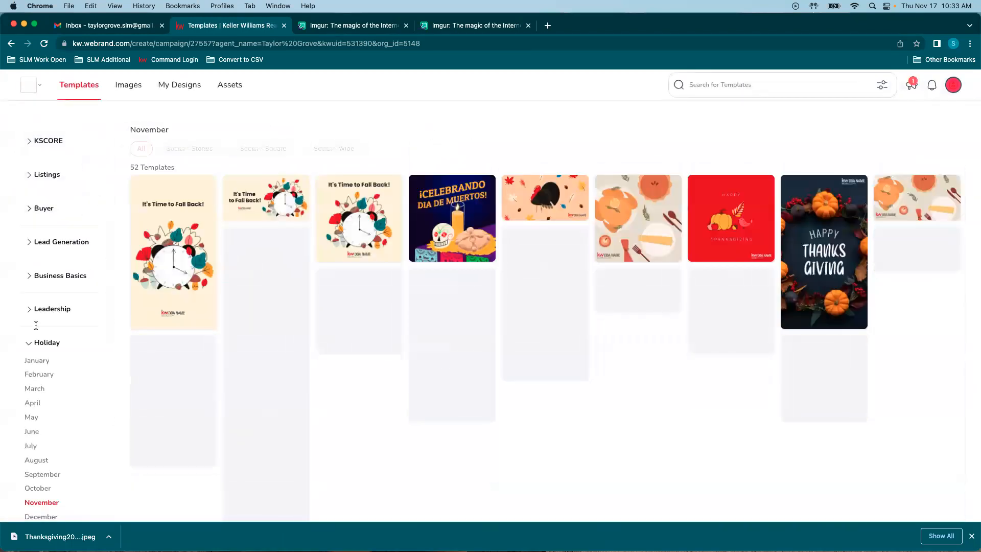
Step: Browse Buyer > Neighborhood Snaps templates filtered to Social - Stories
left_click(45, 343)
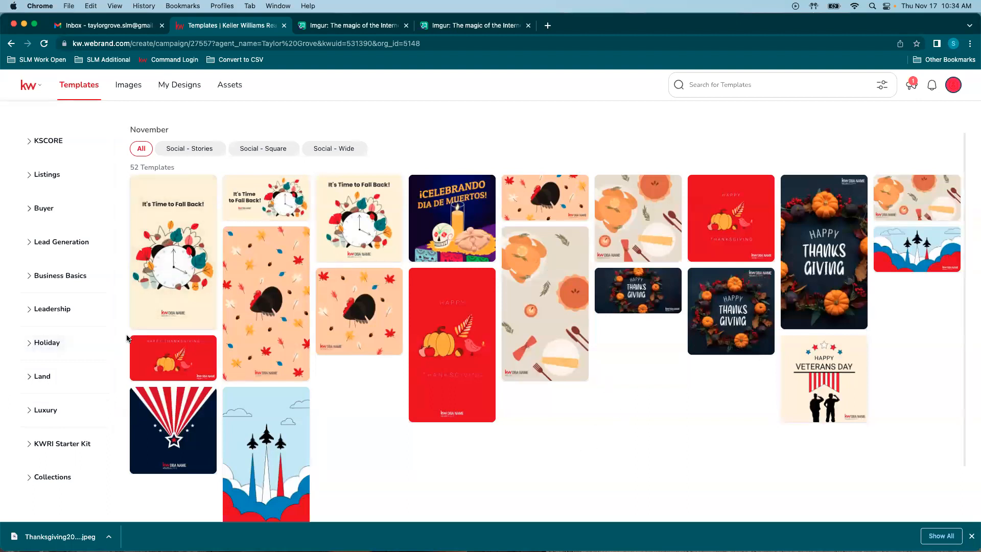
left_click(44, 209)
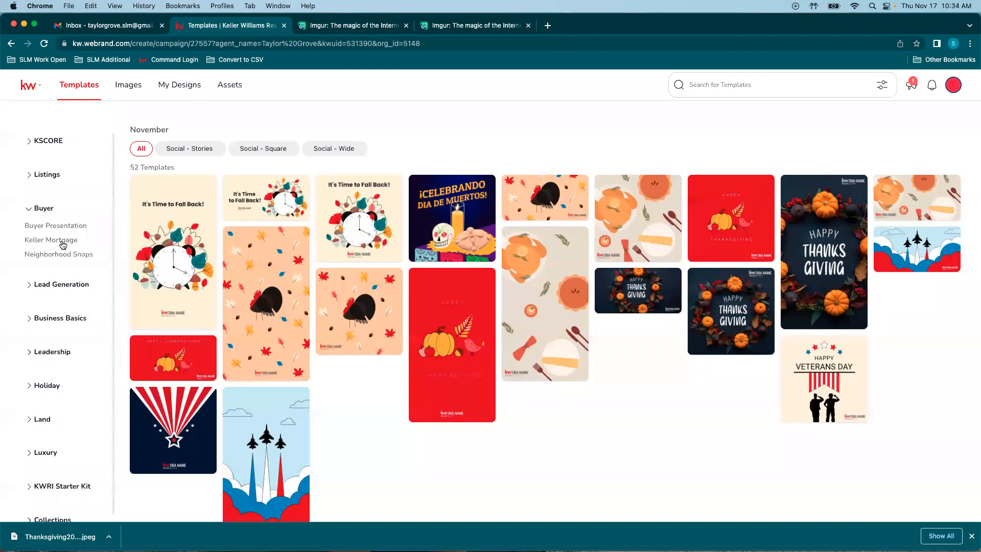
left_click(55, 254)
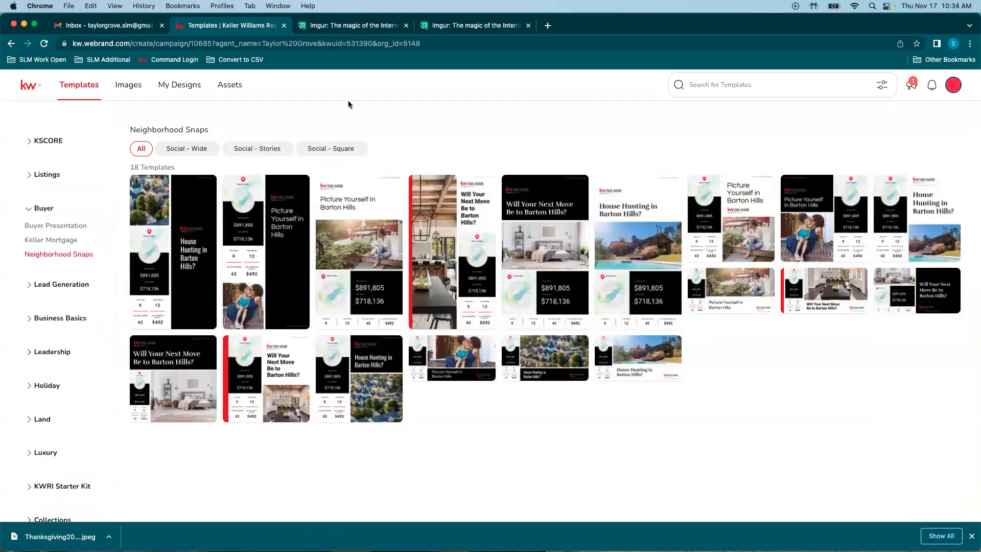
left_click(247, 150)
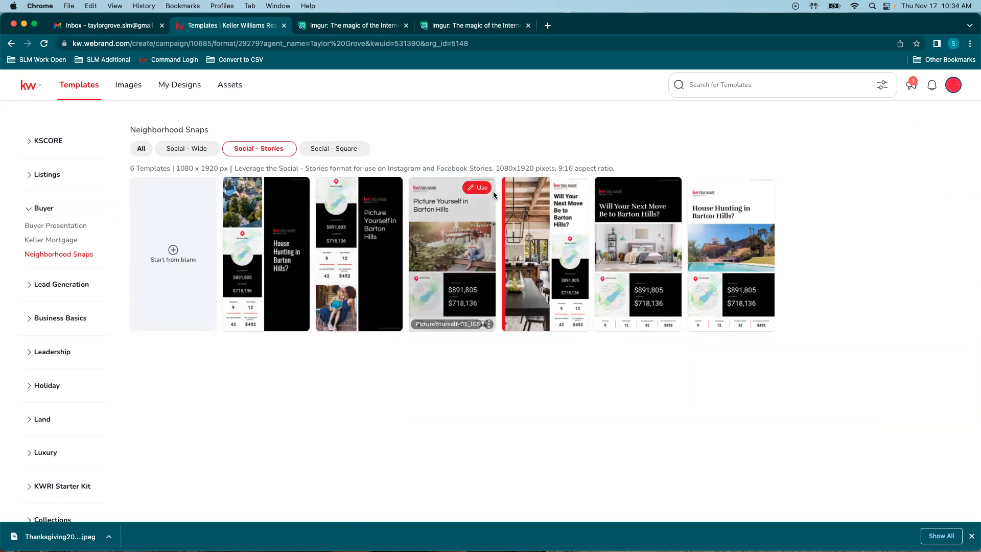
mouse_move(475, 198)
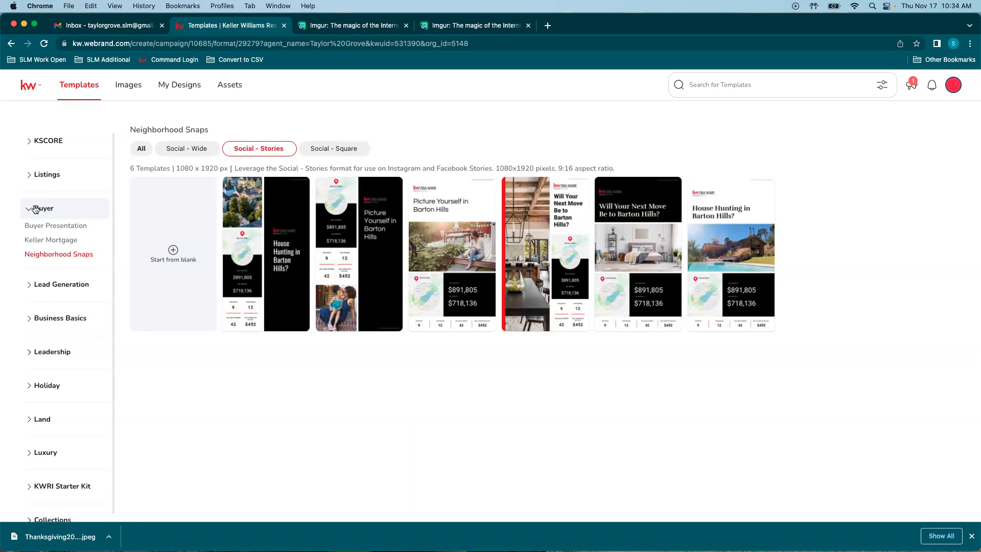
Step: Switch to the Social - Square filter and open Listings > Listing Presentation
left_click(35, 209)
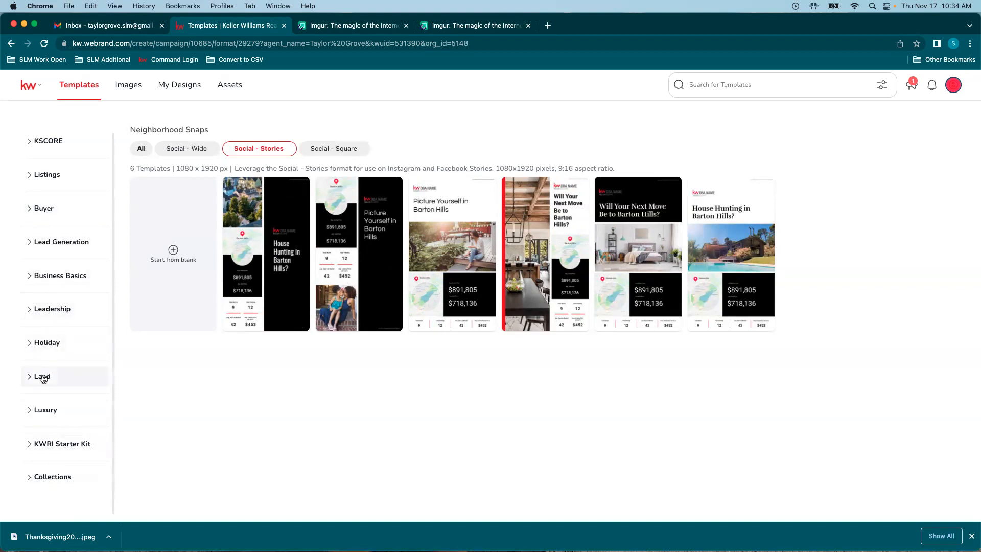
left_click(50, 175)
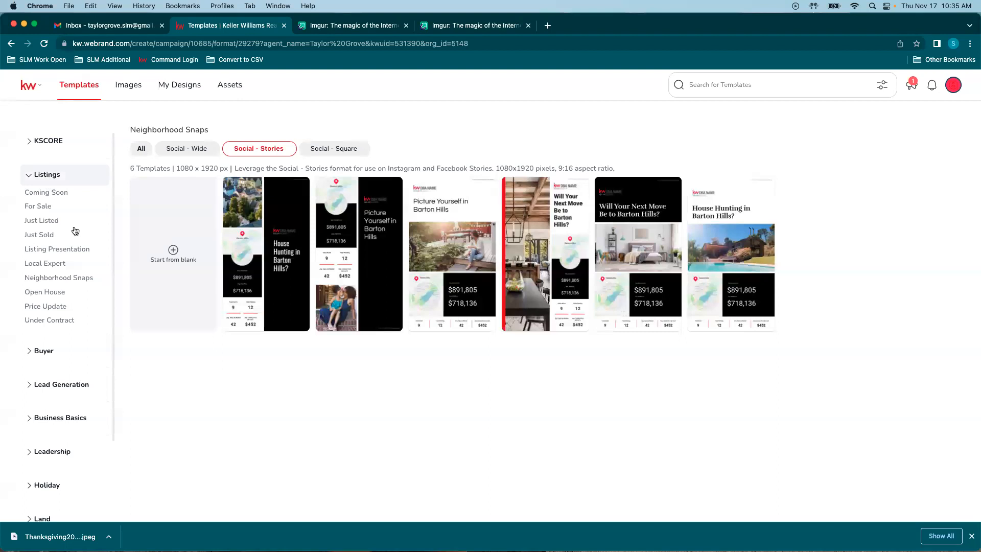
left_click(46, 175)
left_click(342, 153)
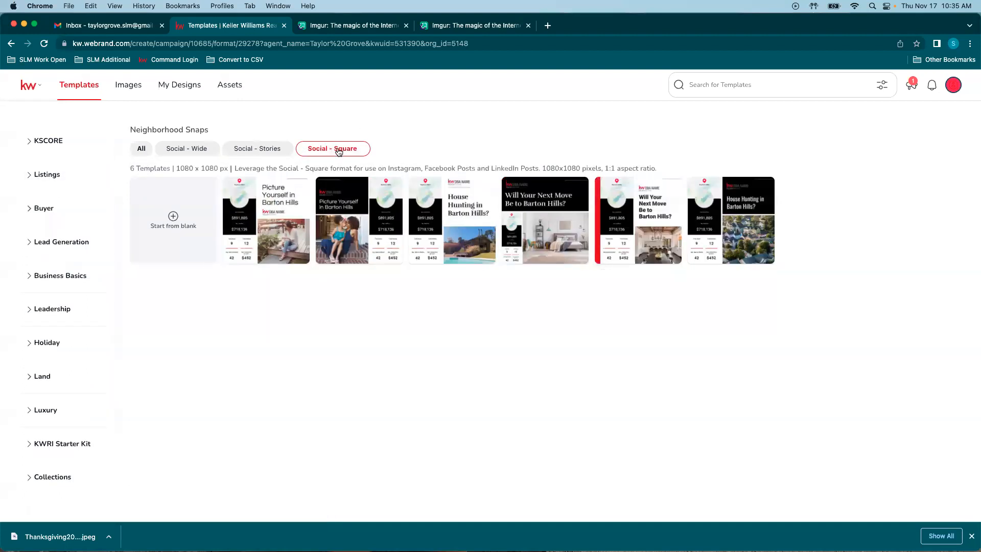
mouse_move(338, 227)
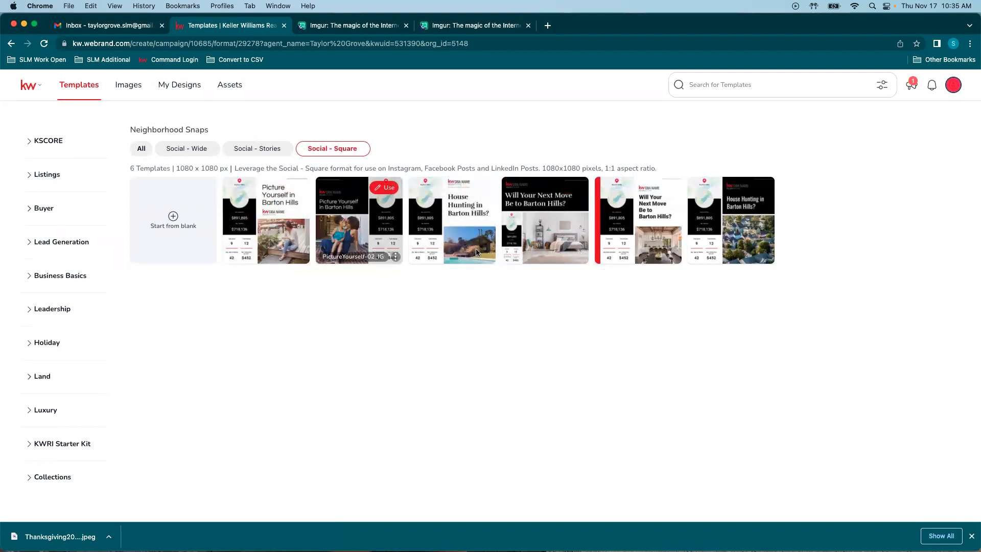
mouse_move(534, 215)
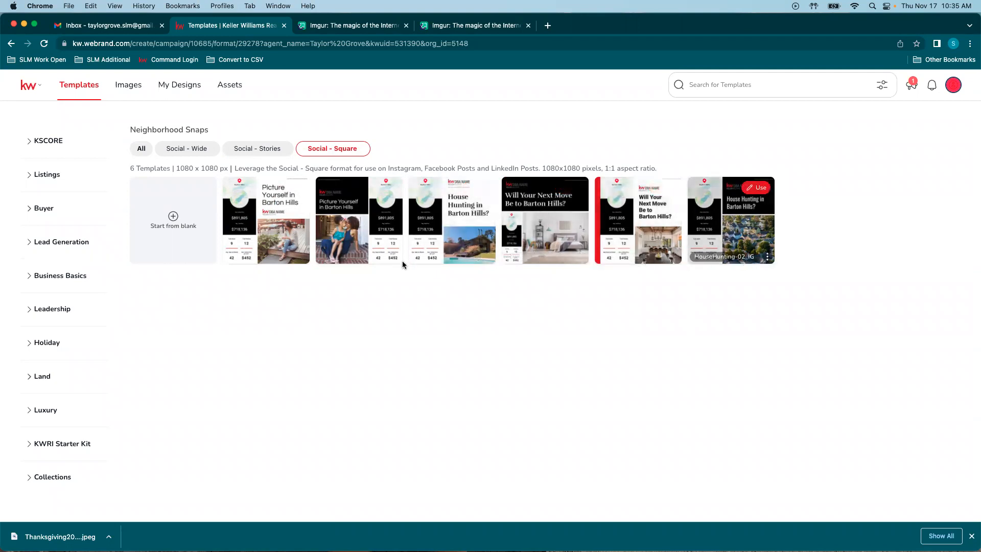
left_click(44, 177)
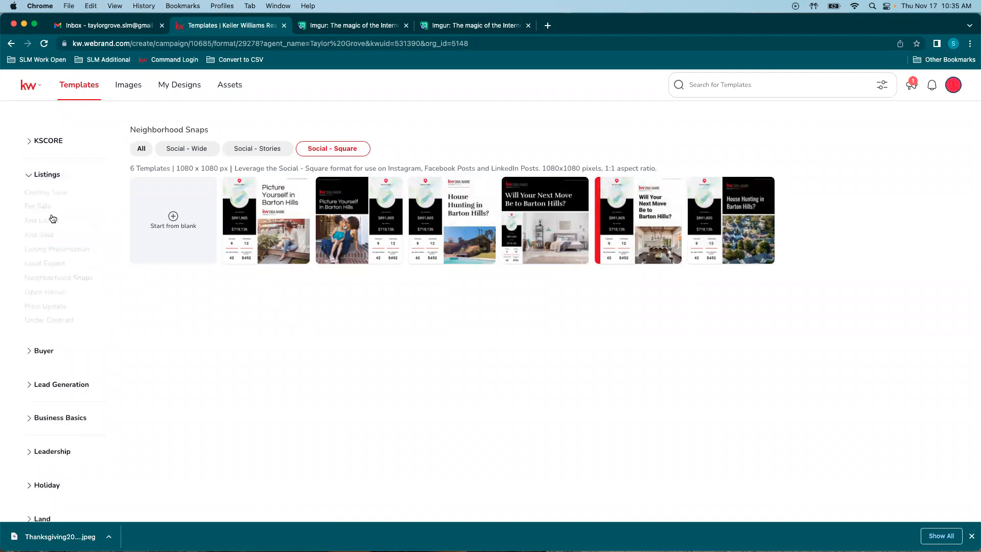
left_click(47, 251)
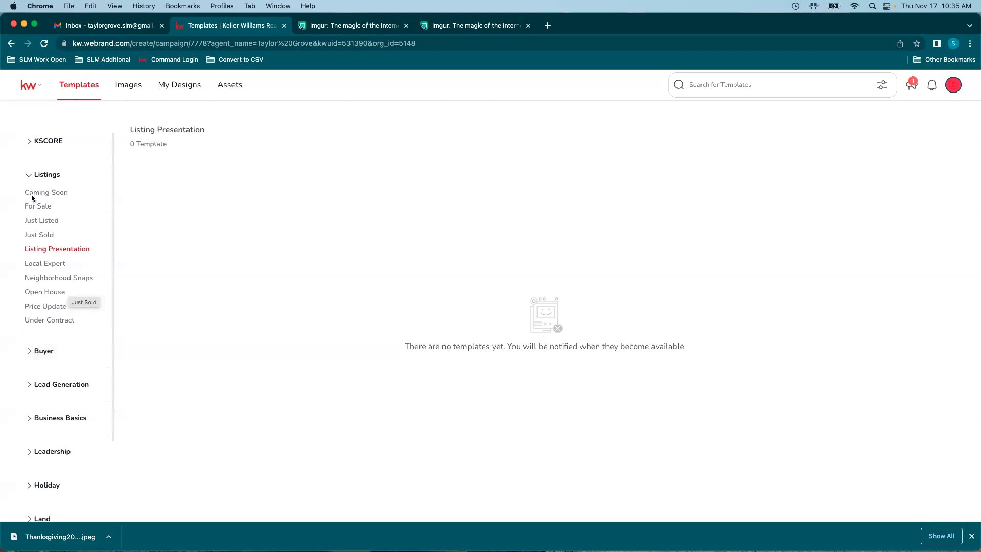
Step: Show Buyer's Neighborhood Snaps templates filtered to Social - Square, six at 1080 x 1080 px
left_click(36, 175)
left_click(41, 209)
left_click(46, 225)
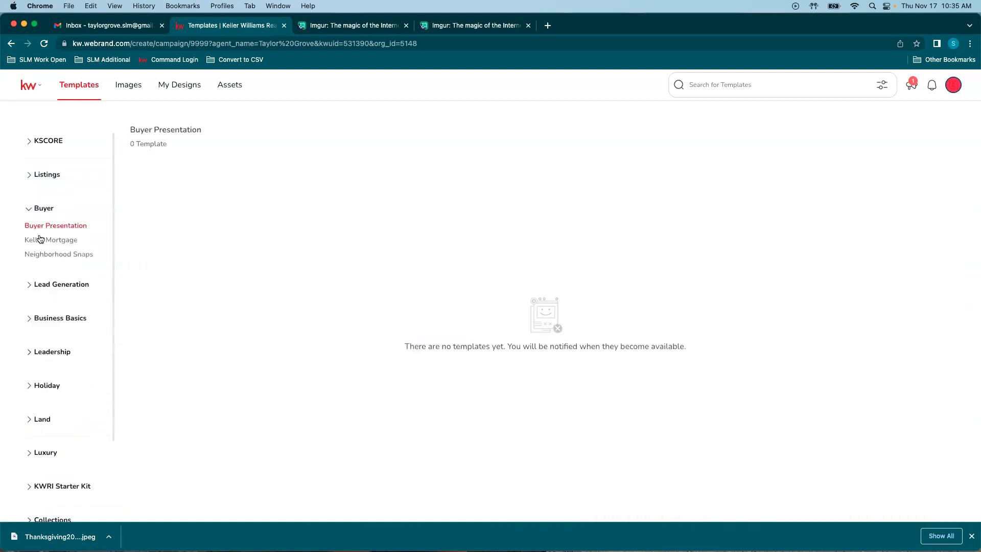
left_click(64, 255)
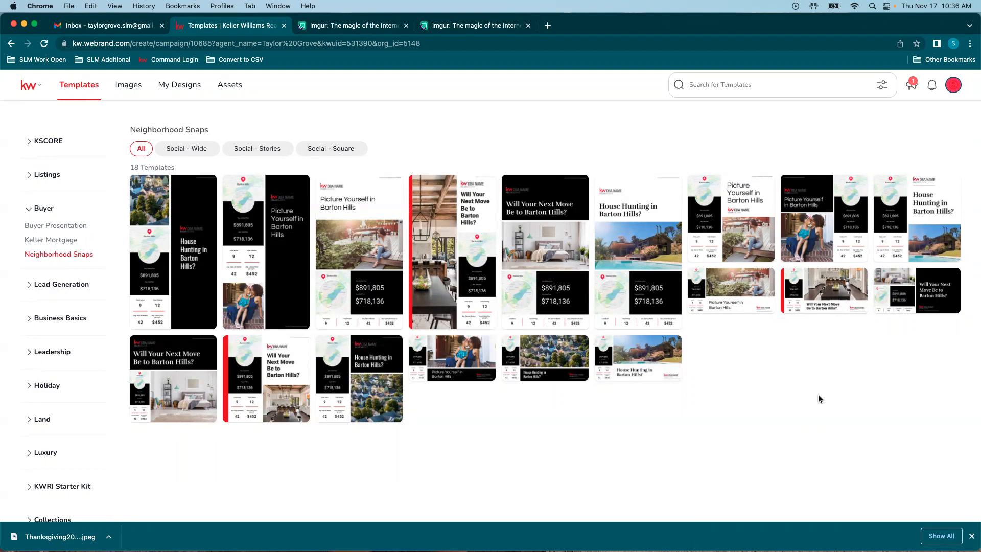
left_click(335, 149)
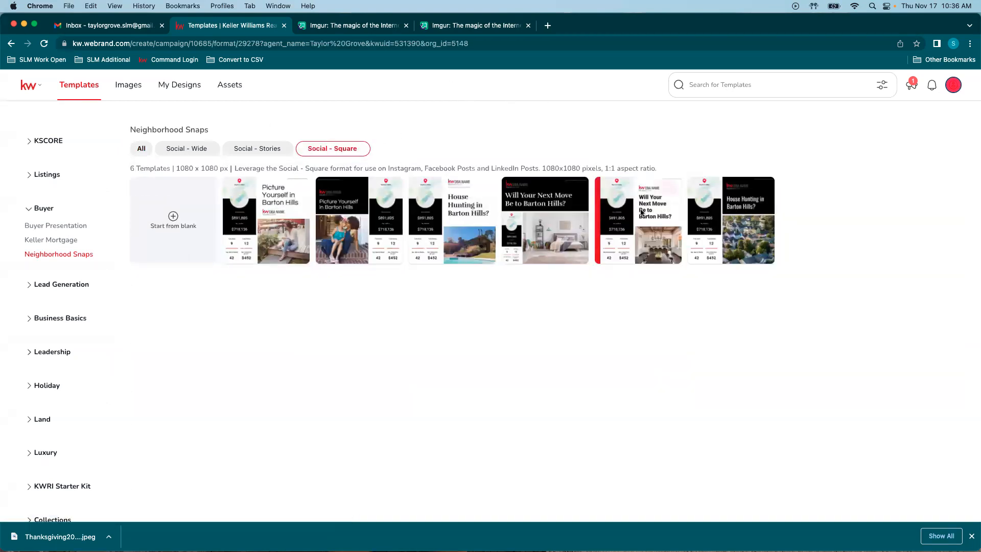
mouse_move(636, 253)
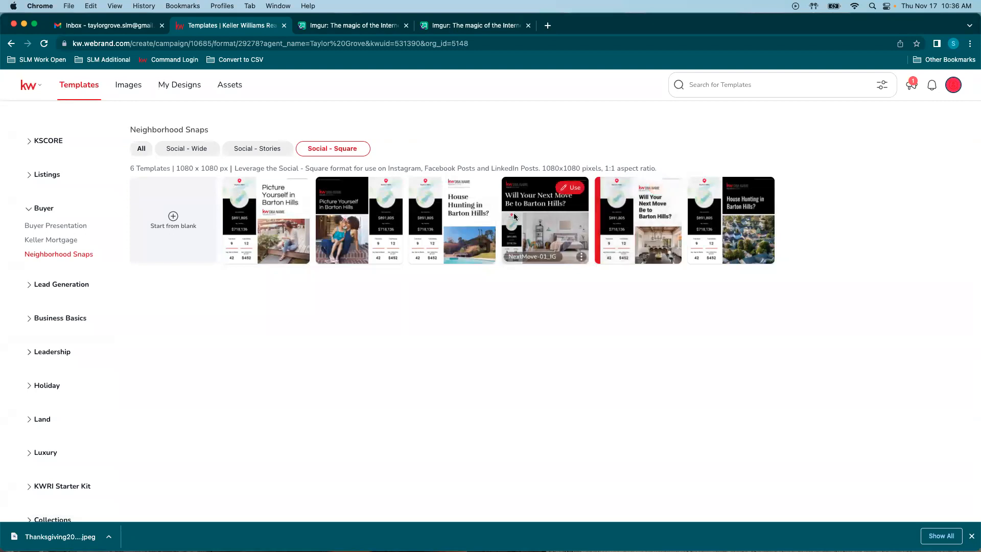
mouse_move(666, 190)
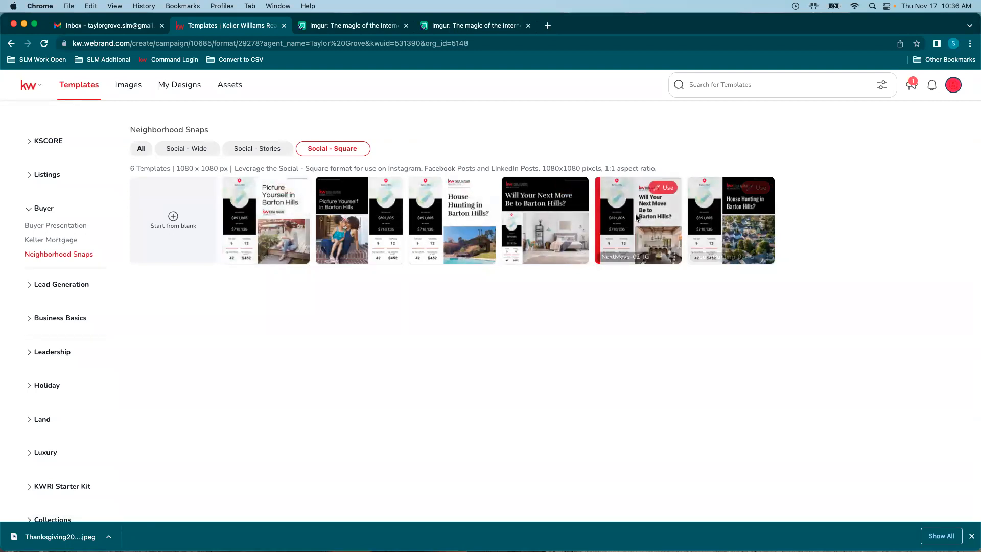
Step: Use the NextMove-02_IG template and replace the DBA NAME logo with the Premier Partners logo
left_click(666, 188)
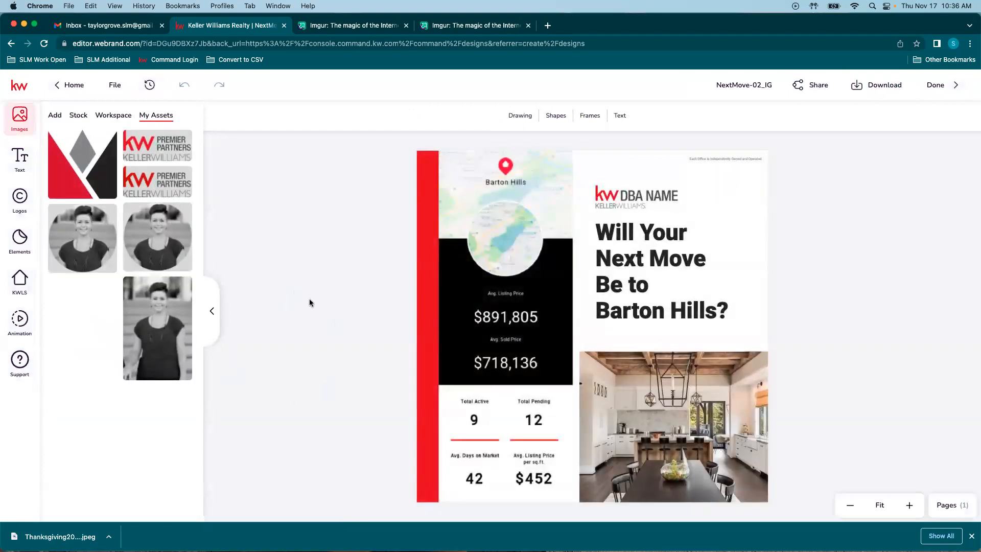
left_click(641, 196)
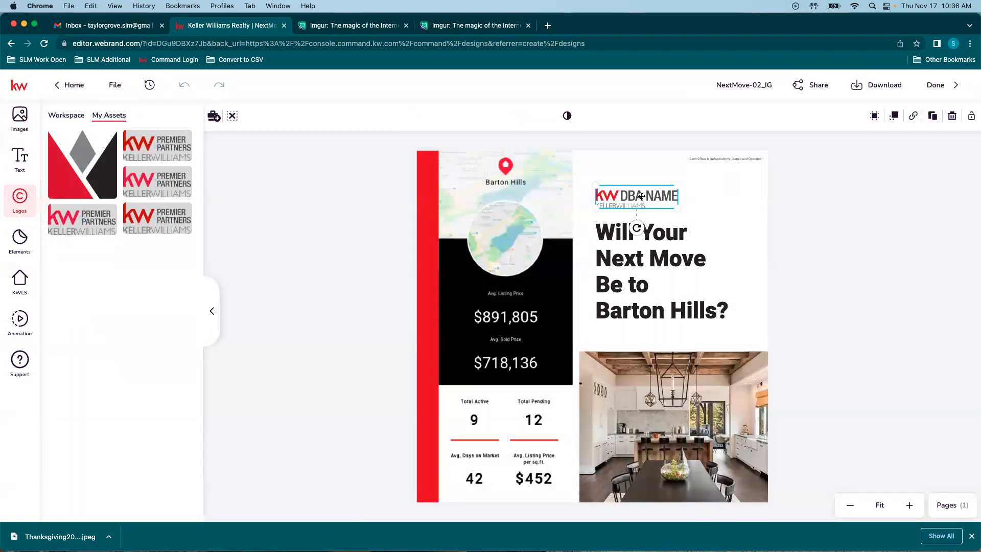
left_click(153, 146)
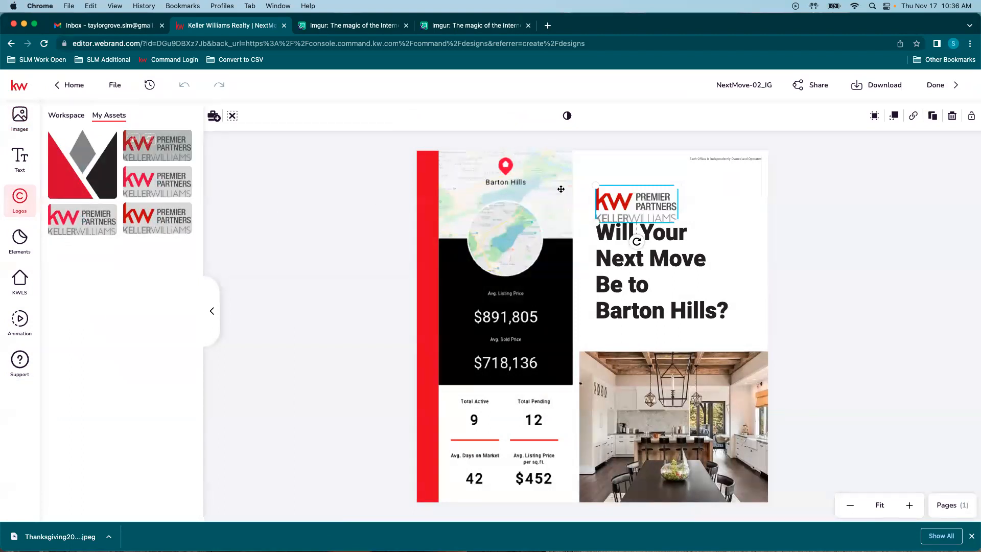
left_click_drag(625, 197, 627, 192)
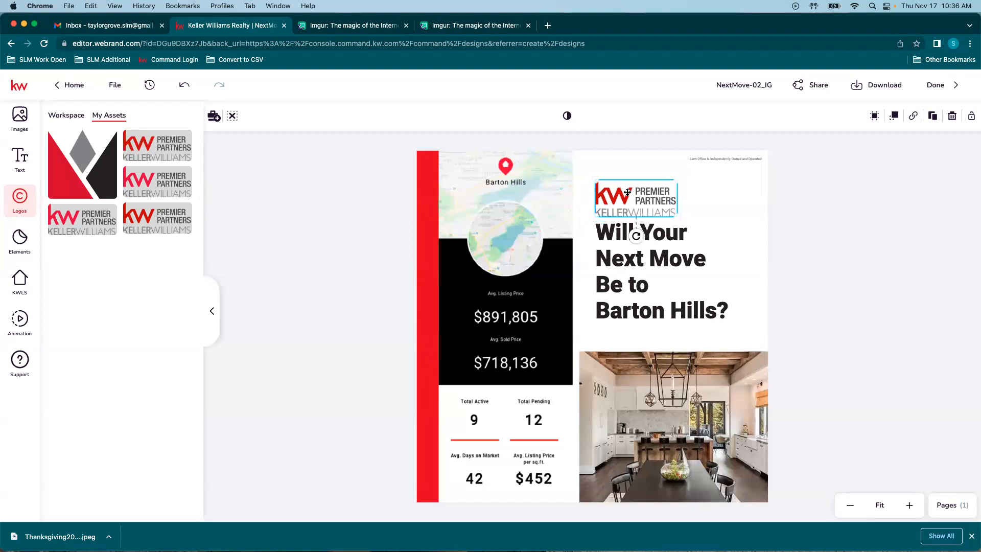
left_click(633, 313)
Step: Change the headline's place name to Cornelius and shift the headline box slightly down
left_click(507, 116)
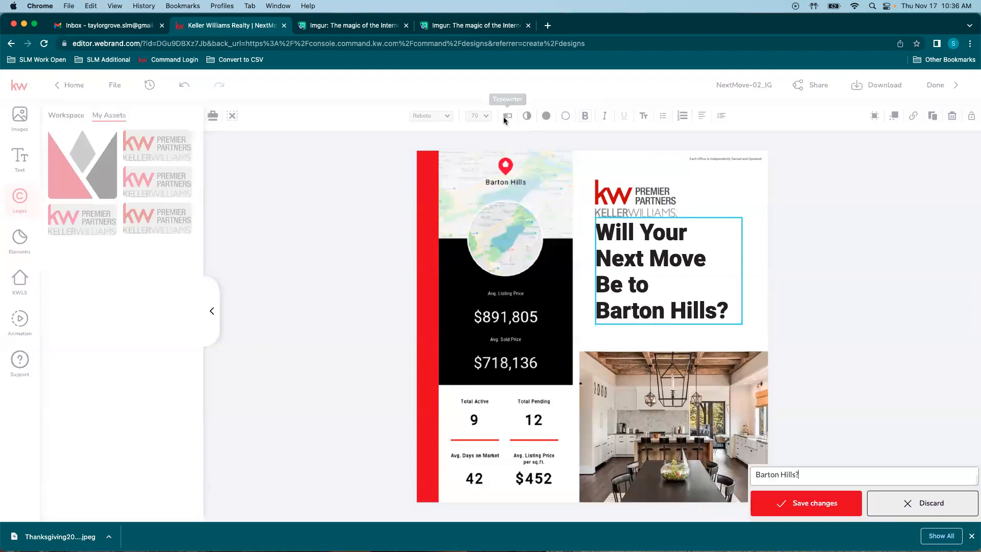
left_click_drag(796, 147, 762, 146)
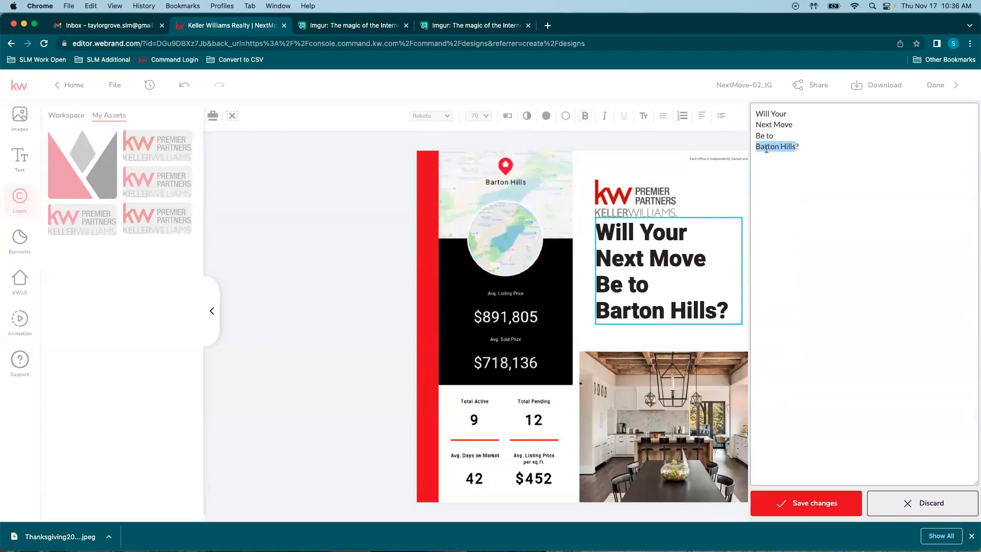
type("C")
left_click(829, 507)
left_click_drag(650, 278, 646, 284)
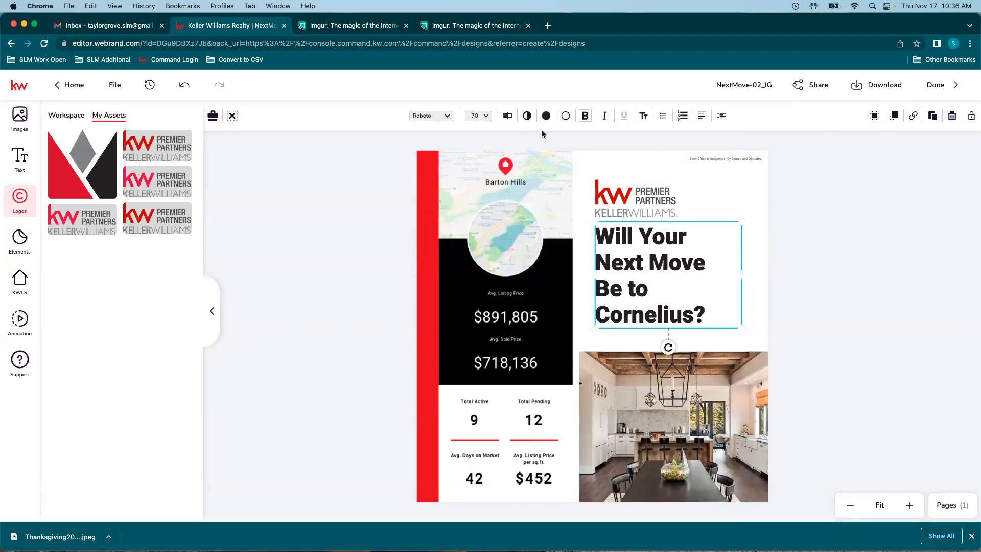
Step: Reword the headline to 'Will Your Next Move Be to Vancouver?'
left_click(508, 117)
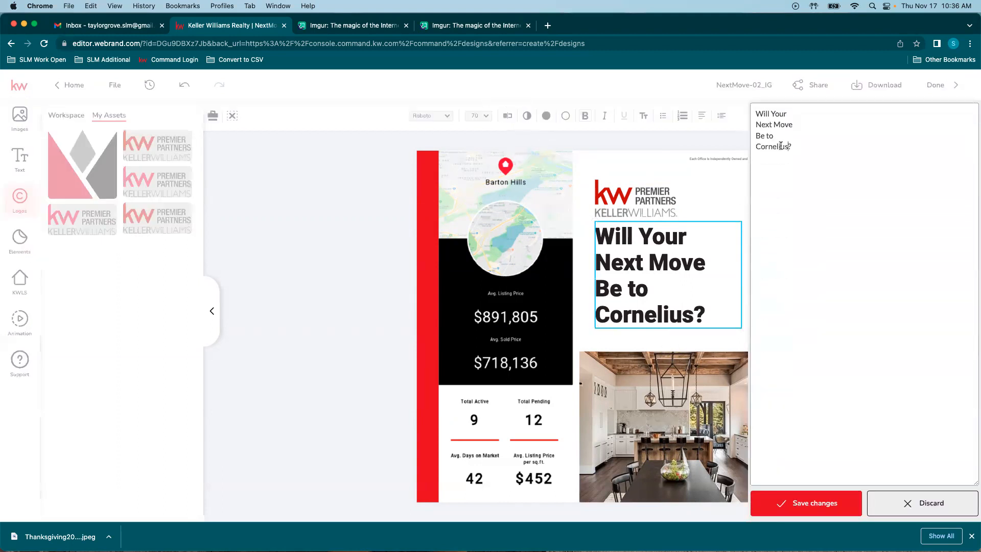
left_click_drag(788, 146, 753, 148)
type("Vancouver?")
left_click(820, 503)
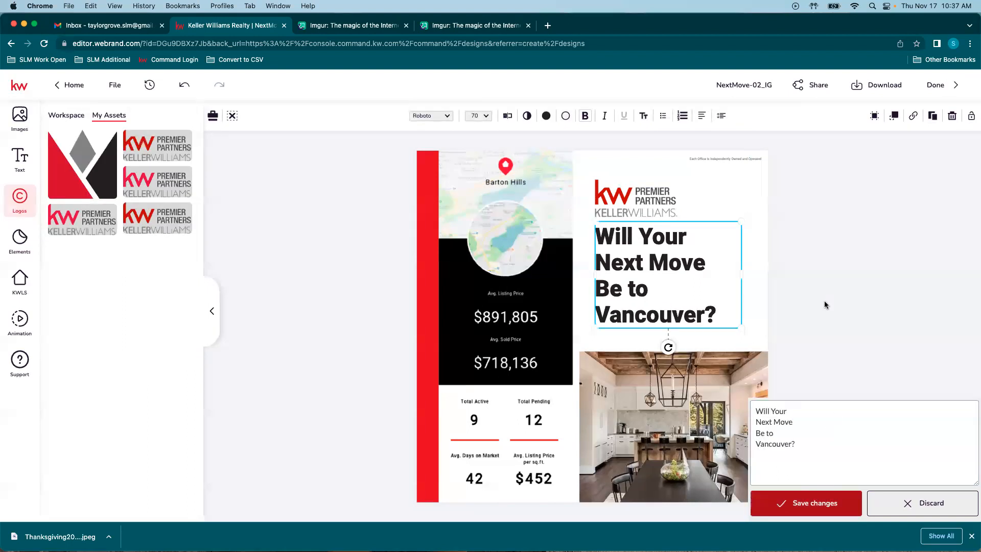
left_click(531, 305)
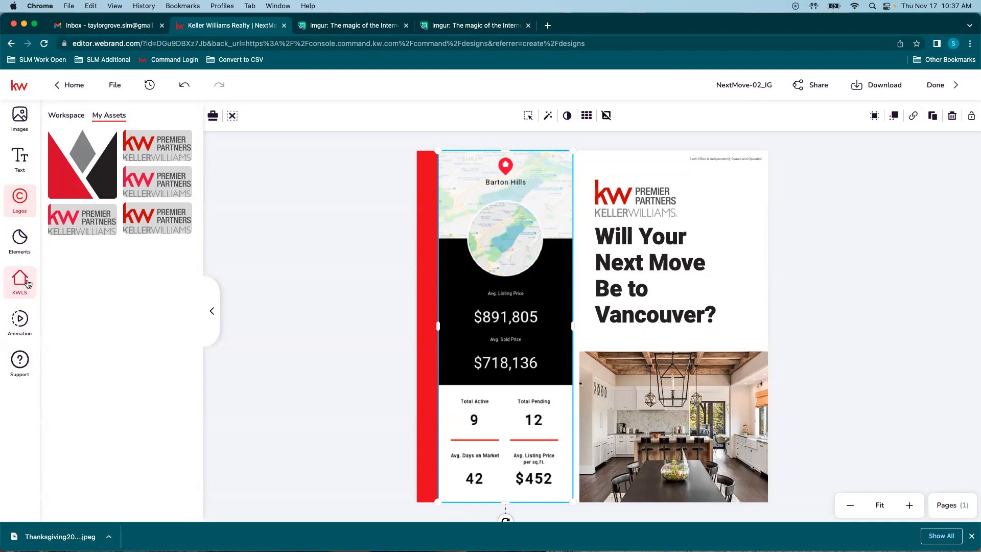
Step: Search the KWLS neighbourhood snapshots for 'vancouver'
left_click(11, 279)
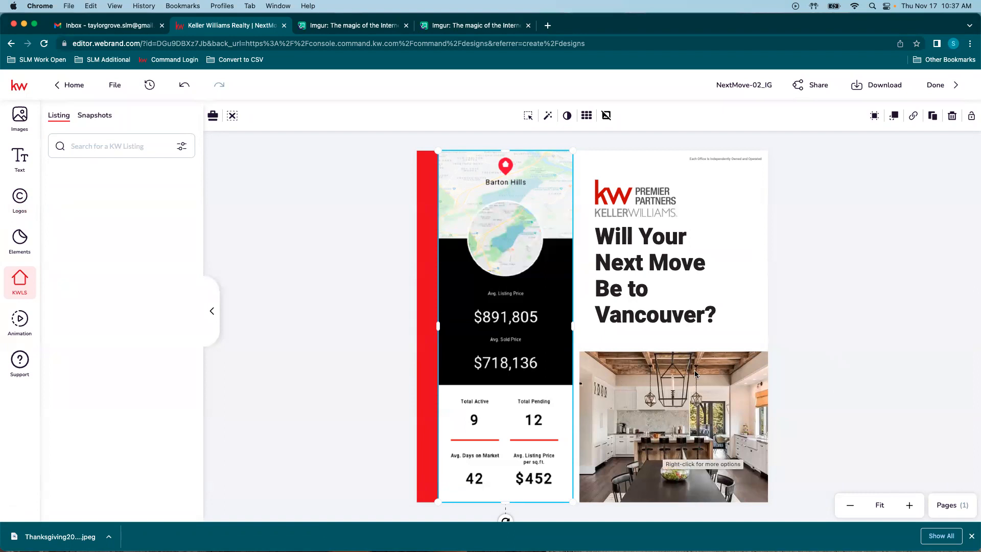
left_click(101, 120)
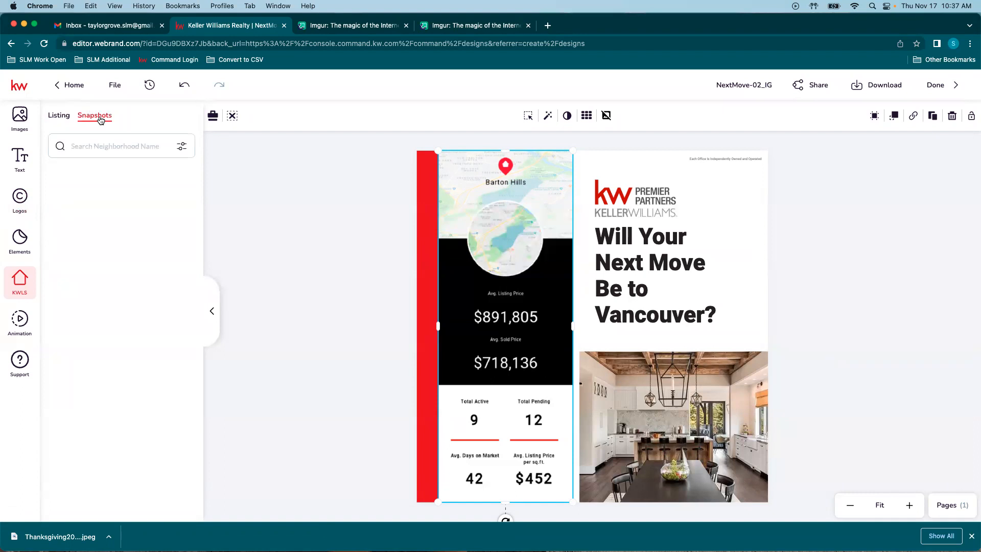
left_click(109, 148)
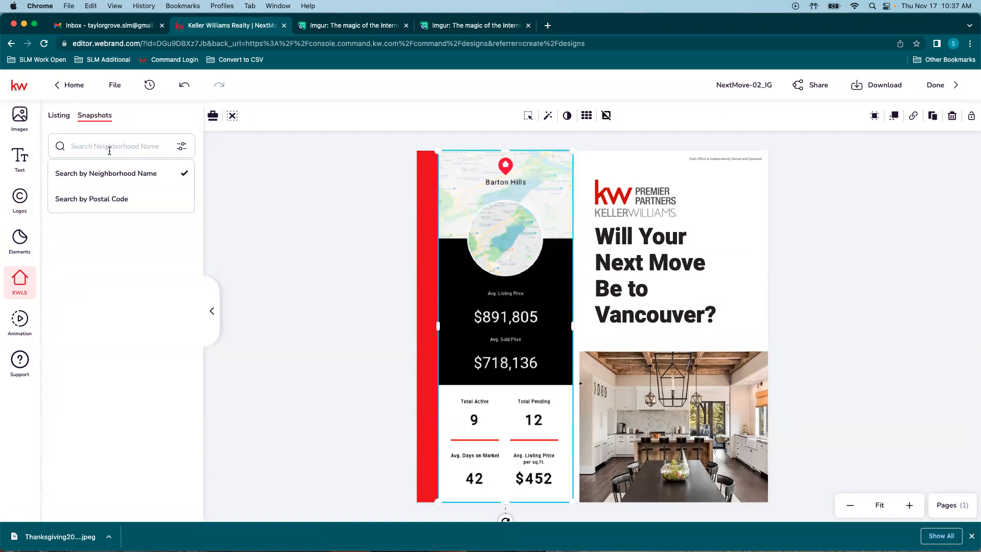
type("vancouver")
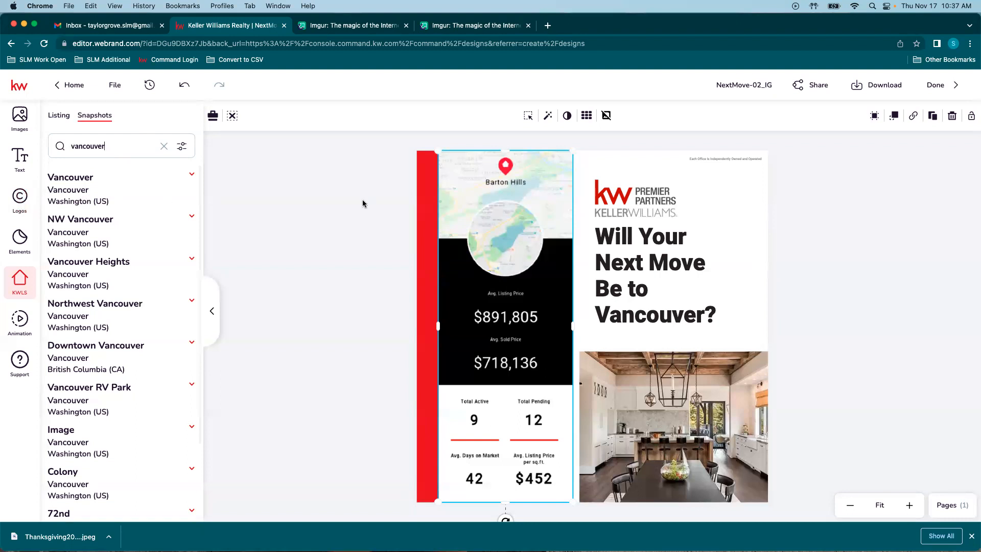
Step: Expand the Vancouver result and swap the Barton Hills stats graphic for its snapshot
left_click(58, 187)
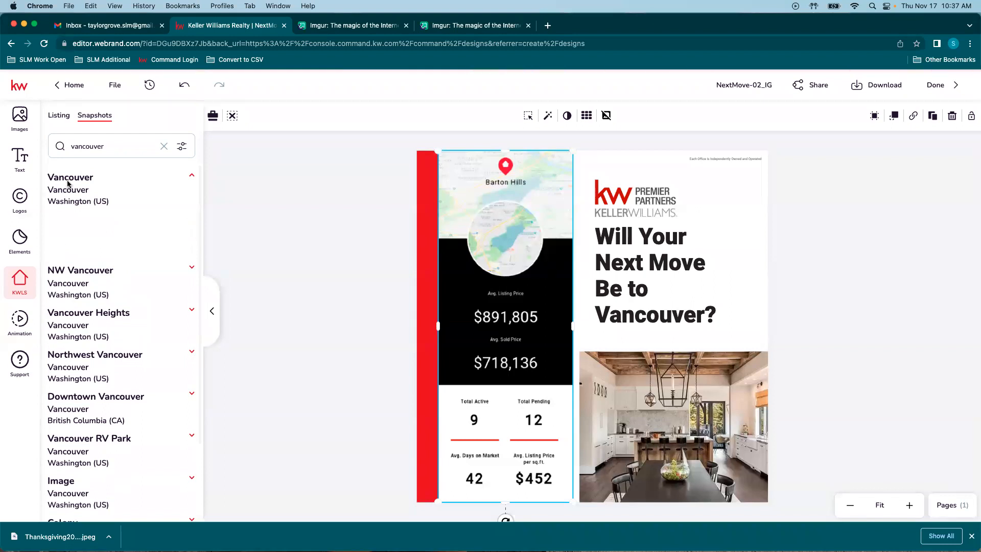
scroll(118, 199, "down", 2)
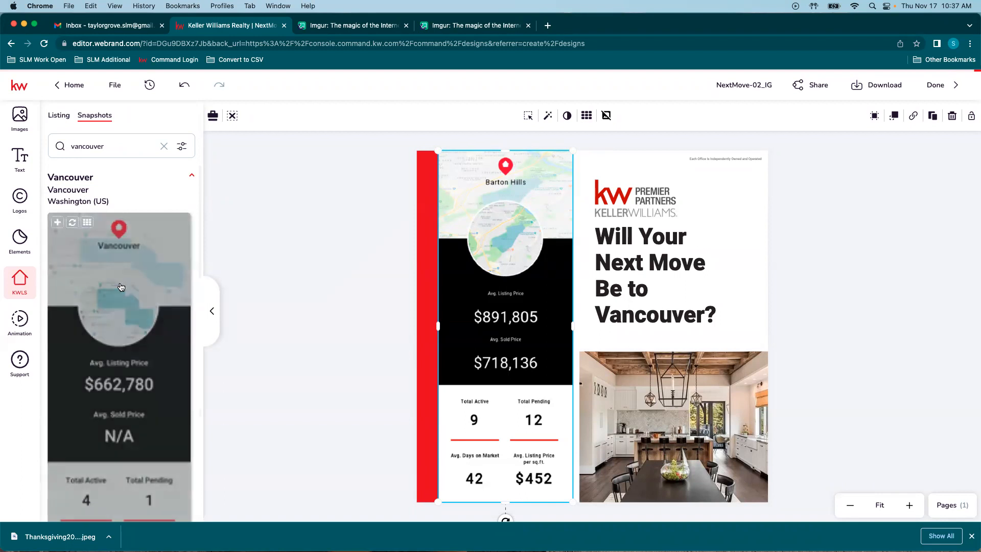
scroll(165, 321, "down", 5)
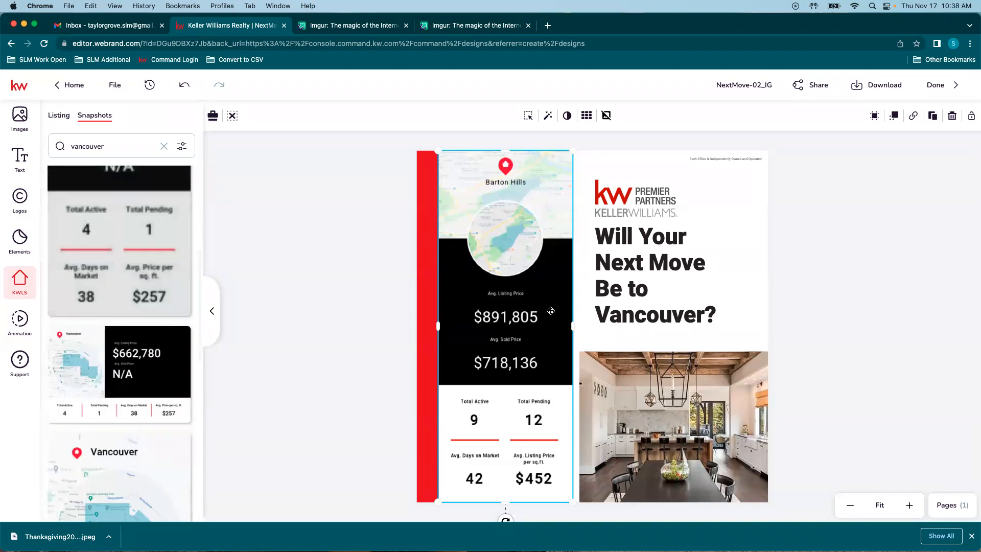
scroll(144, 374, "down", 1)
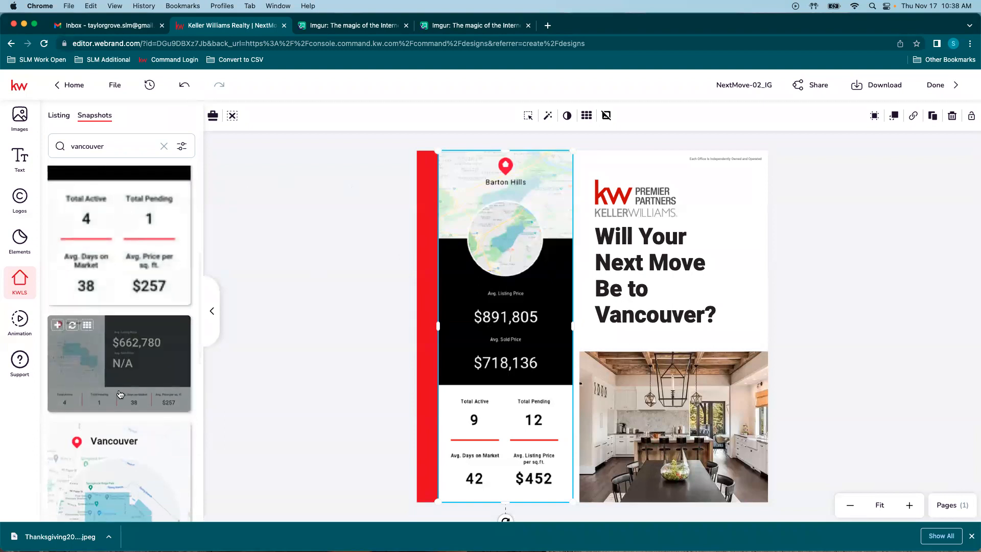
scroll(154, 375, "down", 1)
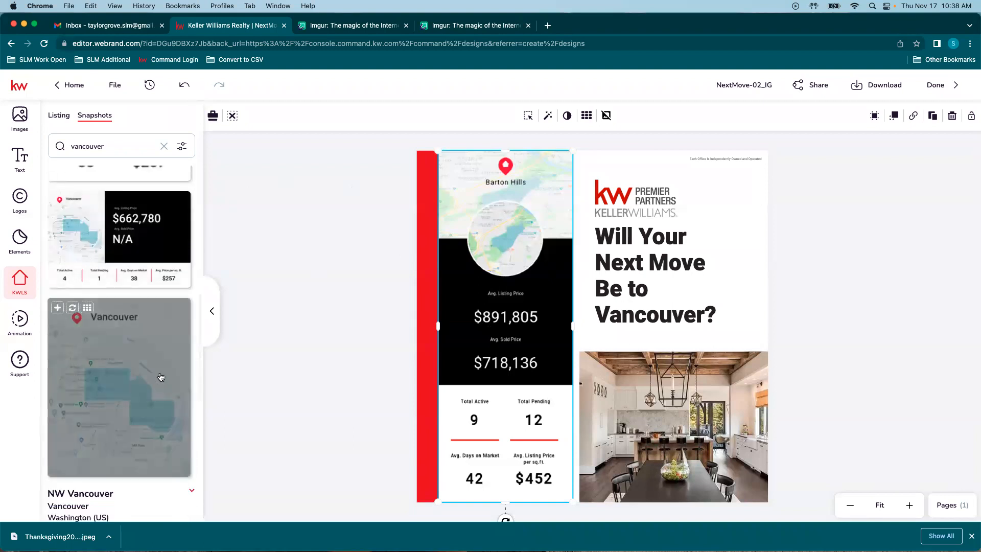
scroll(156, 371, "down", 4)
scroll(114, 258, "up", 6)
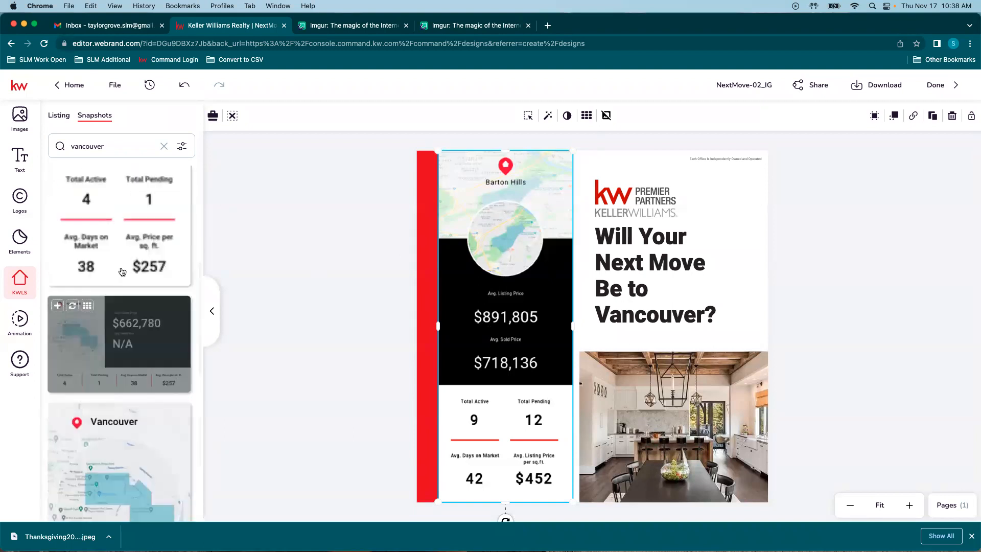
scroll(122, 271, "up", 5)
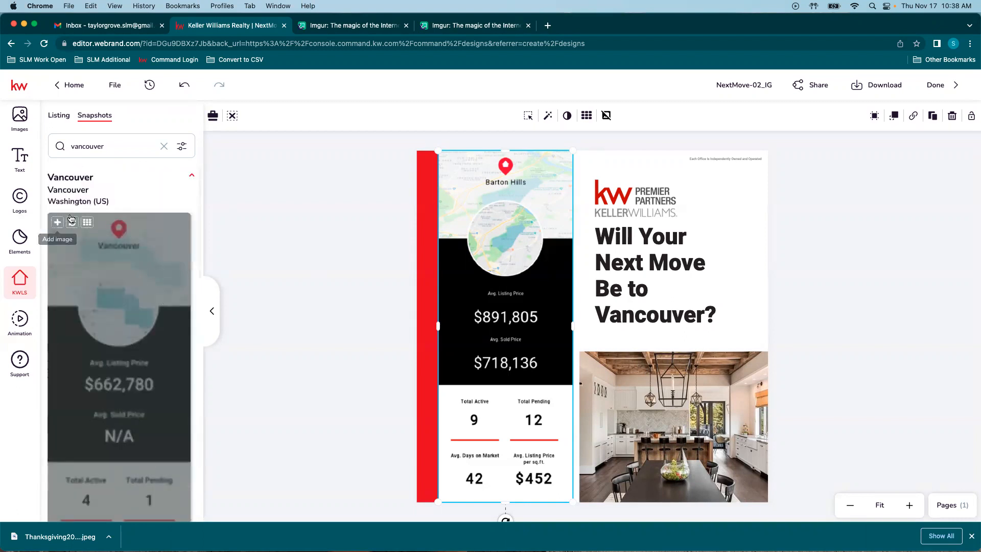
left_click(73, 223)
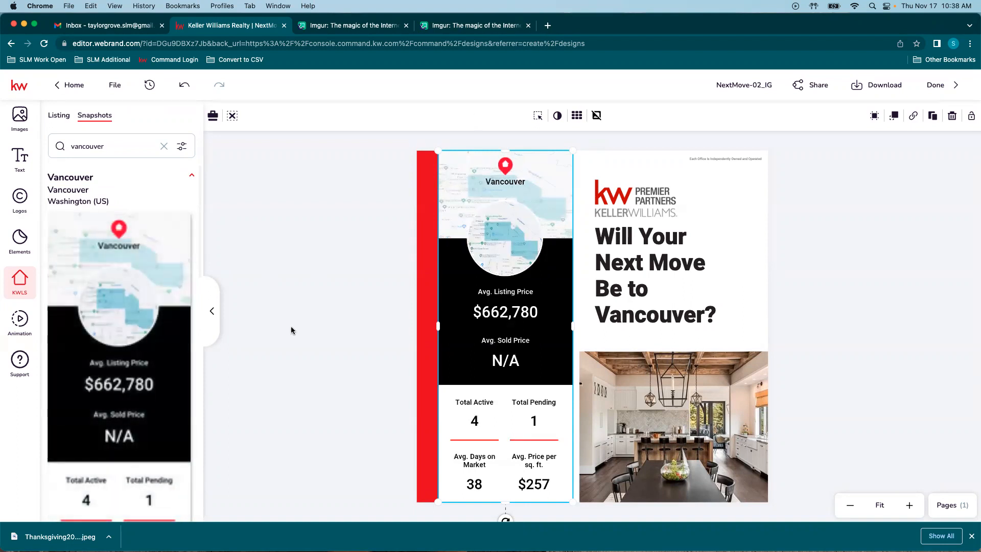
Step: Deselect the snapshot graphic and collapse the Vancouver result
left_click(304, 282)
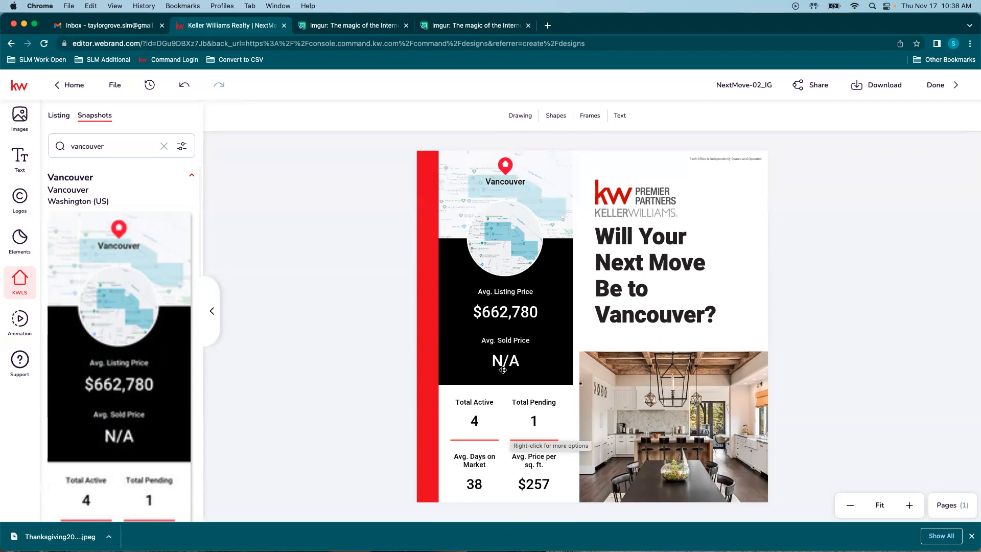
mouse_move(174, 375)
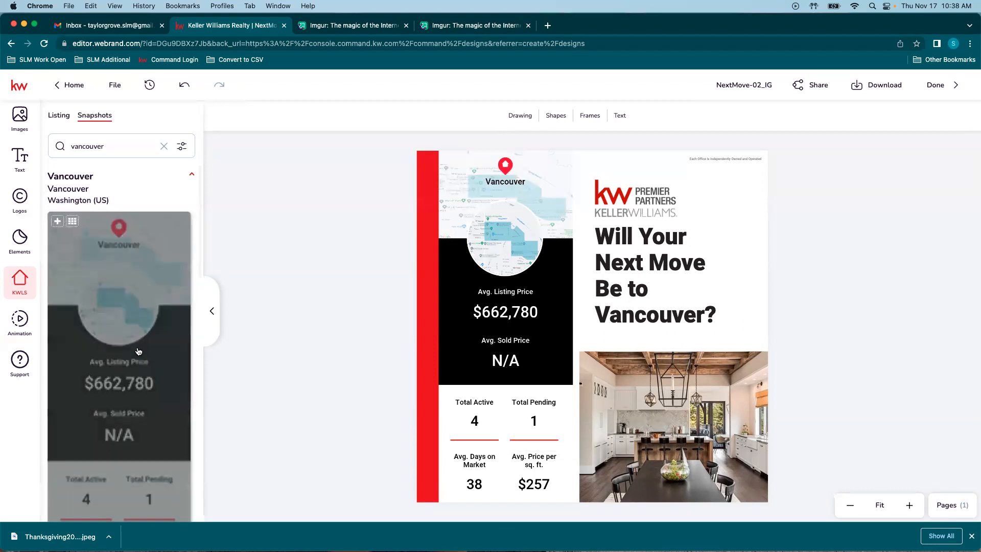
scroll(174, 374, "down", 1)
scroll(160, 289, "up", 2)
left_click(121, 191)
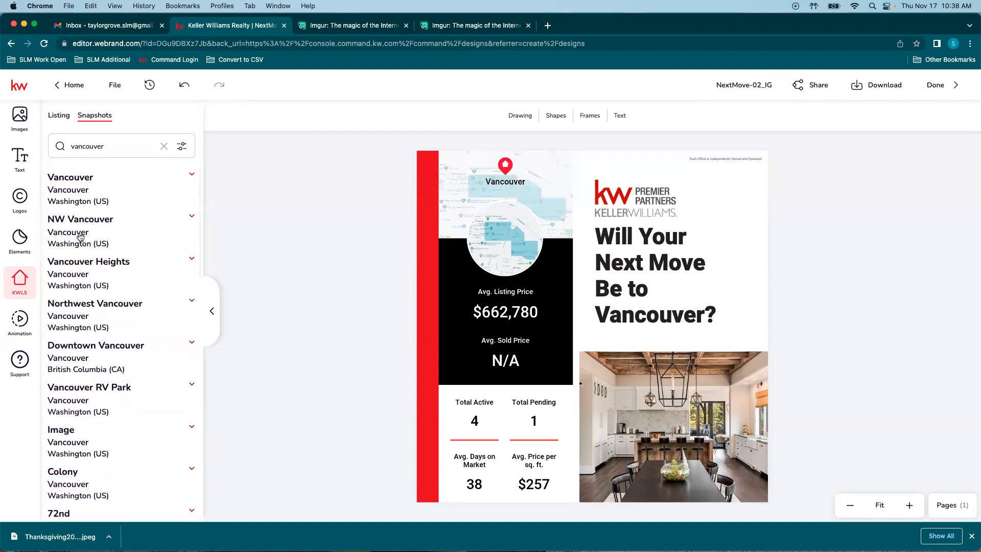
Step: Expand NW Vancouver and replace the stats graphic with NW Vancouver's stats ($579,299)
left_click(182, 221)
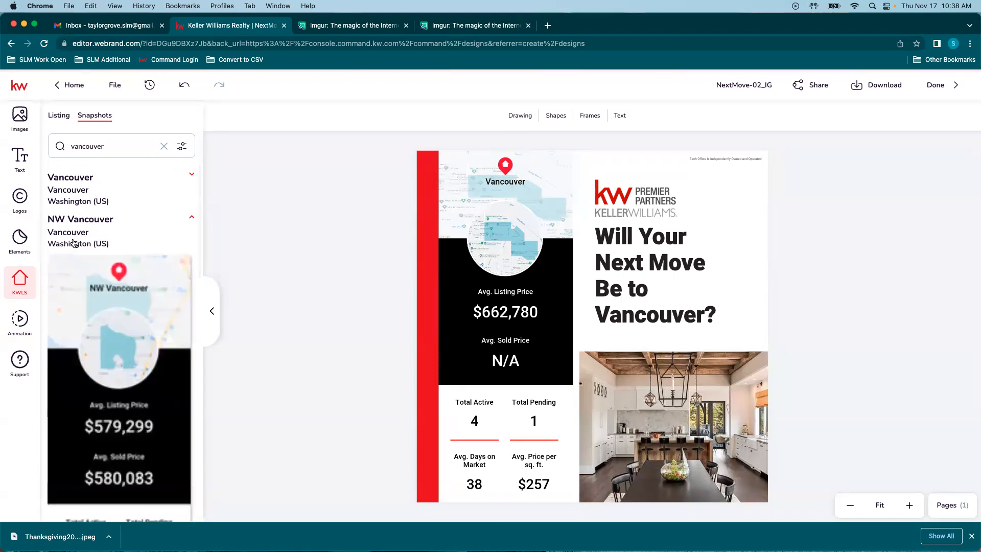
left_click(523, 261)
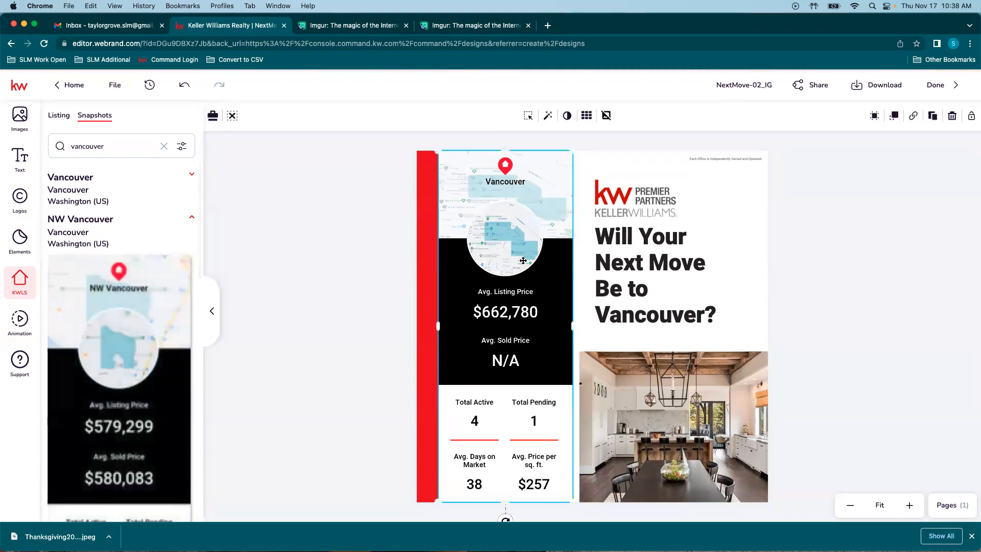
mouse_move(96, 376)
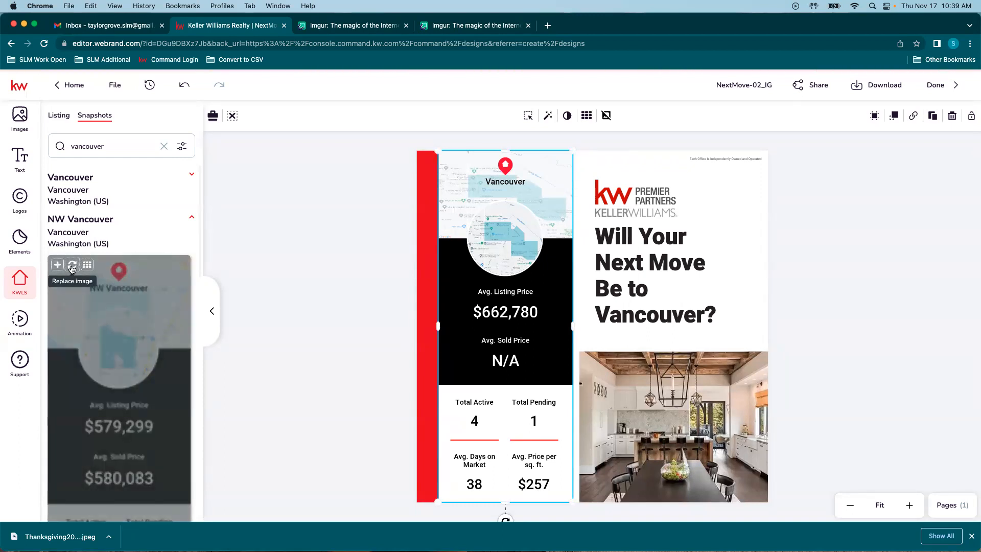
left_click(72, 266)
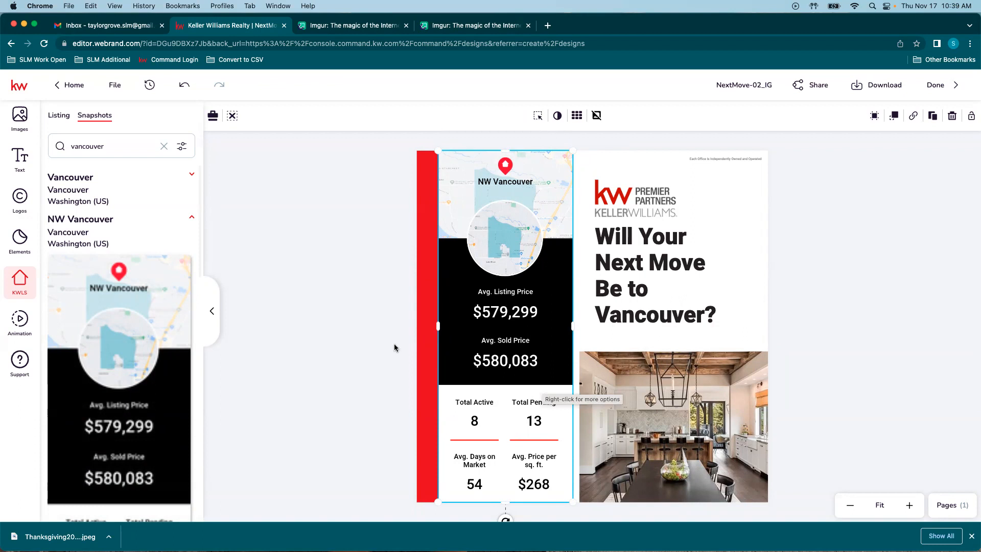
Step: Replace that stats graphic with the NW Vancouver map snapshot
mouse_move(113, 391)
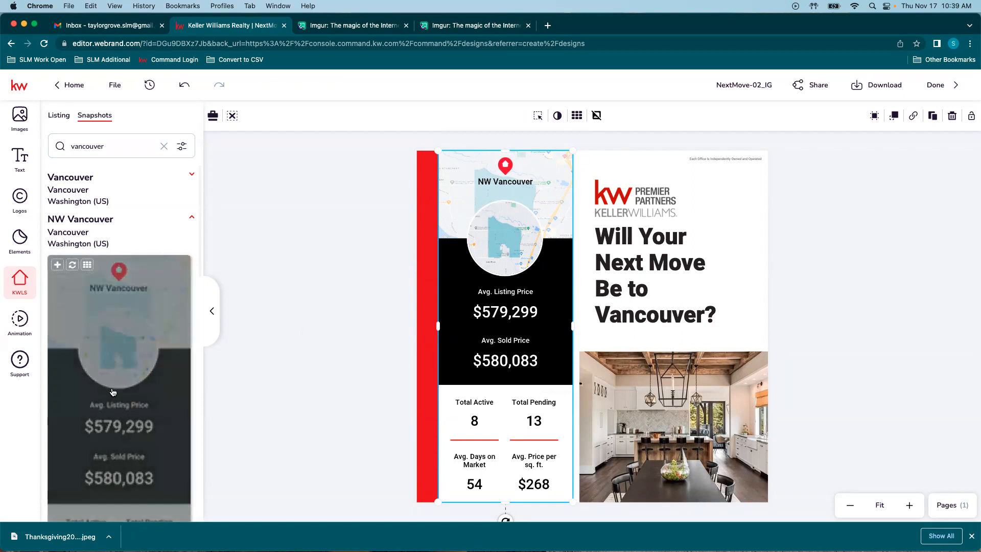
scroll(113, 391, "down", 7)
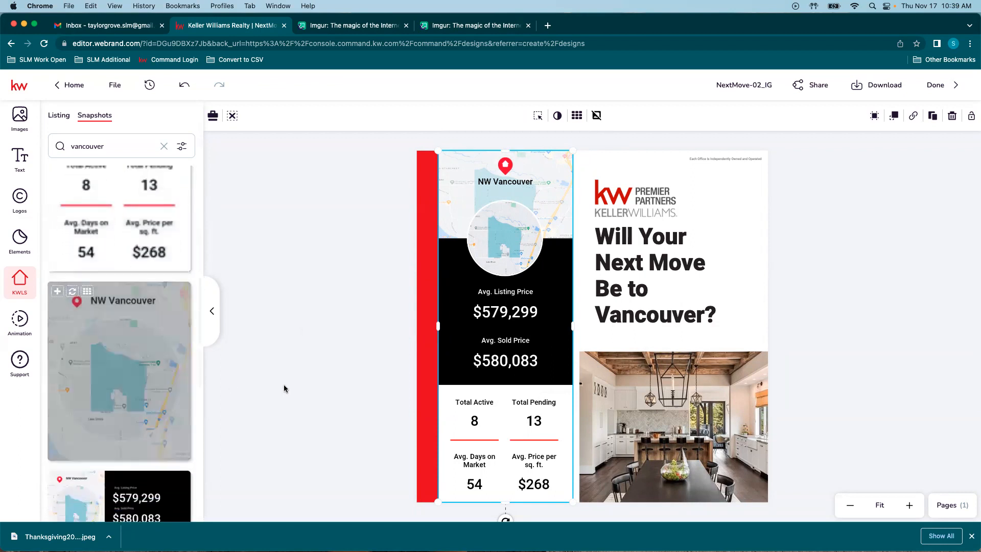
scroll(132, 386, "down", 1)
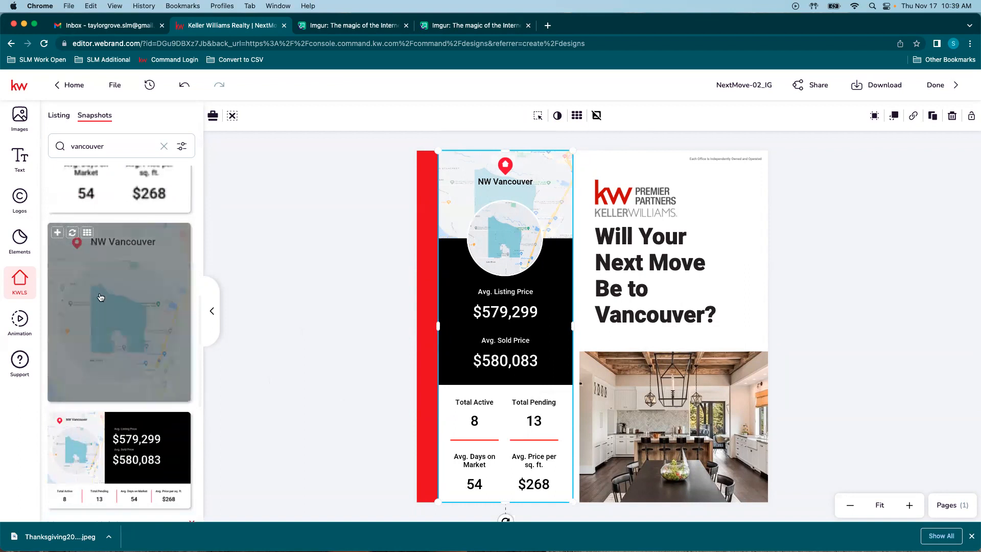
scroll(121, 337, "down", 1)
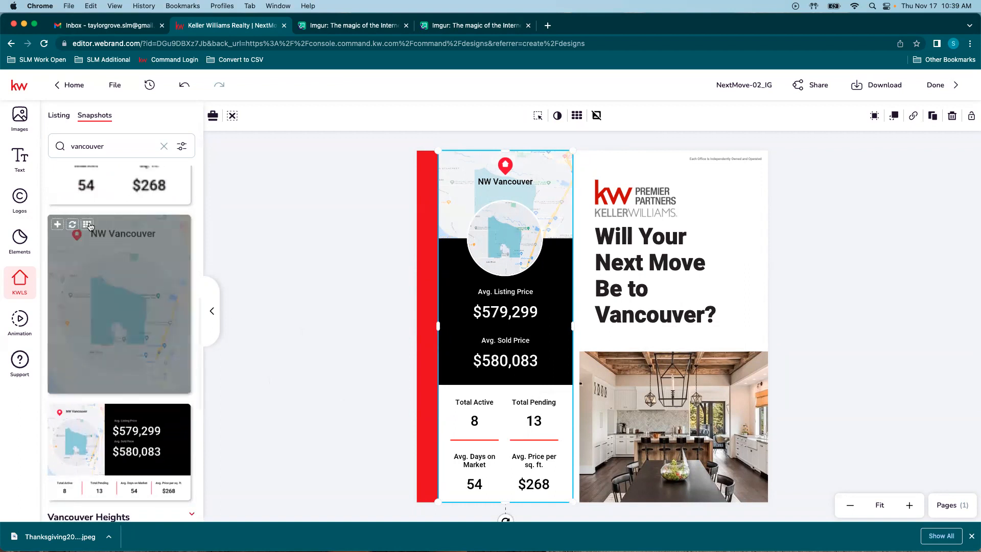
left_click(71, 226)
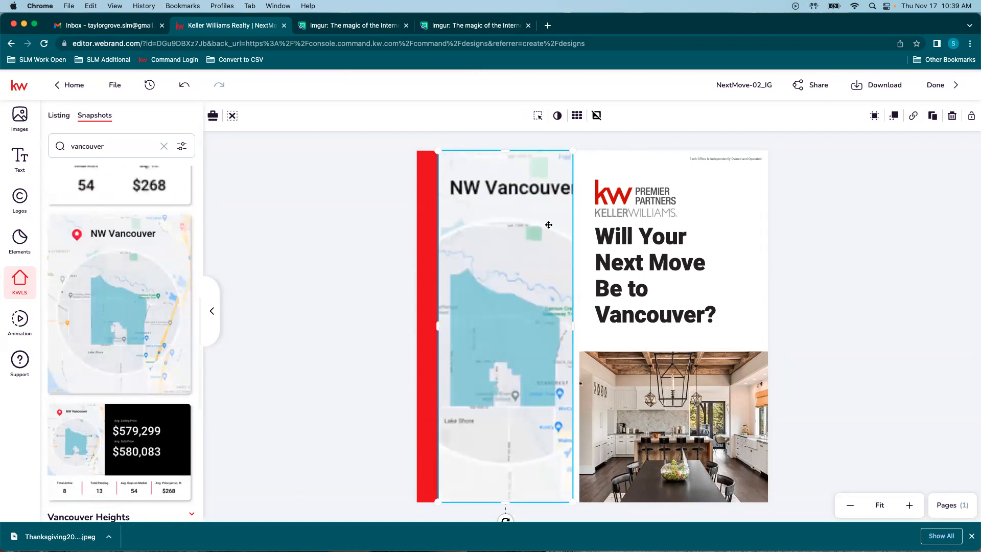
Step: Re-add the NW Vancouver map, placing it under the red bar and shrinking it to the column
key("BackSpace")
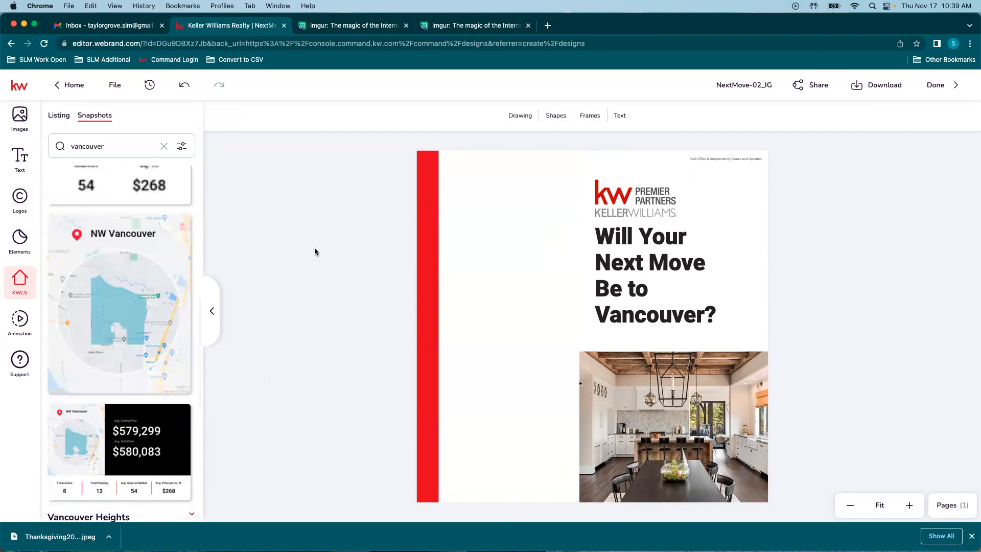
left_click(56, 226)
left_click_drag(573, 257, 534, 223)
left_click_drag(666, 433, 575, 327)
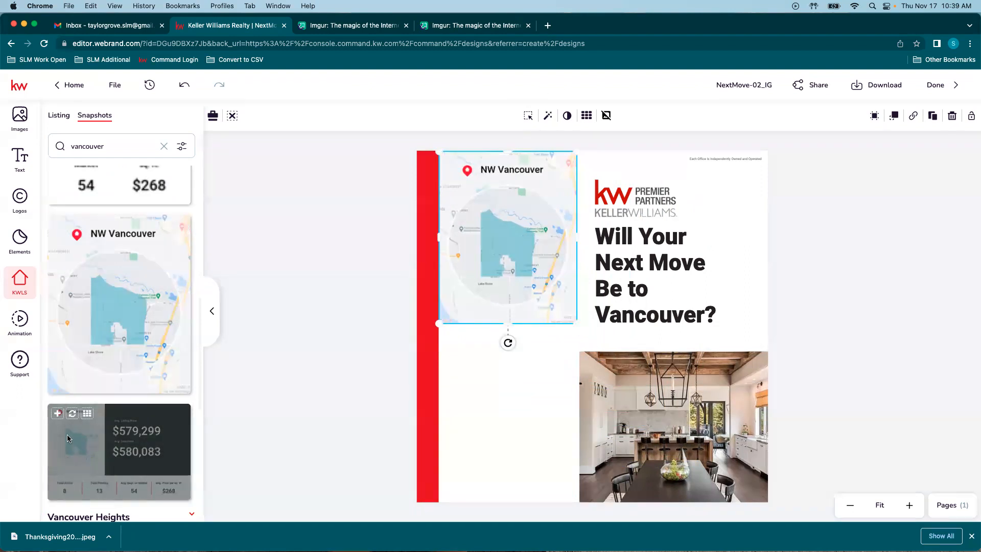
Step: Add the NW Vancouver stats snapshot below the map, sized to the left column
left_click(57, 413)
left_click_drag(611, 343, 618, 409)
left_click_drag(720, 513, 578, 421)
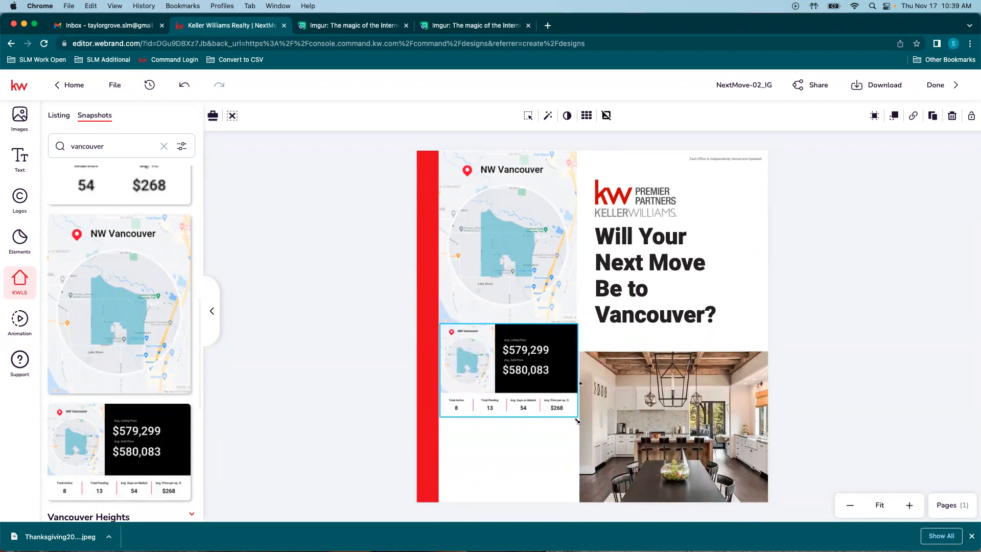
left_click(523, 469)
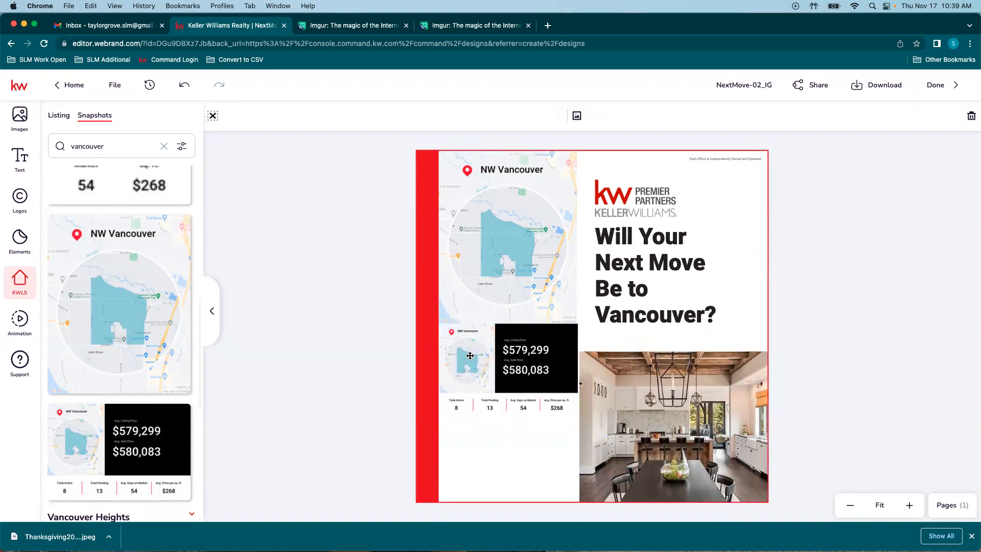
scroll(136, 449, "down", 4)
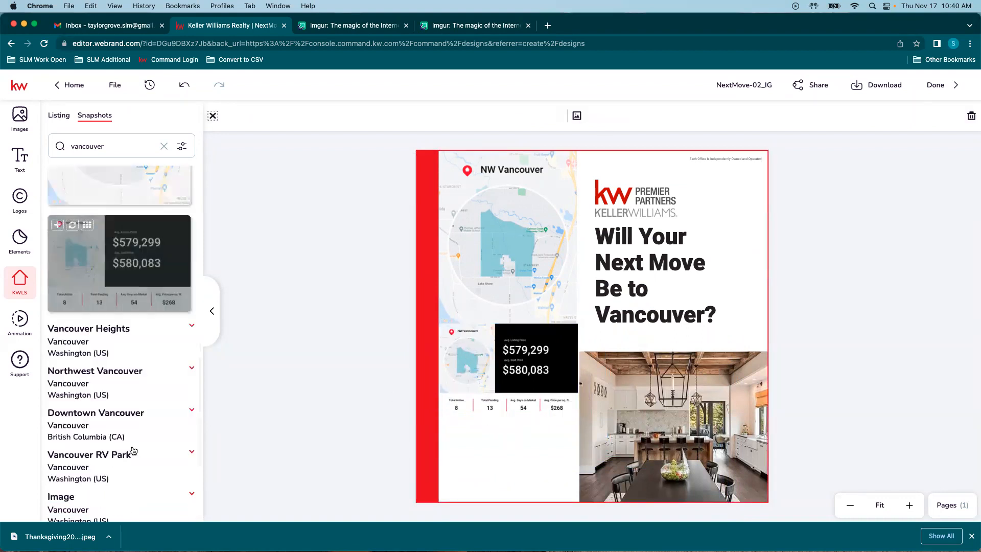
scroll(125, 397, "up", 2)
Step: Delete the NW Vancouver map and move the stats card to the top of the column
left_click(508, 371)
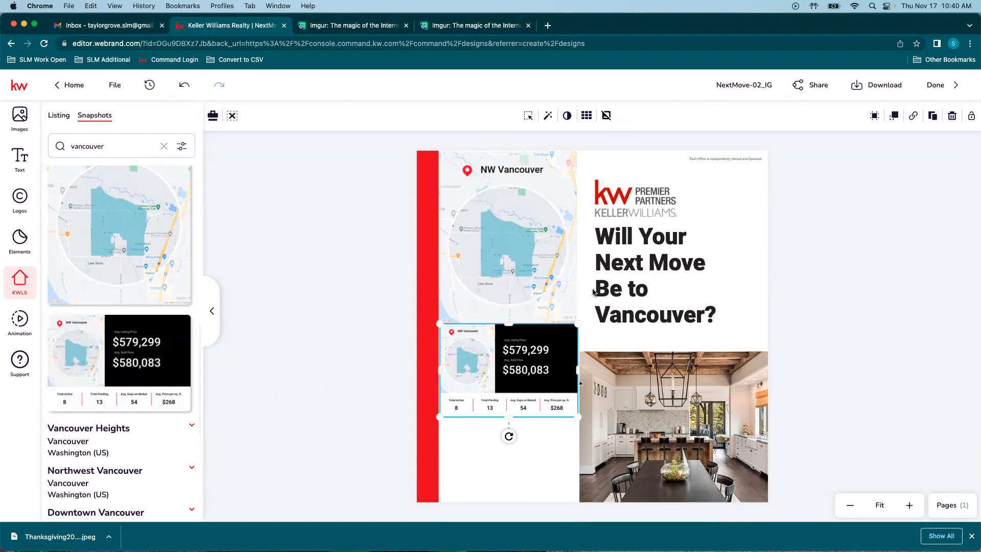
left_click(480, 249)
key("Delete")
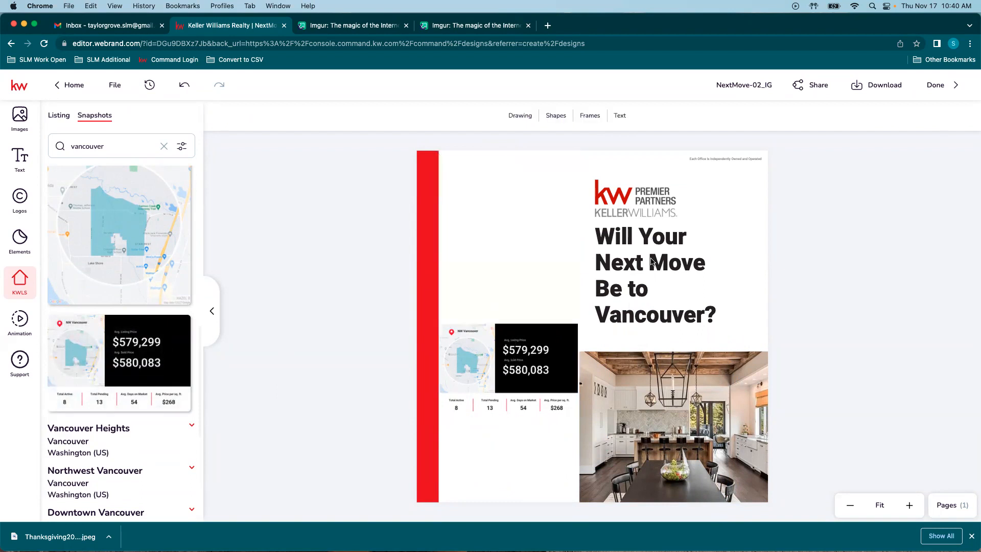
left_click_drag(512, 343, 525, 182)
scroll(135, 215, "up", 4)
scroll(134, 208, "down", 7)
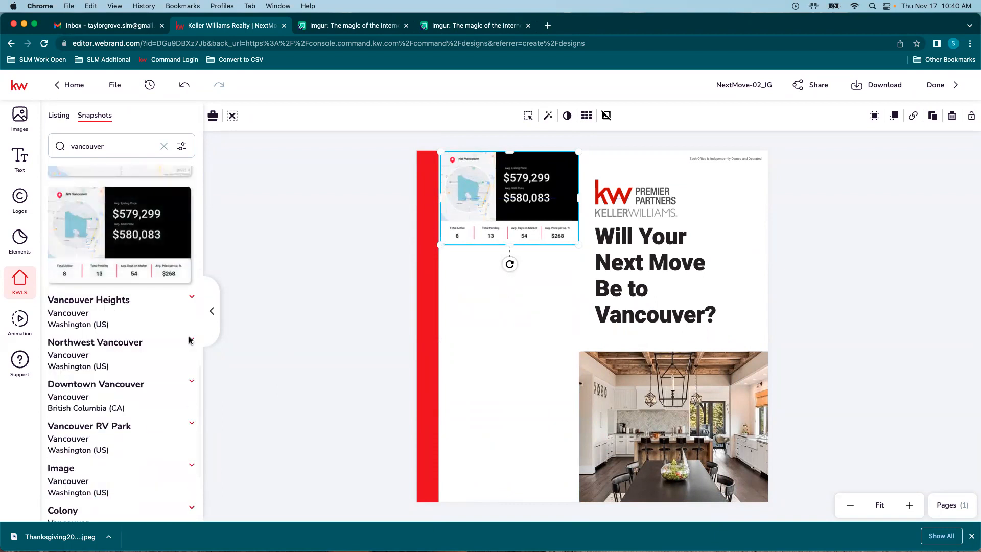
Step: Add the Northwest Vancouver snapshot ($507,857) below the first card, shrunk to fit the column
left_click(191, 339)
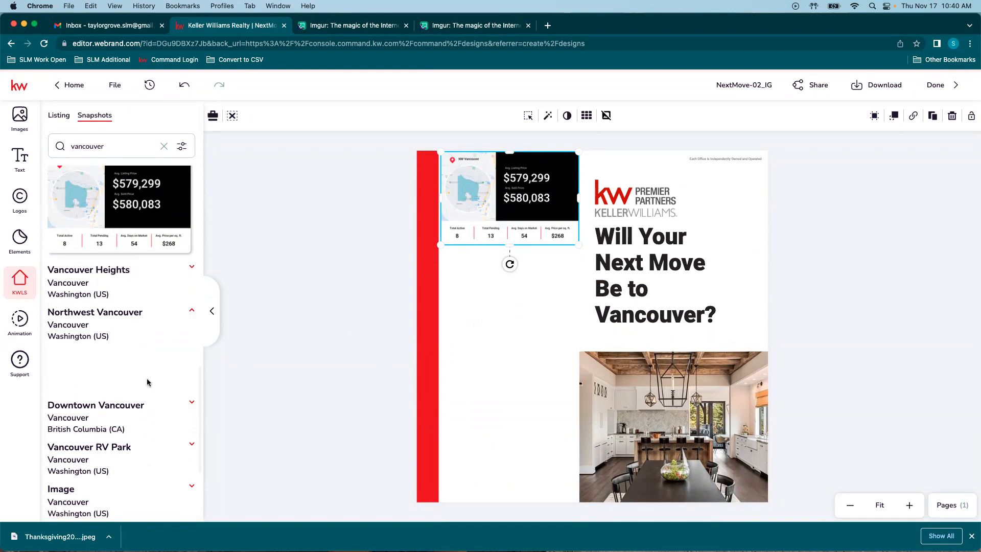
scroll(148, 342, "down", 1)
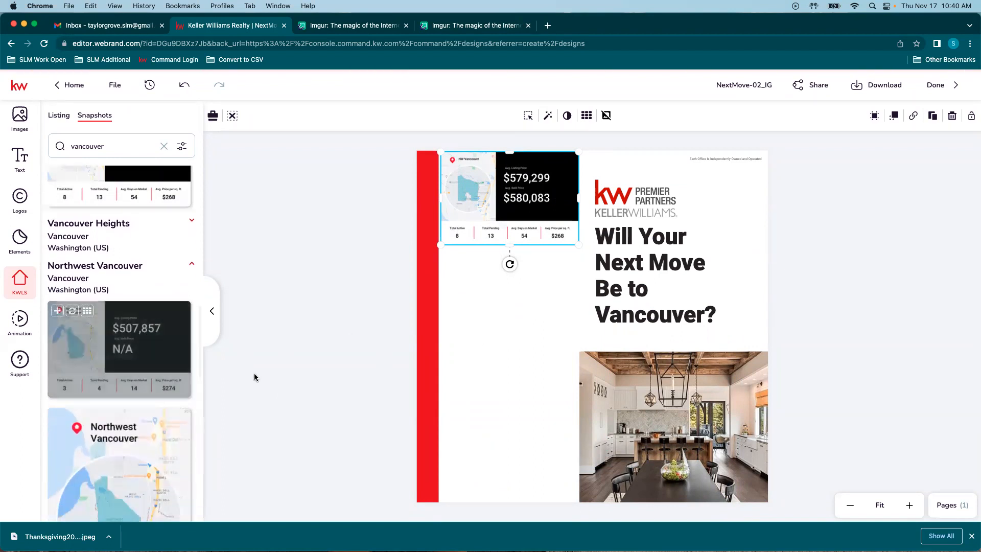
left_click(58, 311)
left_click_drag(621, 267, 613, 298)
left_click_drag(723, 431, 581, 314)
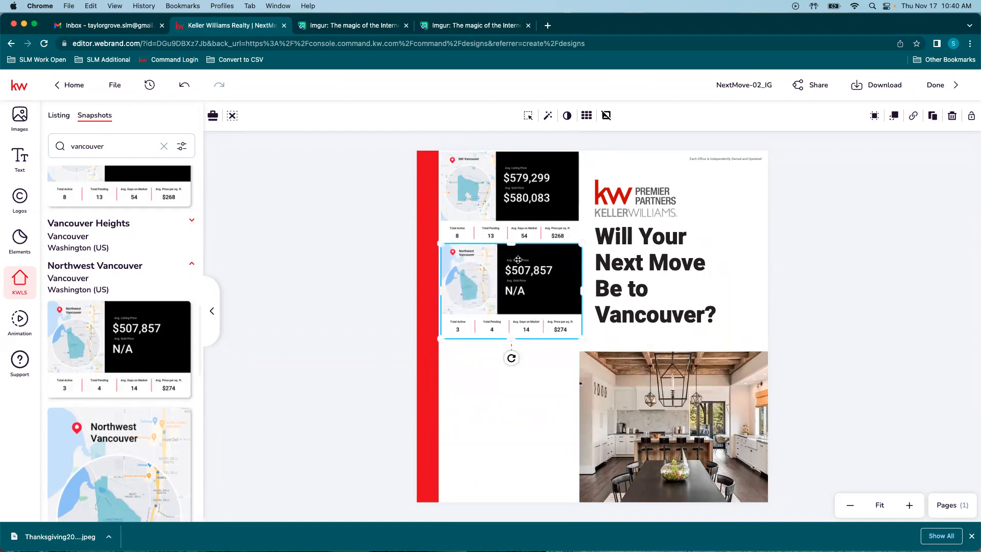
Step: Duplicate the Northwest Vancouver card and place the copy lower in the column
left_click(932, 115)
left_click_drag(531, 253, 522, 348)
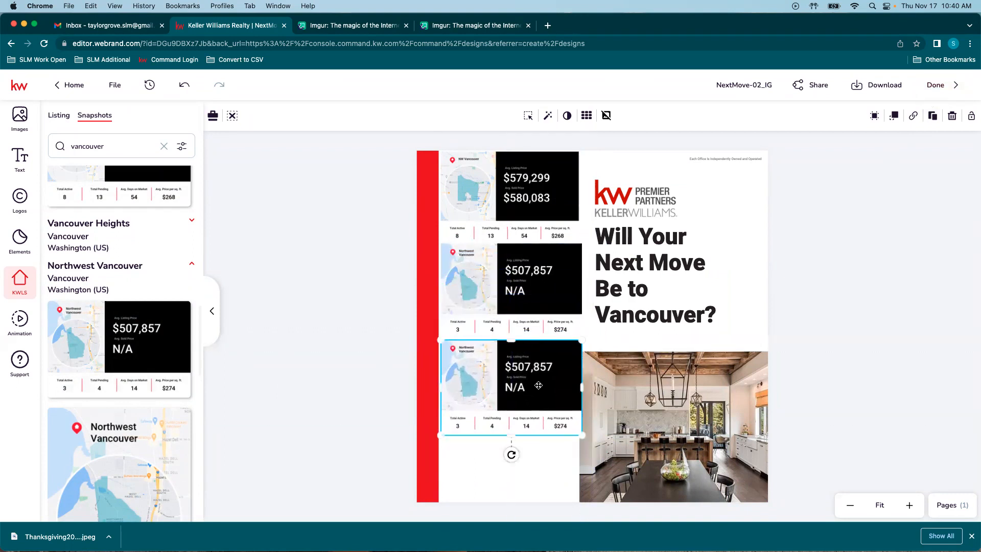
scroll(135, 373, "down", 10)
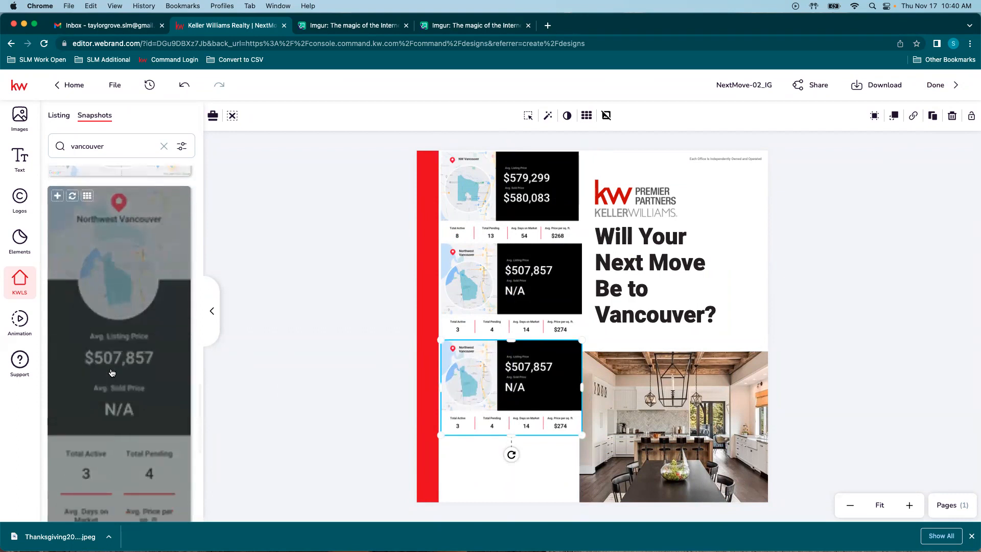
Step: Expand and collapse the Downtown Vancouver entry to check its snapshot
left_click(115, 251)
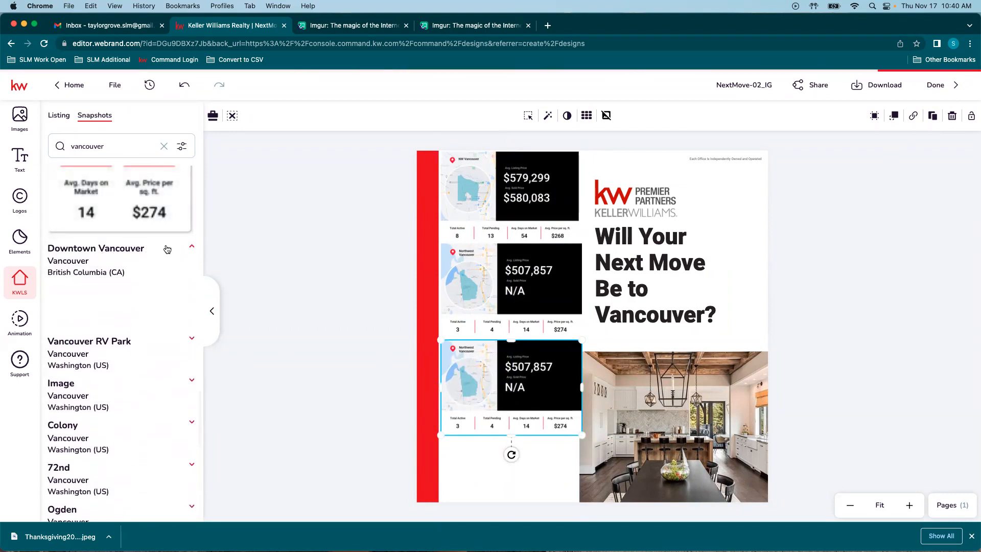
left_click(167, 250)
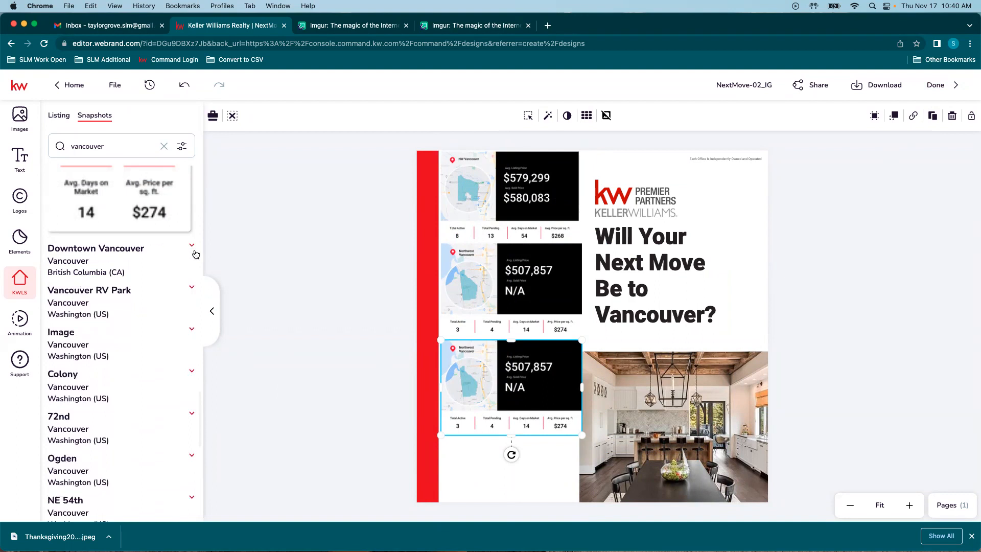
left_click(195, 252)
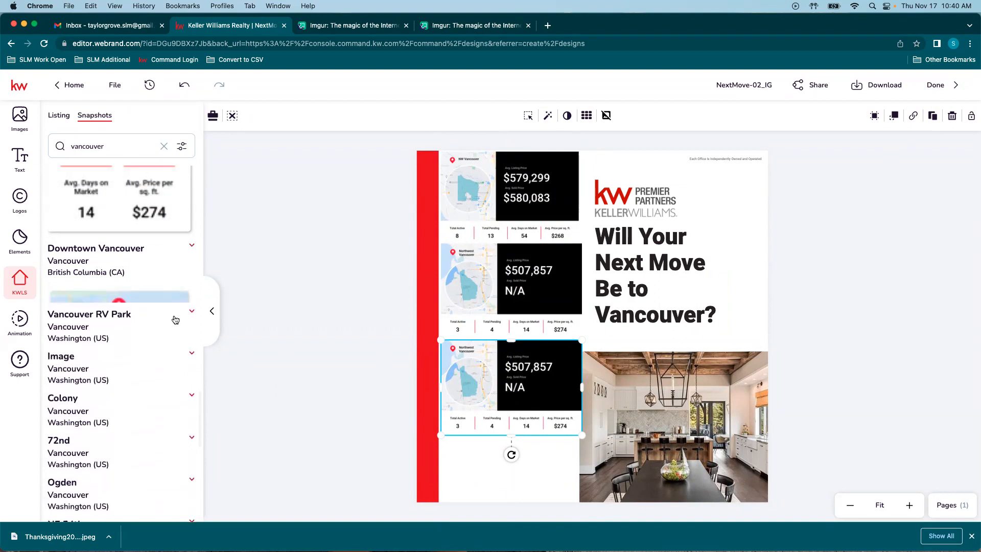
left_click(194, 247)
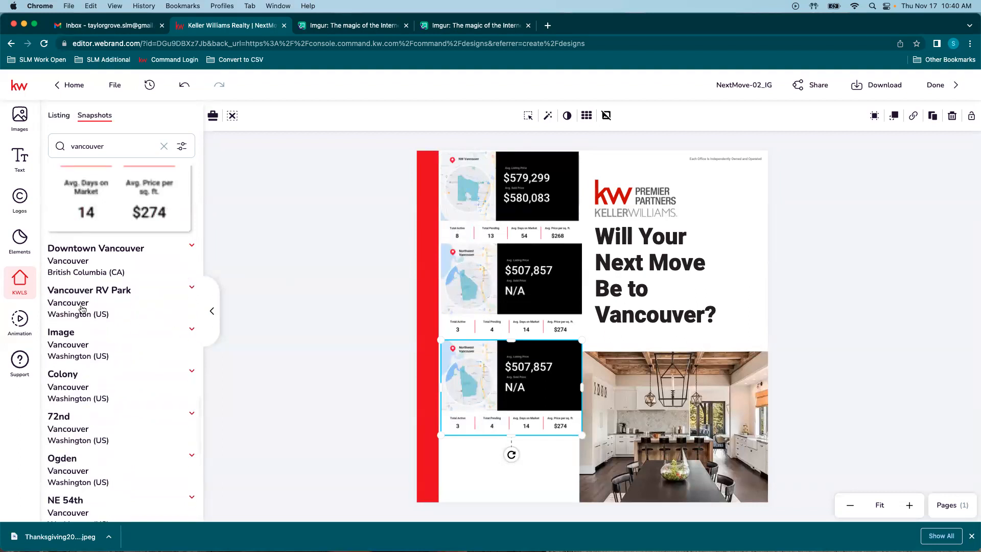
Step: Replace the bottom stats card with the Felida snapshot ($816,087, $899,125)
scroll(69, 364, "down", 2)
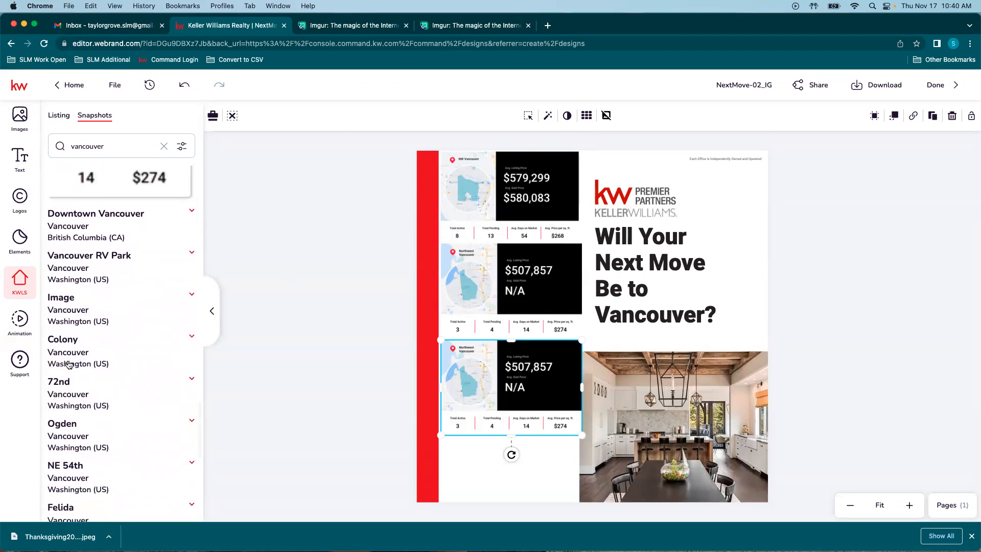
scroll(69, 364, "down", 5)
left_click(64, 390)
scroll(112, 393, "down", 1)
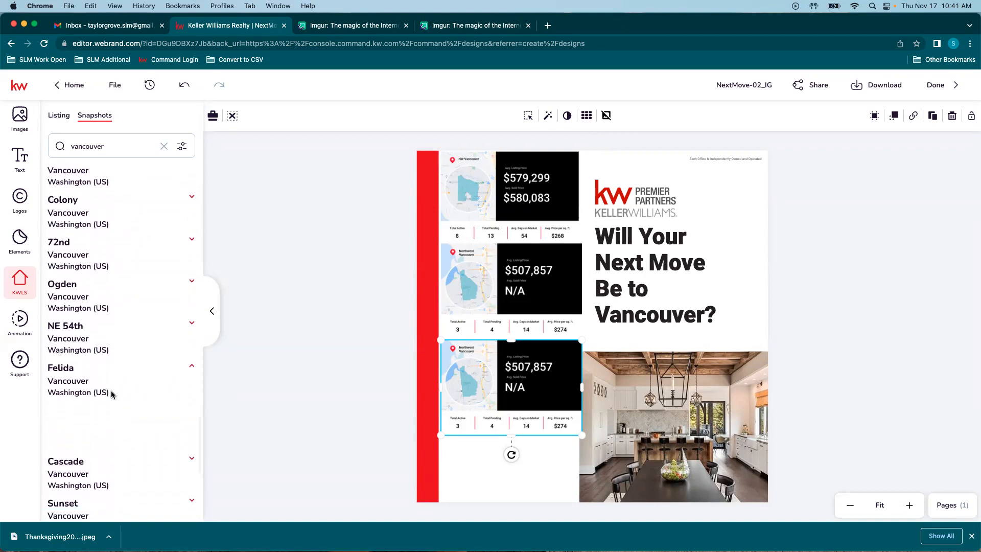
scroll(110, 368, "down", 3)
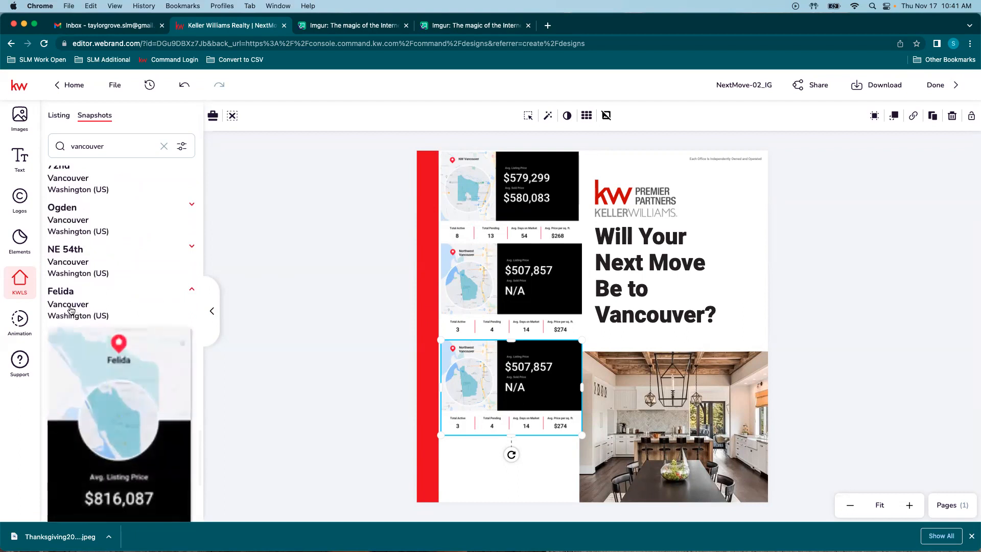
scroll(110, 354, "down", 10)
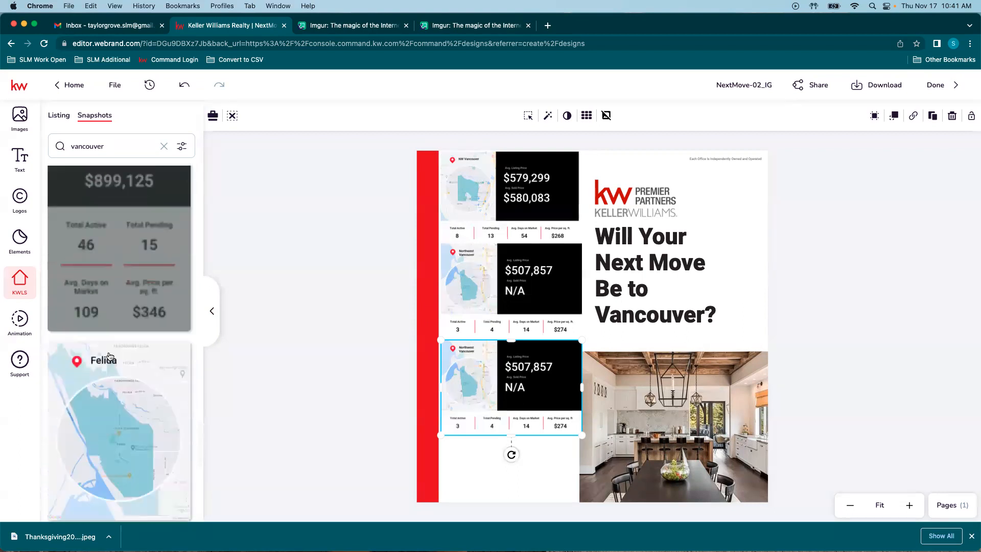
scroll(109, 354, "down", 5)
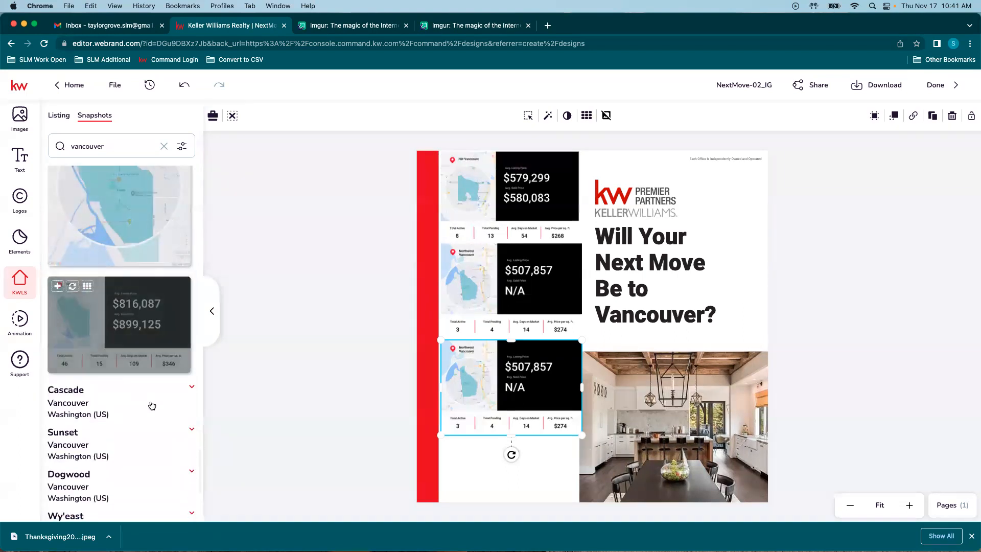
left_click(59, 286)
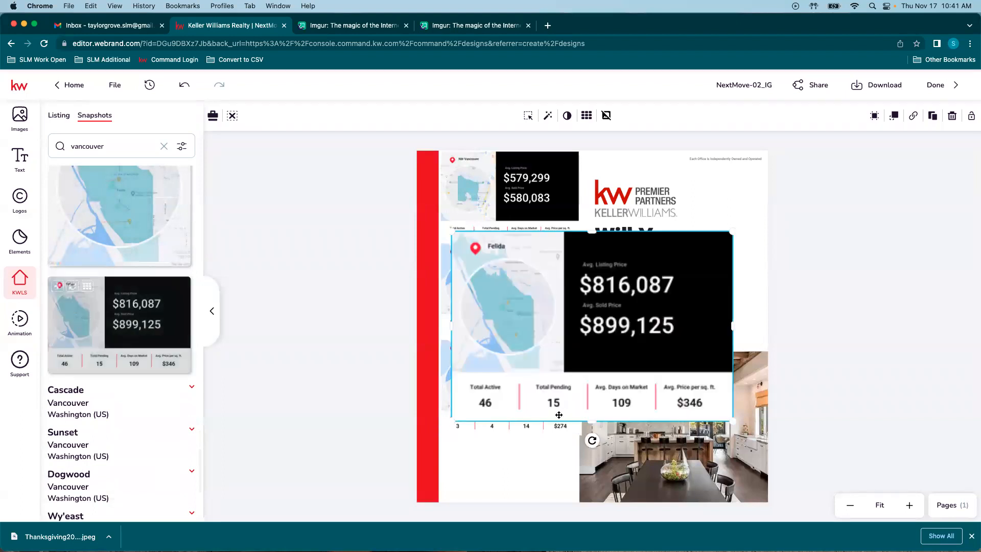
key("Delete")
left_click(541, 360)
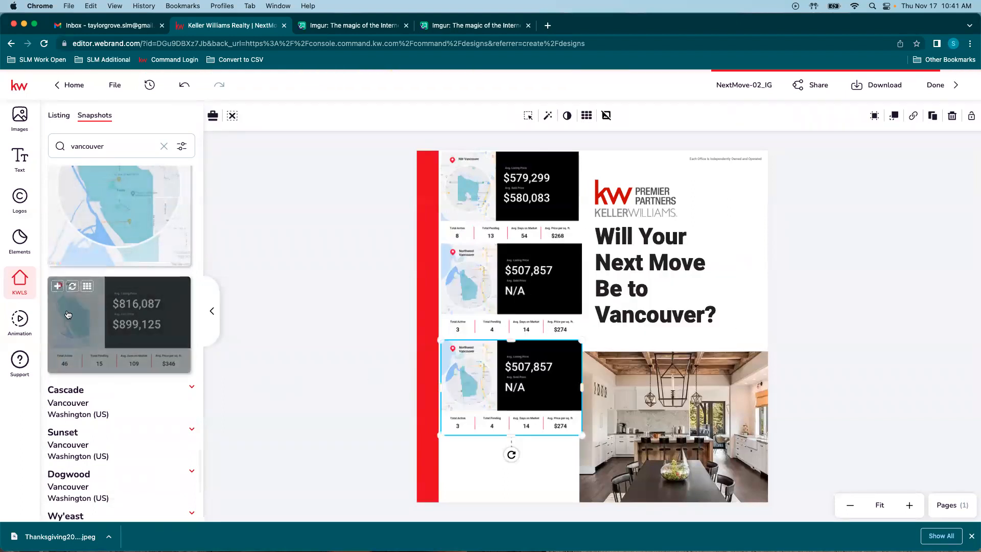
left_click(72, 288)
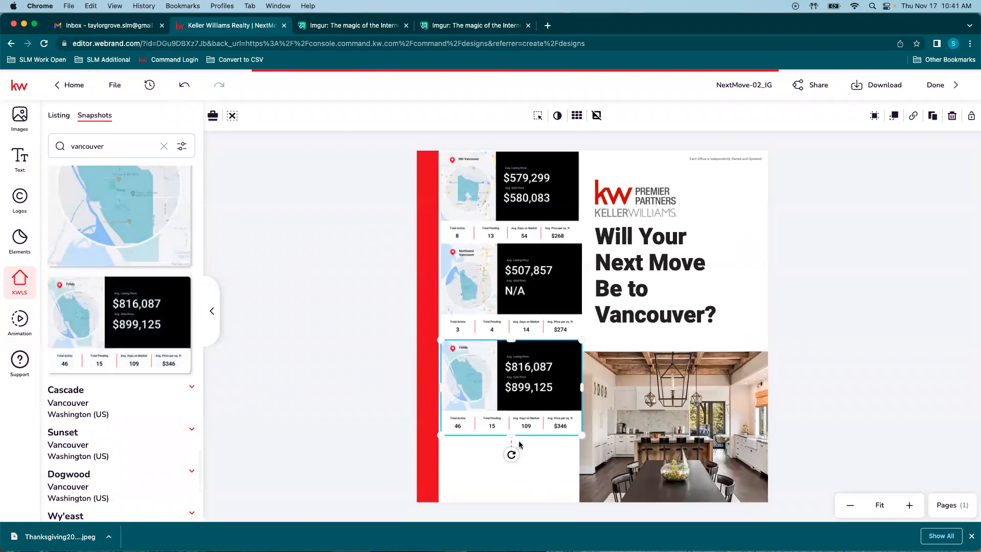
Step: Space the three stats cards evenly down the left column
left_click_drag(507, 376, 507, 406)
left_click_drag(510, 290, 510, 302)
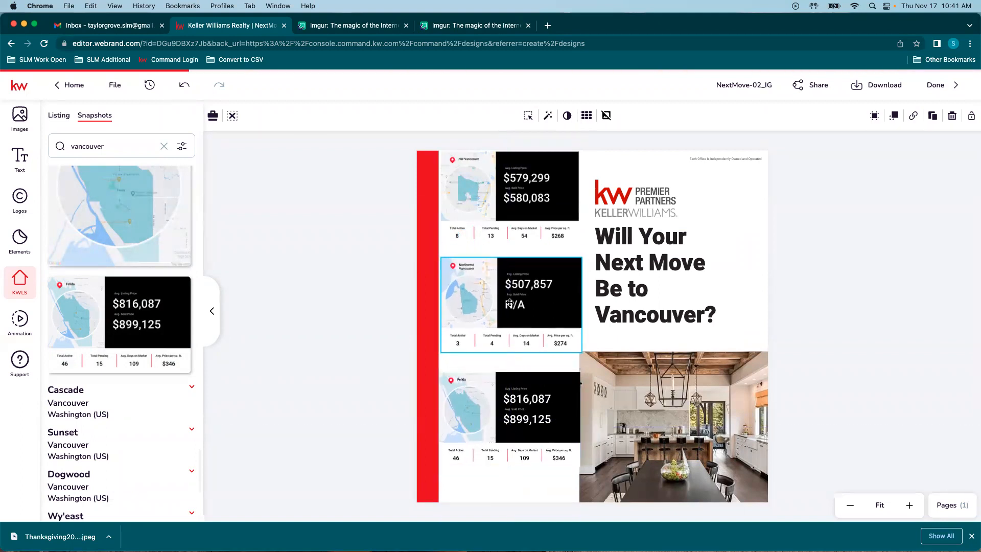
left_click_drag(512, 202, 512, 208)
left_click_drag(517, 307, 517, 318)
left_click_drag(506, 398, 506, 411)
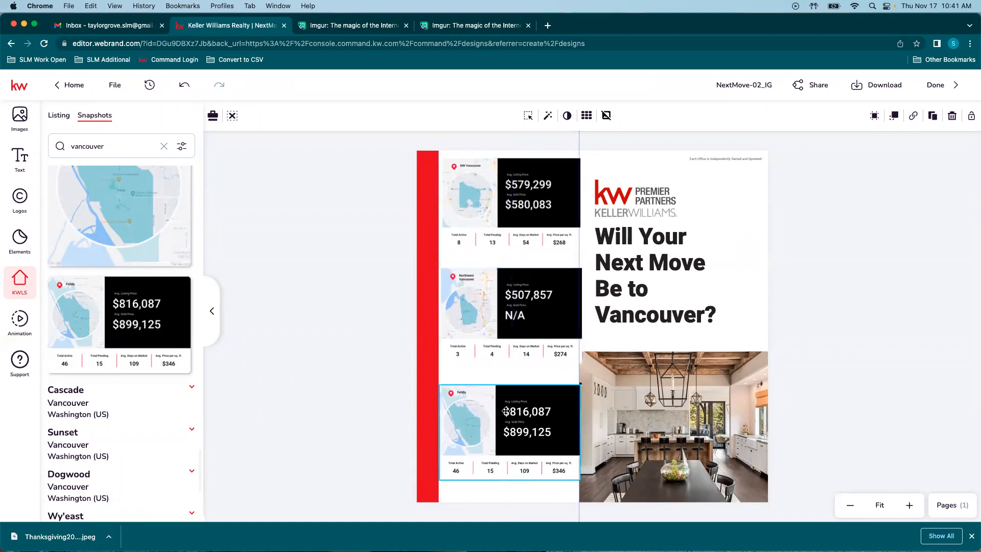
Step: Select the kitchen photo and switch the KWLS panel to KW listing search
left_click(672, 425)
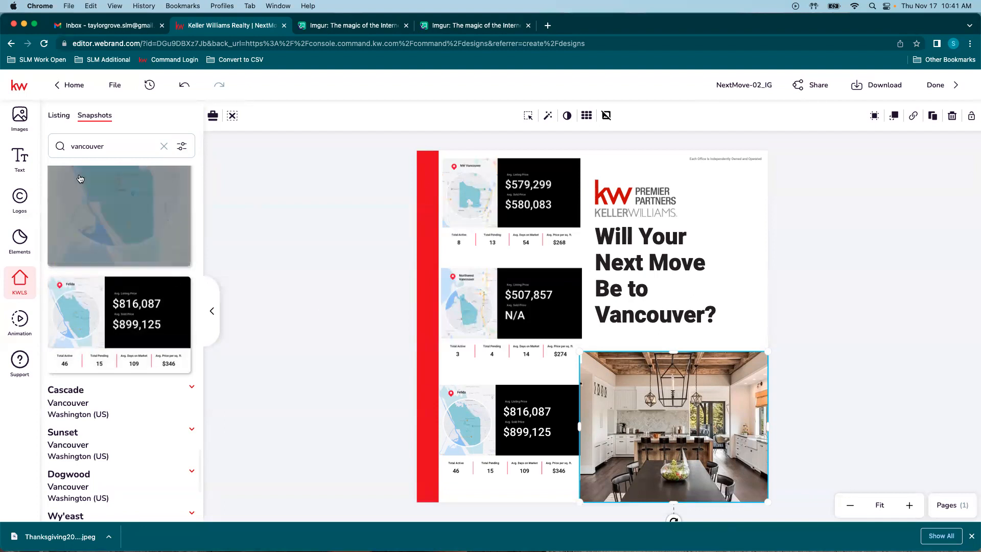
left_click(60, 116)
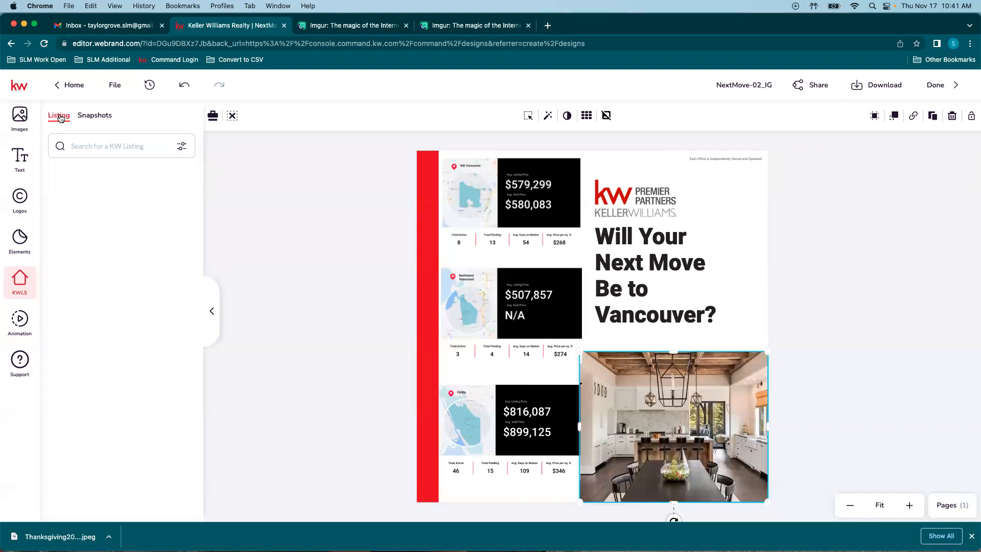
left_click(104, 146)
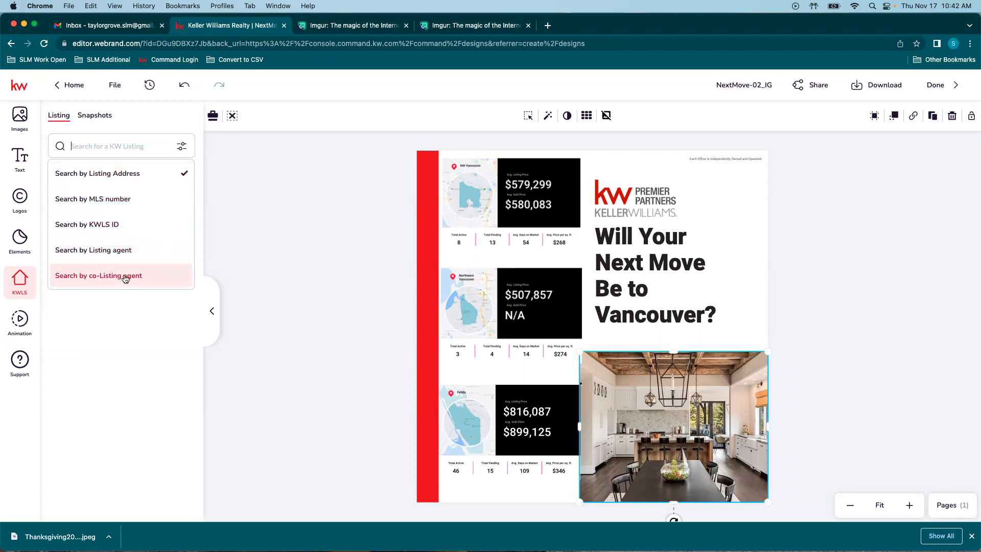
left_click(94, 147)
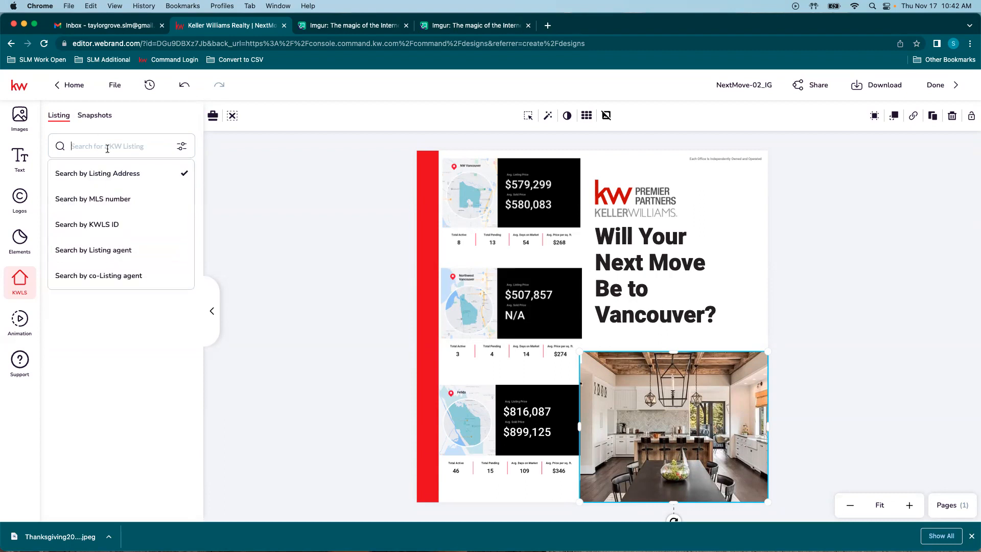
key("Return")
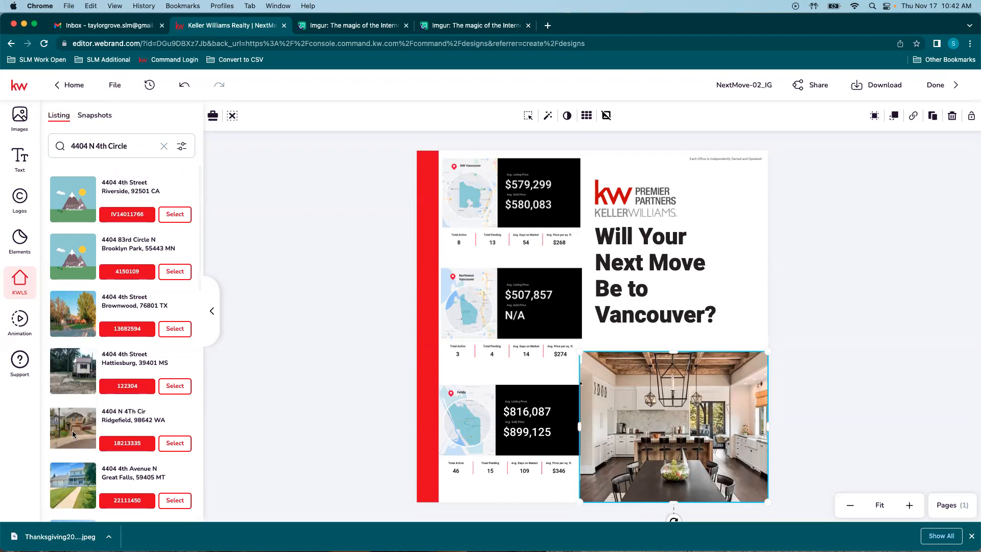
scroll(73, 434, "down", 1)
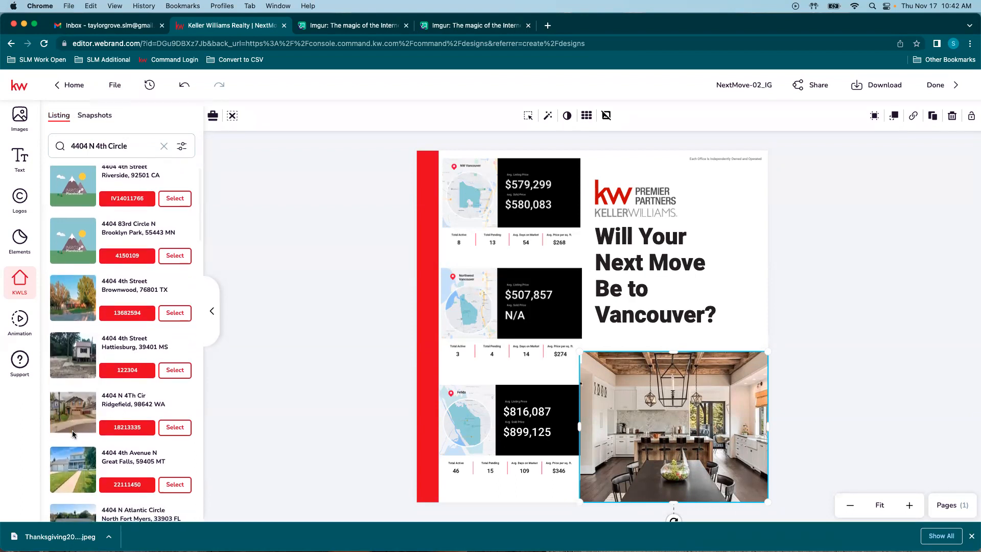
scroll(72, 434, "down", 5)
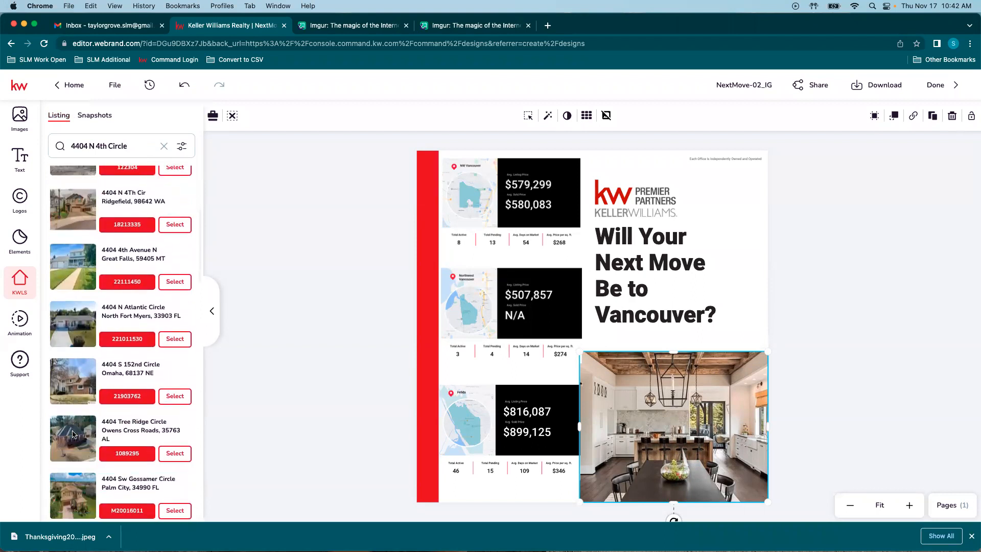
scroll(73, 434, "down", 1)
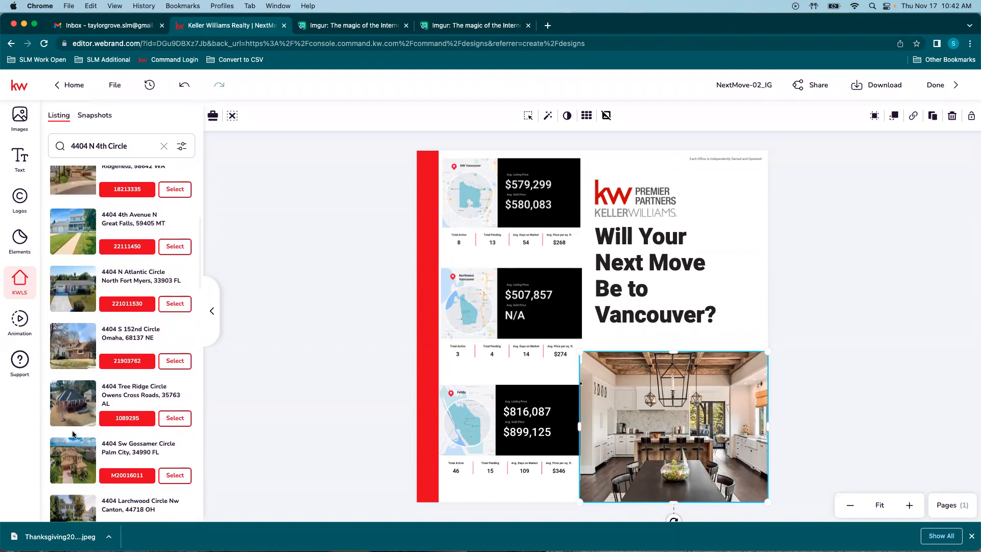
scroll(73, 434, "down", 6)
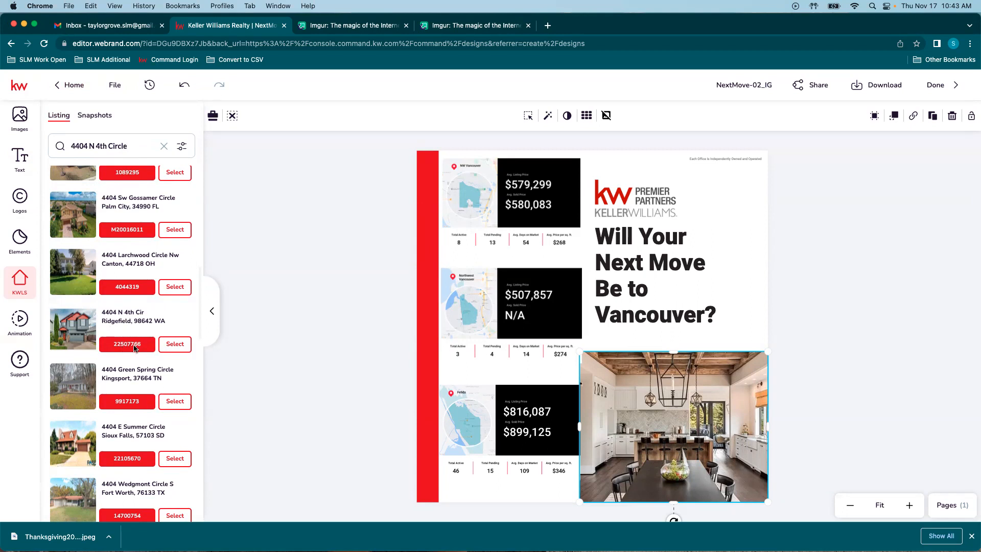
left_click(175, 344)
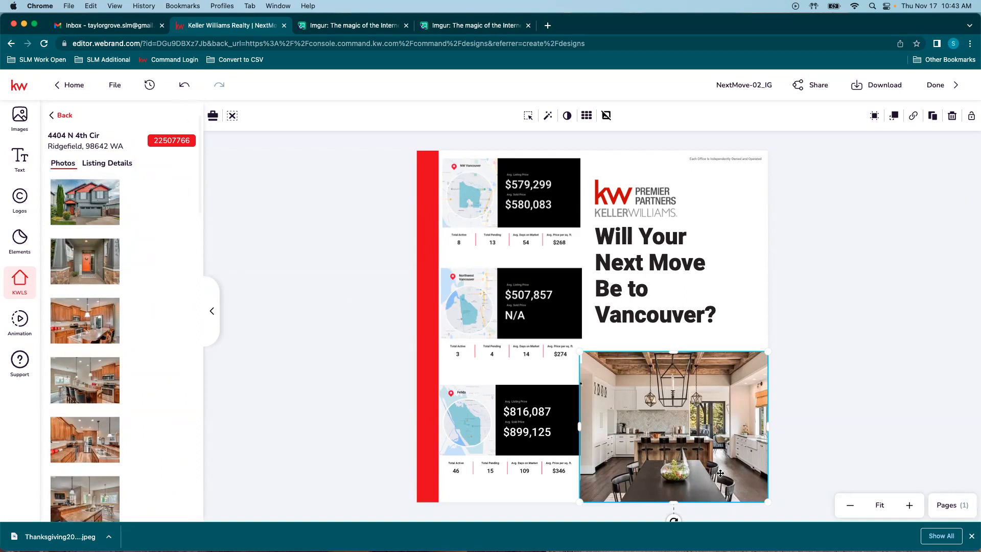
left_click_drag(580, 352, 588, 358)
left_click_drag(647, 402, 648, 394)
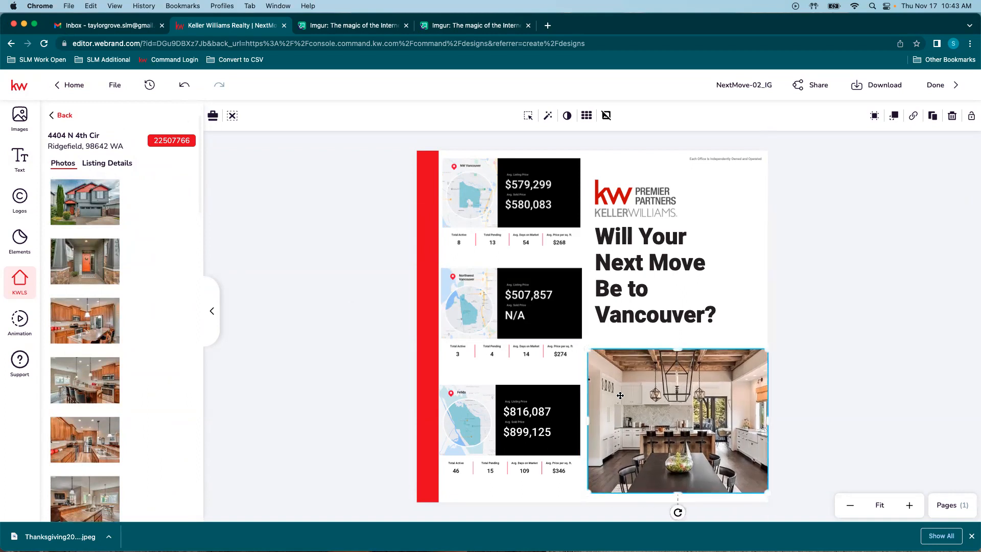
Step: Replace the kitchen photo with the Ridgefield listing's exterior house photo
left_click(85, 202)
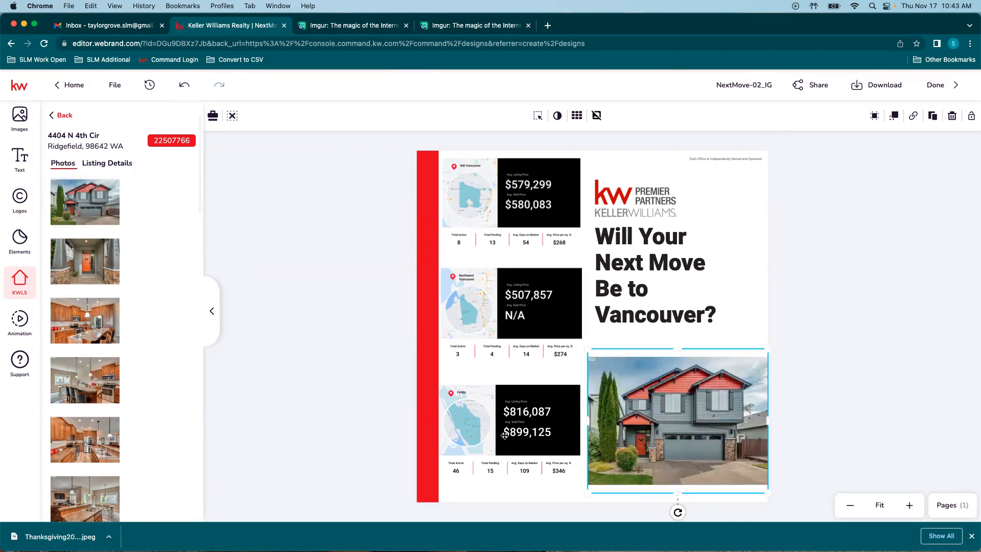
mouse_move(76, 186)
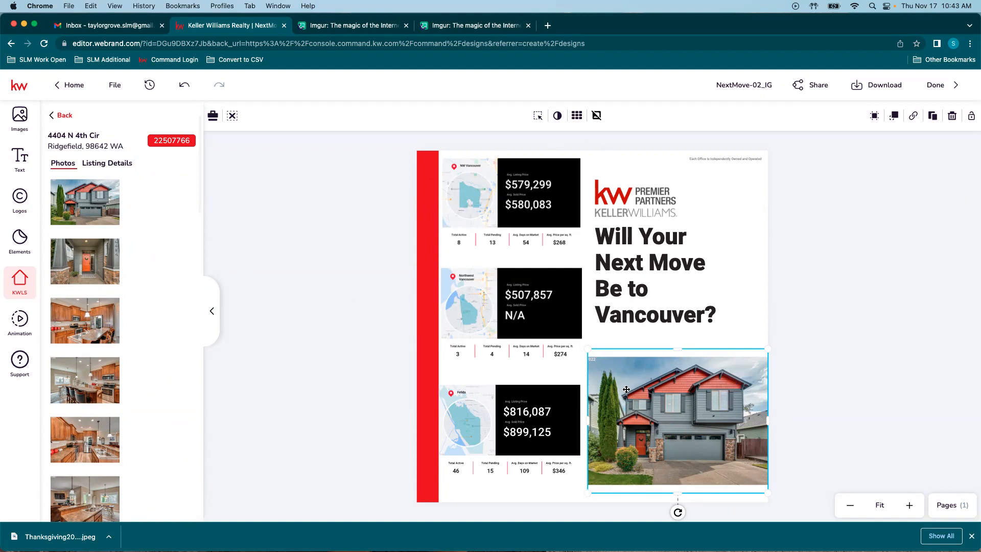
Step: Enlarge and recentre the house photo in its frame so the whole house and garage show
left_click(539, 116)
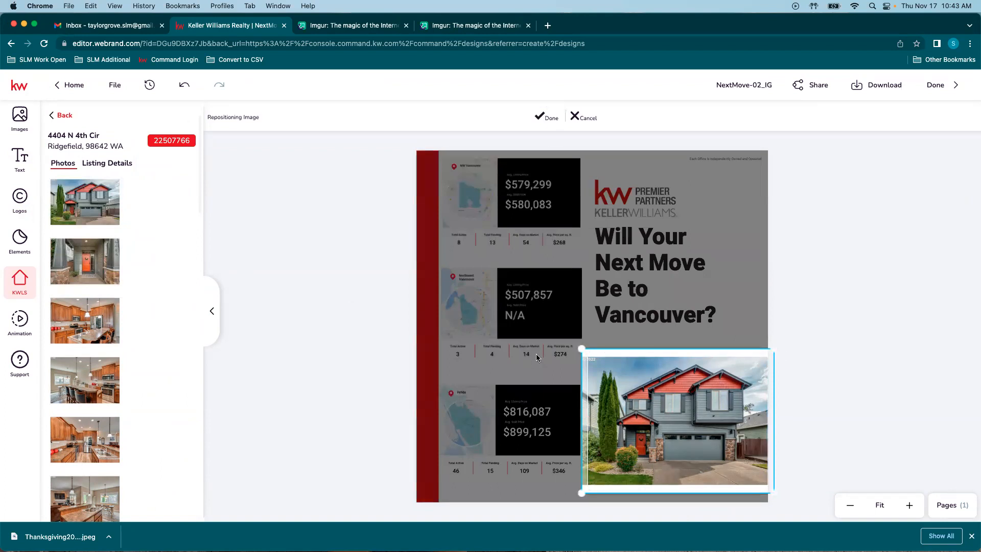
left_click_drag(581, 348, 560, 333)
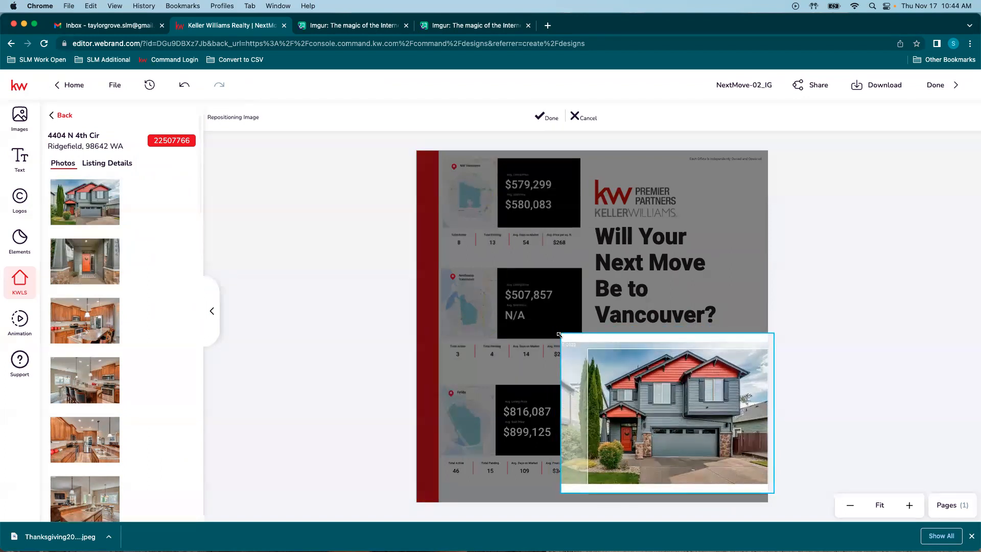
left_click_drag(685, 404, 689, 416)
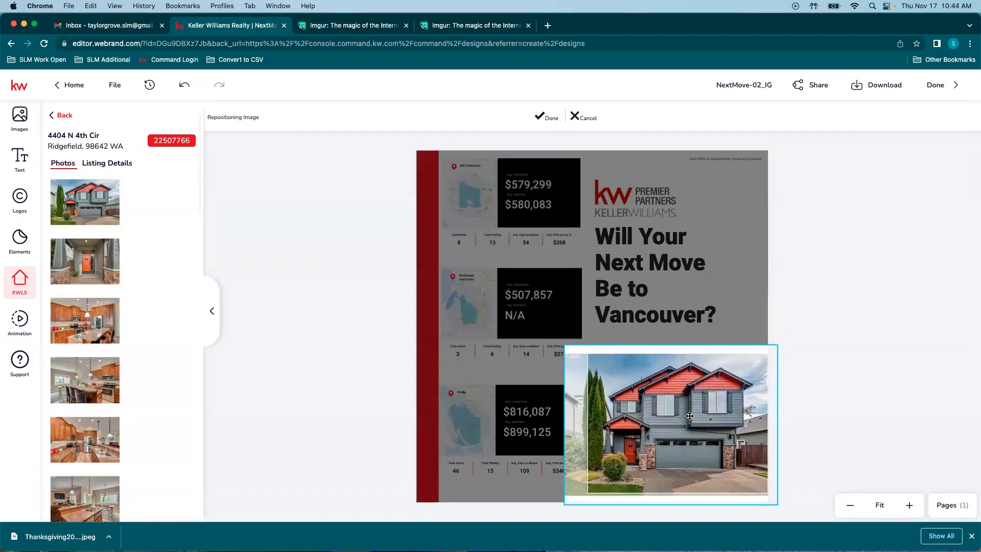
left_click_drag(564, 345, 547, 333)
left_click_drag(675, 394, 685, 399)
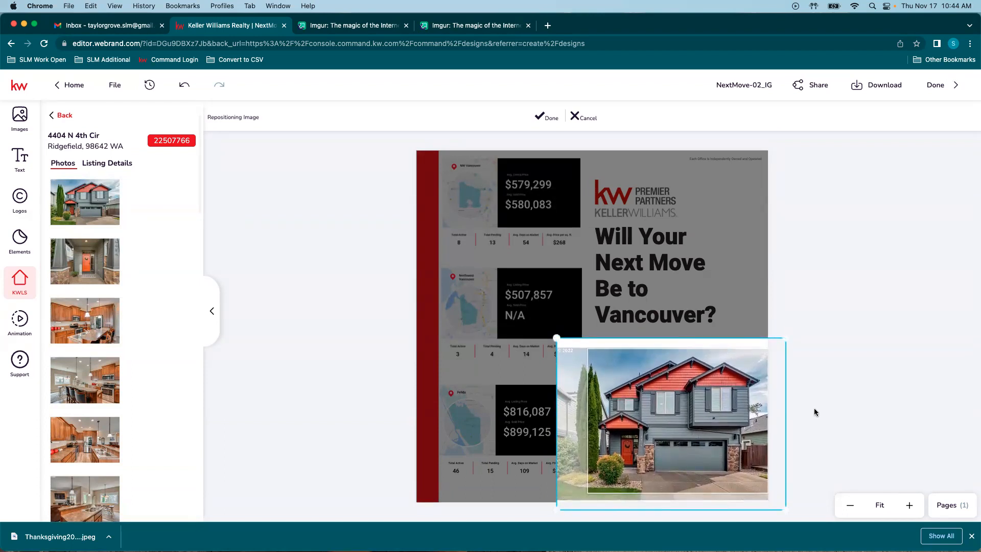
left_click(546, 119)
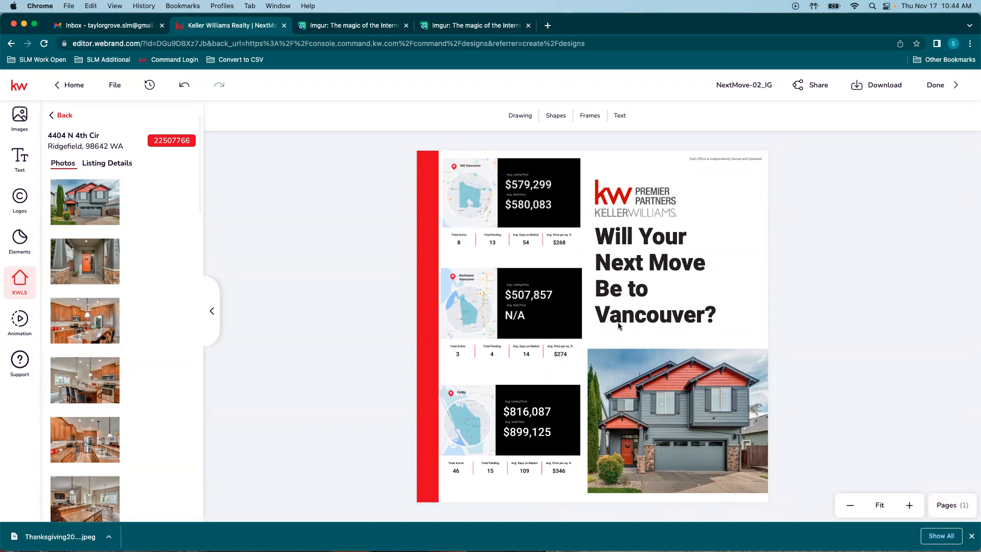
Step: Try a semi-transparent red bar, then restore its opacity to 100
left_click(433, 225)
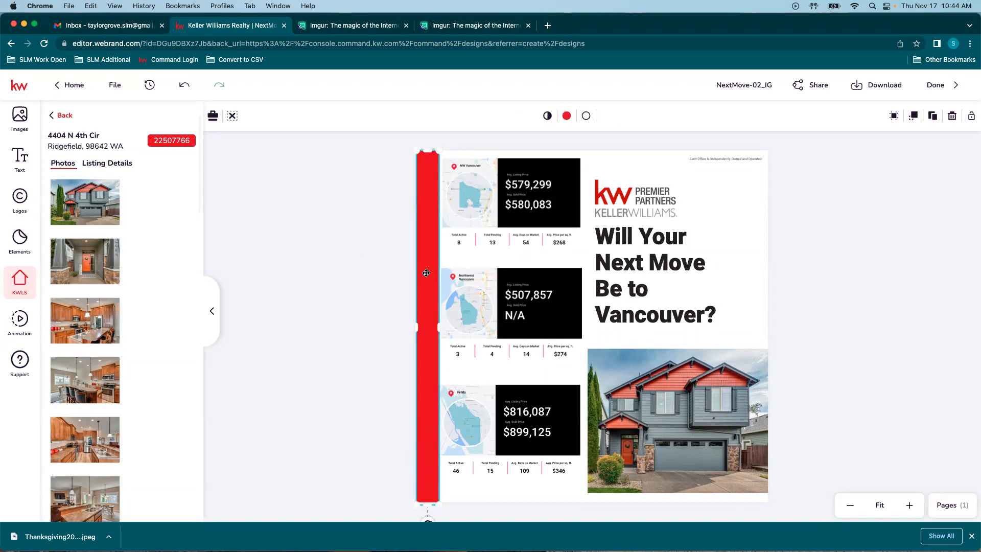
left_click(543, 115)
mouse_move(629, 145)
left_mouse_down()
mouse_move(597, 145)
mouse_move(660, 142)
left_mouse_up()
left_click(548, 116)
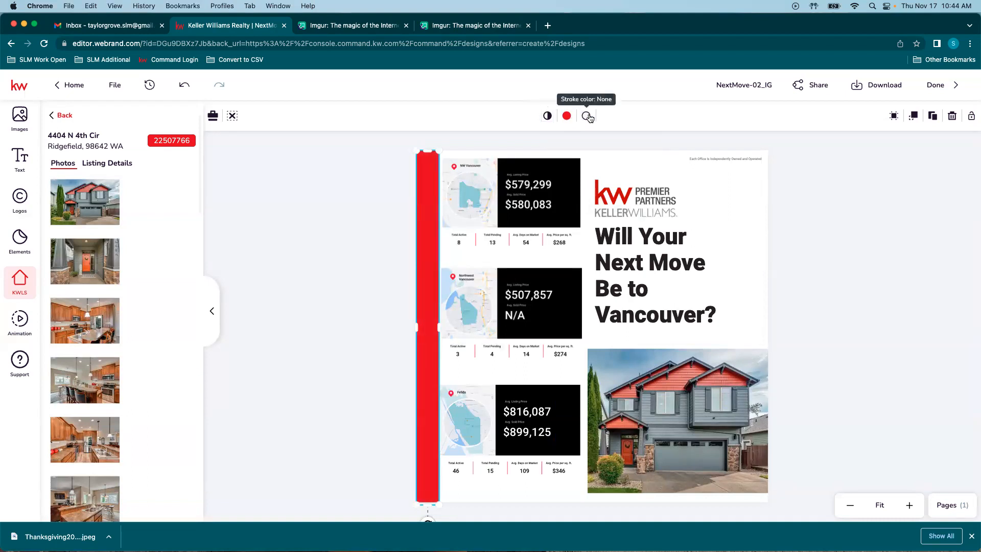
Step: Test outline colours on the red bar, including a transparent outline
left_click(588, 117)
left_click(634, 191)
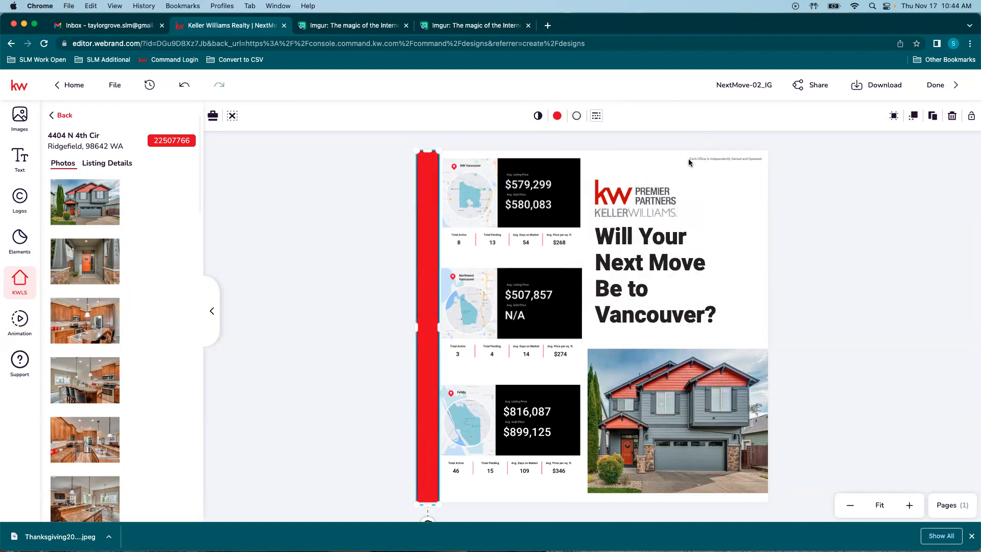
left_click(827, 280)
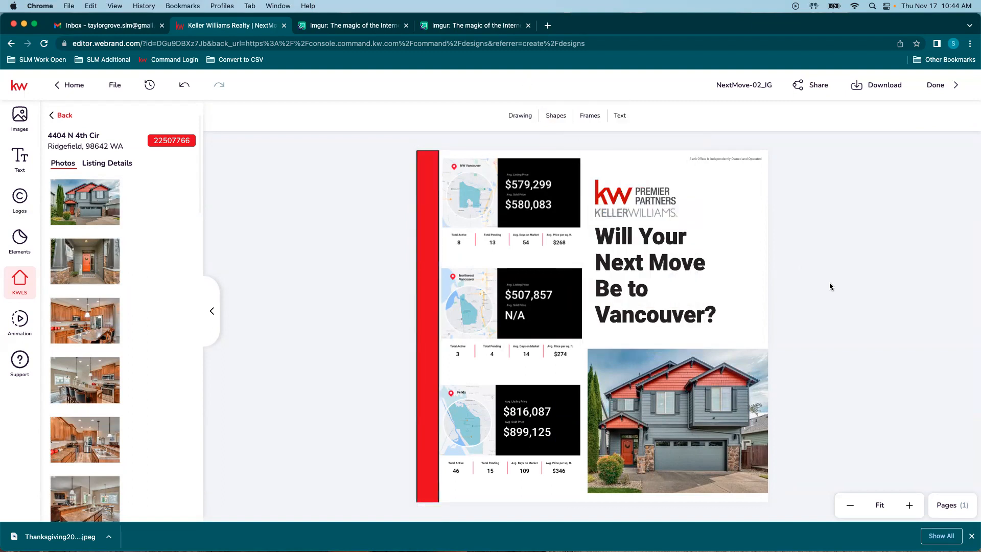
left_click(418, 237)
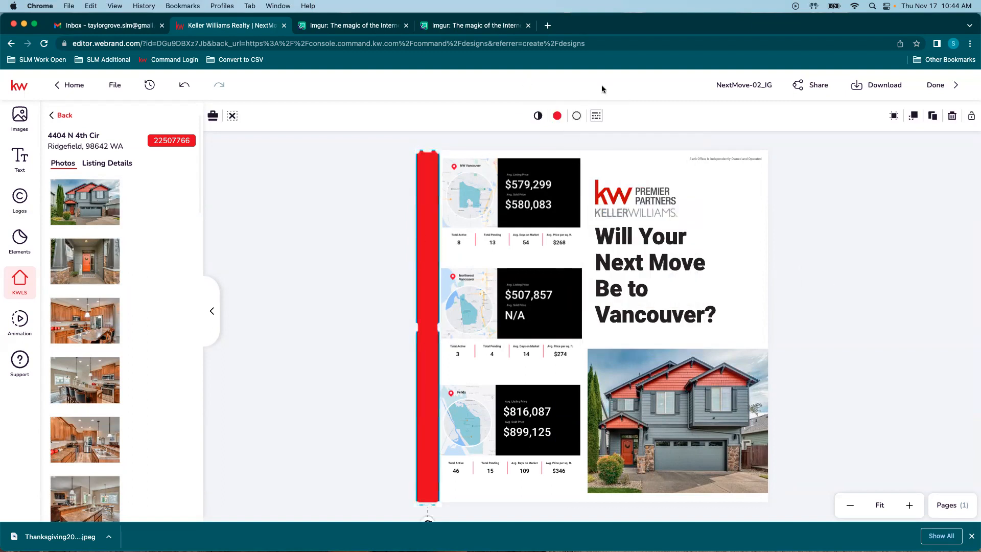
left_click(577, 116)
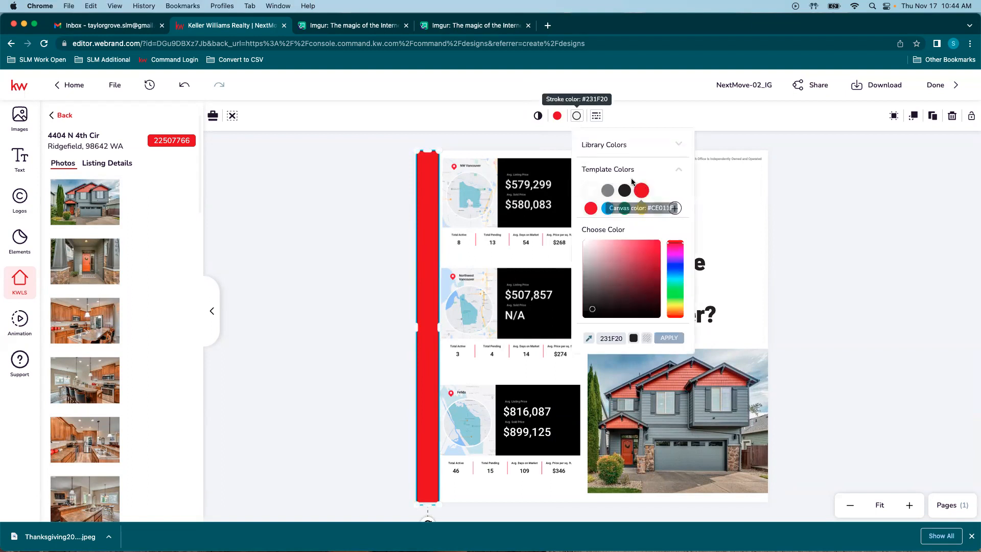
left_click(647, 339)
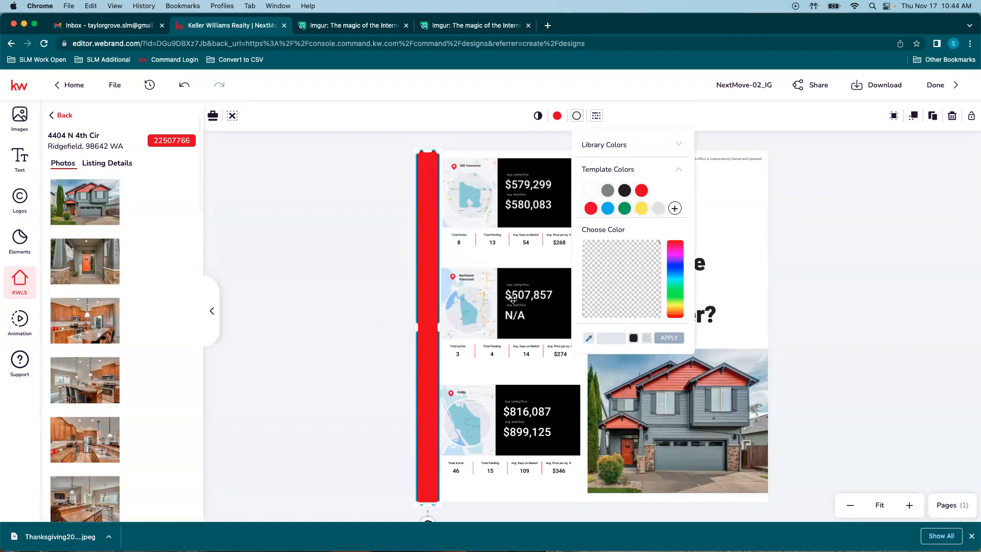
left_click(669, 338)
left_click(360, 329)
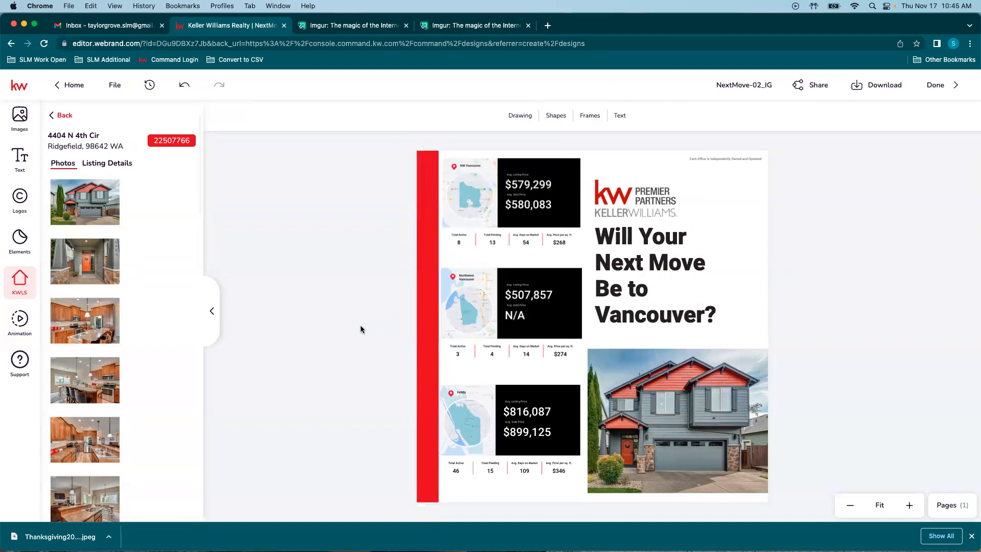
Step: Set the red bar's outline to the red template swatch matching its fill
left_click(426, 293)
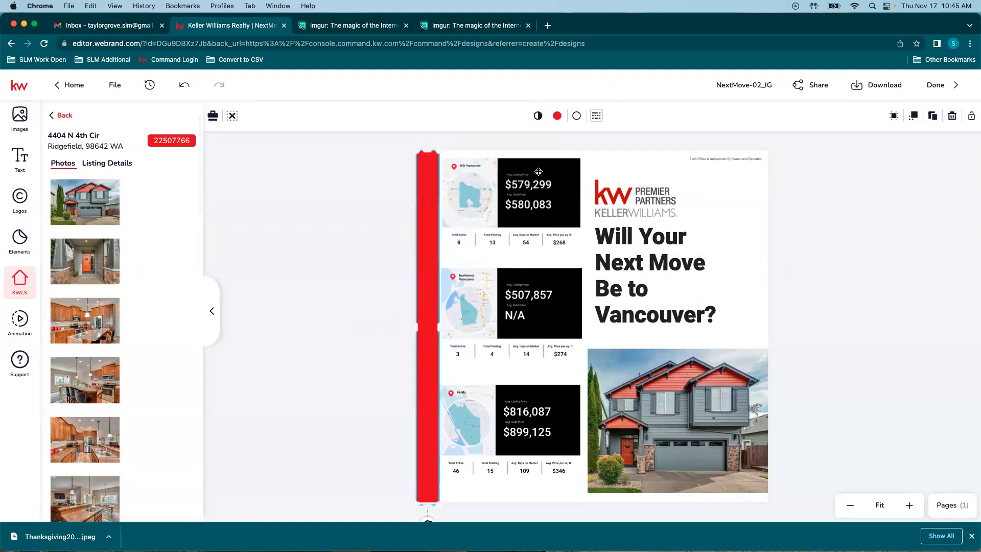
left_click(576, 116)
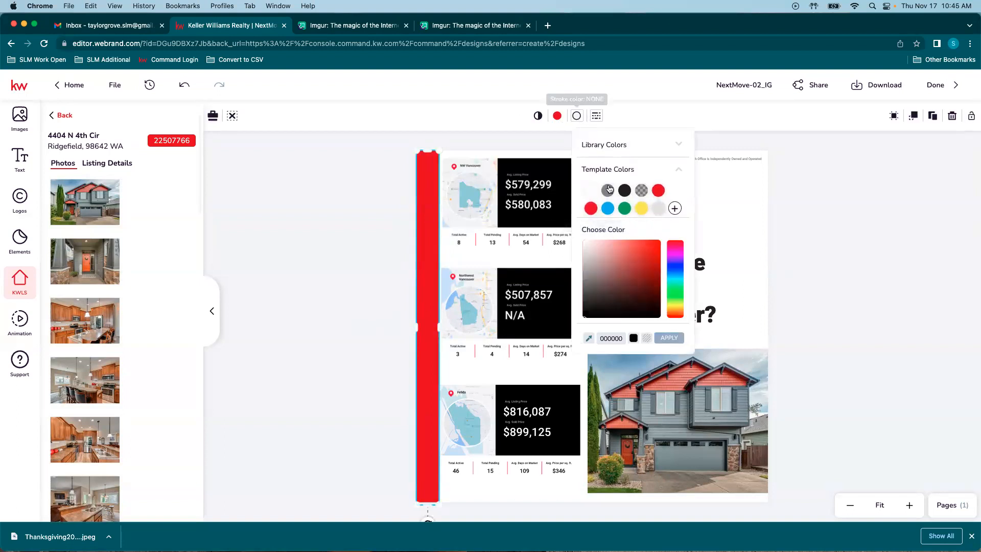
left_click(592, 211)
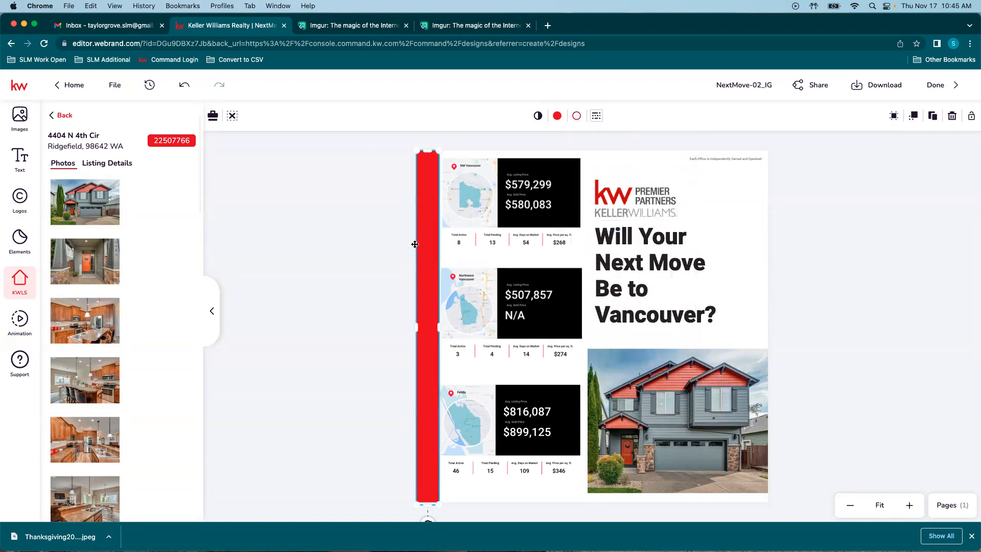
left_click(397, 255)
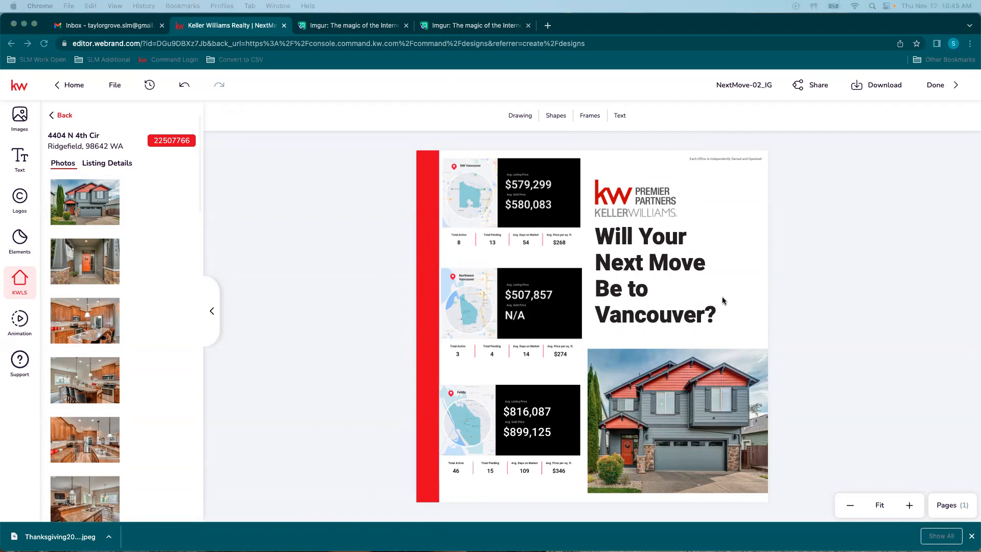
left_click(537, 297)
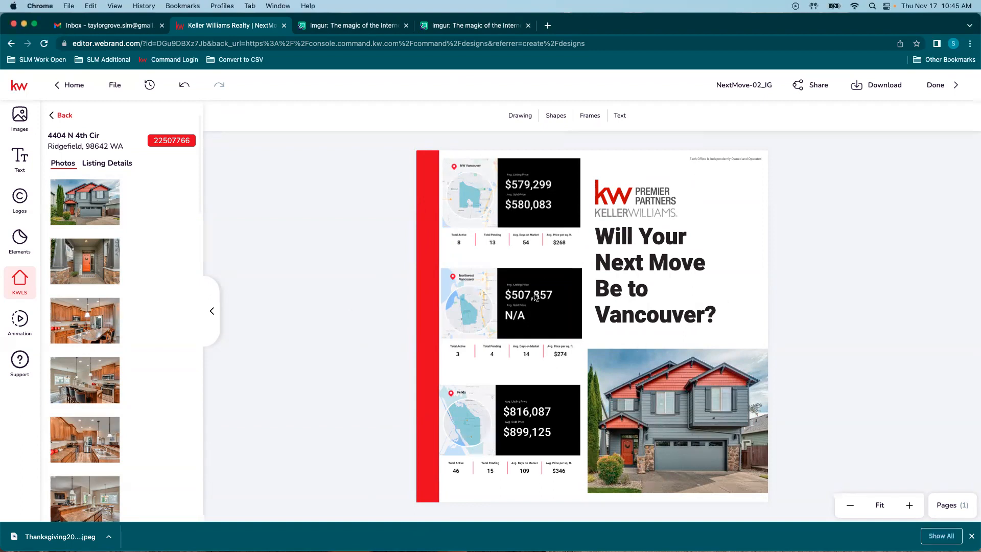
left_click(504, 302)
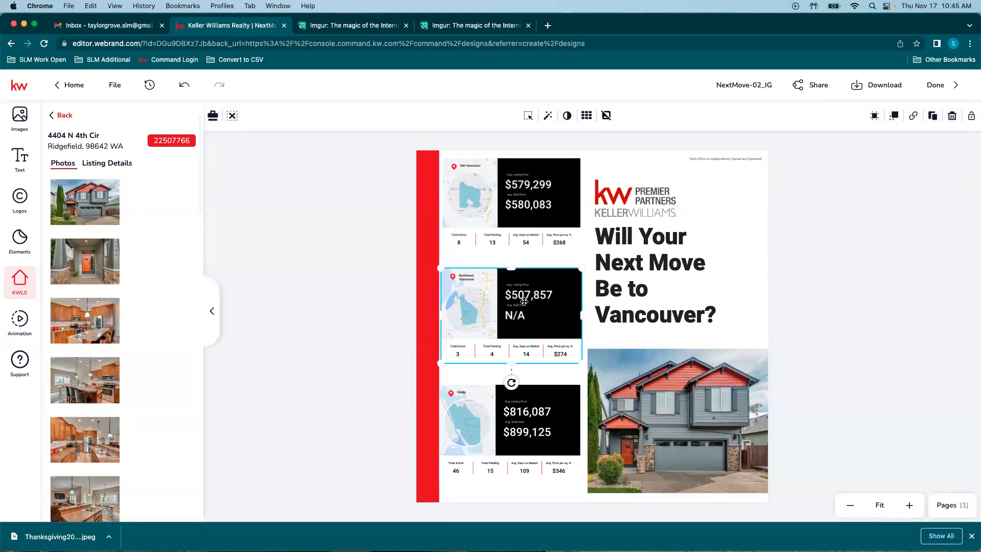
Step: Delete the Northwest Vancouver card and move the top and Felida cards closer together
key("Delete")
left_click_drag(526, 209, 521, 260)
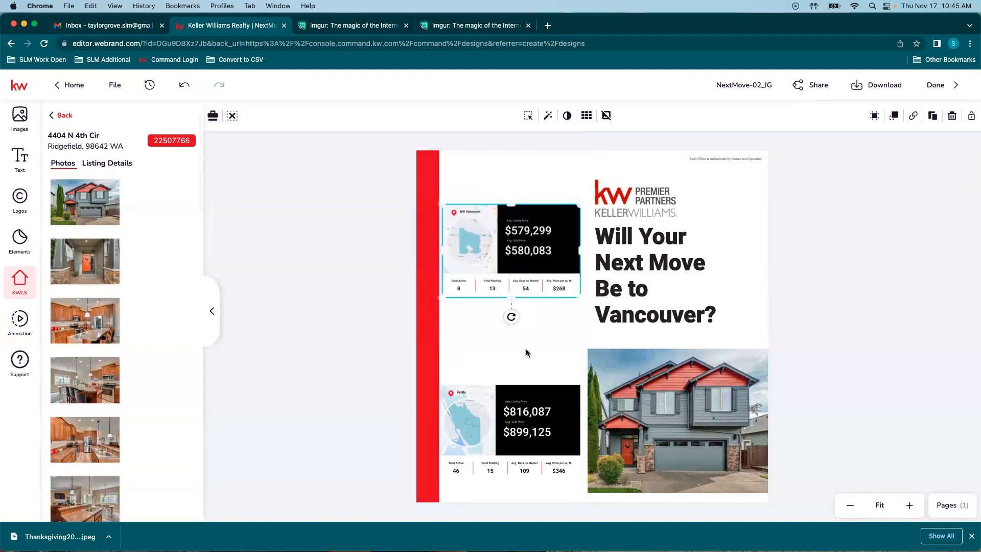
left_click_drag(532, 419, 533, 363)
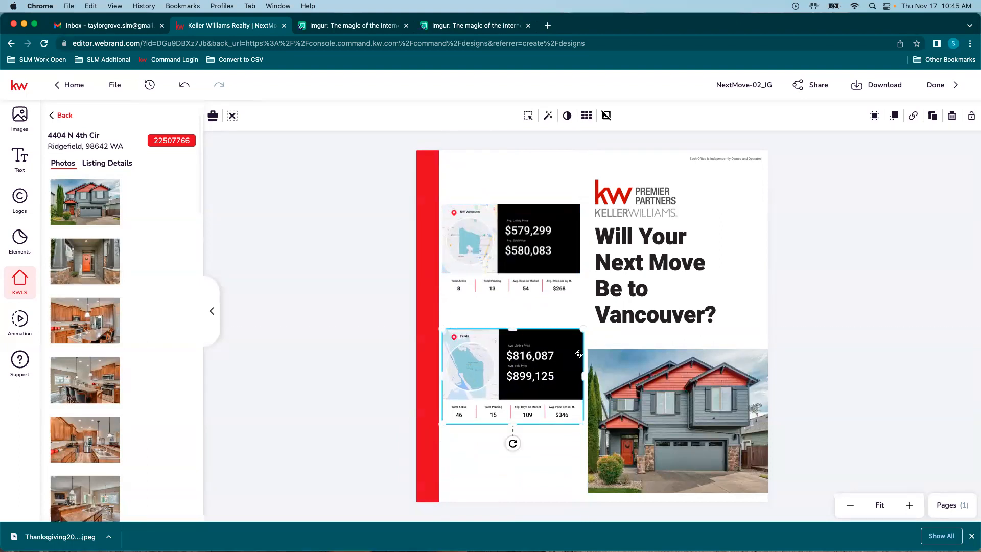
Step: Slightly enlarge the Felida and top stats cards
left_click_drag(583, 328, 584, 327)
left_click(556, 232)
left_click_drag(582, 298, 584, 300)
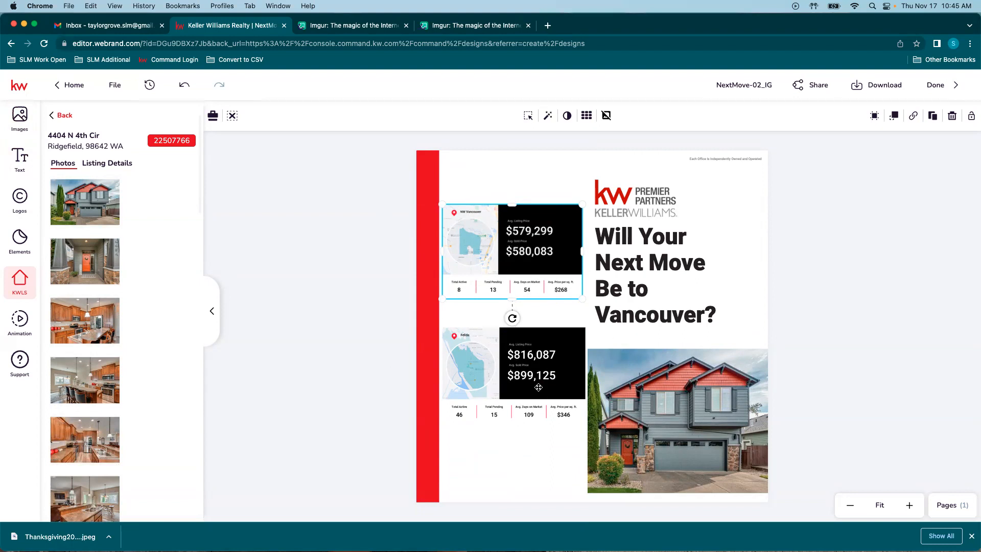
left_click(509, 444)
left_click(934, 328)
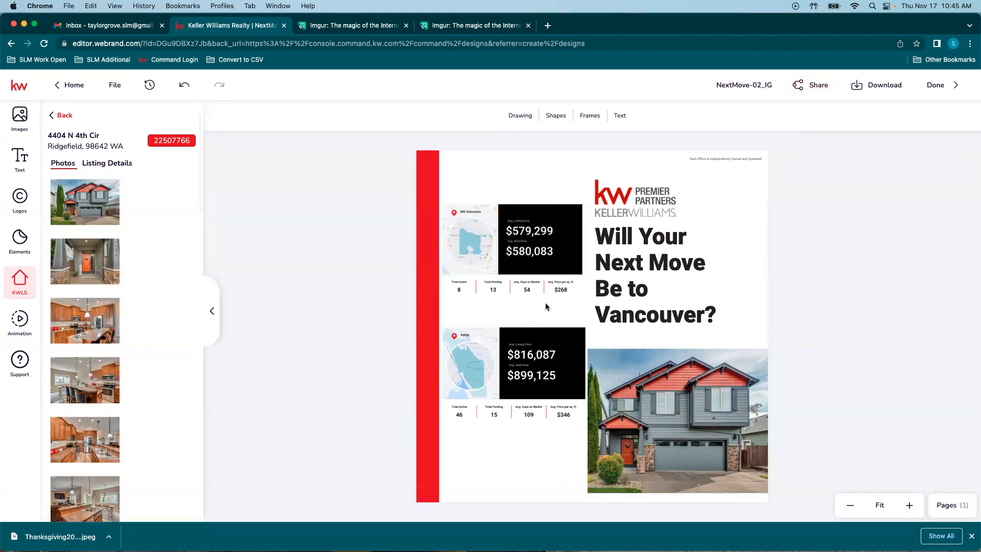
Step: Download the NextMove-02_IG design as a JPEG and close the Imgur tabs
left_click(885, 87)
left_click(820, 249)
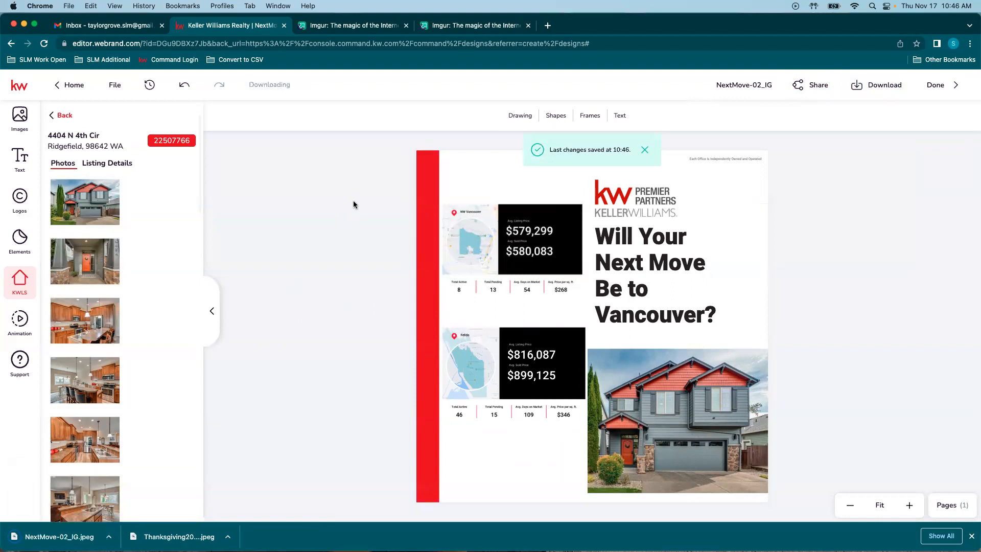
left_click(406, 25)
left_click(405, 25)
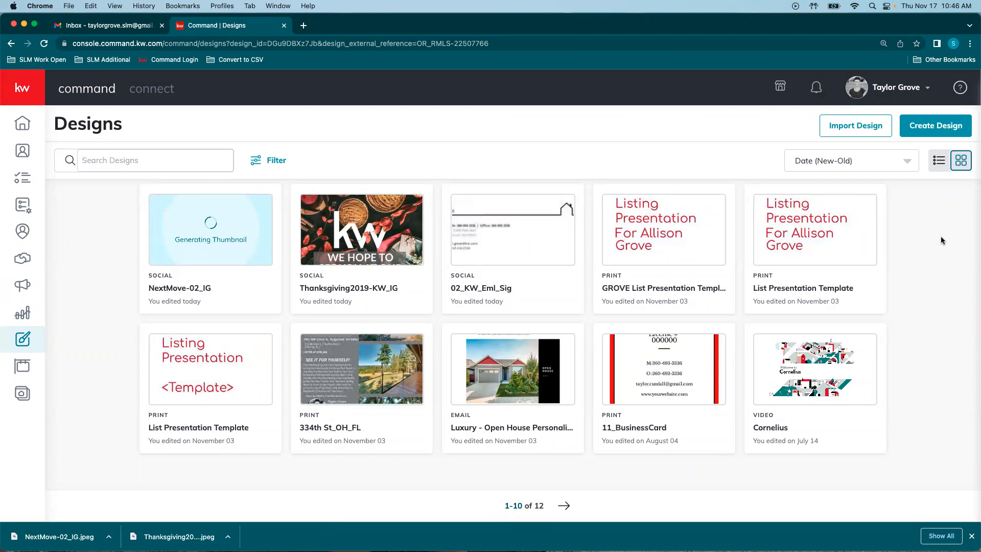
Step: Open Settings from the account menu and review the Facebook, Instagram and Twitter app connections
left_click(884, 90)
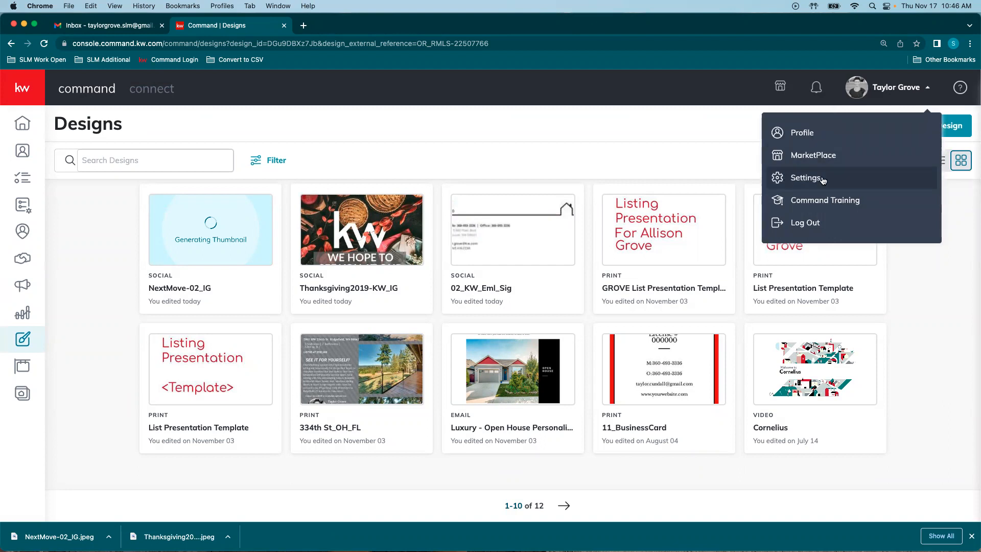
left_click(806, 179)
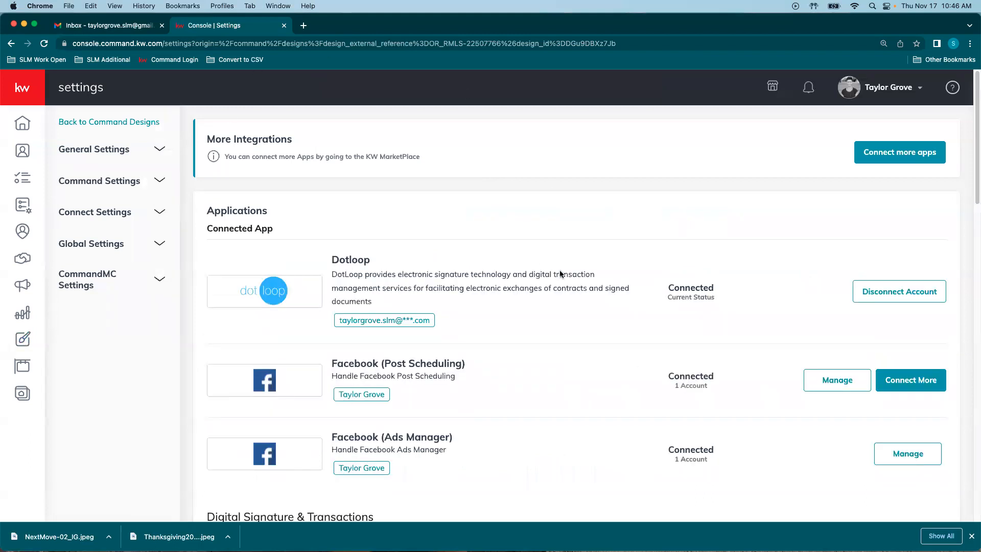
scroll(602, 278, "down", 5)
scroll(616, 264, "up", 1)
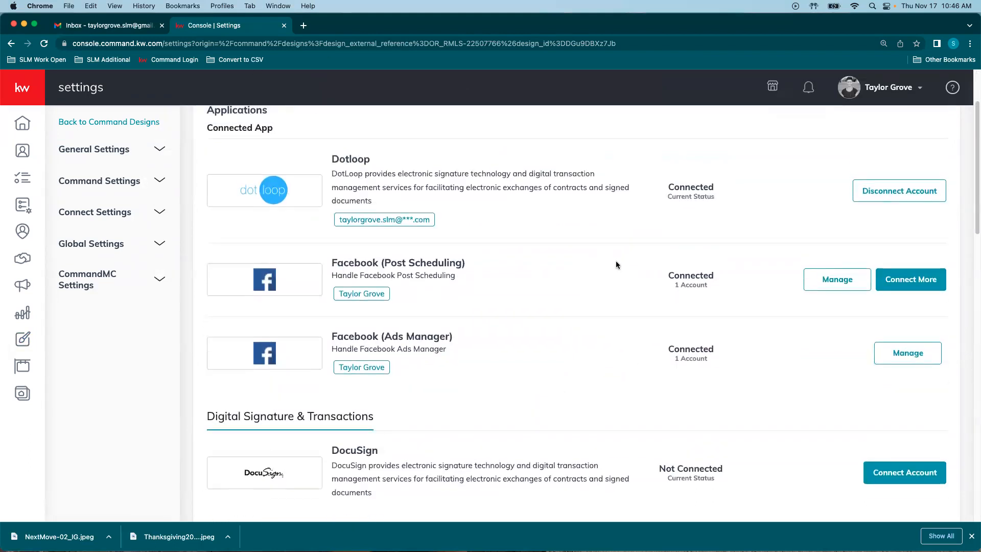
scroll(671, 263, "up", 1)
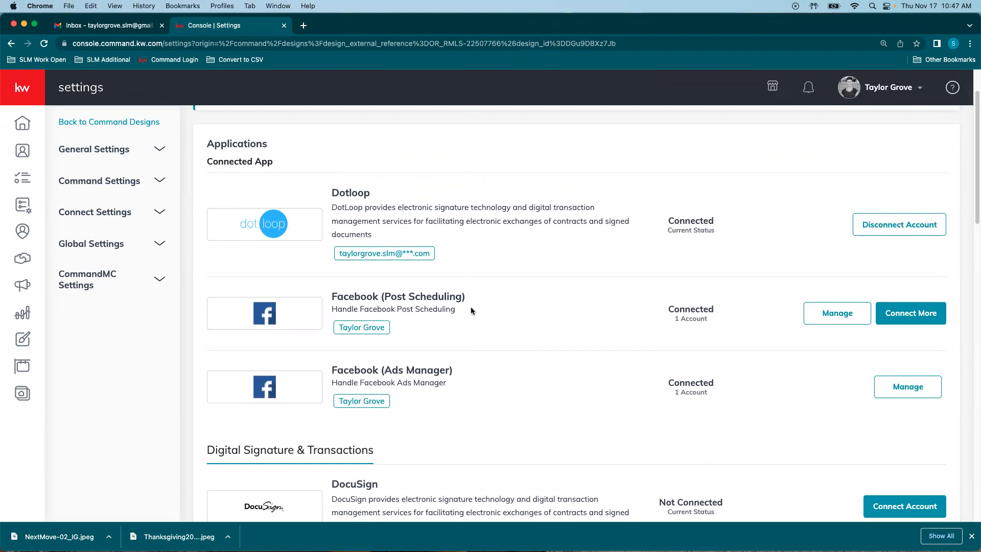
scroll(514, 341, "down", 3)
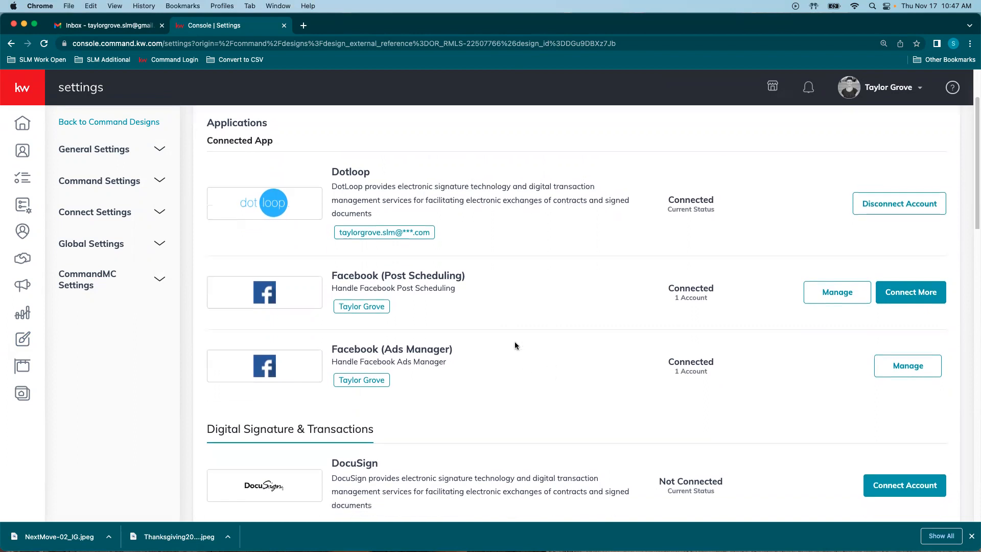
scroll(510, 331, "down", 5)
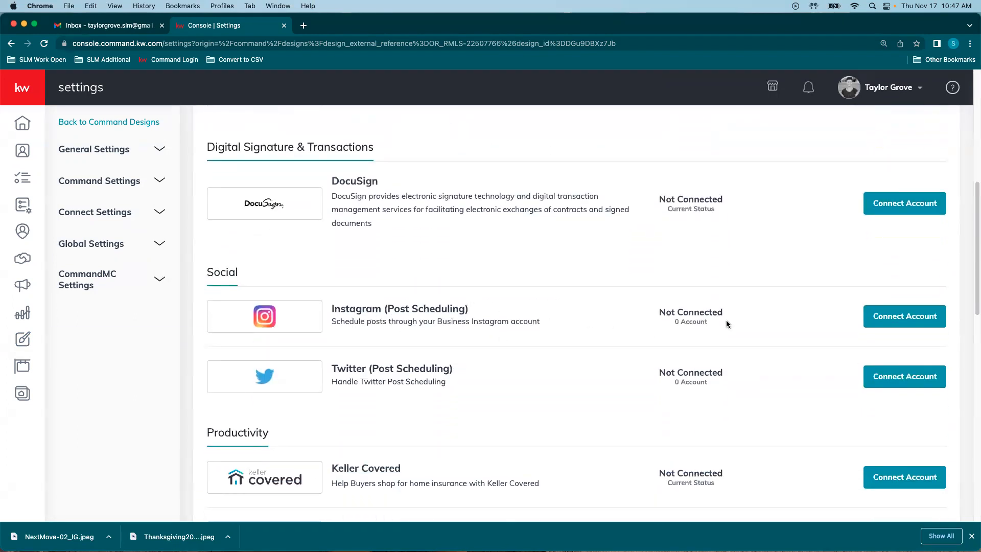
left_click(904, 317)
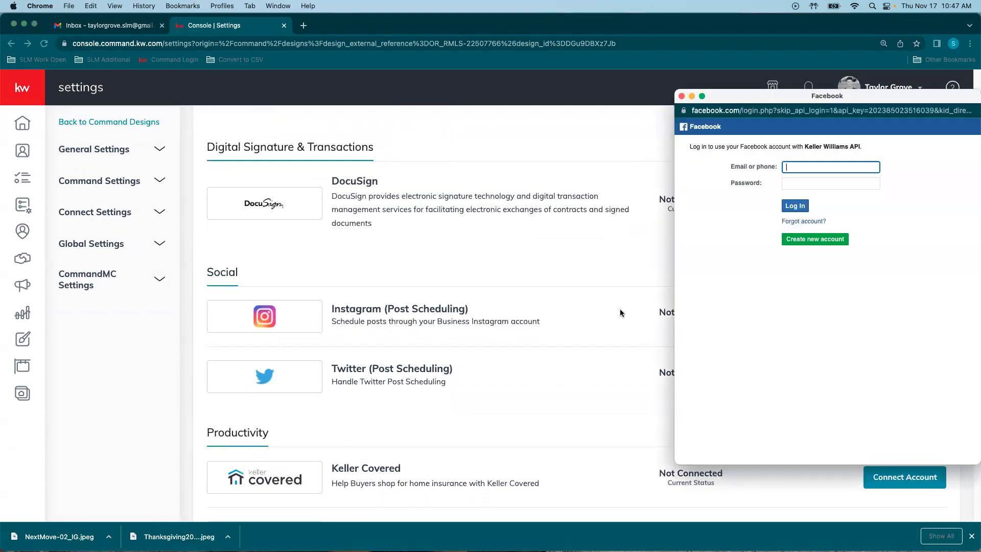
left_click_drag(795, 95, 604, 104)
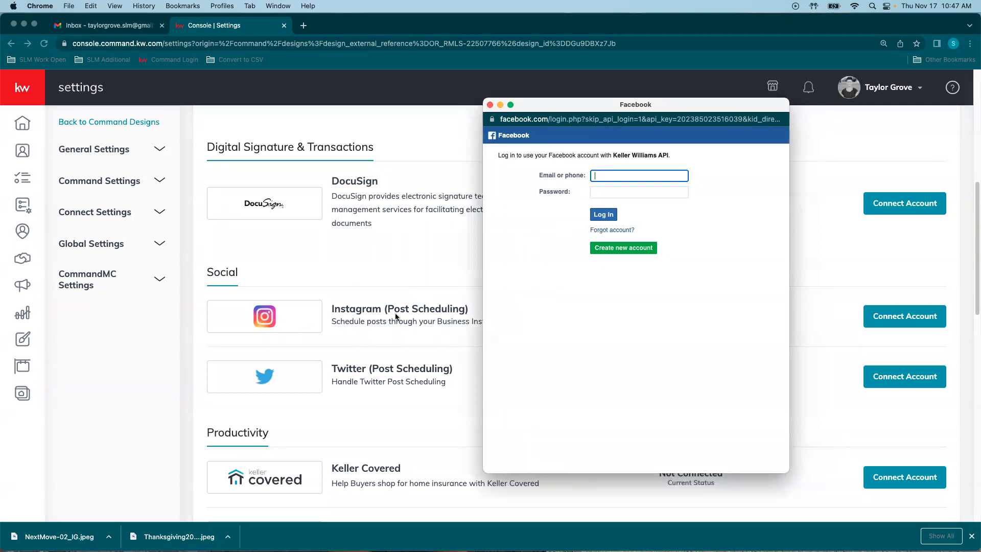
left_click(628, 175)
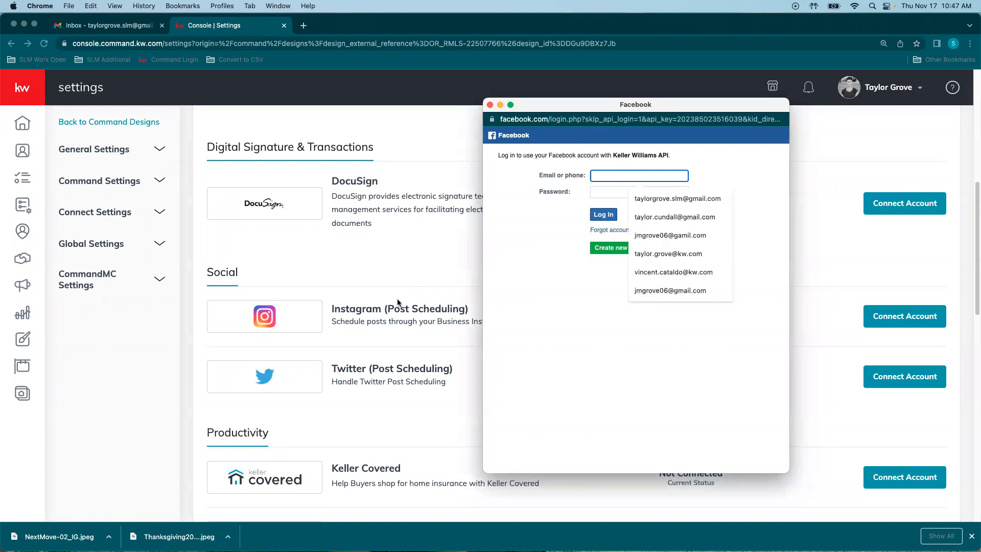
left_click(519, 199)
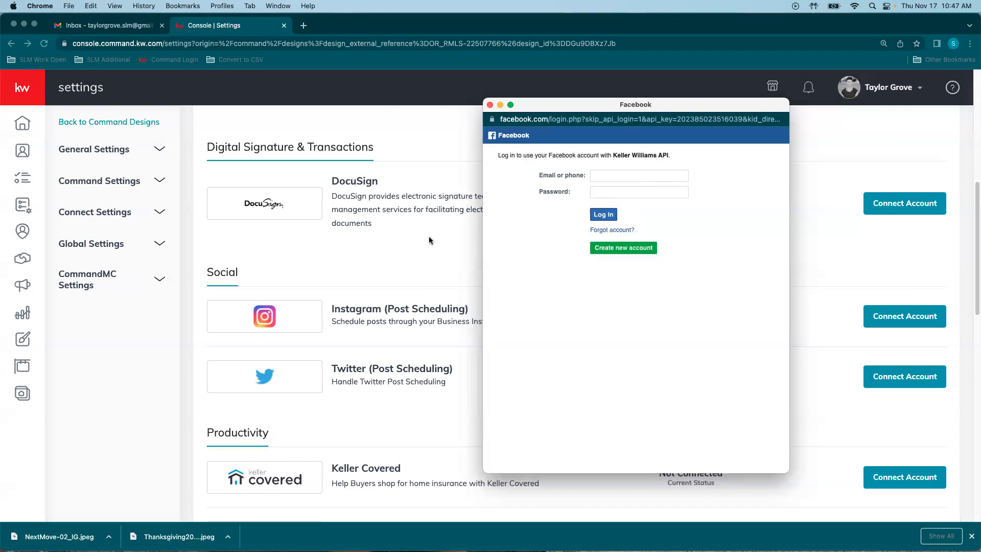
left_click(489, 105)
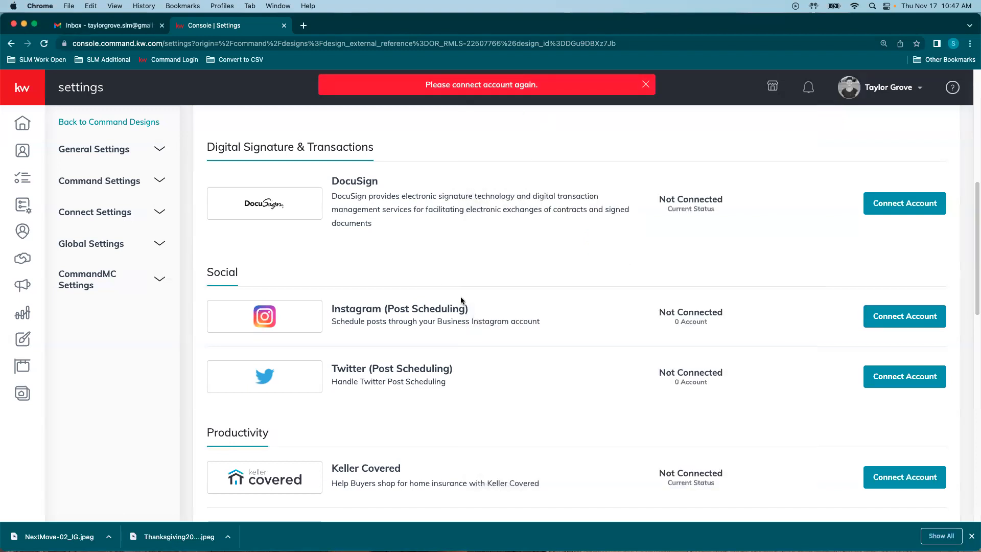
scroll(435, 363, "down", 2)
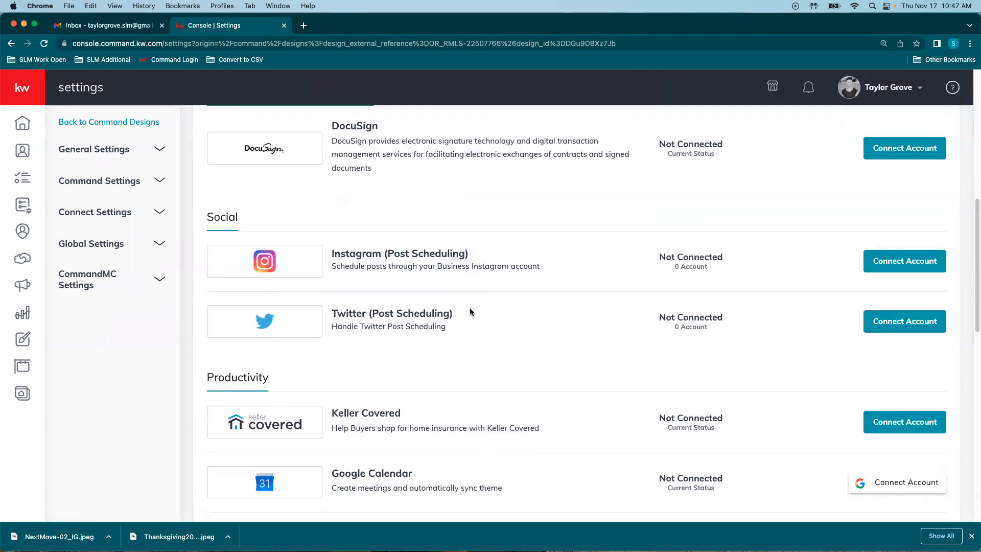
scroll(471, 312, "down", 15)
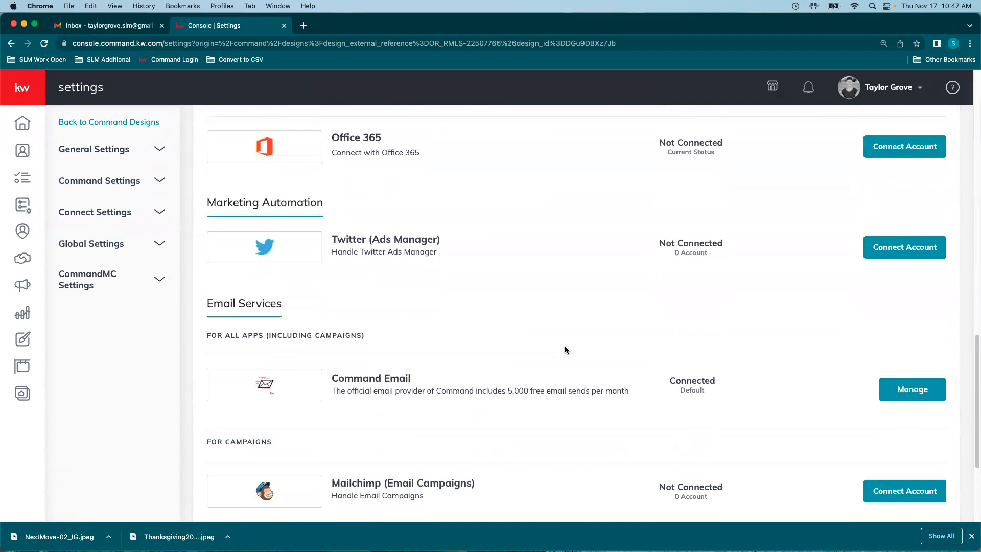
scroll(588, 367, "up", 20)
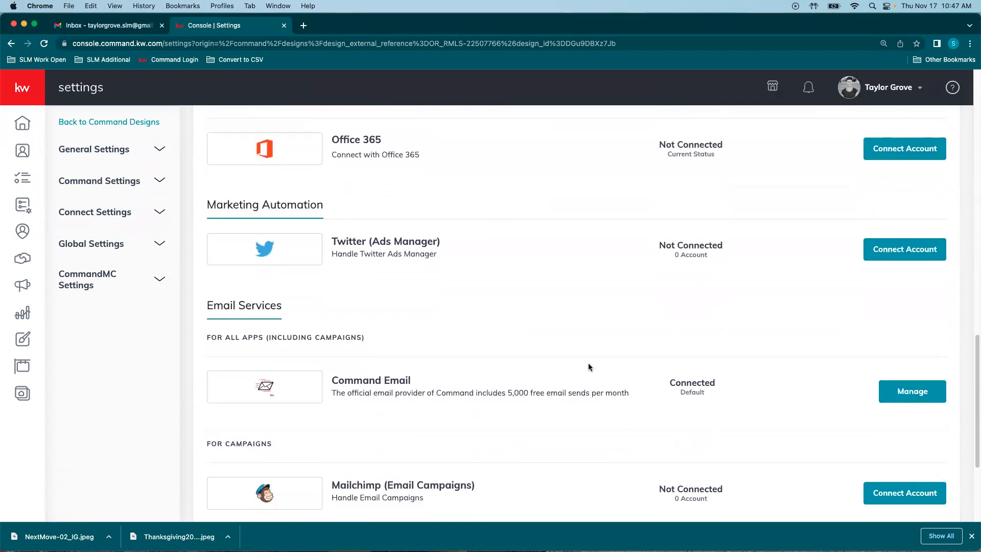
scroll(589, 366, "up", 8)
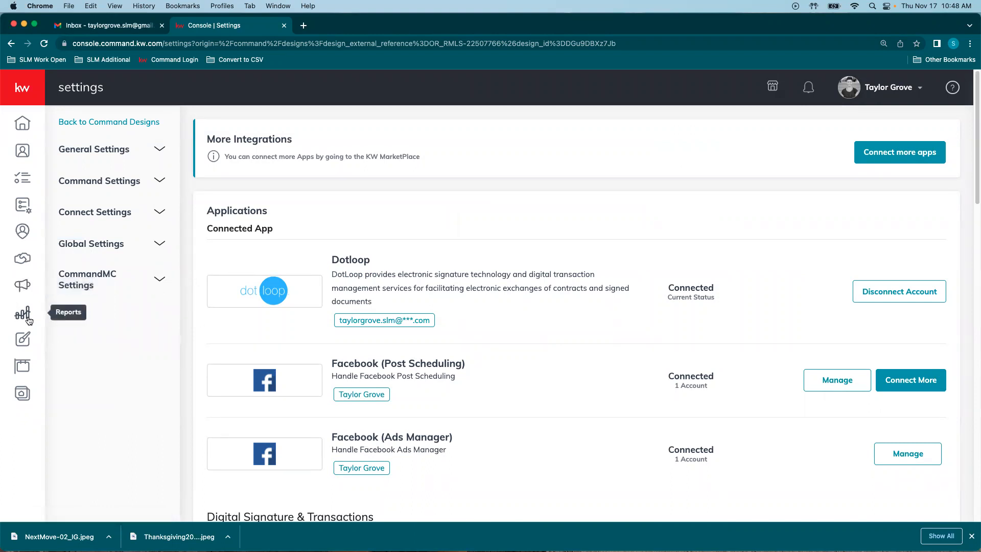
Step: Open the Marketplace via Connect more apps and search for linkedin
left_click(898, 150)
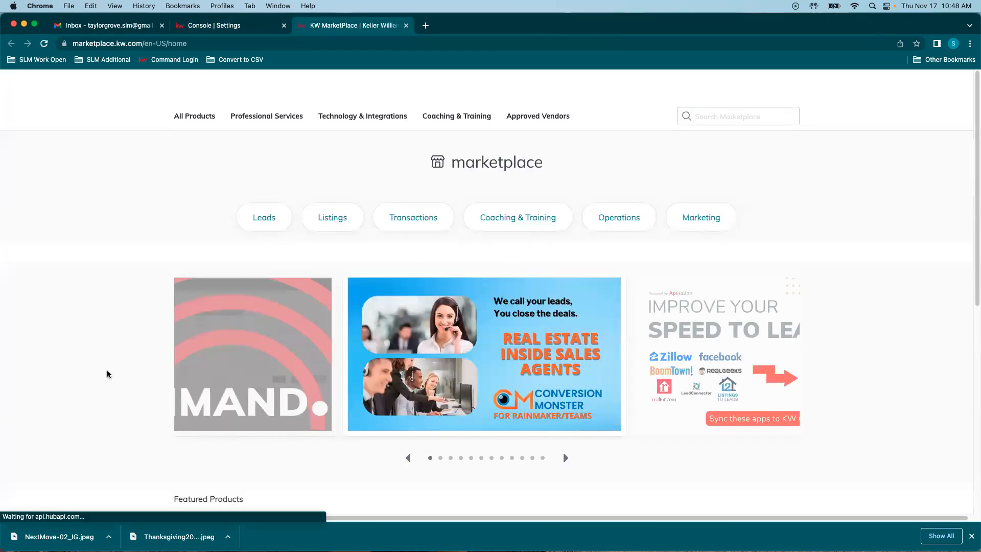
type("l")
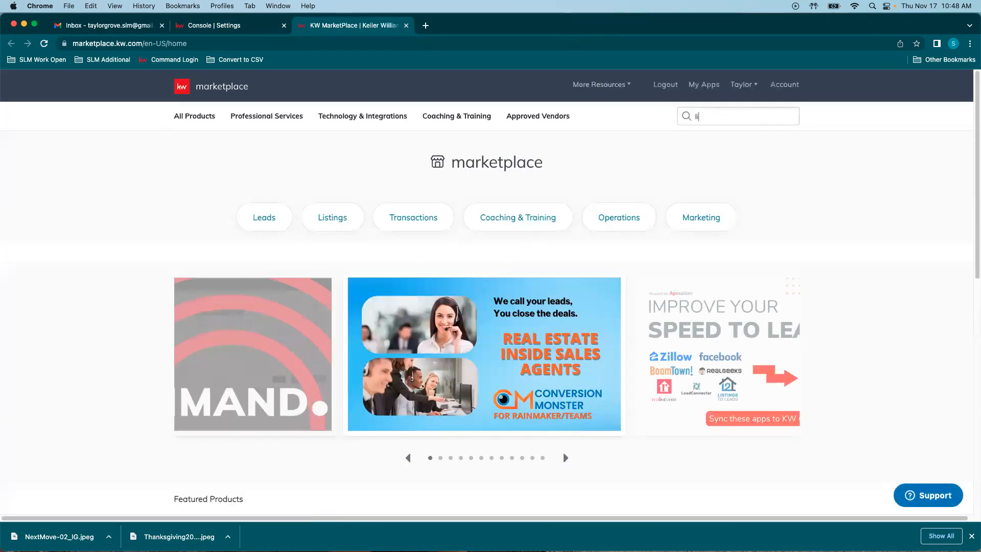
type("inkedin")
key("Return")
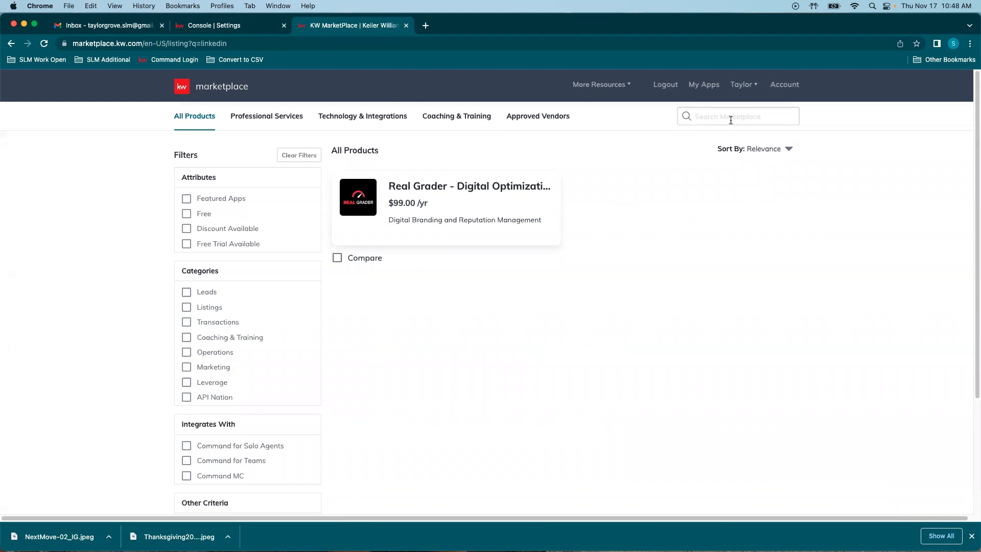
Step: Search the Marketplace for api nation and look for 'link' on the results page
type("api")
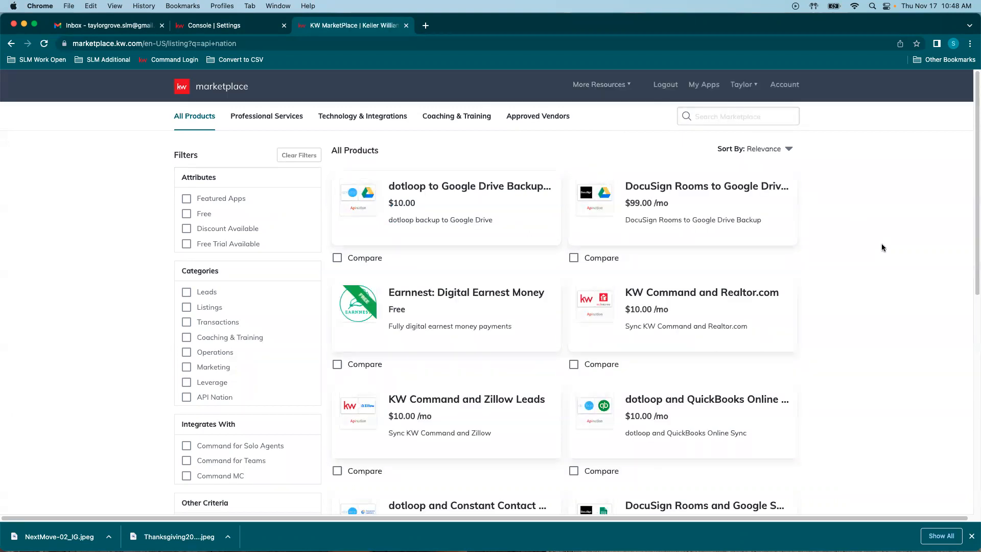
key("cmd+f")
type("linked")
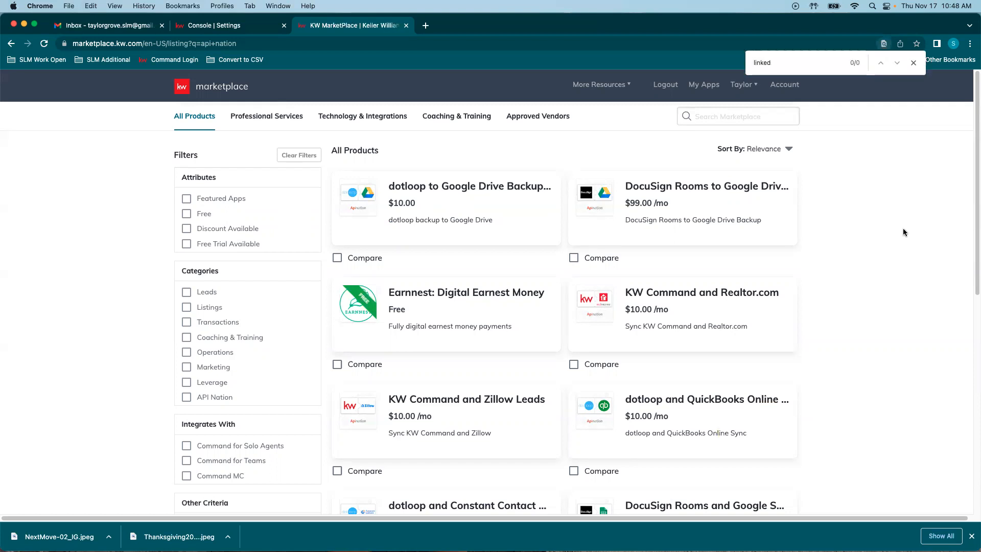
scroll(868, 294, "down", 8)
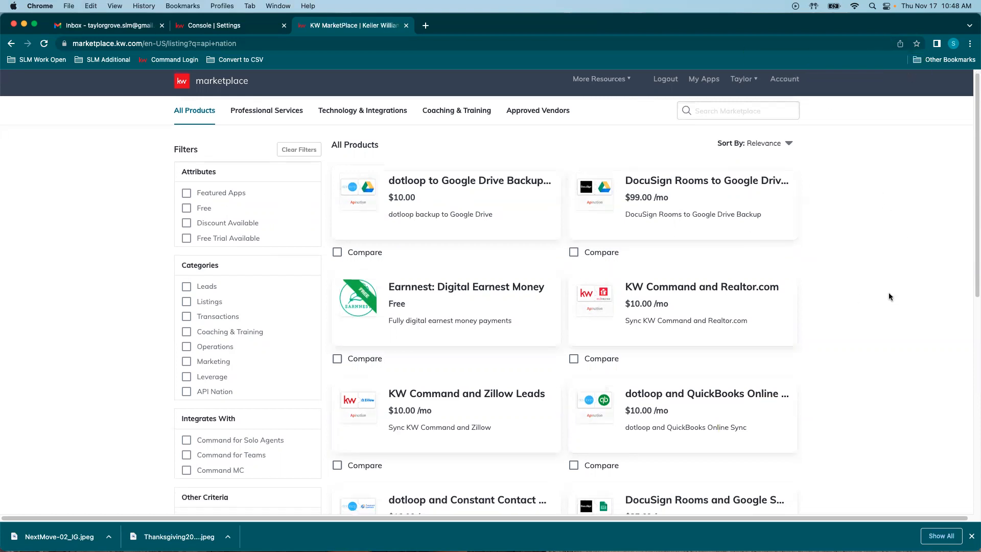
scroll(893, 247, "up", 8)
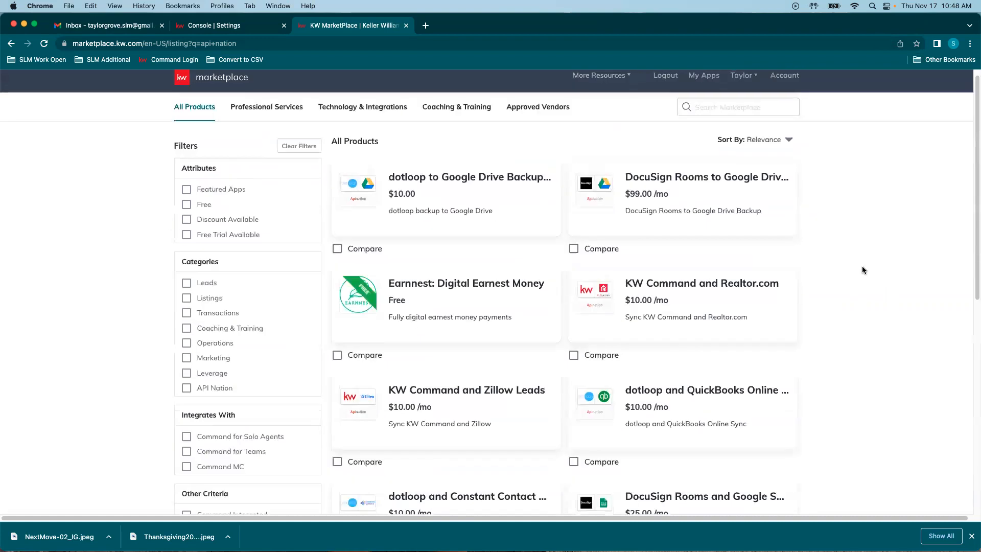
Step: Close the Marketplace tab and expand Connect Settings to reveal Marketing Profile
left_click(406, 26)
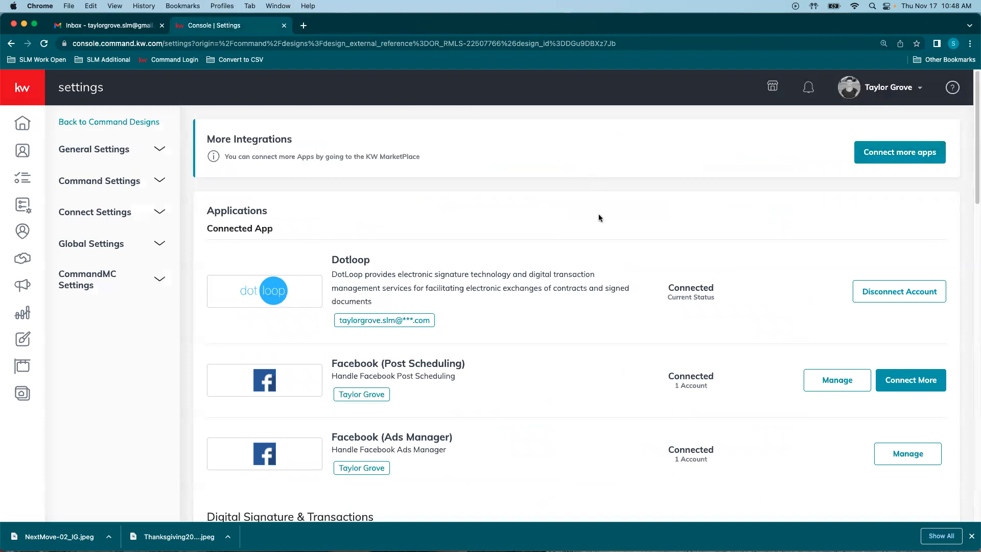
scroll(593, 210, "down", 9)
scroll(590, 209, "down", 9)
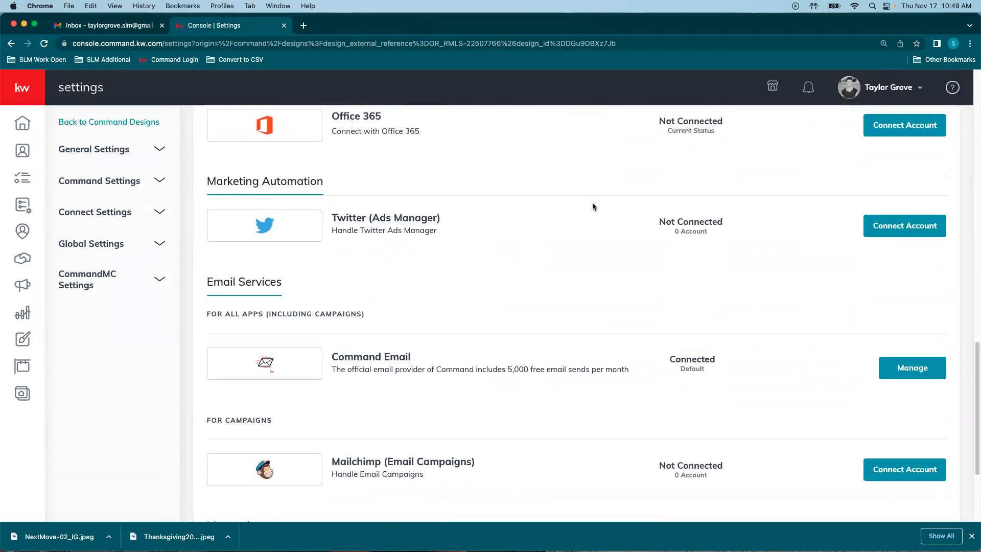
scroll(593, 203, "down", 3)
scroll(594, 203, "up", 13)
scroll(600, 208, "up", 9)
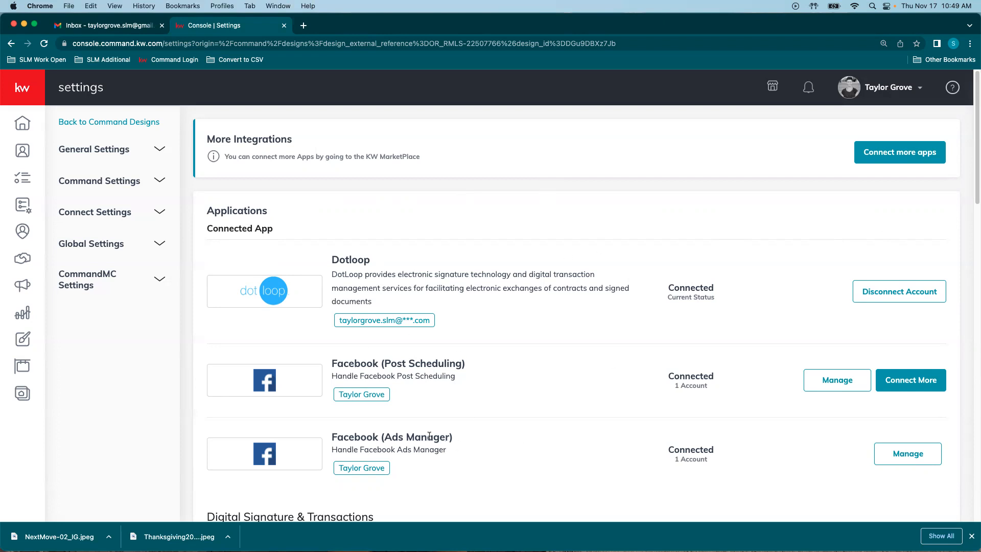
left_click(110, 212)
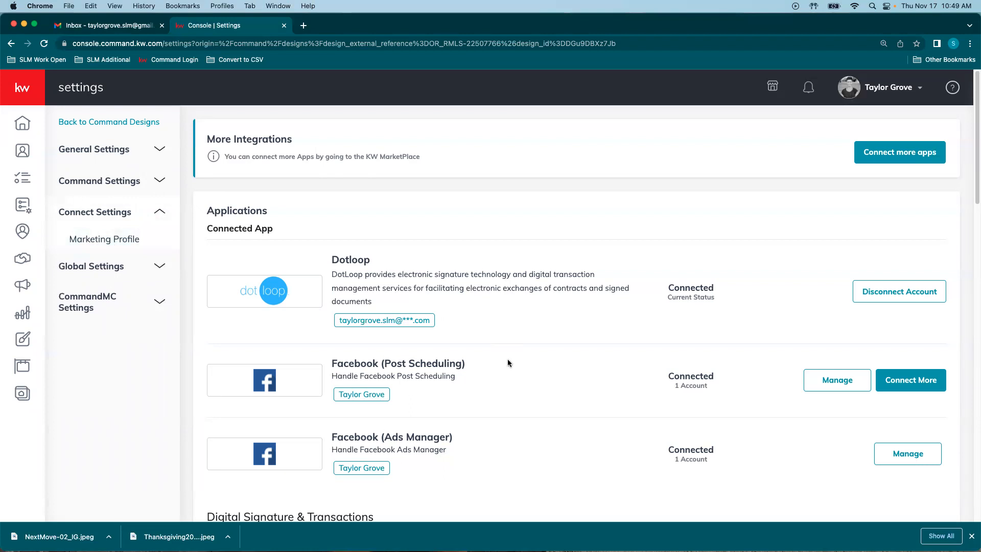
scroll(408, 312, "down", 4)
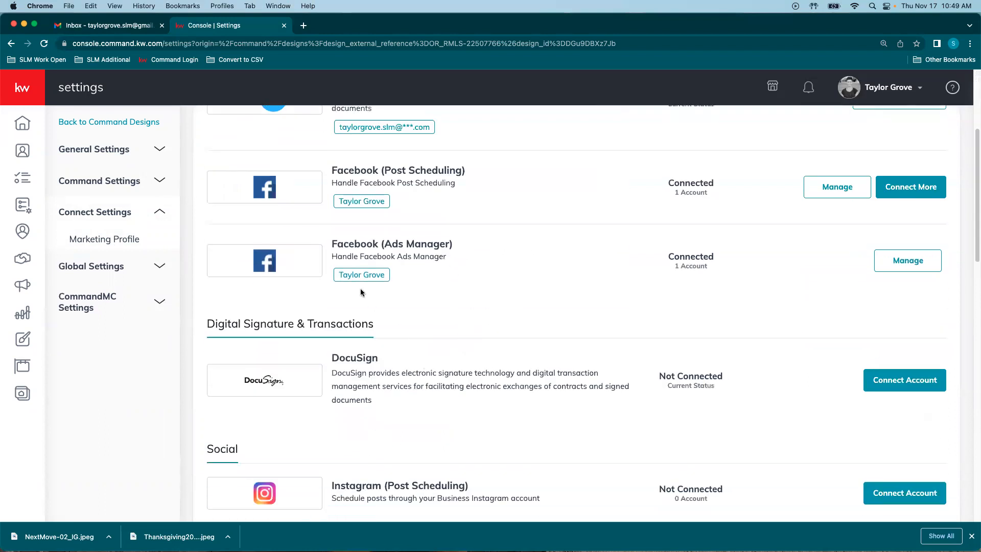
left_click(928, 195)
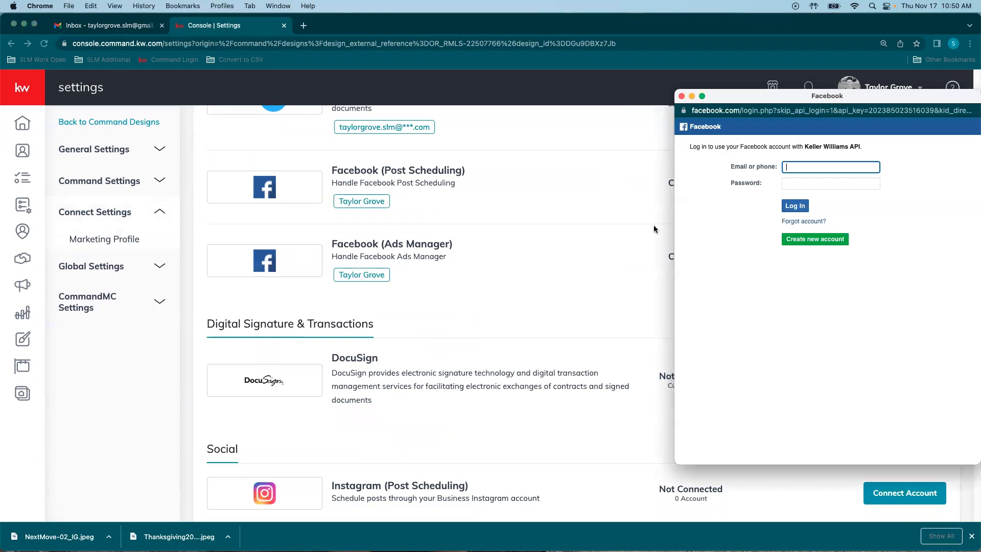
left_click_drag(841, 98, 687, 111)
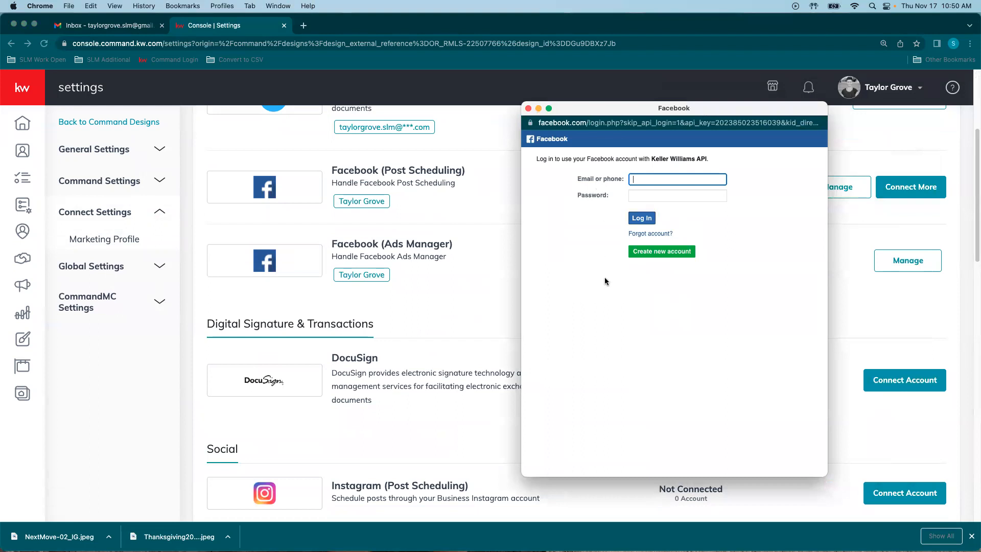
left_click(528, 109)
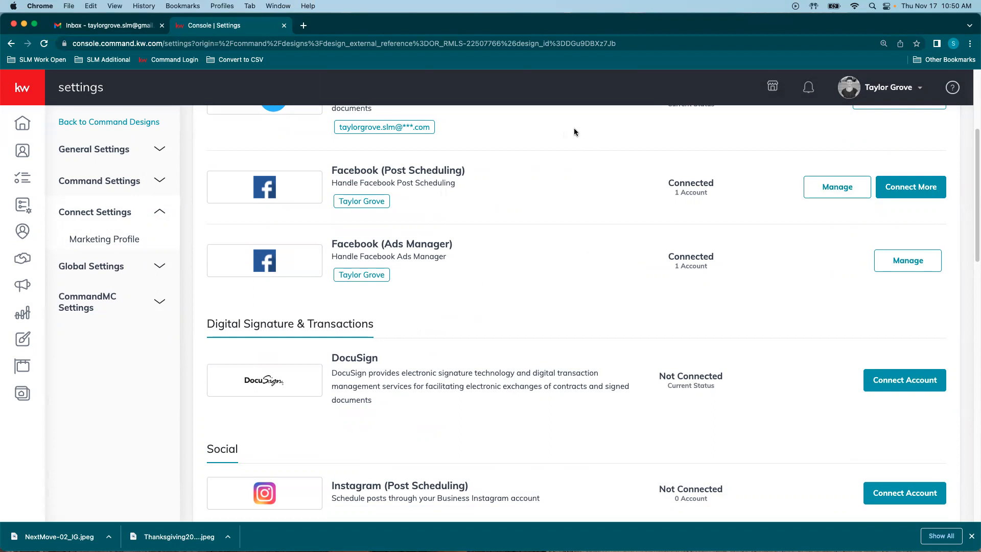
scroll(470, 192, "down", 12)
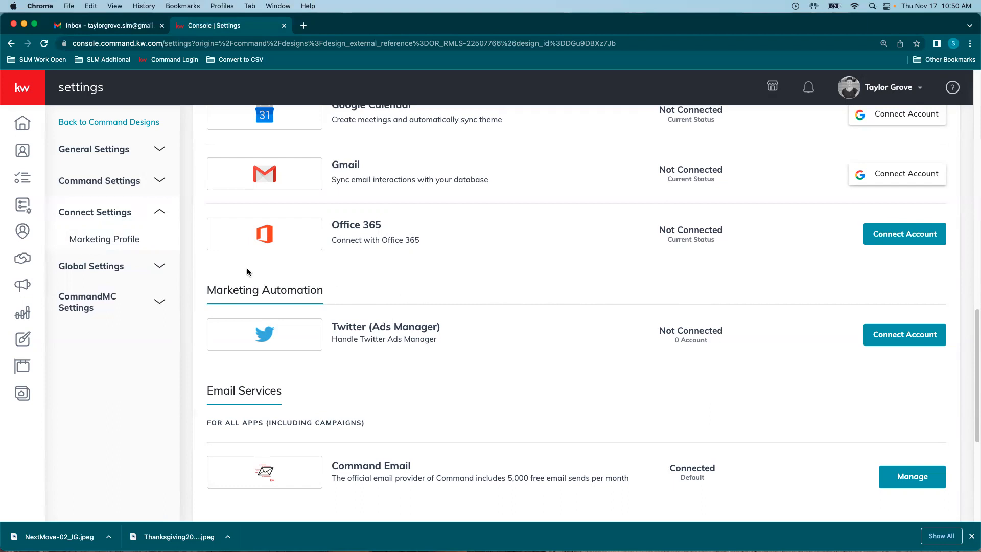
Step: From Campaigns > Paid Ads, start a new Social Ad (Paid) campaign
left_click(19, 285)
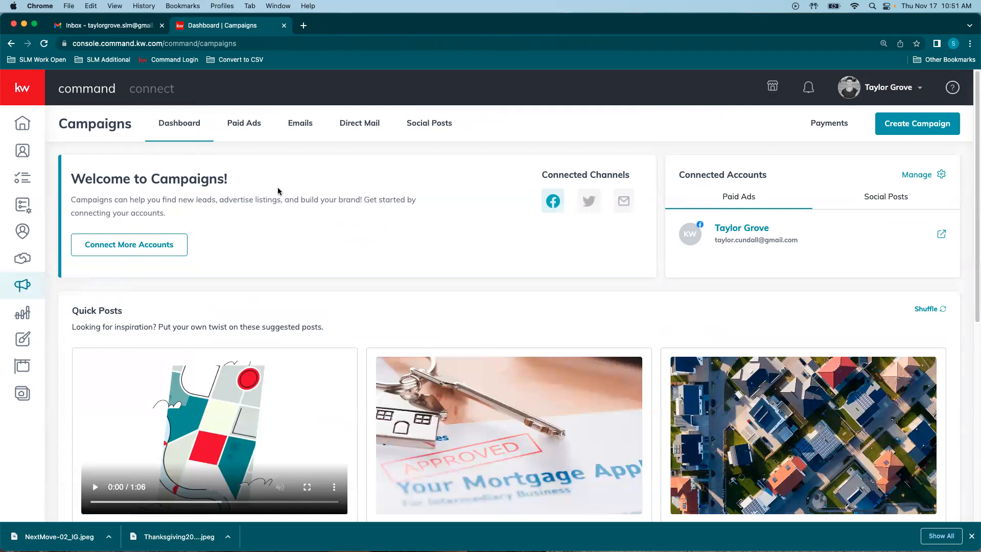
left_click(244, 124)
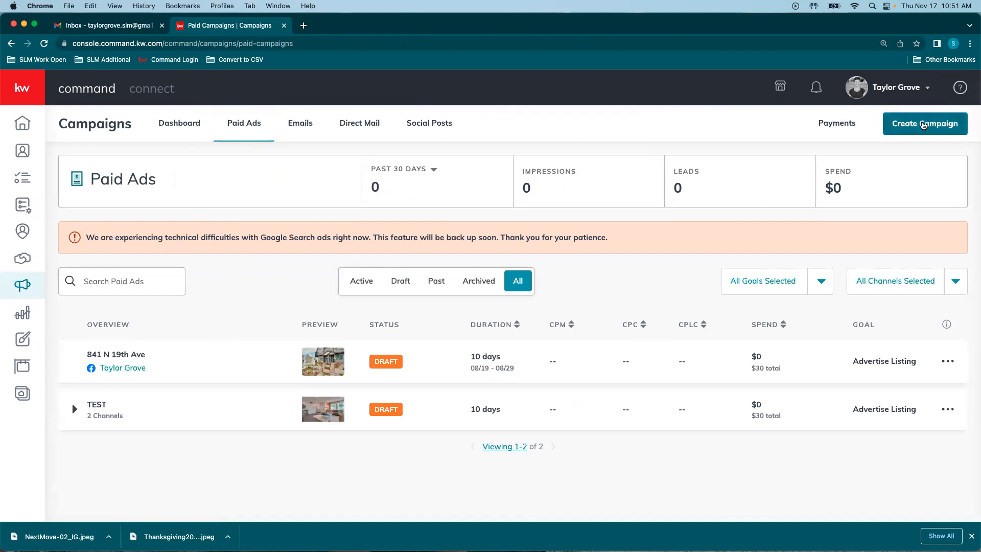
left_click(925, 126)
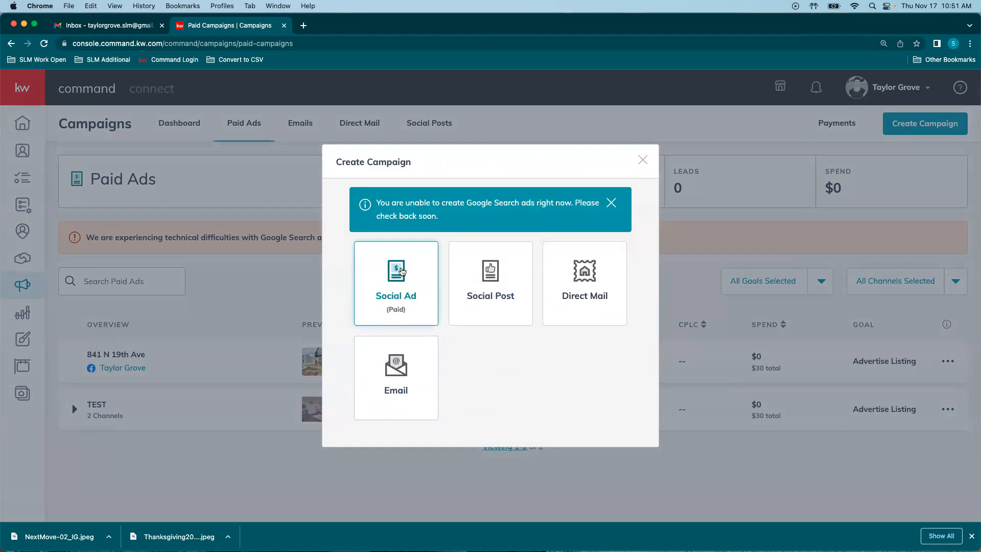
left_click(397, 299)
Step: Name the campaign Pie Event with the Event Awareness goal
left_click(383, 135)
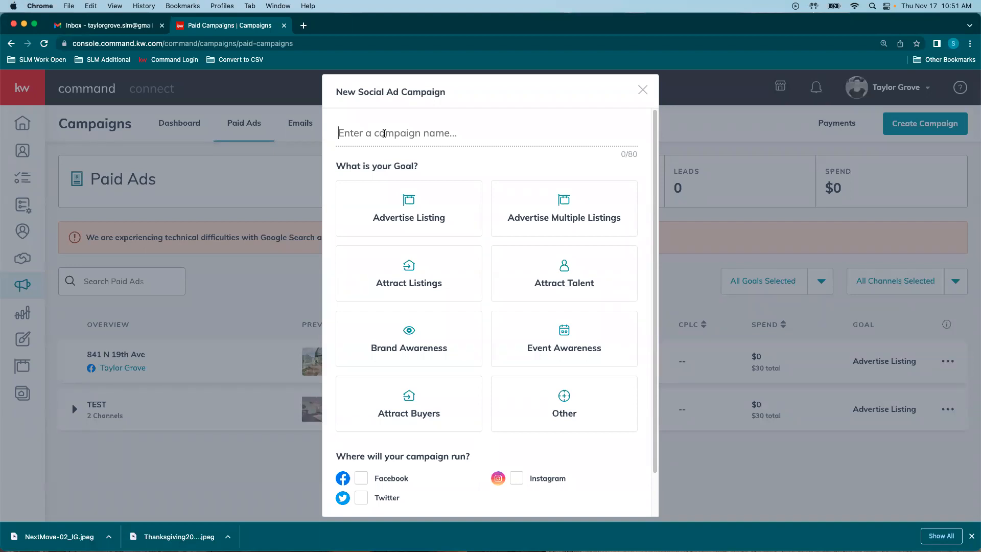
type("Soci")
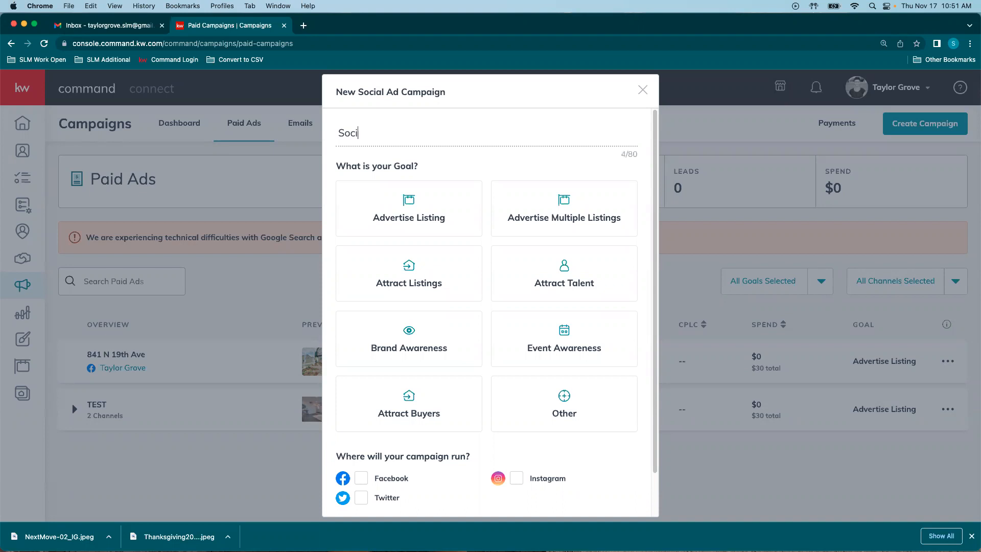
type("al Post Test")
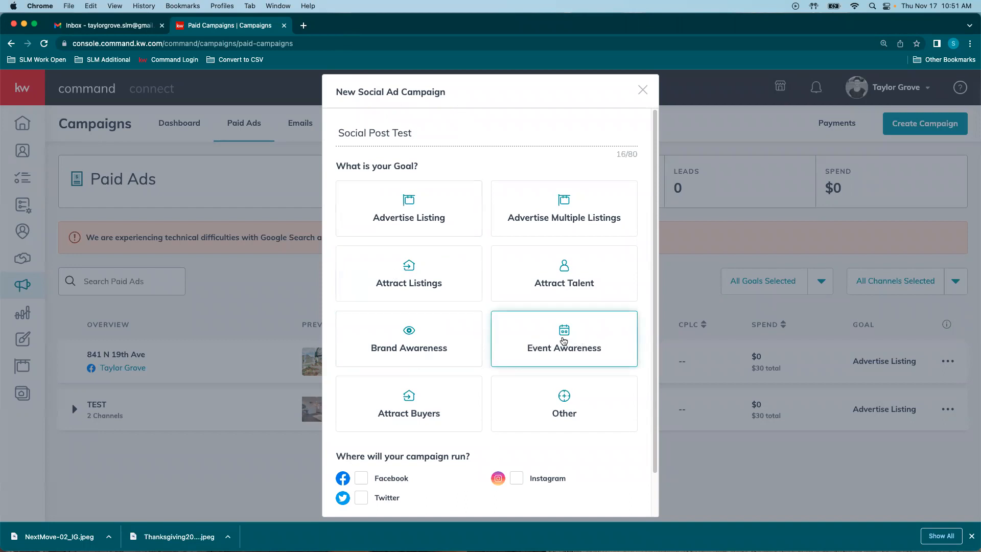
left_click(567, 342)
scroll(449, 284, "down", 2)
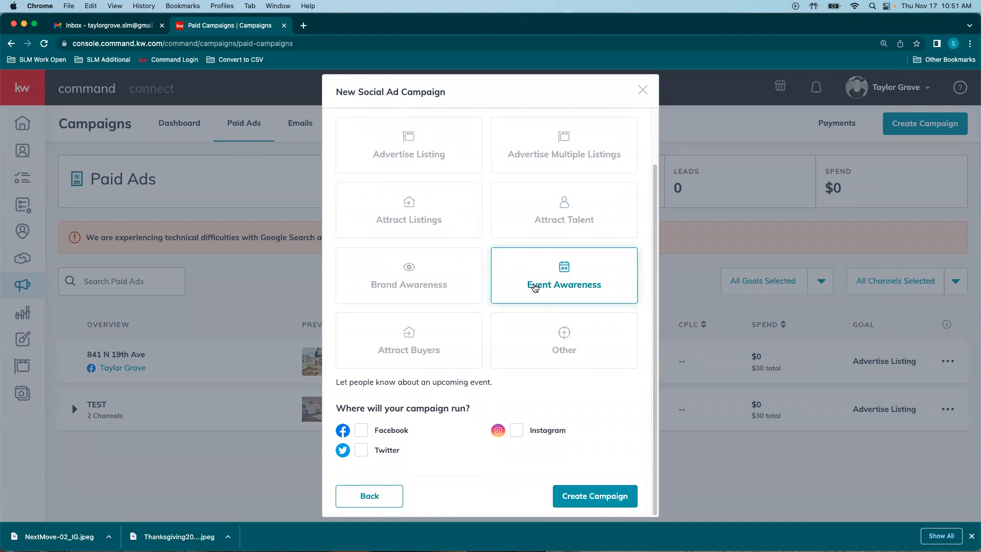
scroll(578, 286, "up", 2)
left_click_drag(455, 128, 312, 135)
type("Pie Event")
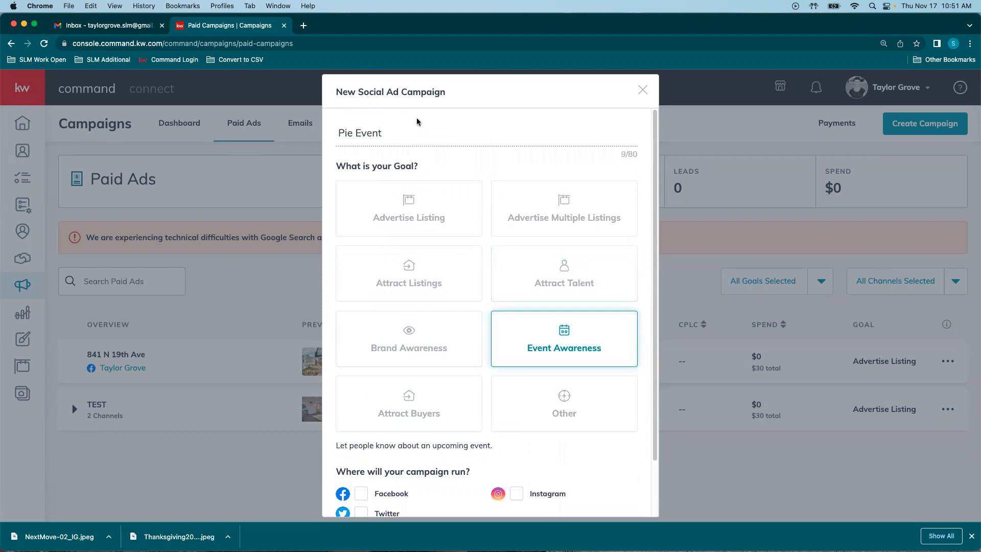
Step: Run the campaign on Facebook only, without Instagram, and create it
scroll(449, 129, "down", 2)
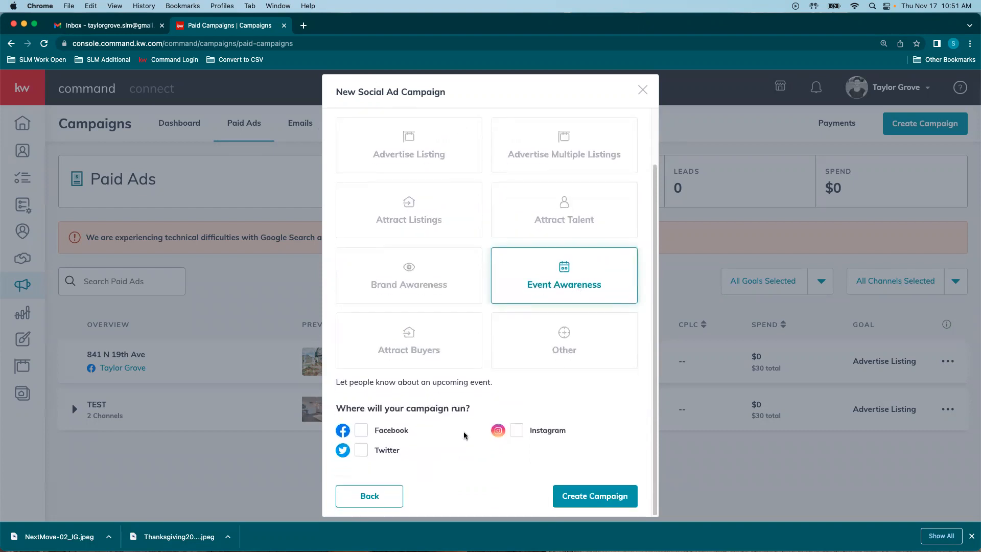
left_click(391, 432)
left_click(517, 431)
left_click(371, 452)
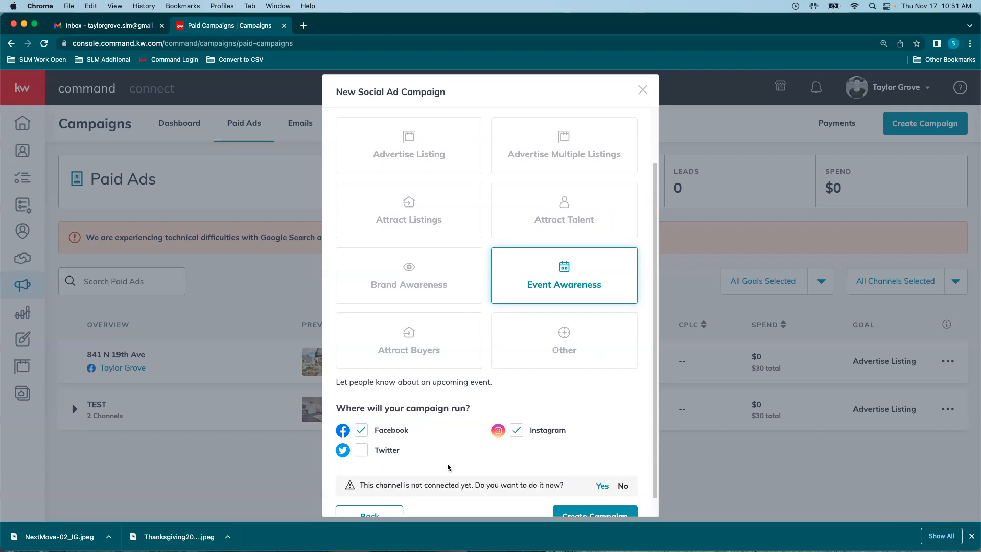
scroll(493, 445, "down", 1)
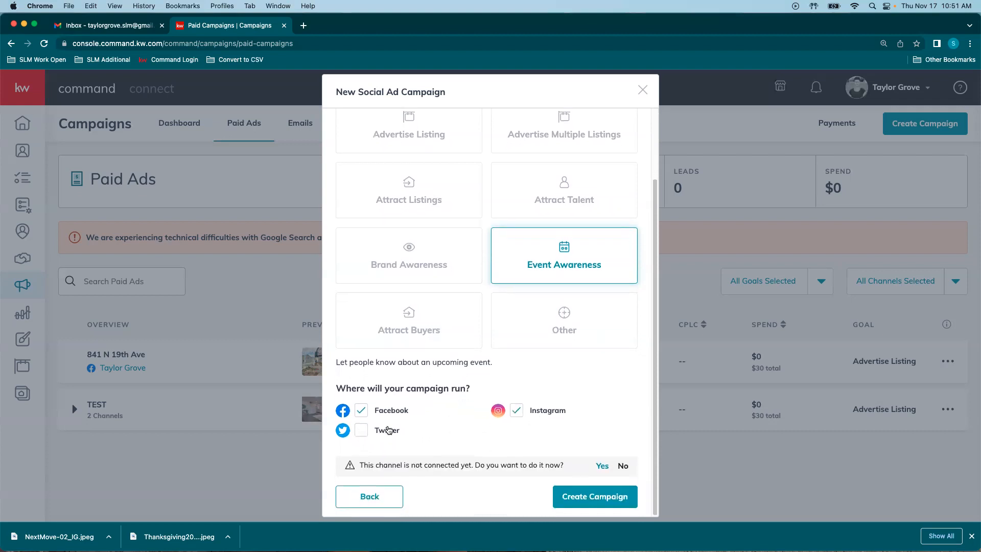
left_click(515, 412)
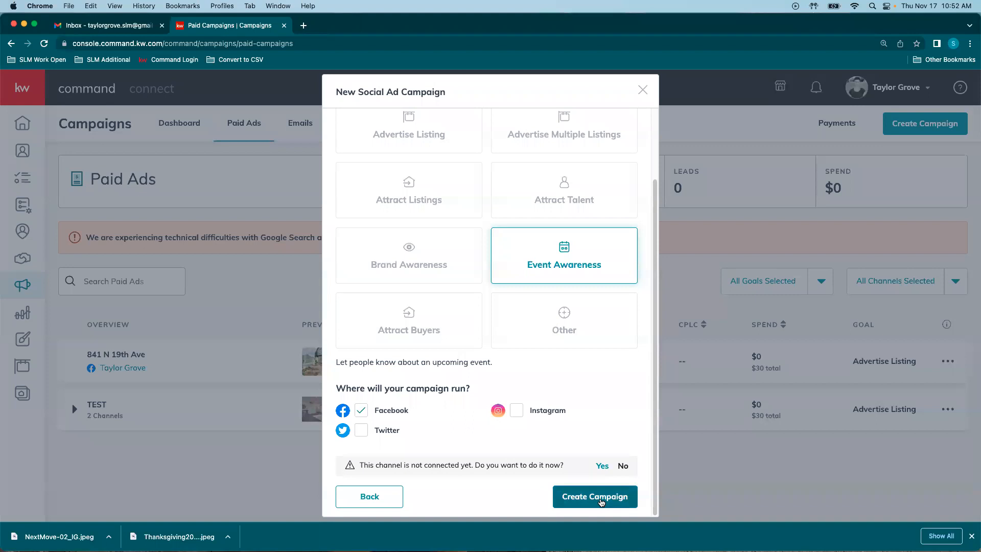
left_click(607, 504)
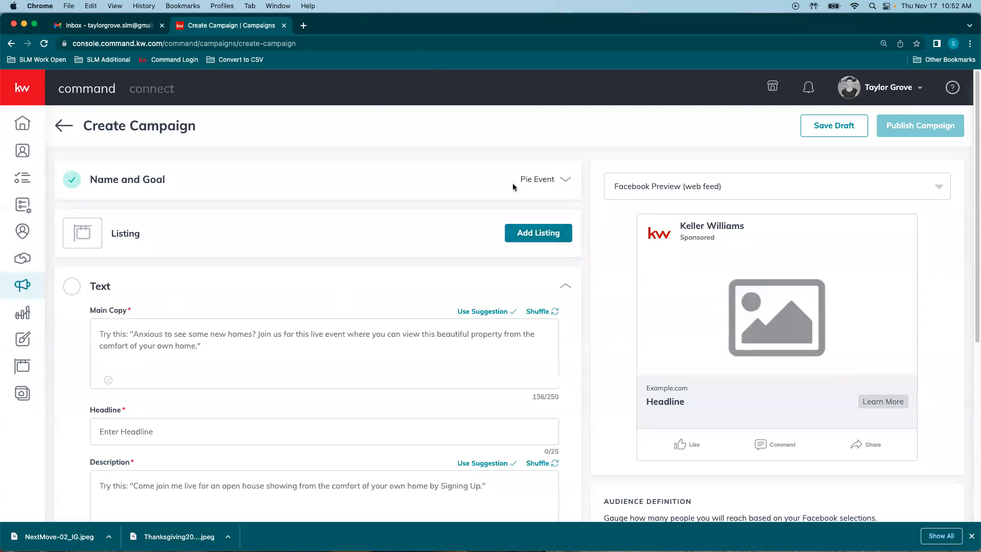
Step: Expand and collapse the Name and Goal section to review Pie Event
left_click(552, 179)
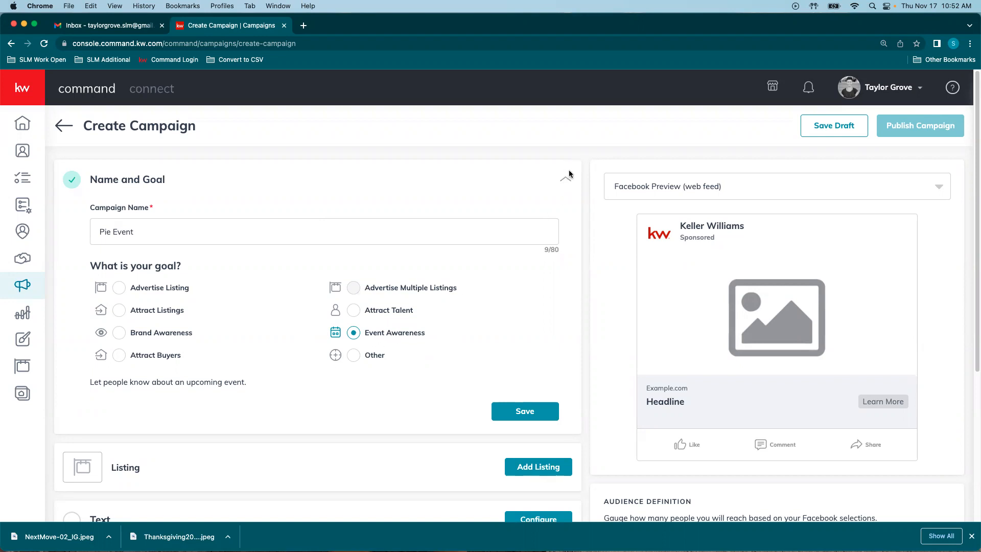
left_click(560, 183)
Step: Open the listing search, show all listings, and search addresses for 440
left_click(514, 235)
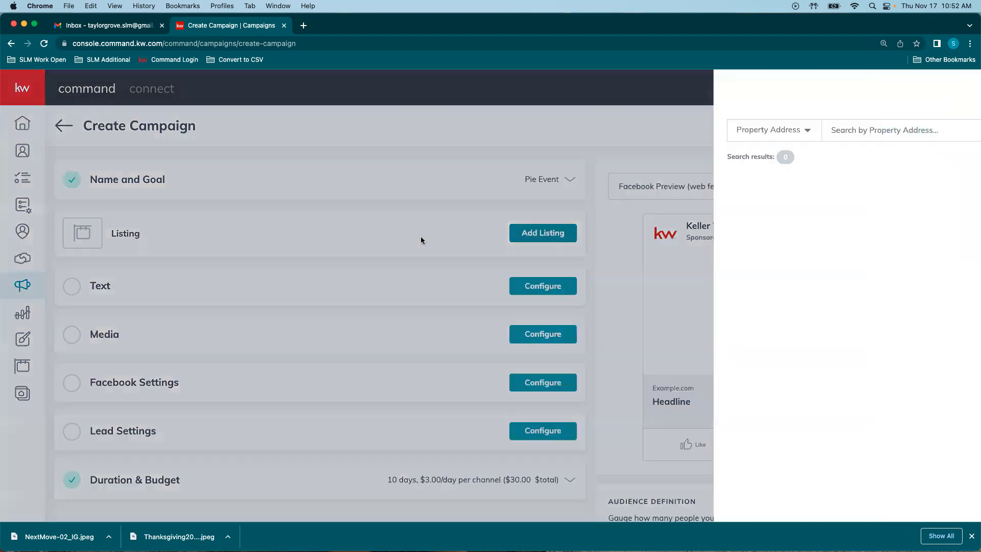
left_click(927, 162)
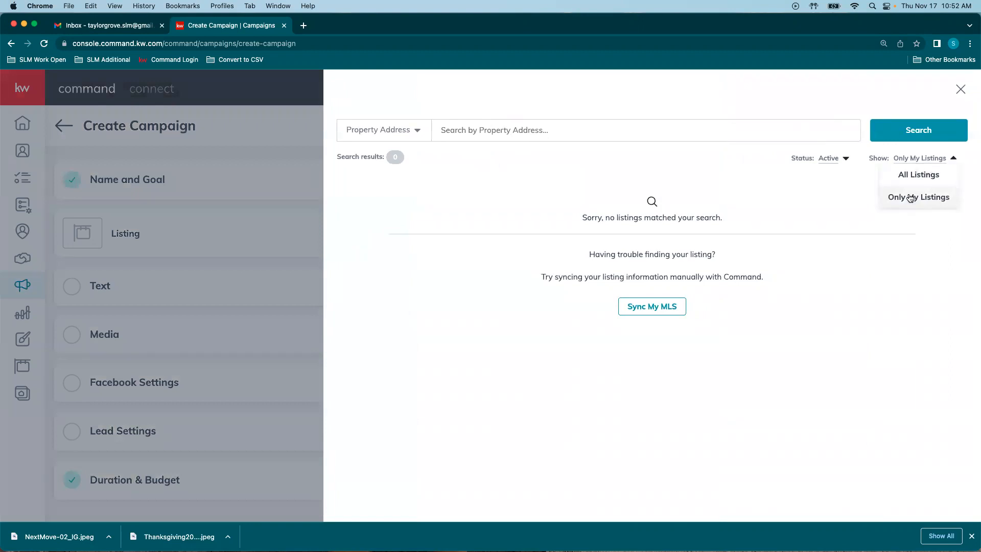
left_click(901, 175)
left_click(485, 129)
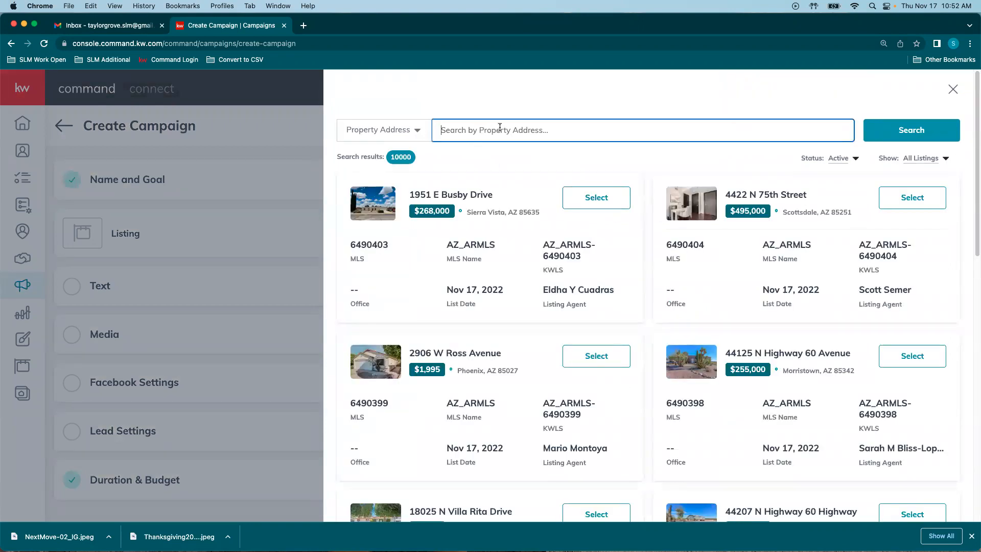
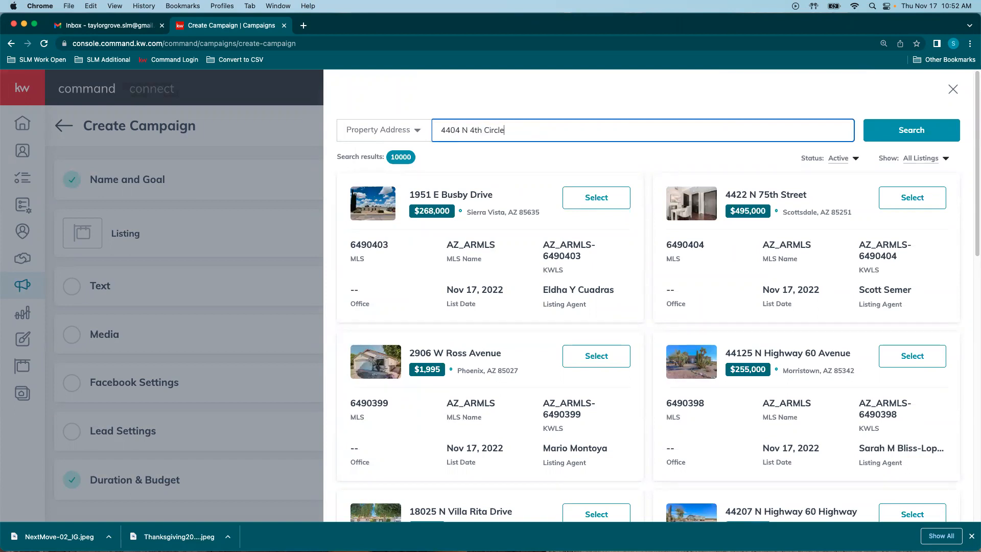
key("Return")
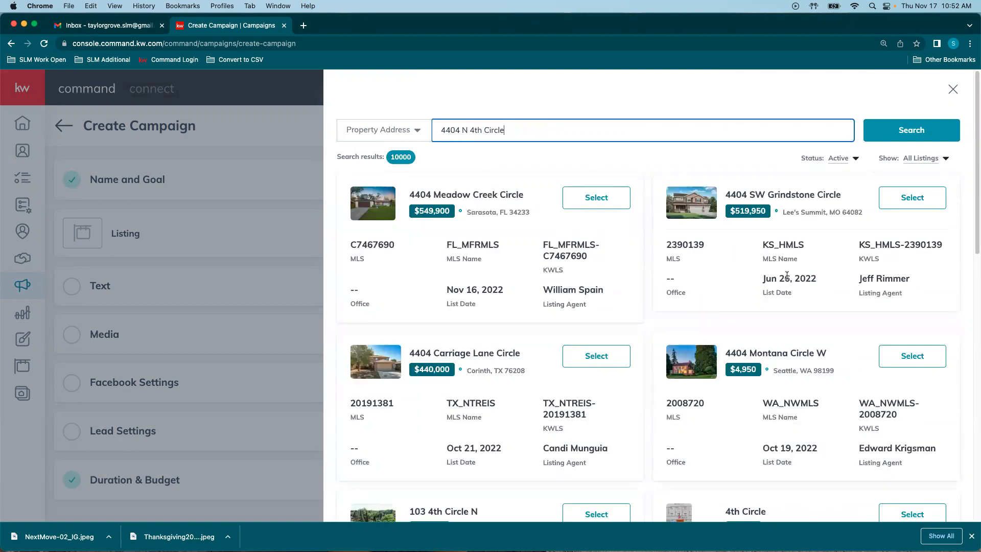
scroll(765, 276, "down", 6)
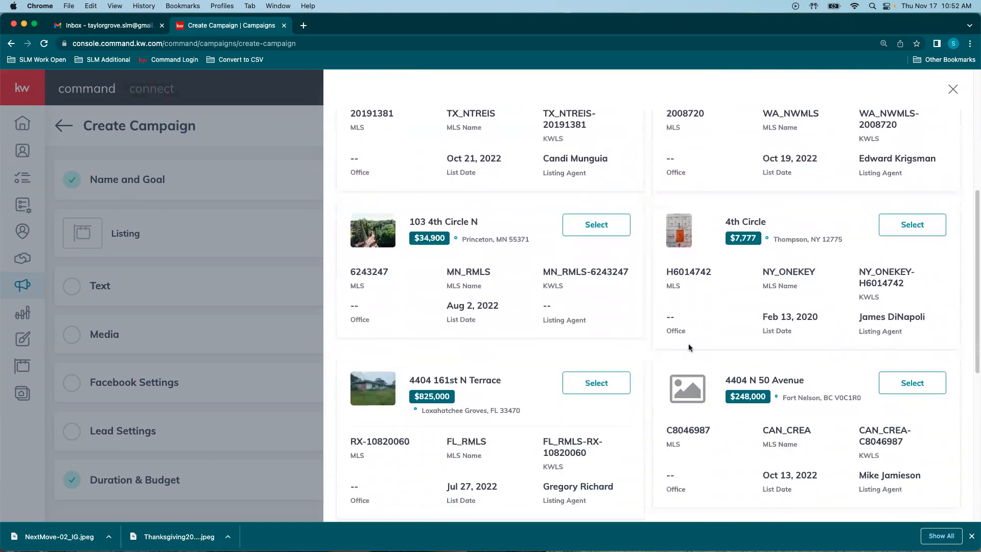
scroll(688, 343, "down", 7)
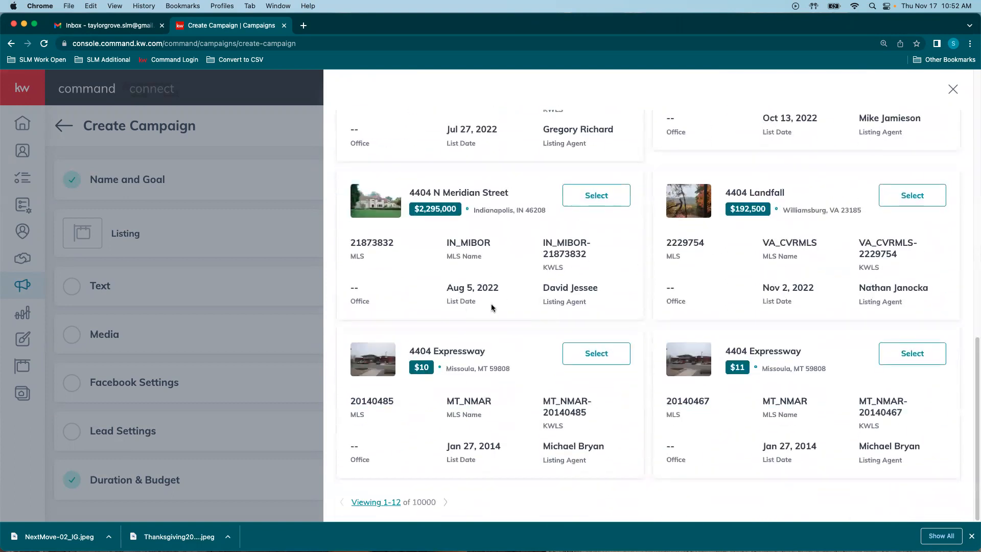
scroll(596, 427, "up", 13)
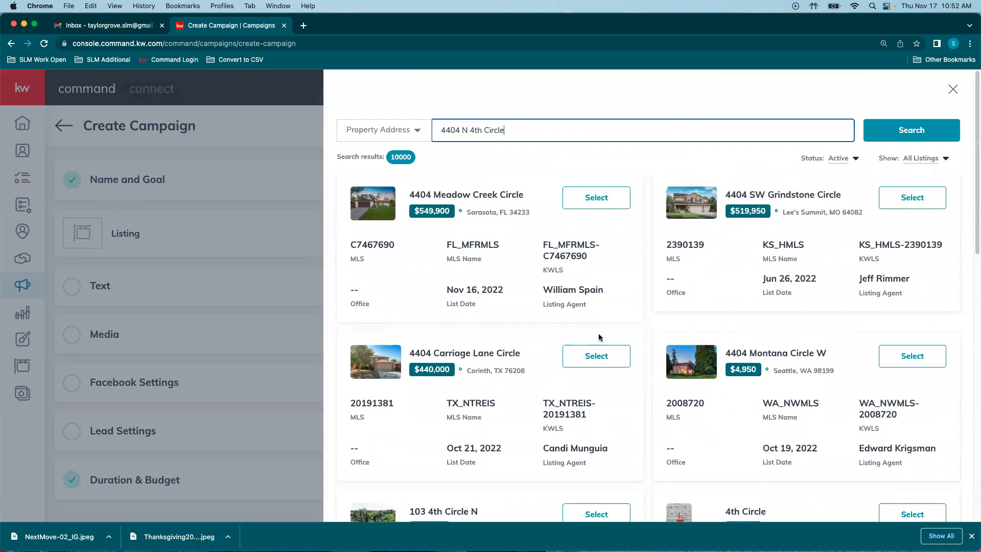
Step: Switch the search type to MLS number and back to property address
left_click(413, 132)
left_click(369, 173)
left_click(552, 132)
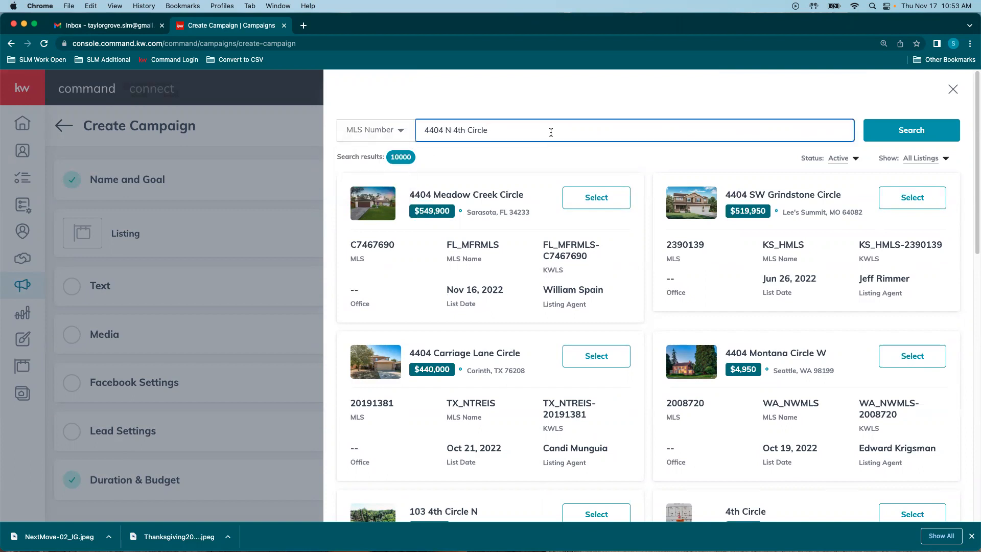
left_click(383, 130)
left_click(375, 154)
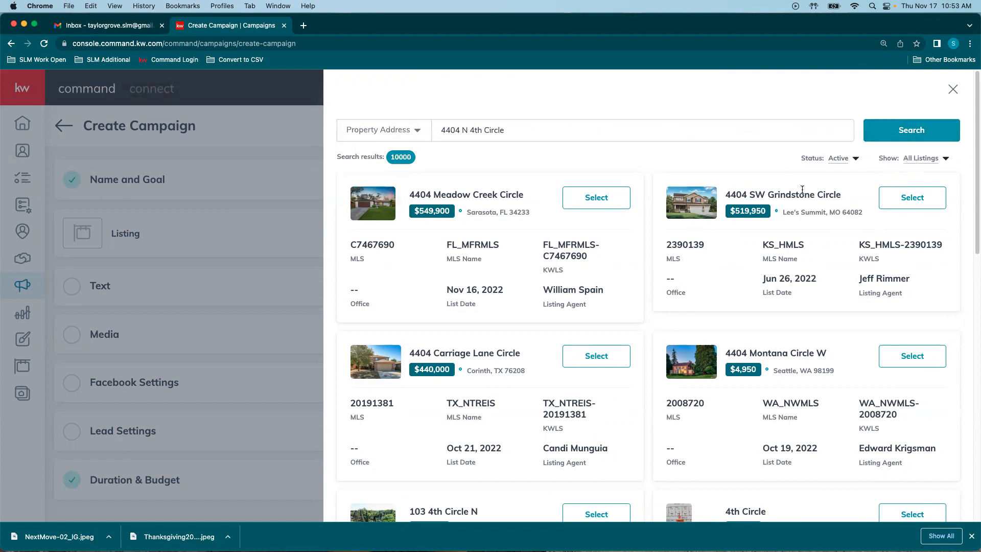
left_click(943, 160)
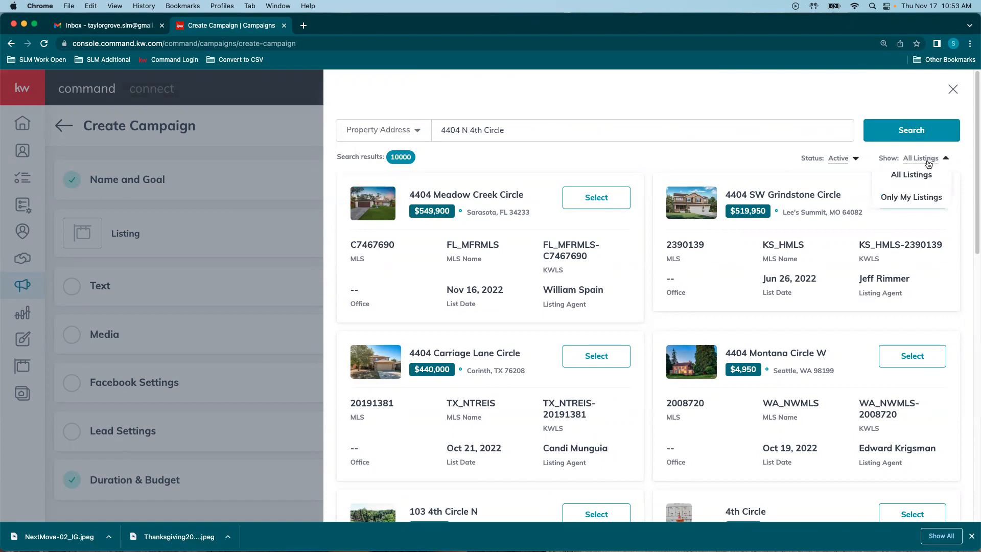
left_click(840, 158)
left_click(842, 160)
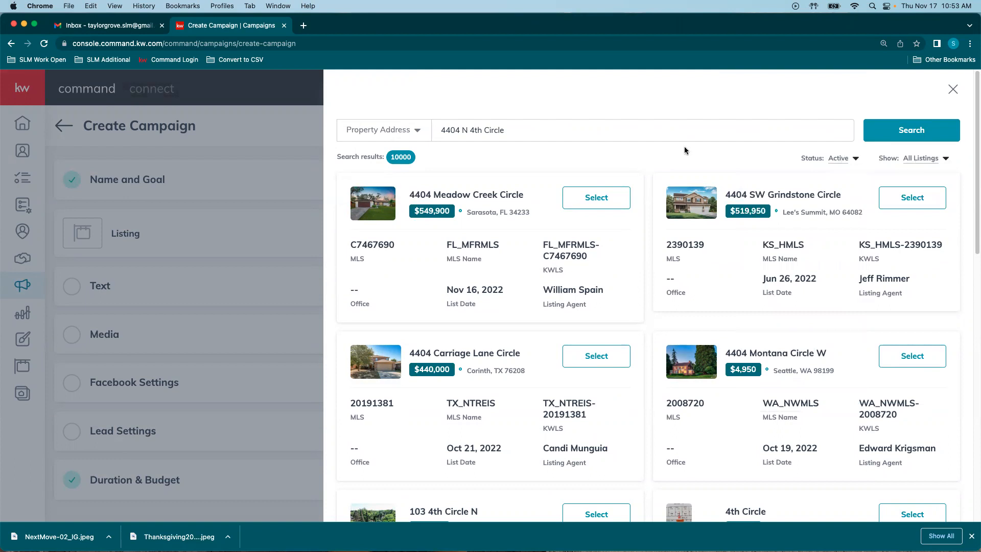
Step: Search listings by the listing agent's name and filter results to Sold
left_click(401, 134)
left_click(363, 189)
left_click_drag(499, 131, 398, 127)
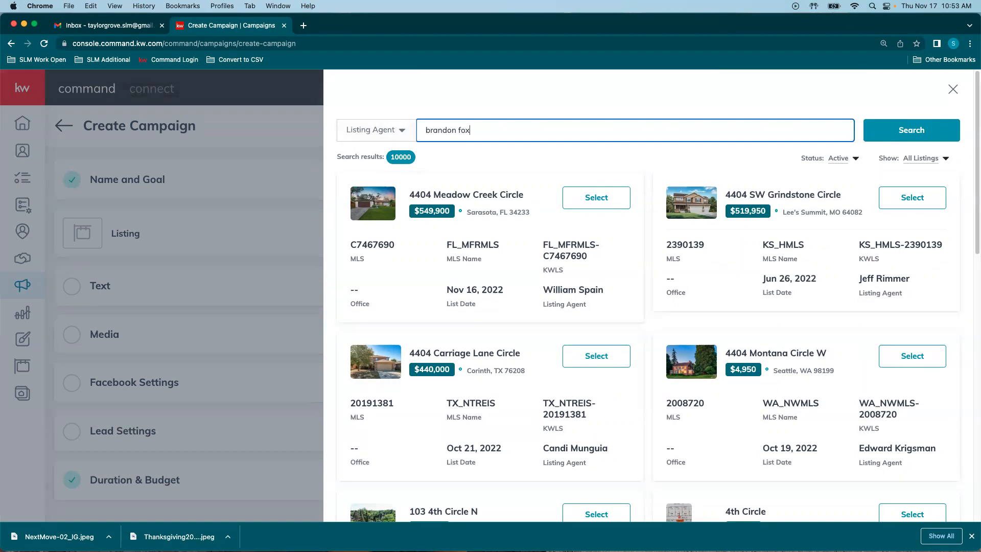
key("Return")
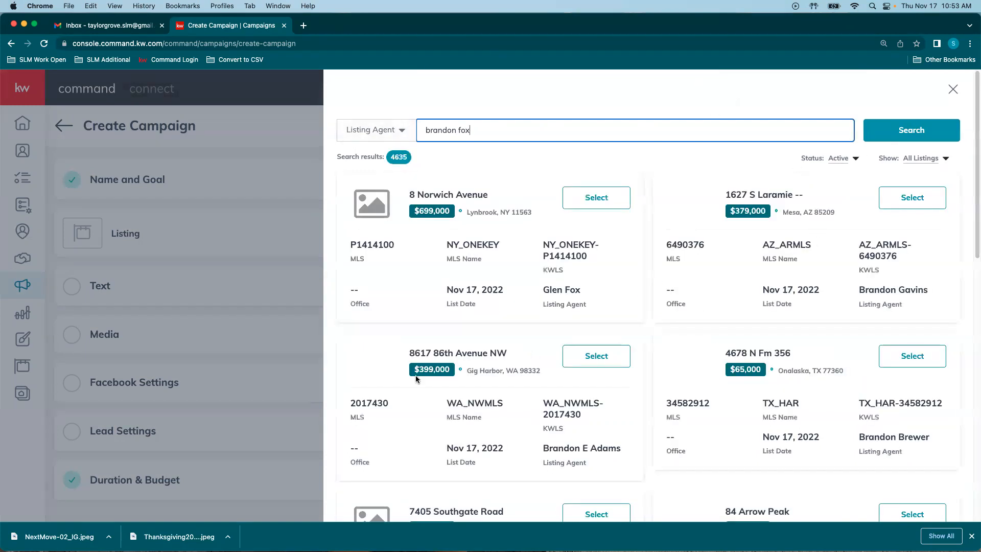
left_click(840, 159)
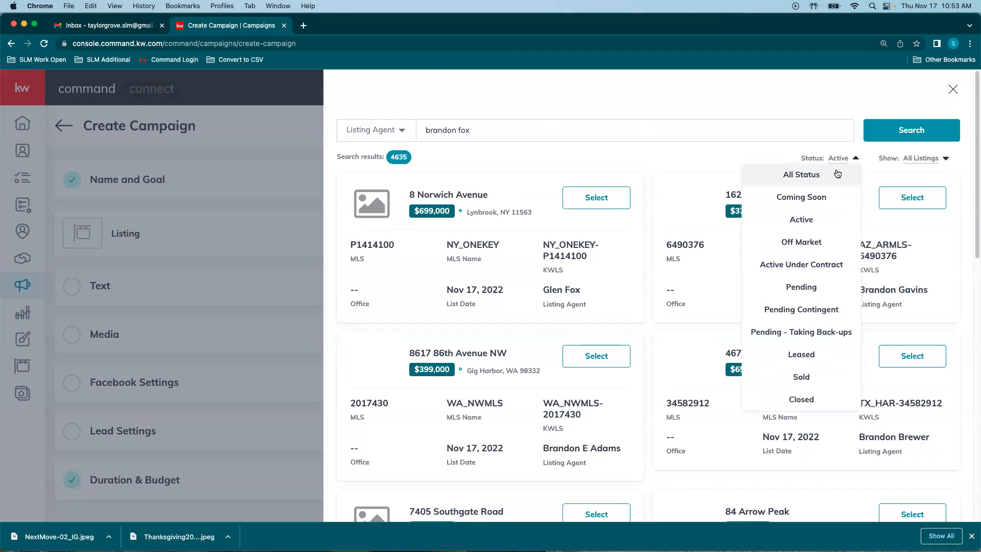
left_click(556, 122)
left_click(937, 156)
left_click(841, 158)
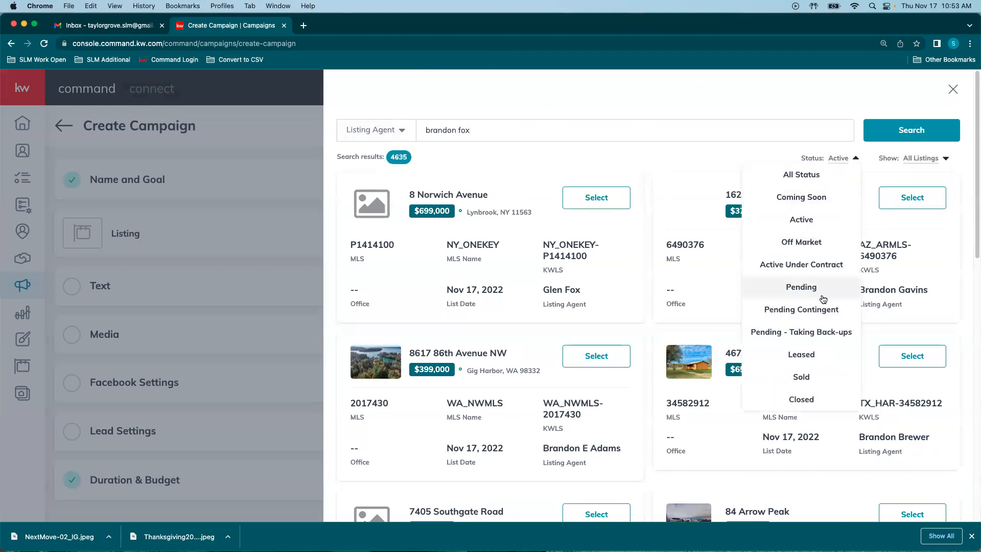
left_click(796, 377)
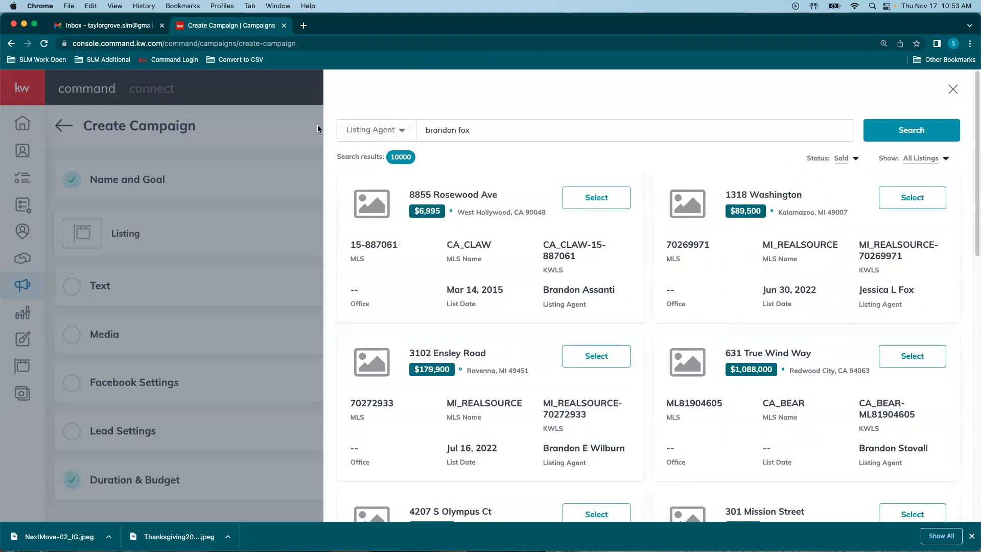
Step: Switch back to property address search and enter a new address query
left_click_drag(493, 128, 379, 127)
left_click(378, 127)
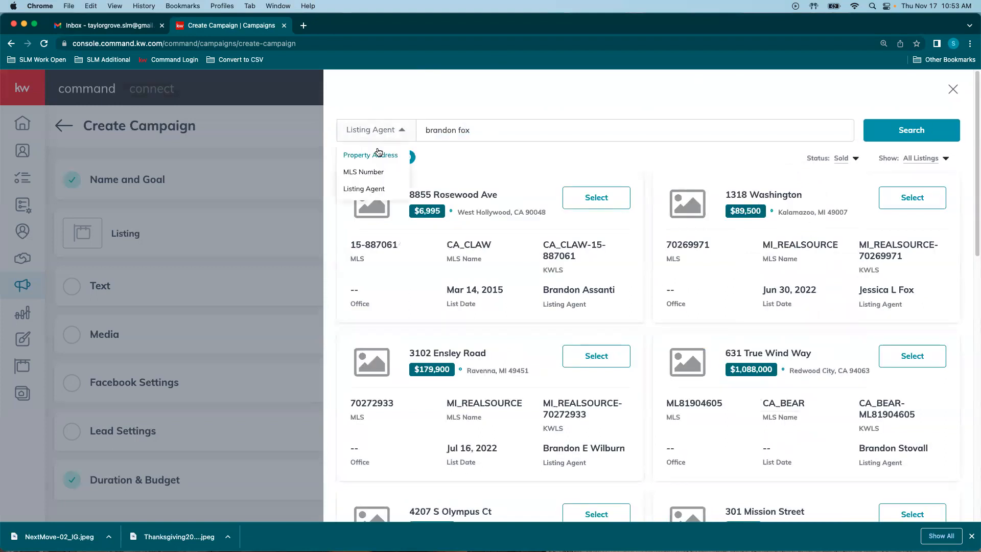
left_click(378, 154)
double_click(483, 128)
key("BackSpace")
key("BackSpace")
key("BackSpace")
key("BackSpace")
key("BackSpace")
key("BackSpace")
key("BackSpace")
key("BackSpace")
key("BackSpace")
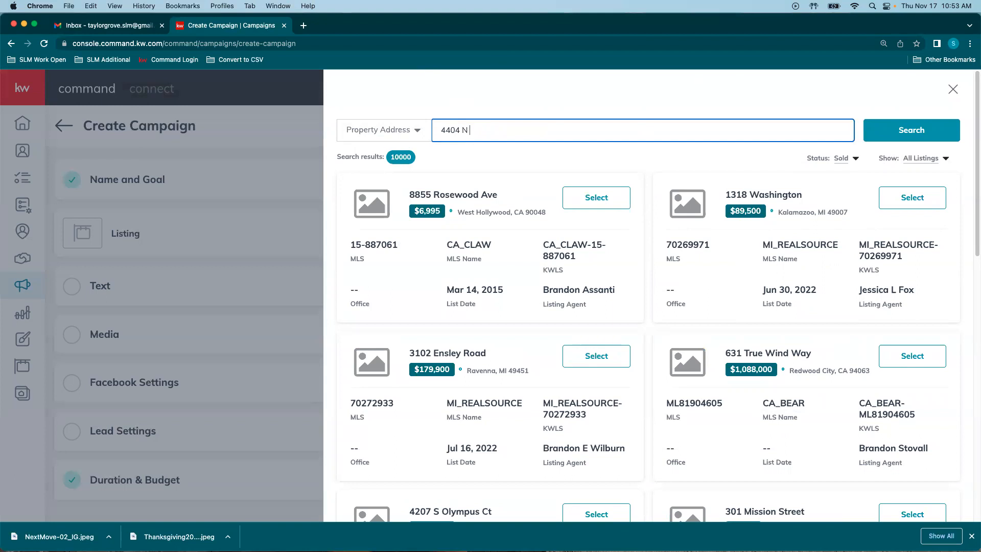
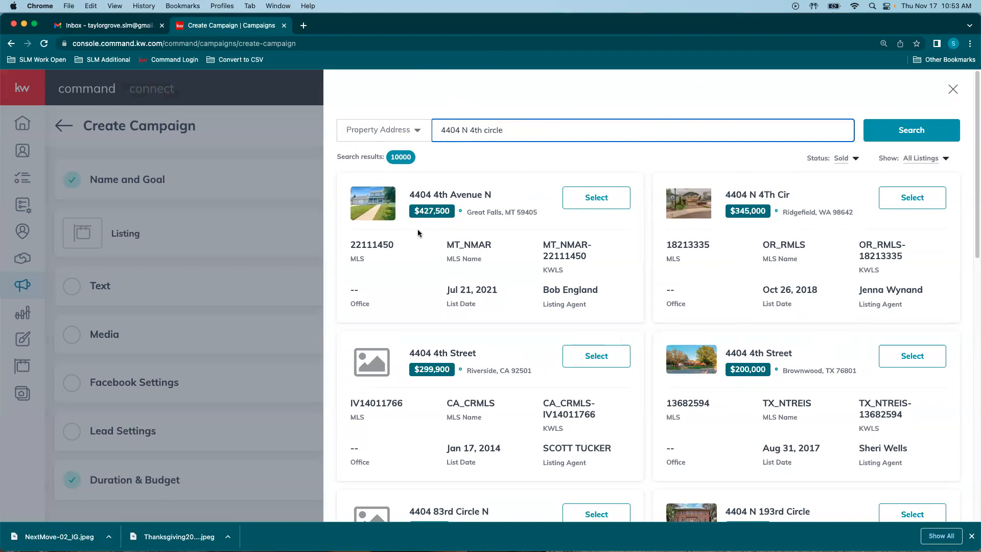
scroll(498, 242, "down", 5)
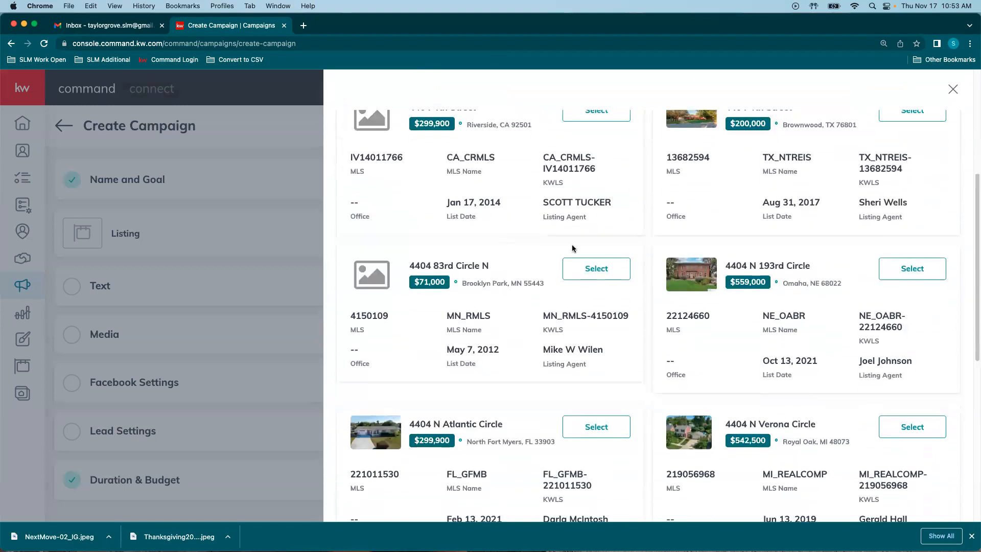
scroll(520, 305, "down", 5)
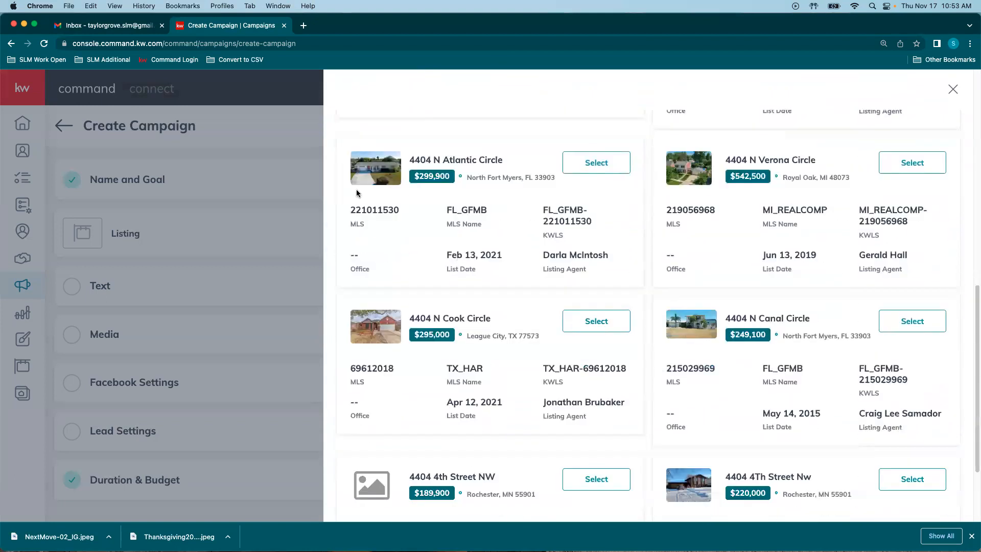
scroll(713, 341, "down", 3)
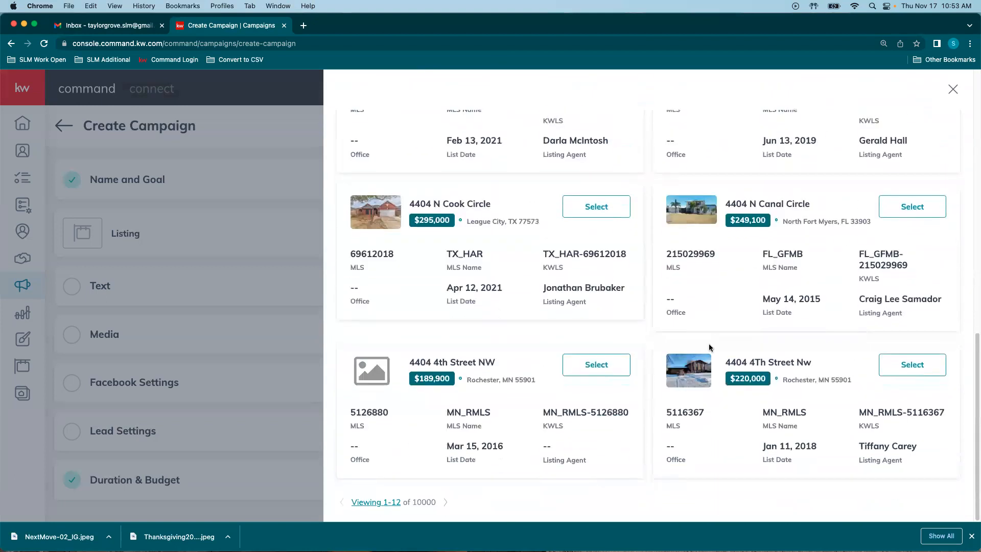
left_click(442, 501)
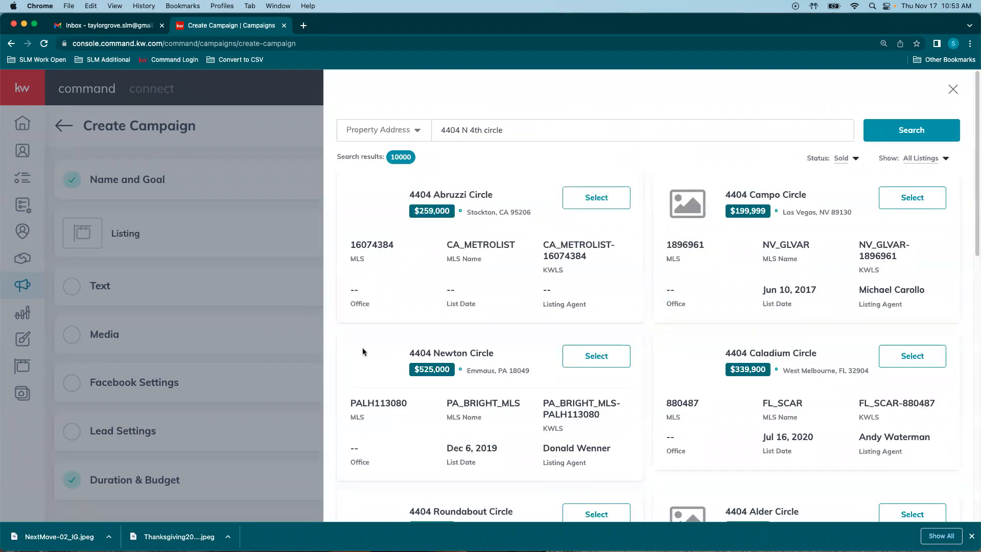
scroll(753, 379, "down", 2)
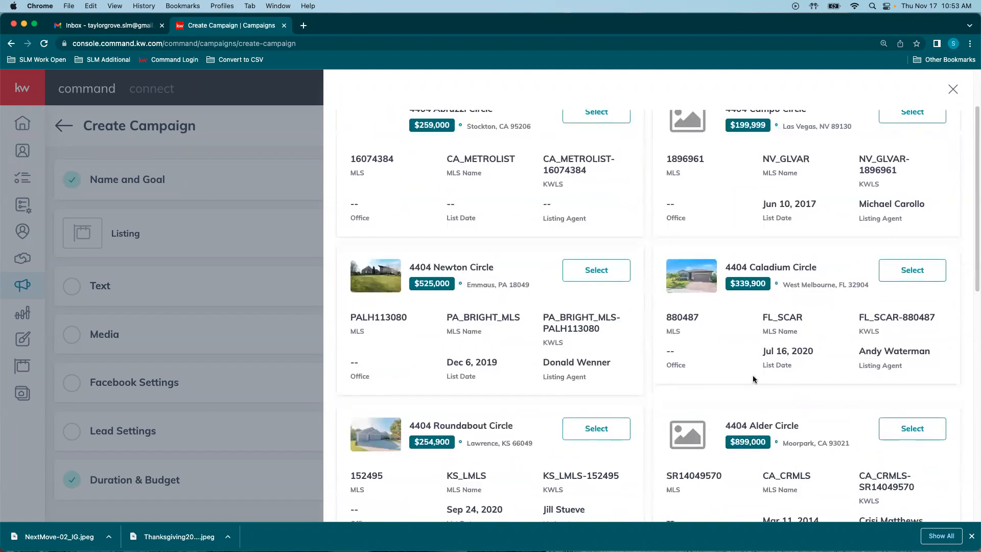
scroll(753, 379, "down", 1)
scroll(742, 378, "down", 4)
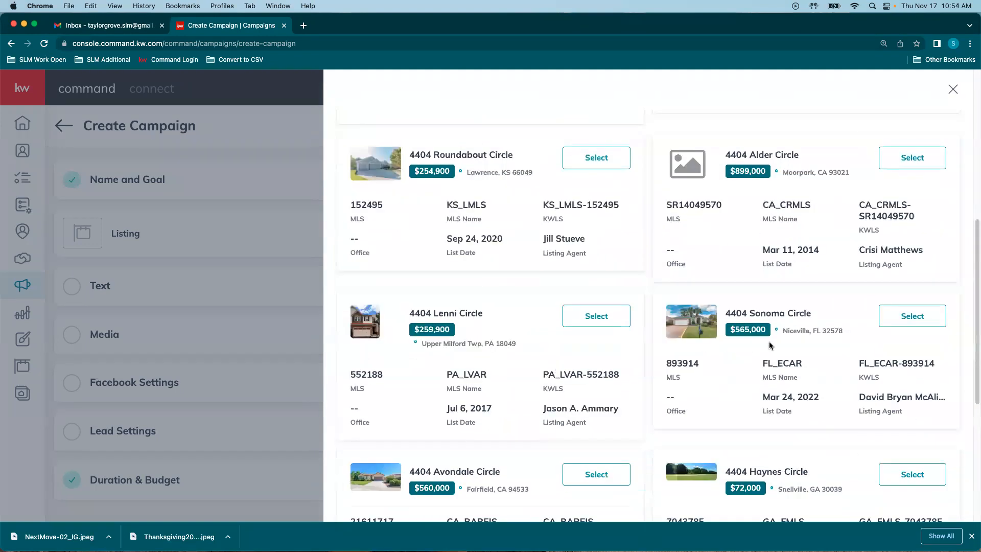
scroll(770, 345, "down", 5)
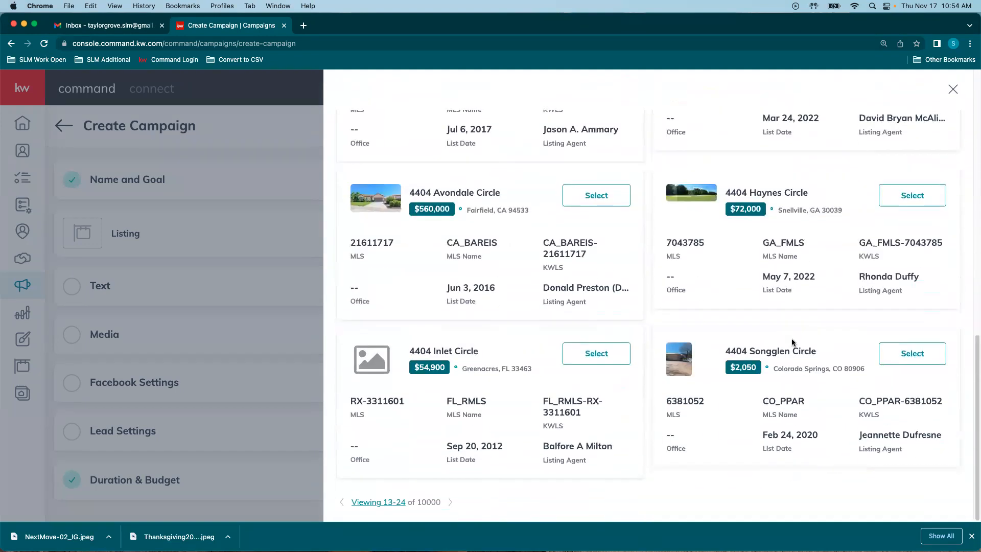
scroll(488, 344, "up", 10)
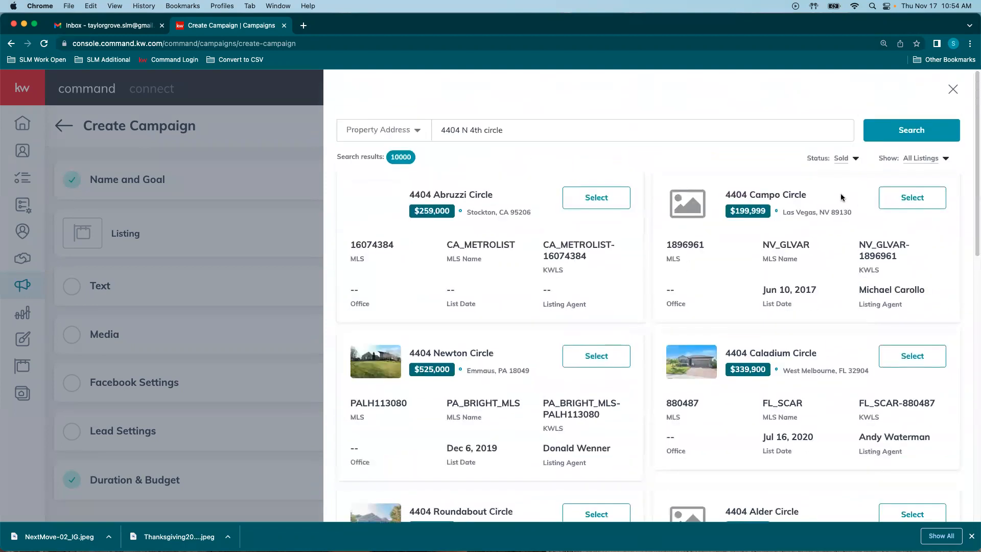
left_click(604, 364)
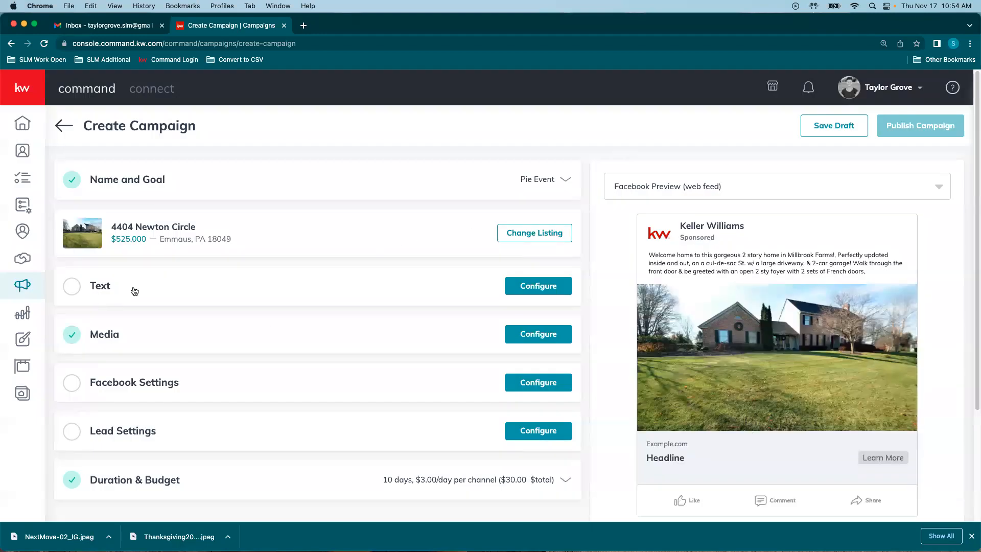
Step: Open the ad Text settings and place the caret at the end of the Main Copy
left_click(540, 292)
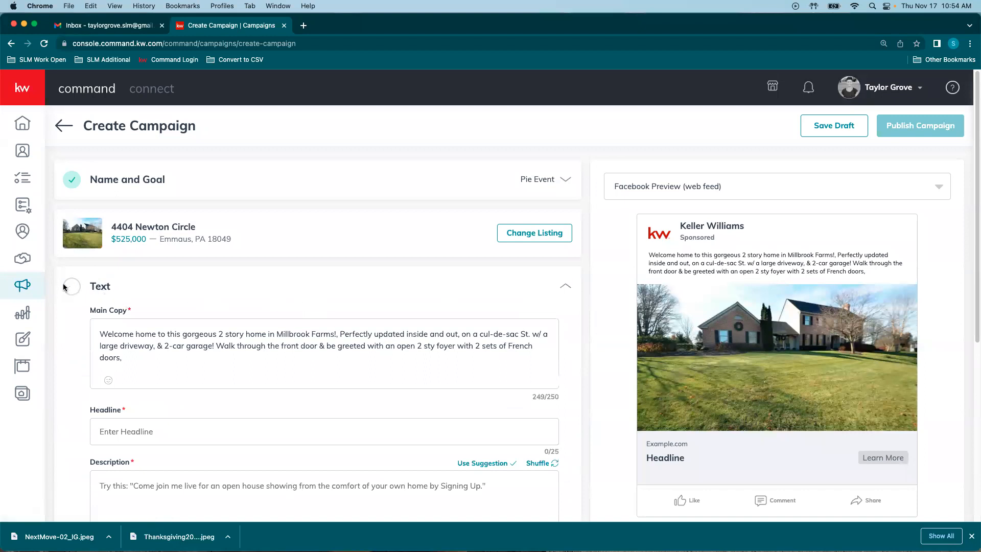
scroll(268, 281, "down", 5)
scroll(360, 305, "up", 2)
left_click(162, 254)
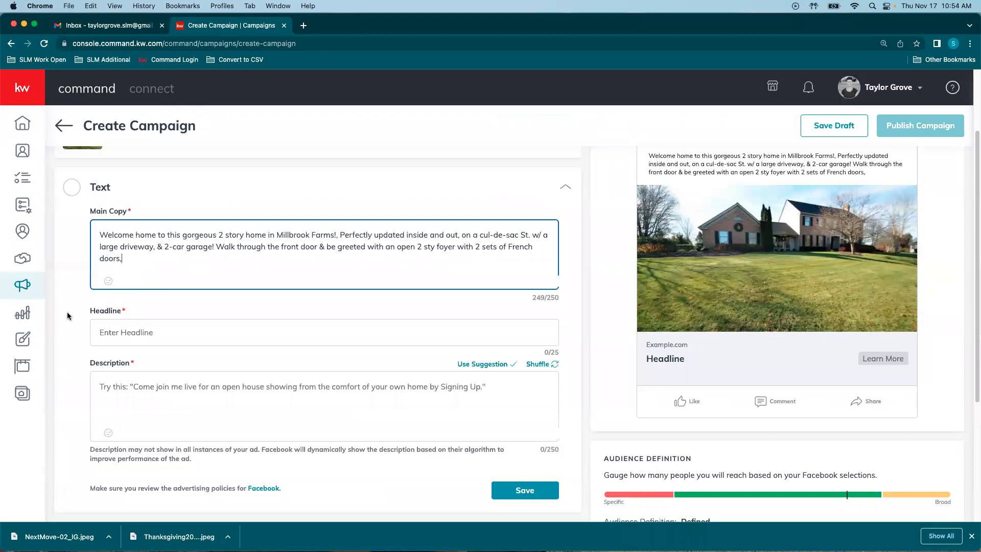
left_click_drag(535, 299, 573, 301)
left_click(550, 304)
left_click(142, 259)
Step: Review the 249-character Main Copy about the Millbrook Farms home, then move into the Headline field
scroll(249, 240, "up", 3)
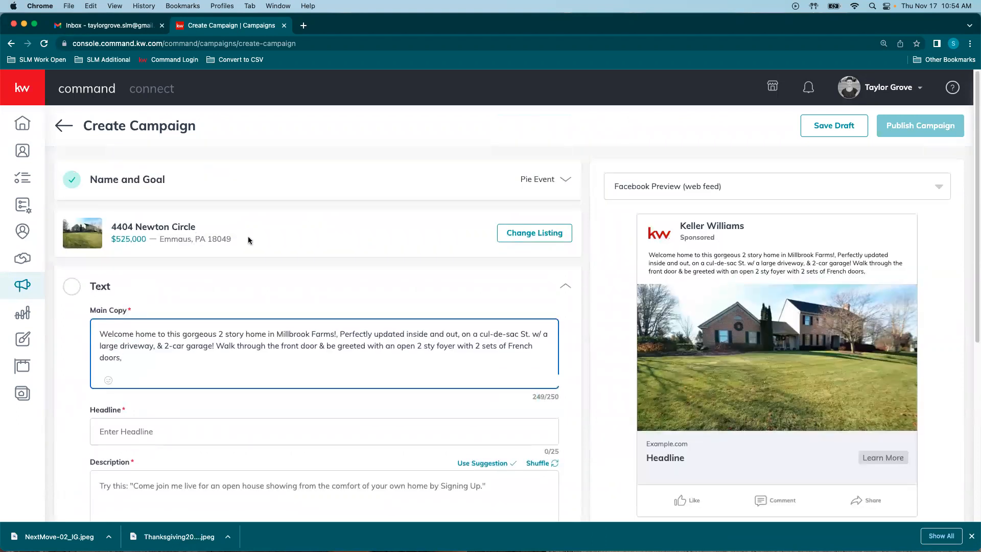
scroll(231, 256, "down", 2)
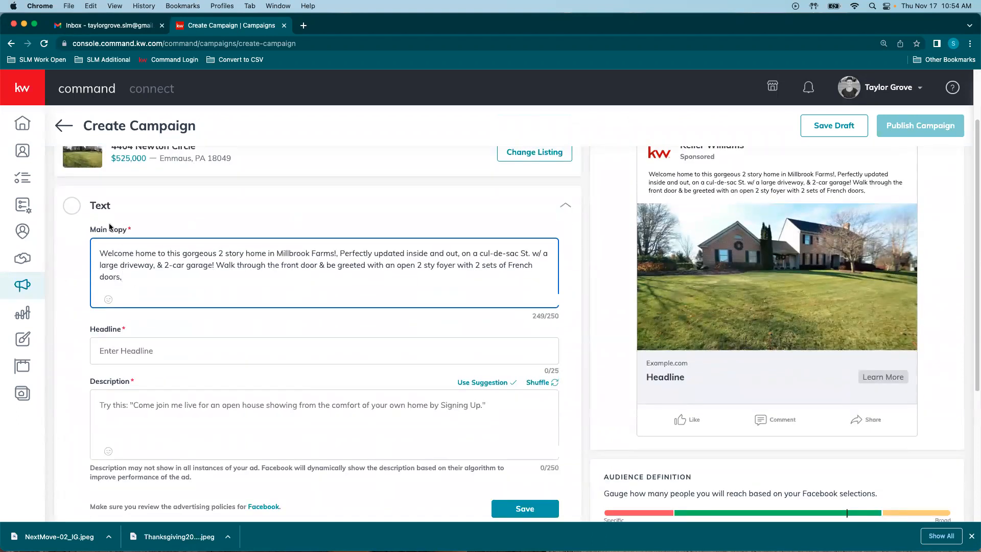
scroll(325, 271, "down", 2)
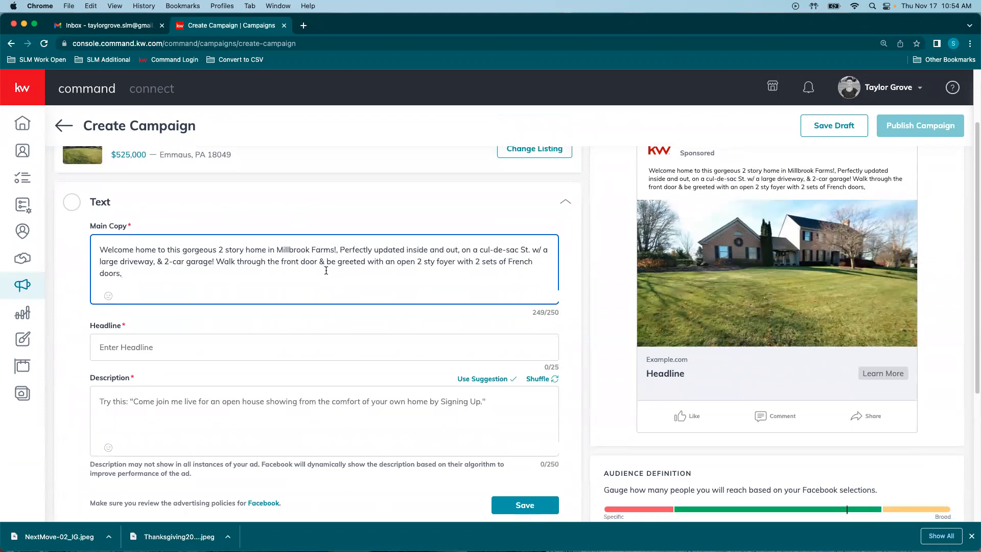
scroll(211, 270, "down", 5)
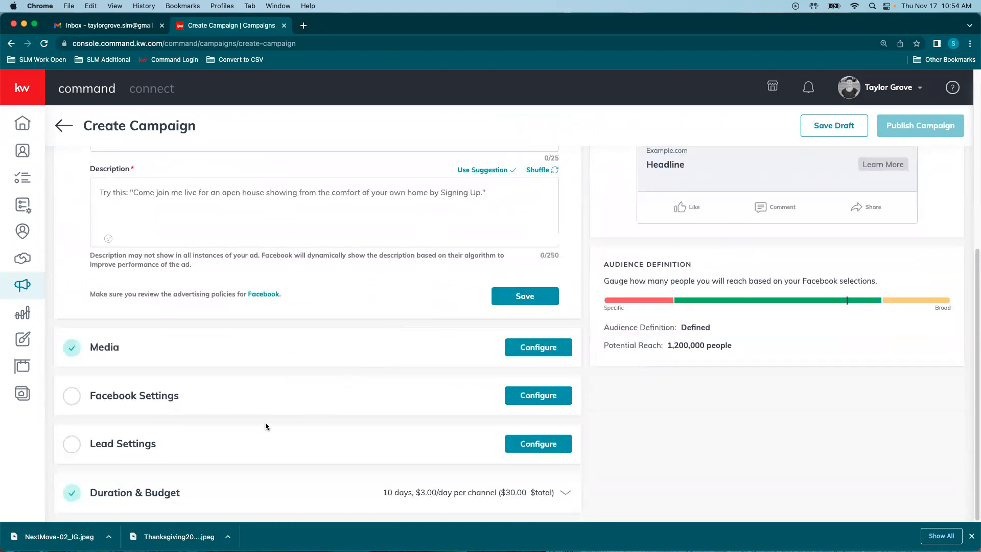
scroll(148, 382, "up", 5)
left_click_drag(150, 278, 90, 239)
left_click(147, 269)
left_click_drag(314, 262, 396, 266)
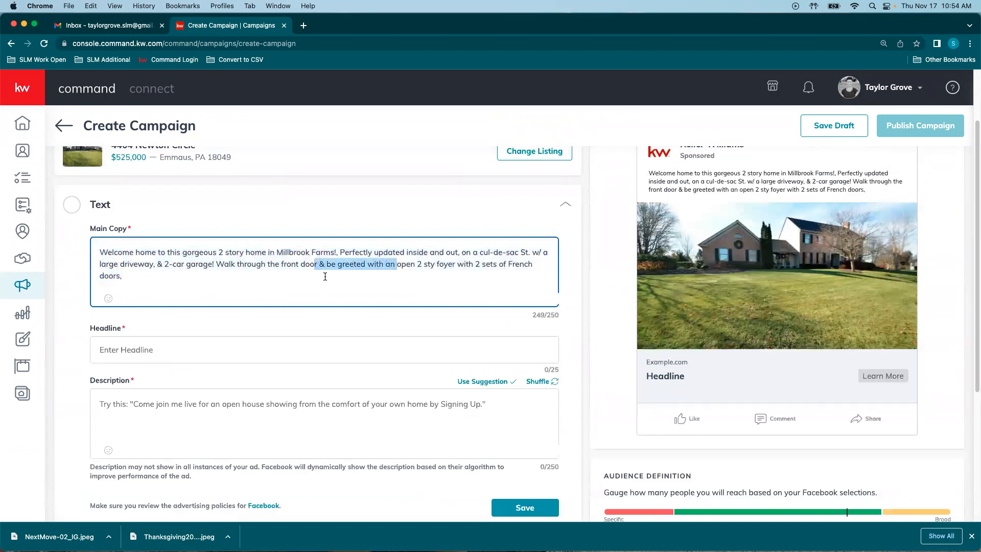
left_click(163, 350)
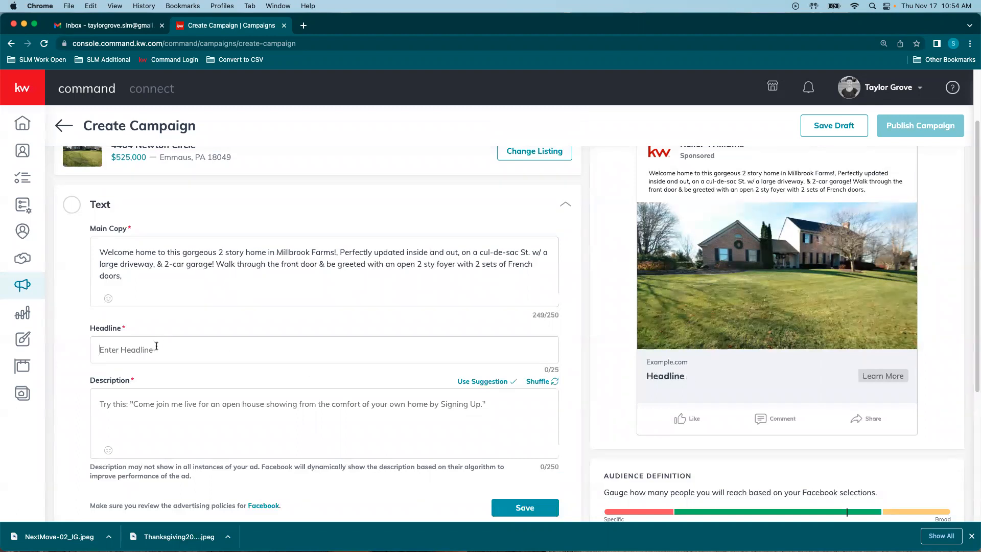
Step: Enter the headline 'JOIN US AT OUR OPEN HOUSE' and apply a shuffled suggested description
type("JOIN US A")
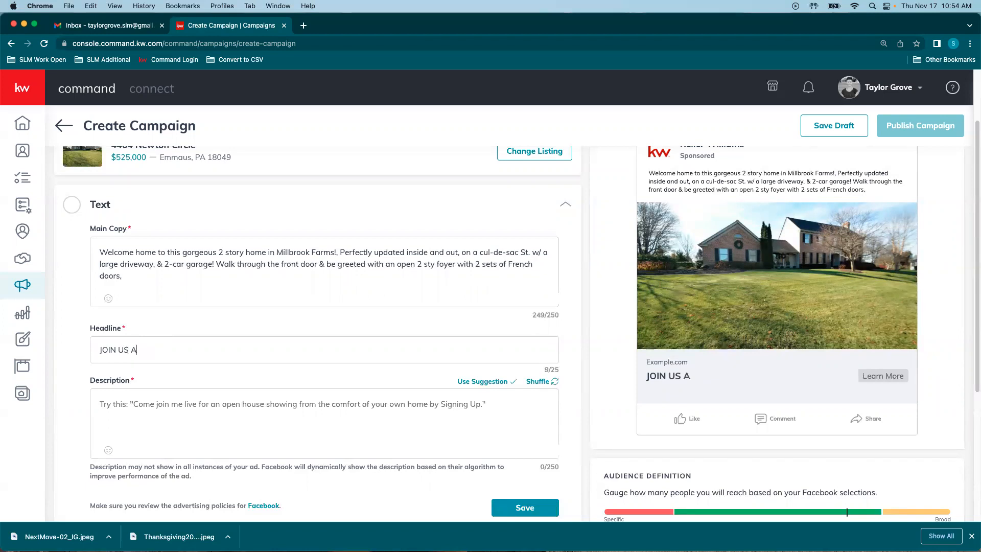
type("T OUR OPEN HOUSE")
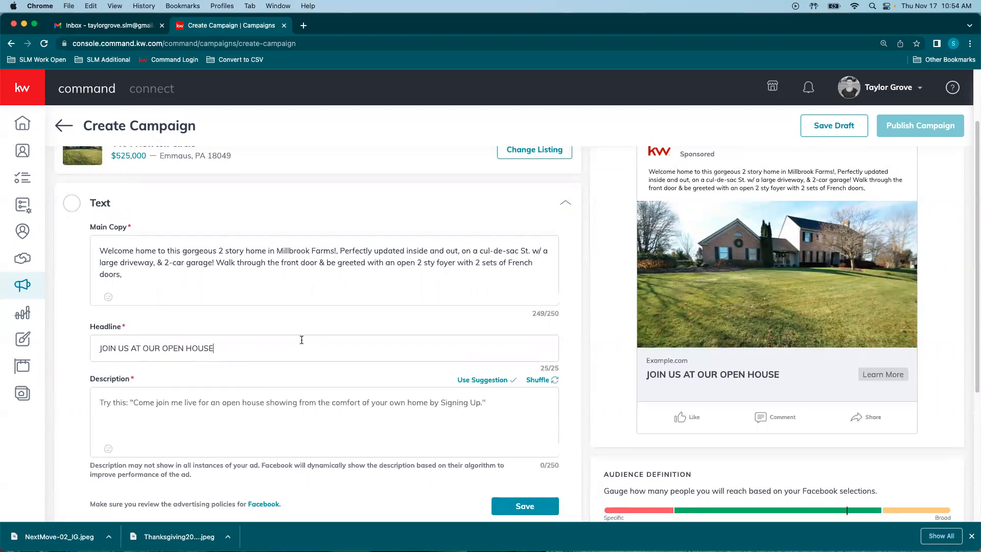
scroll(307, 347, "down", 1)
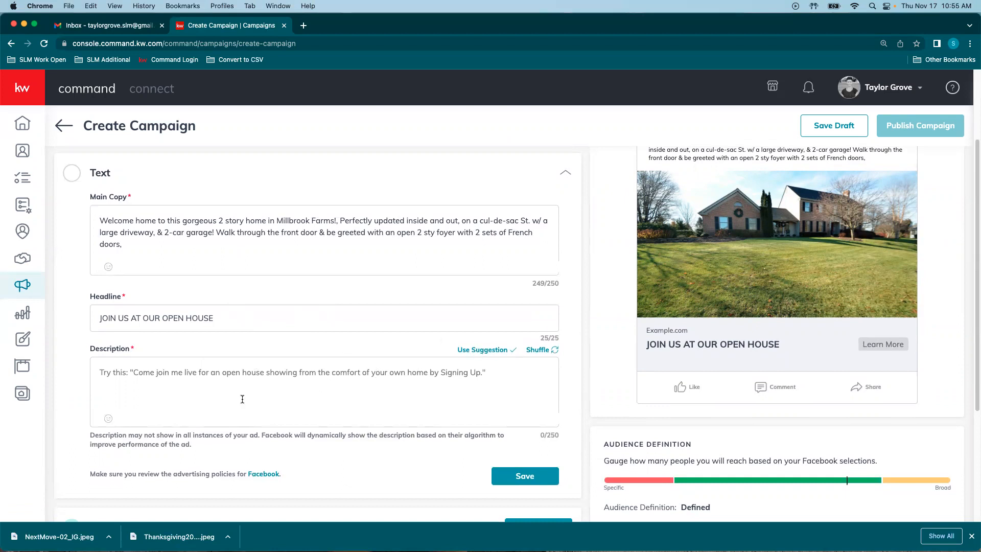
left_click(175, 386)
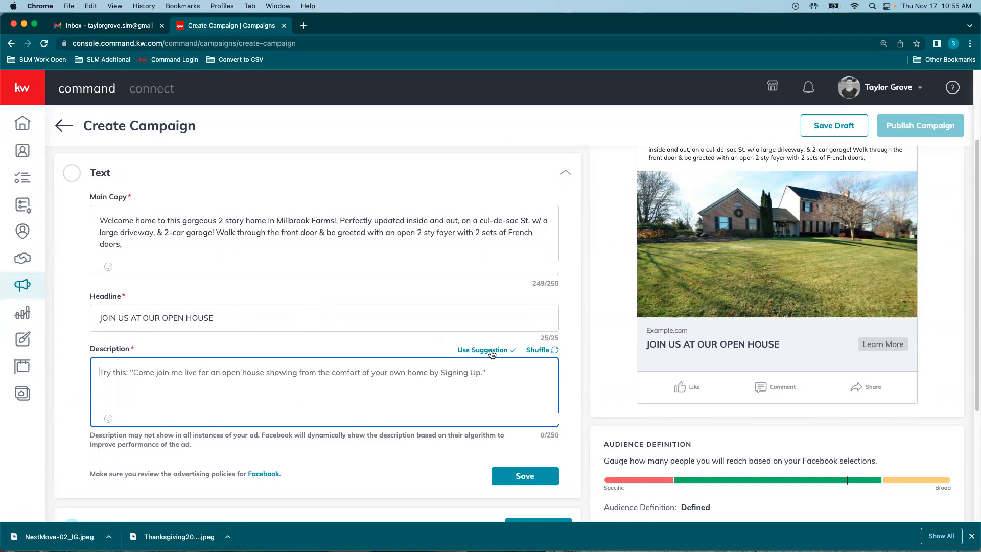
left_click(545, 351)
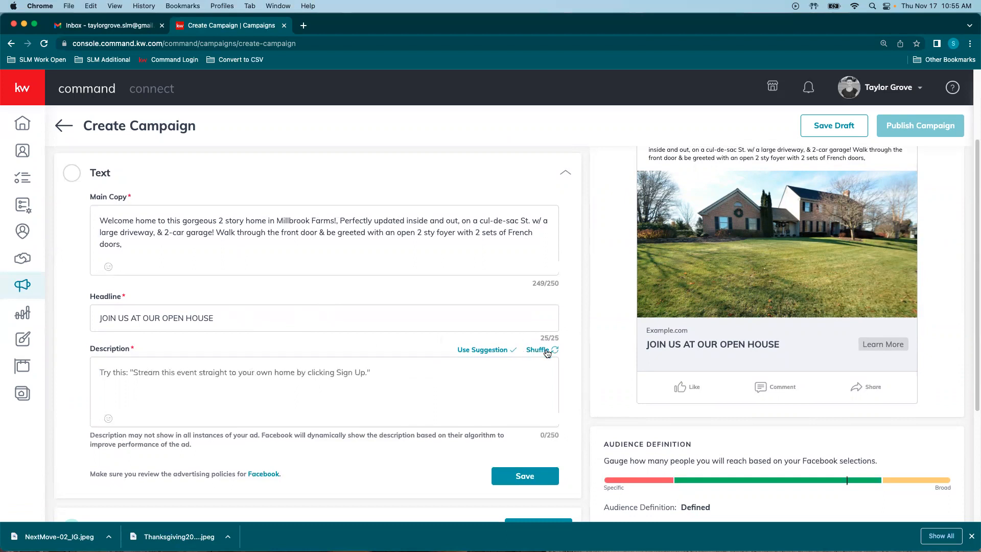
left_click(546, 352)
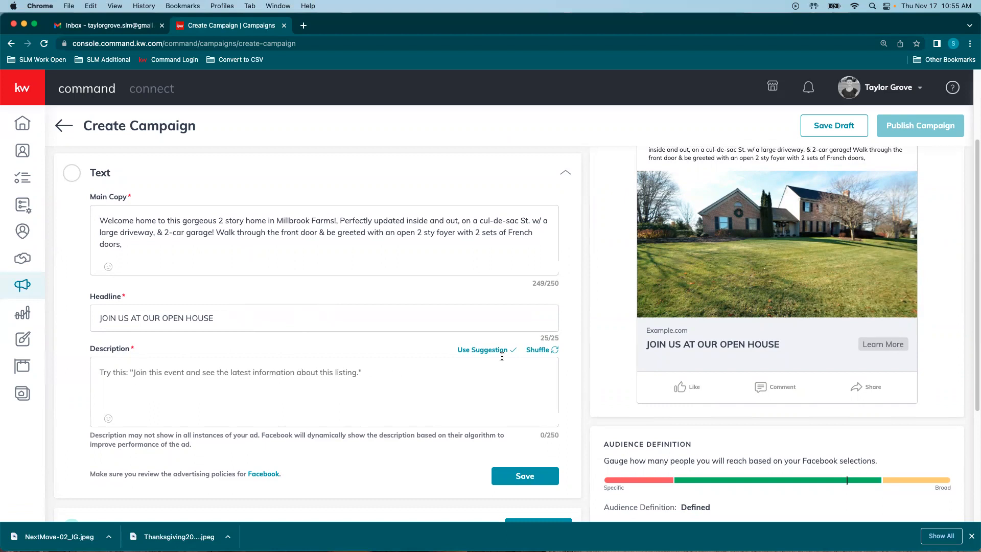
left_click(480, 349)
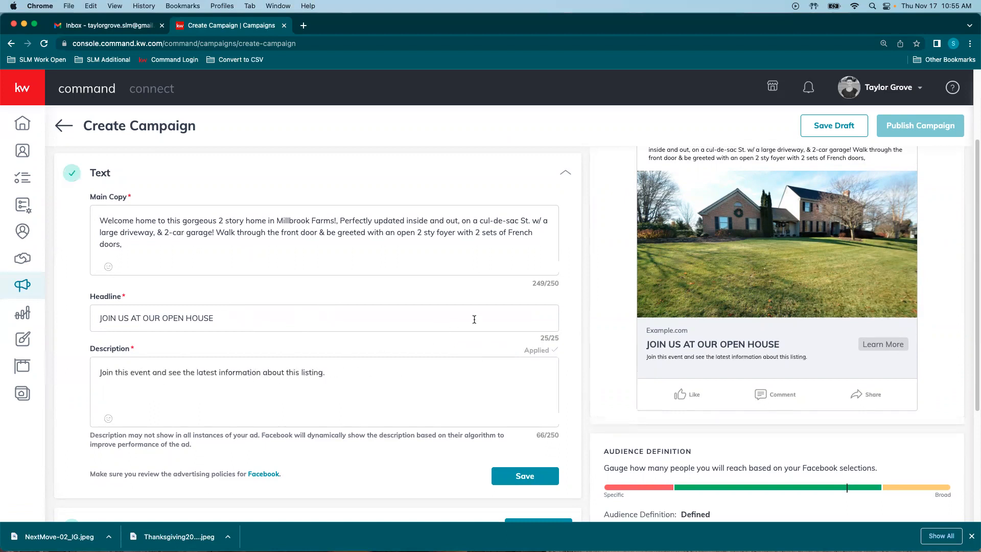
Step: Save the completed ad Text step
scroll(736, 252, "up", 3)
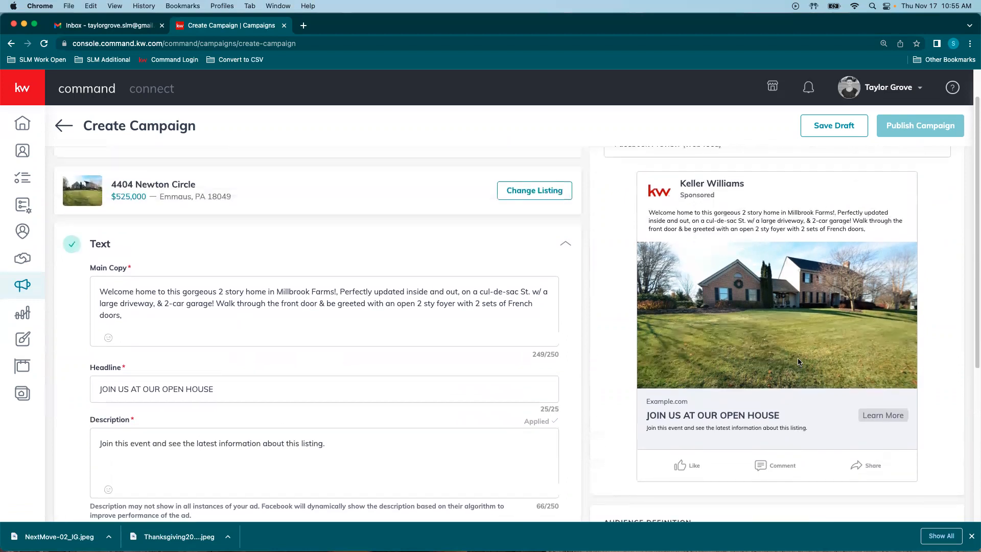
scroll(710, 411, "down", 9)
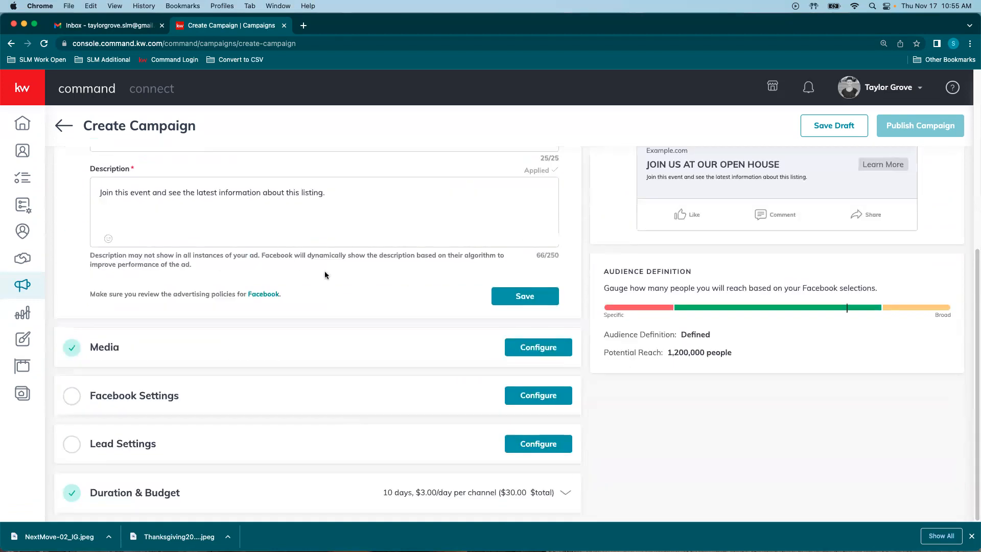
left_click(526, 302)
scroll(271, 288, "up", 3)
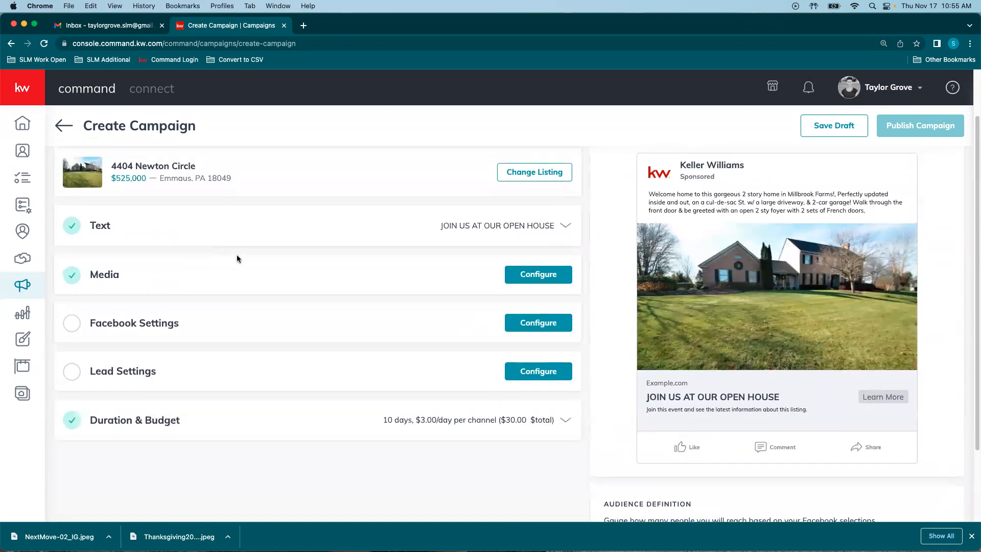
Step: Open Facebook Settings, keep the current account, and refresh the list of business pages
left_click(97, 323)
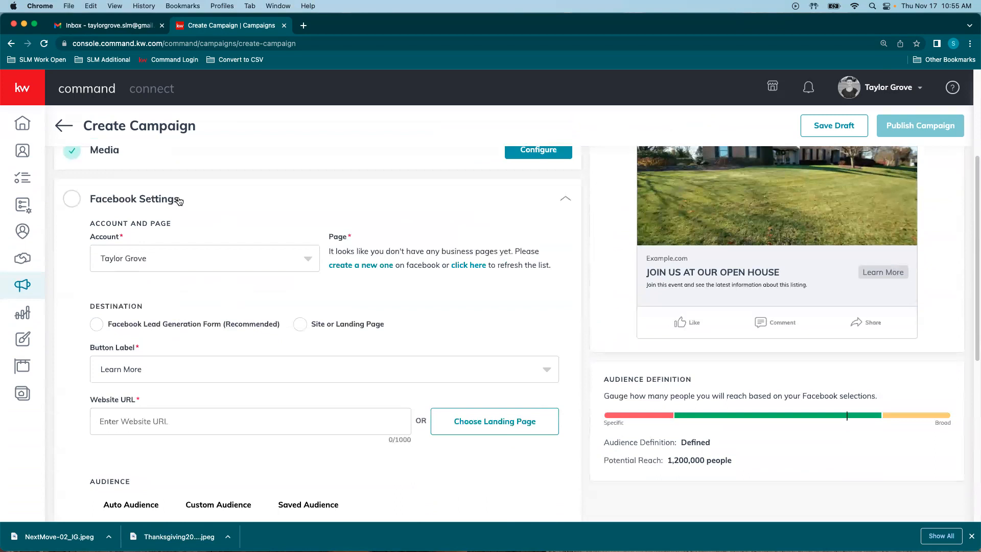
left_click(296, 263)
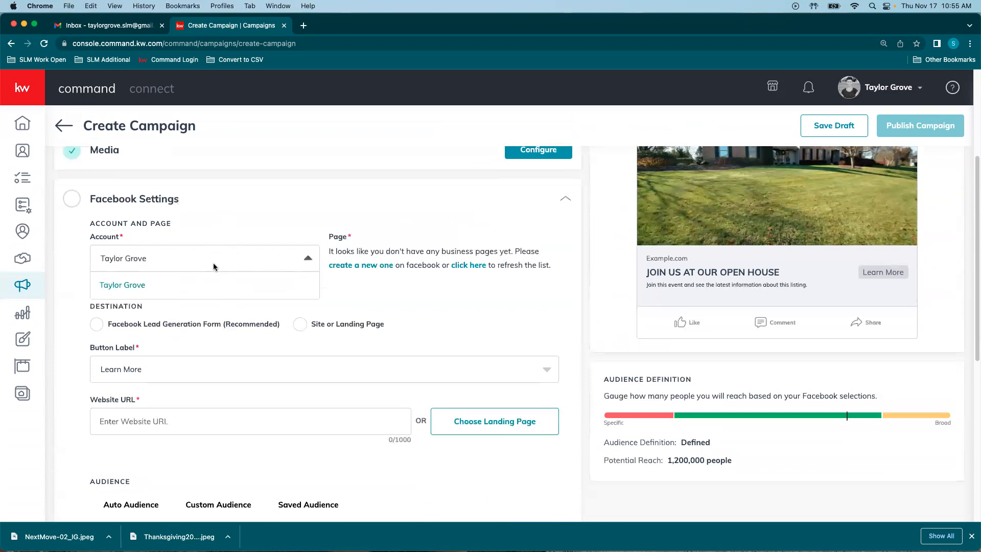
left_click(311, 258)
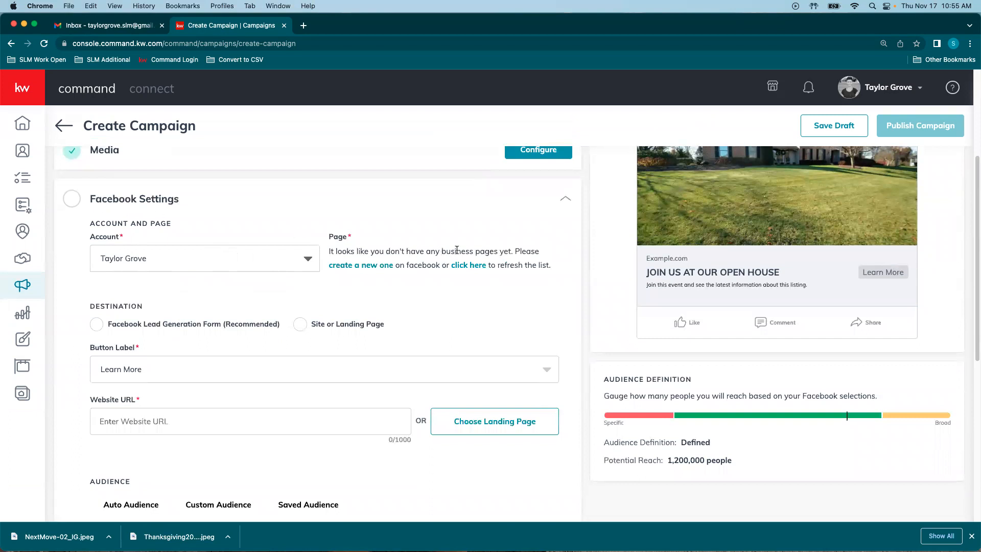
left_click(473, 266)
scroll(192, 320, "down", 1)
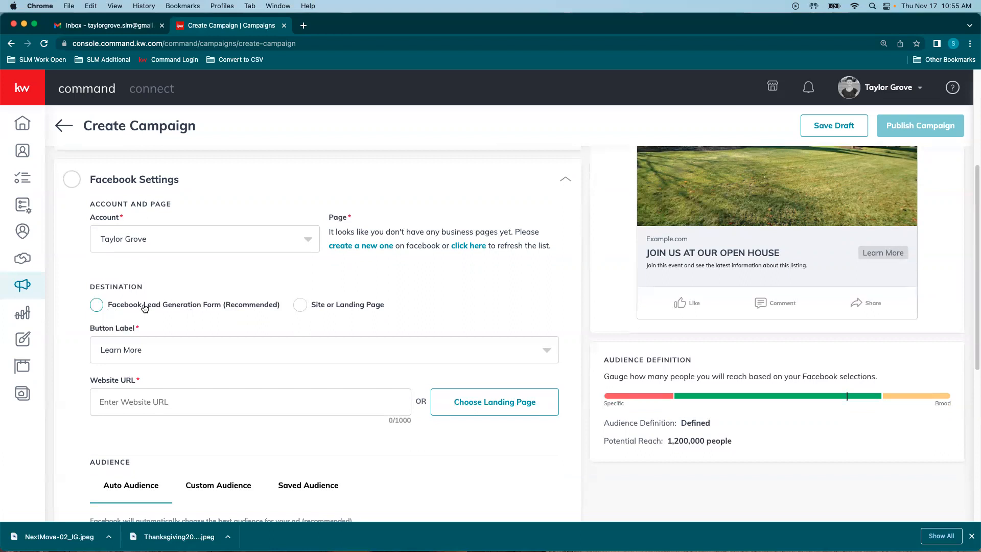
Step: Try choosing the Lead Generation Form destination, which is refused without a business page
left_click(234, 307)
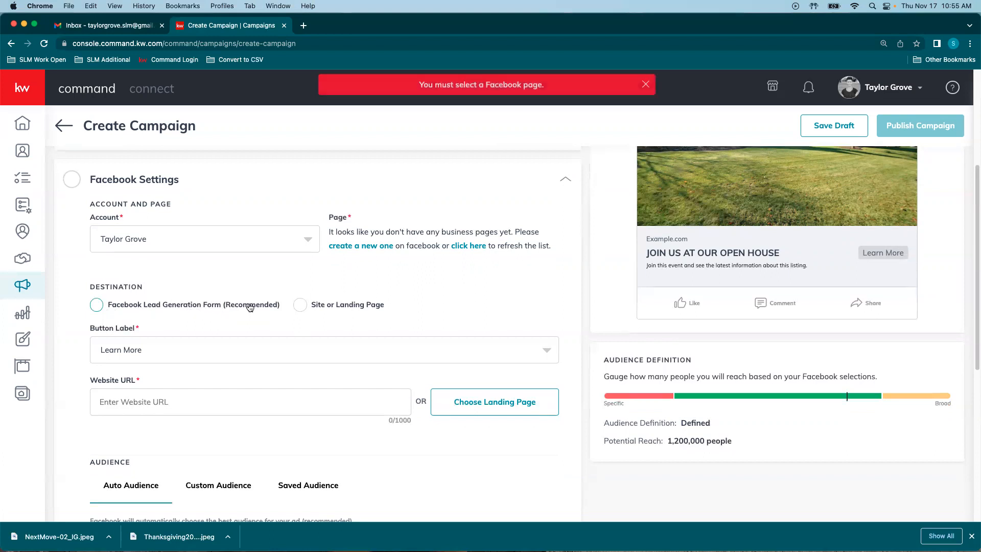
left_click(97, 305)
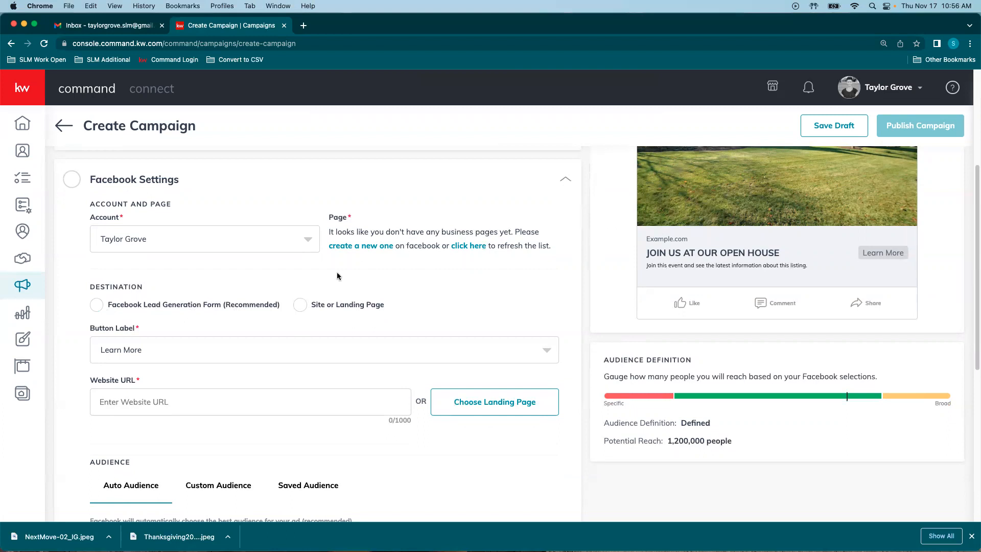
scroll(302, 265, "down", 3)
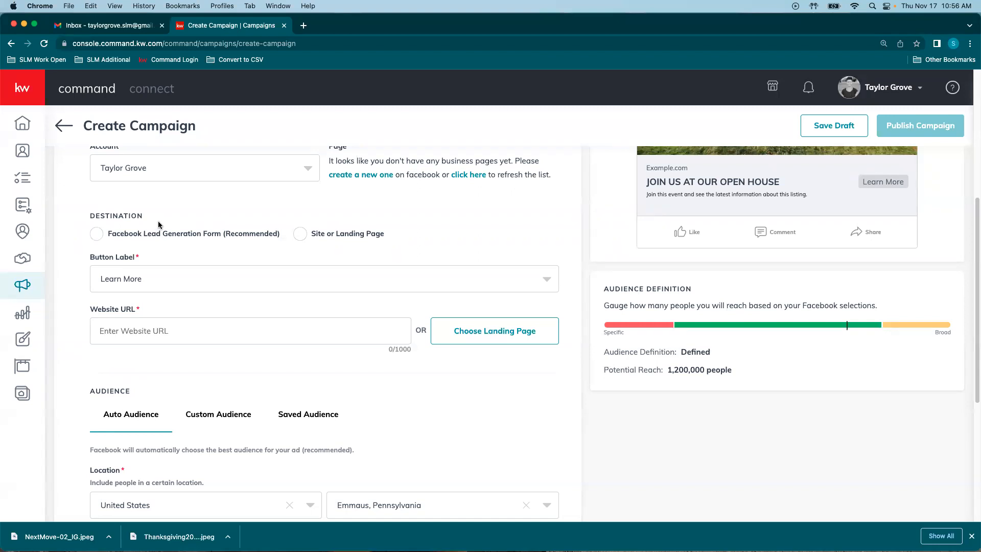
Step: Point the ad to a site or landing page instead of a lead form, keeping the Learn More button
left_click(96, 234)
left_click(167, 278)
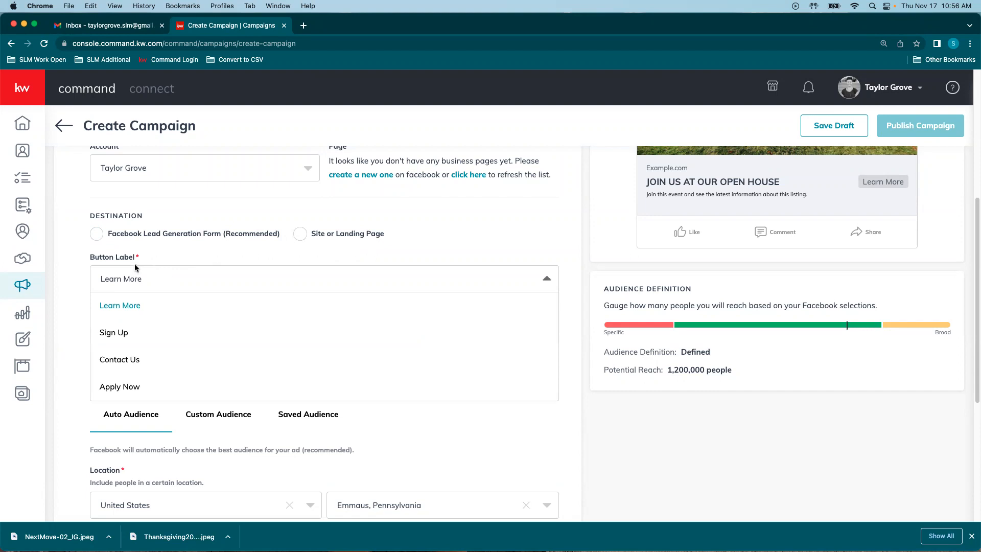
left_click(74, 270)
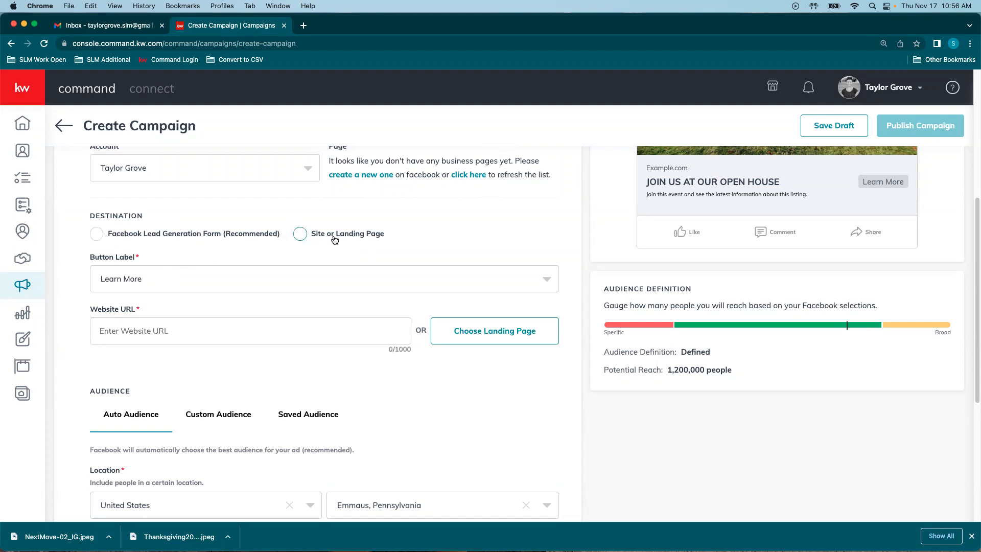
left_click(297, 234)
left_click(142, 279)
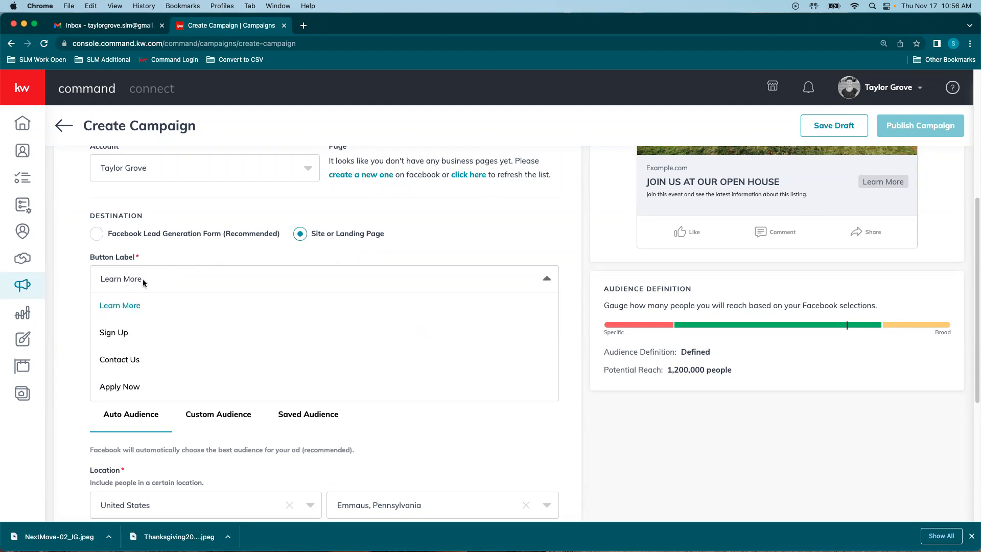
left_click(142, 279)
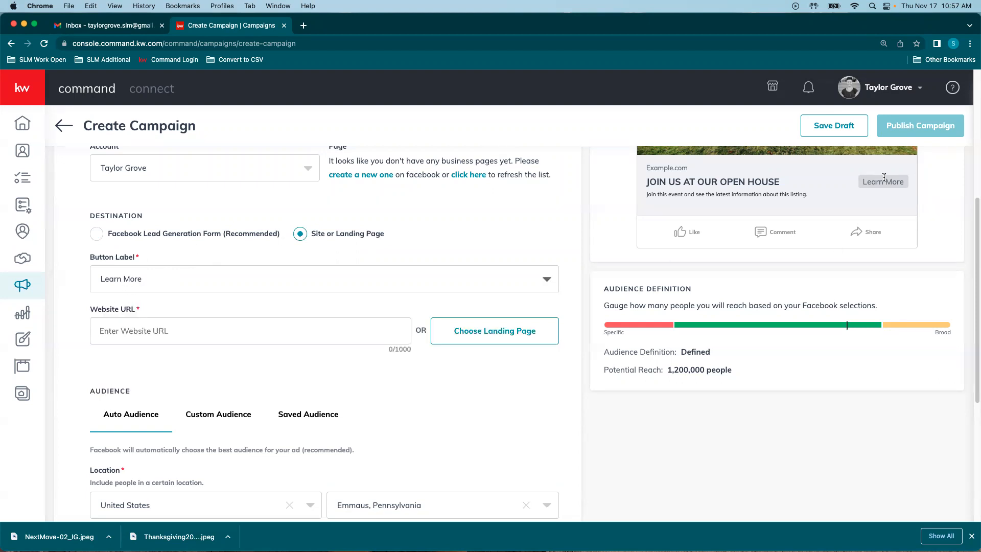
left_click(546, 280)
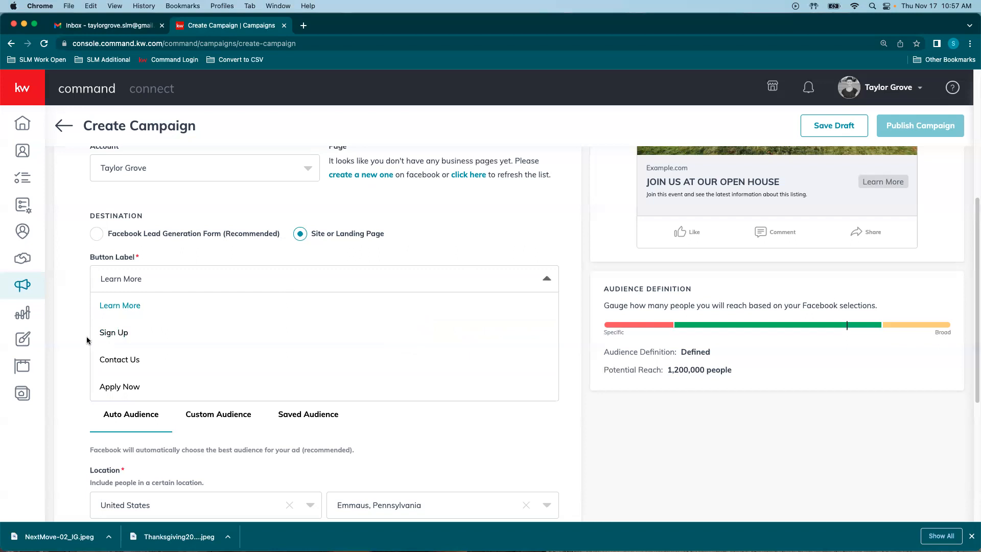
left_click(129, 306)
Step: Fill the Website URL with the saved 531390-contactus landing page
left_click(107, 332)
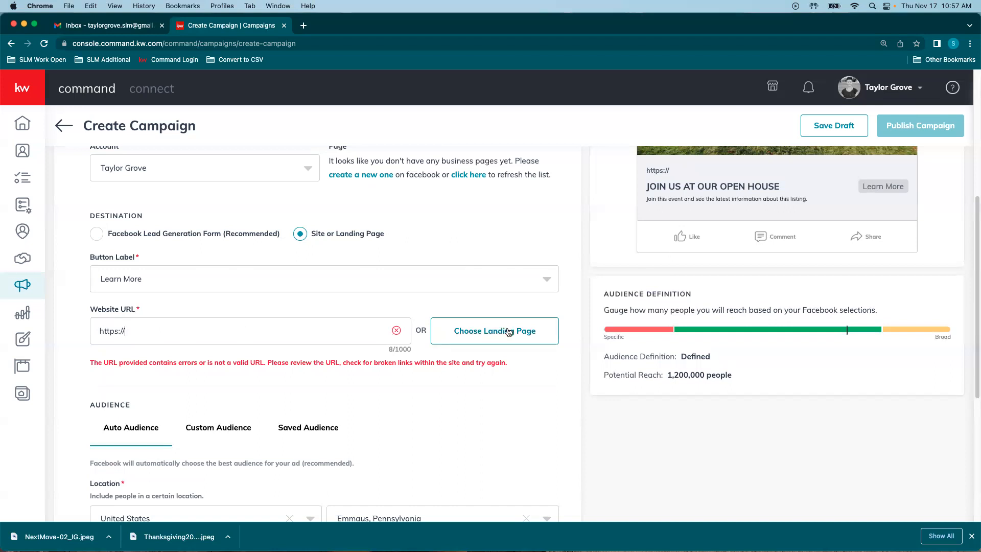
left_click(463, 341)
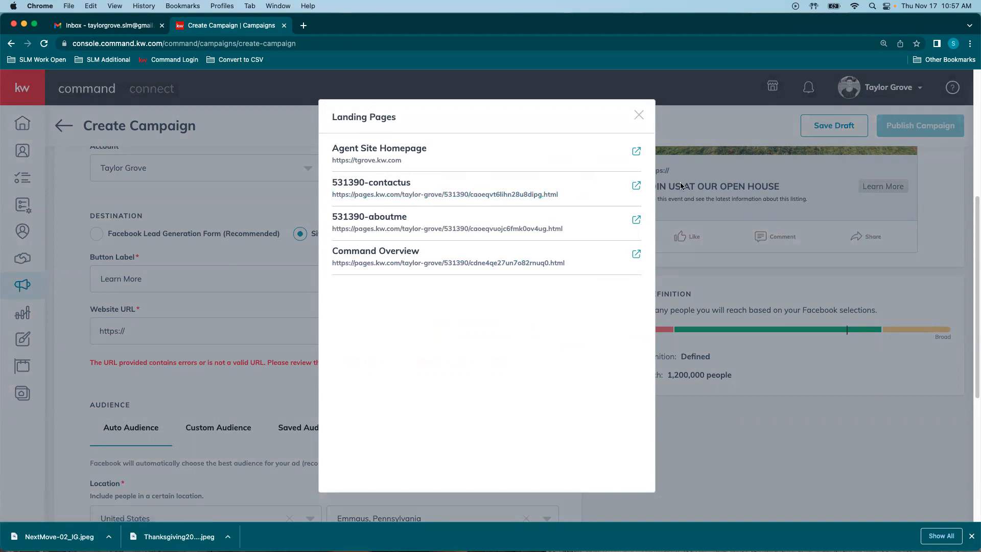
left_click(516, 202)
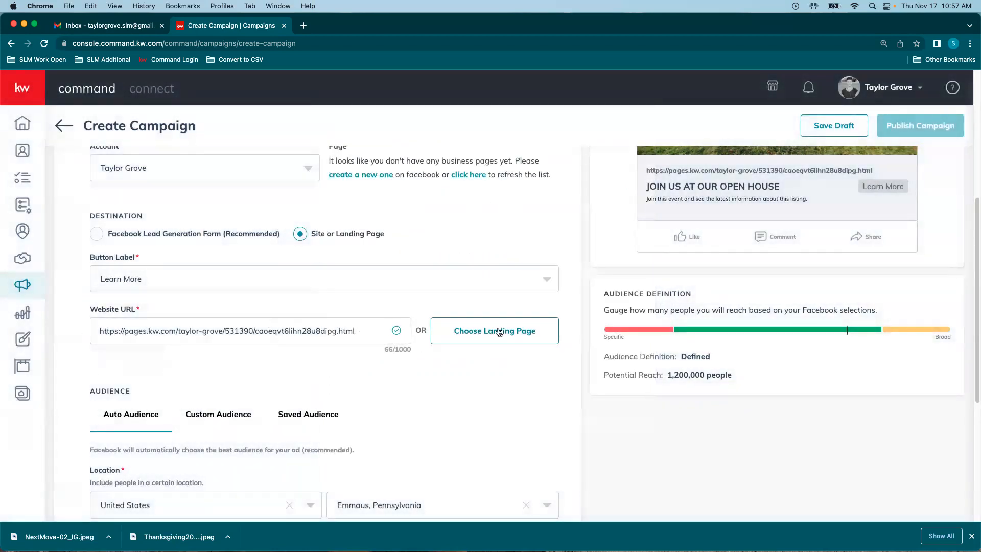
Step: Raise the audience radius to 30 then 40 miles, checking potential reach, and save
scroll(379, 319, "down", 5)
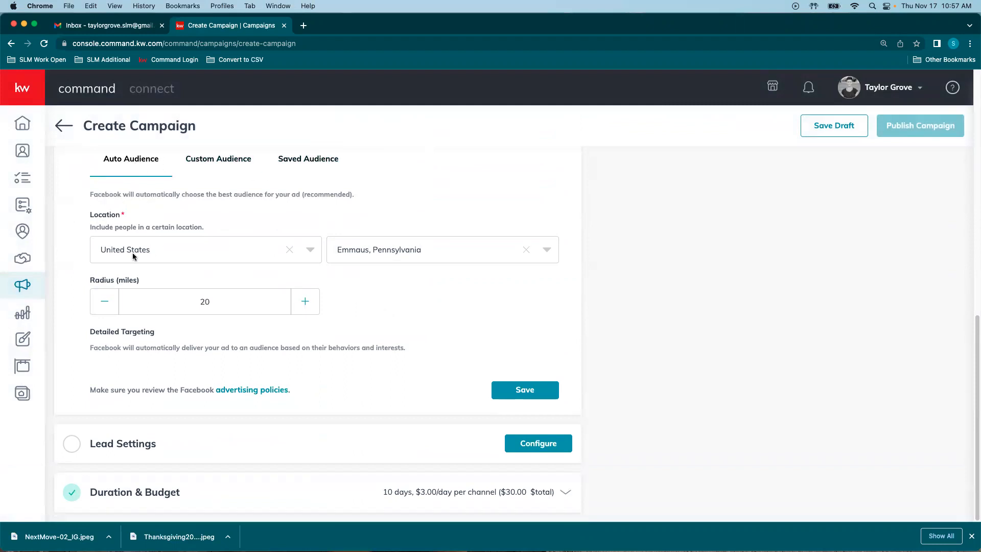
scroll(136, 225, "up", 1)
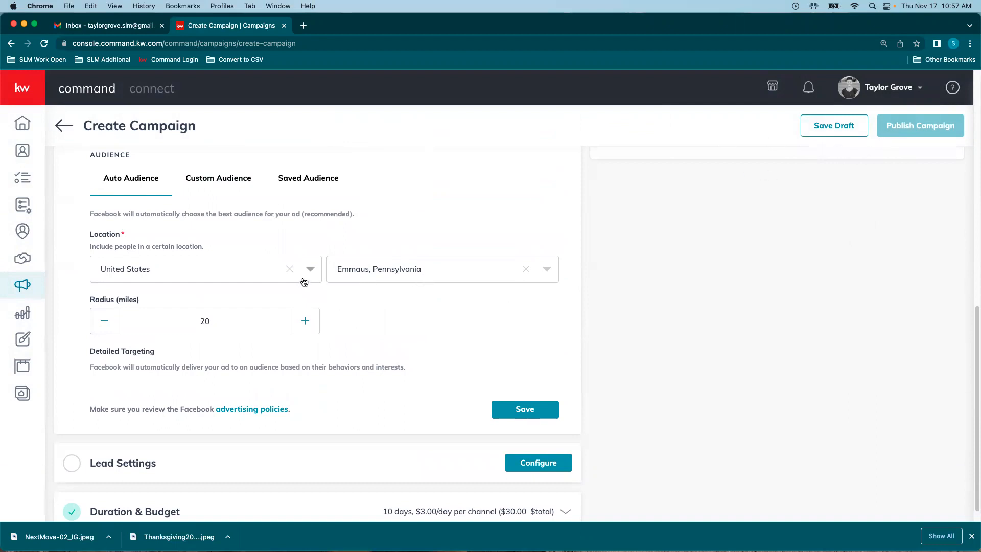
left_click(305, 330)
left_click(304, 325)
left_click(303, 325)
left_click(303, 325)
left_click(303, 325)
left_click(302, 321)
scroll(397, 346, "up", 2)
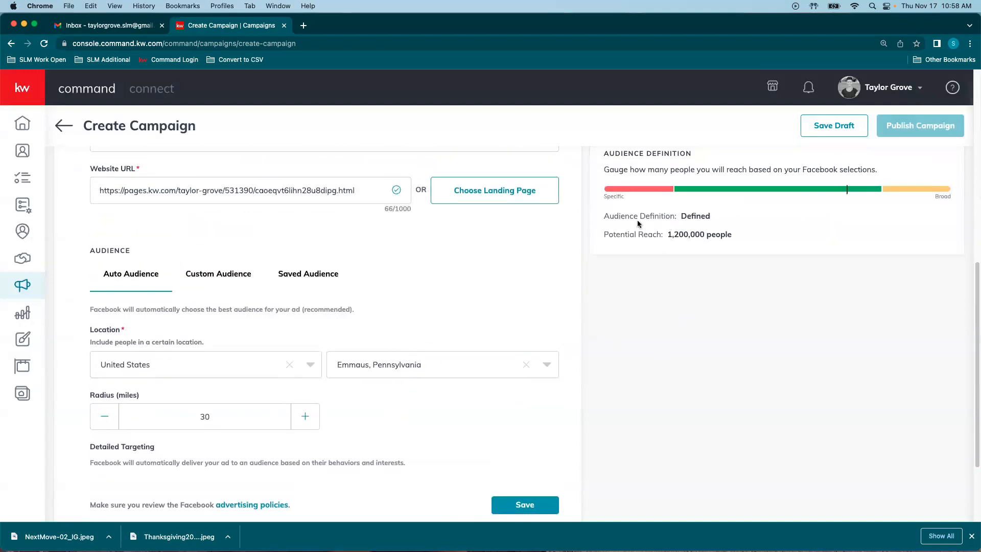
left_click_drag(608, 236, 750, 241)
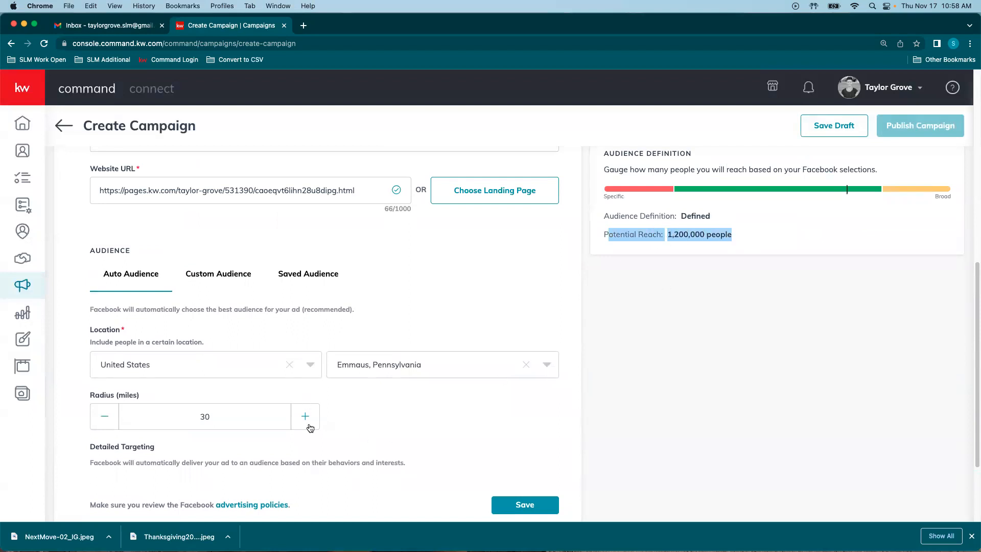
left_click(308, 423)
left_click(309, 423)
left_click(308, 424)
left_click(307, 423)
left_click(306, 425)
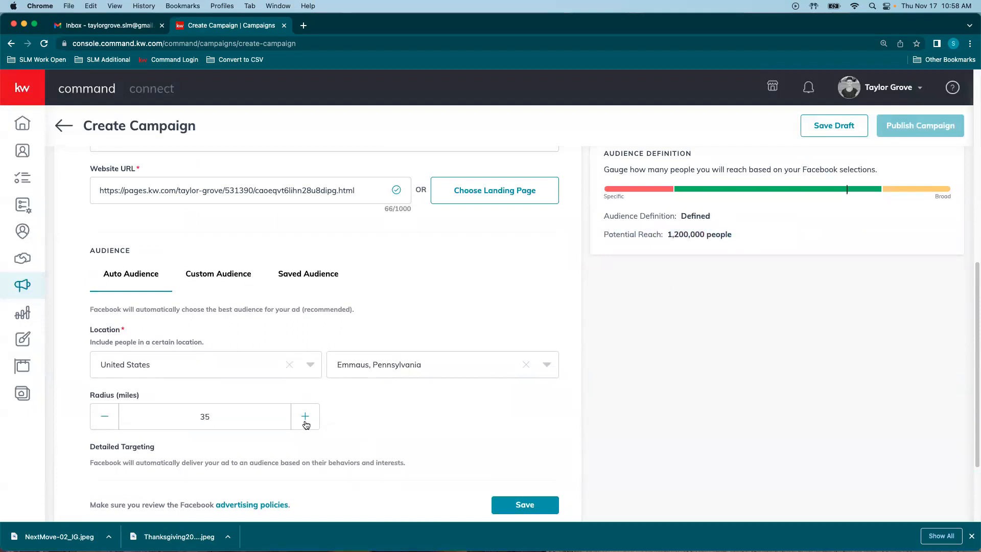
left_click(306, 425)
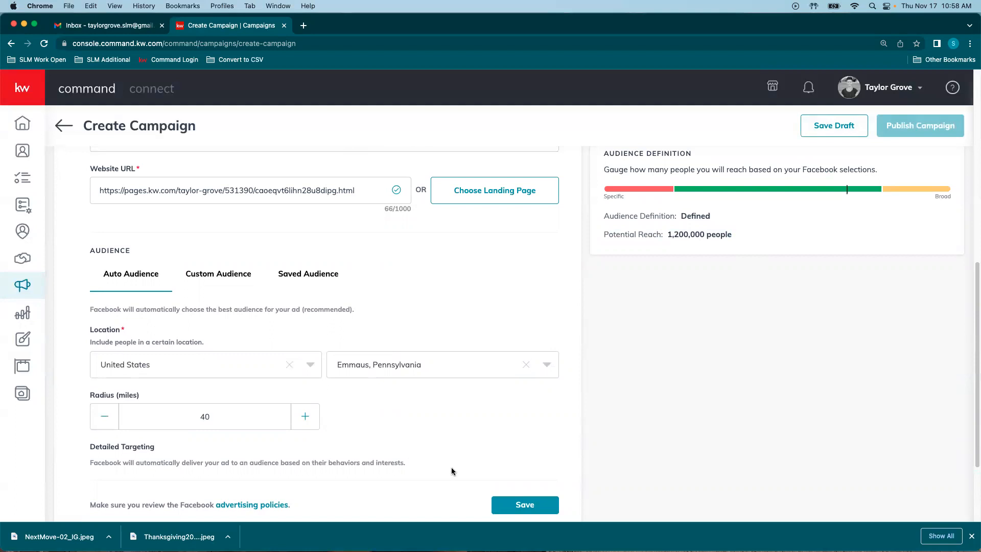
left_click(536, 506)
Step: Enter 150 as the audience radius and save the audience settings
scroll(519, 490, "down", 4)
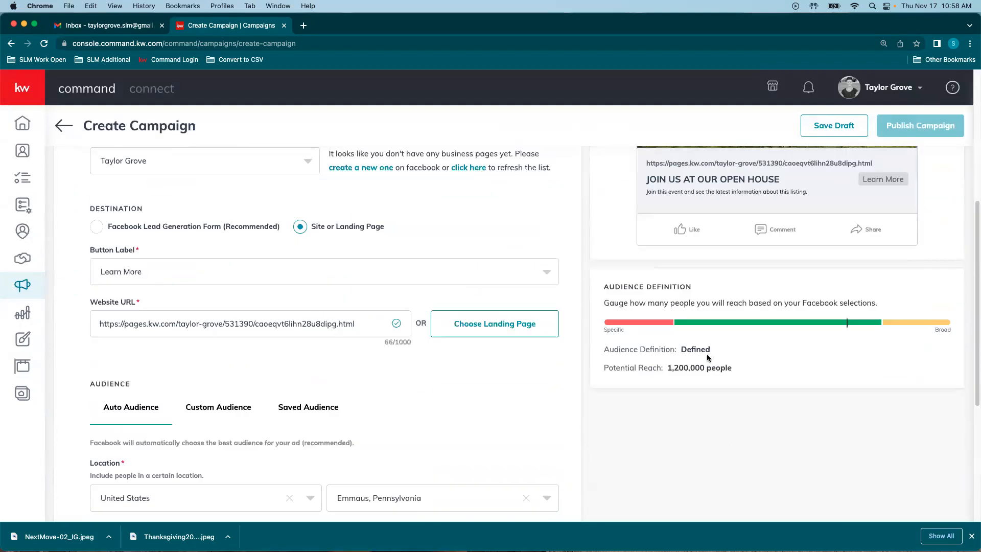
scroll(275, 488, "down", 4)
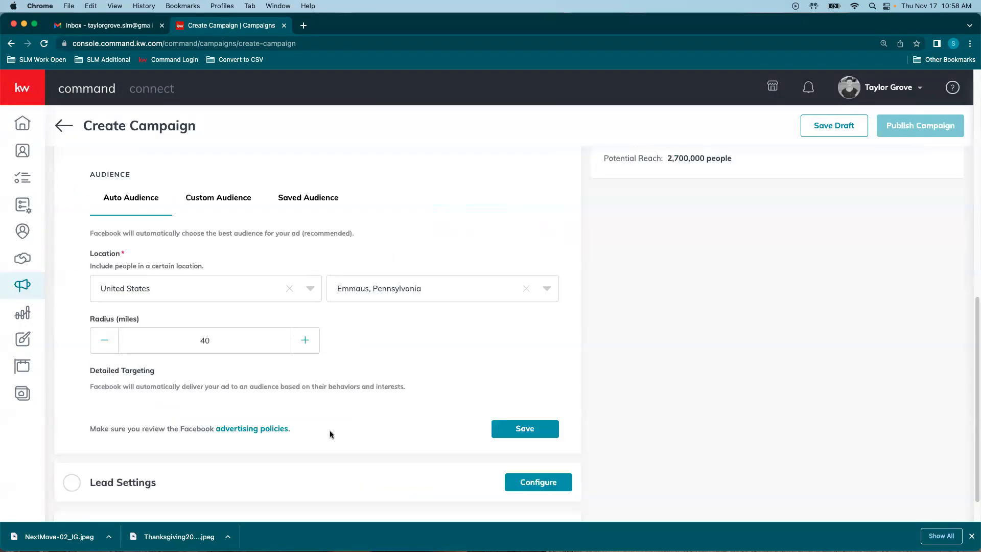
left_click_drag(231, 346, 175, 339)
type("150")
scroll(587, 367, "up", 2)
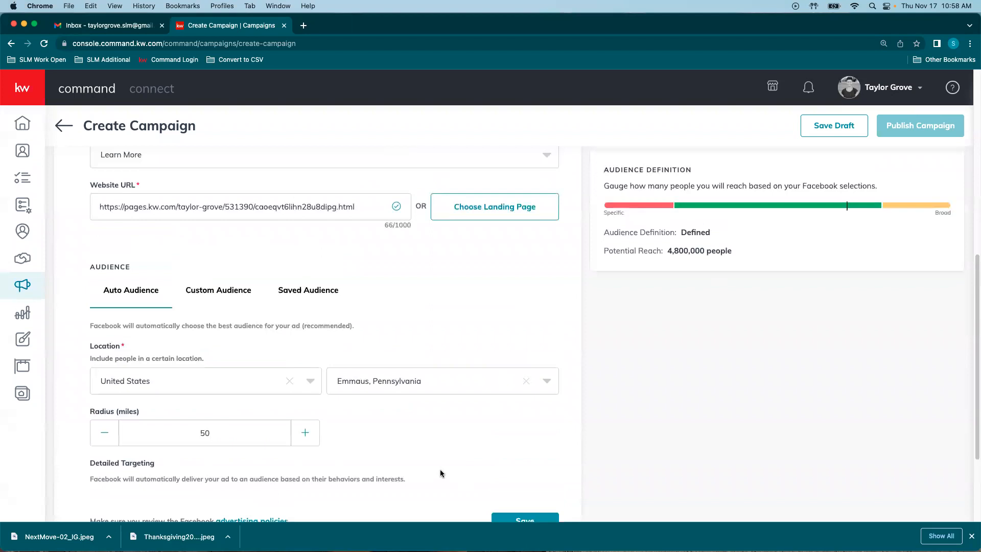
scroll(314, 440, "down", 1)
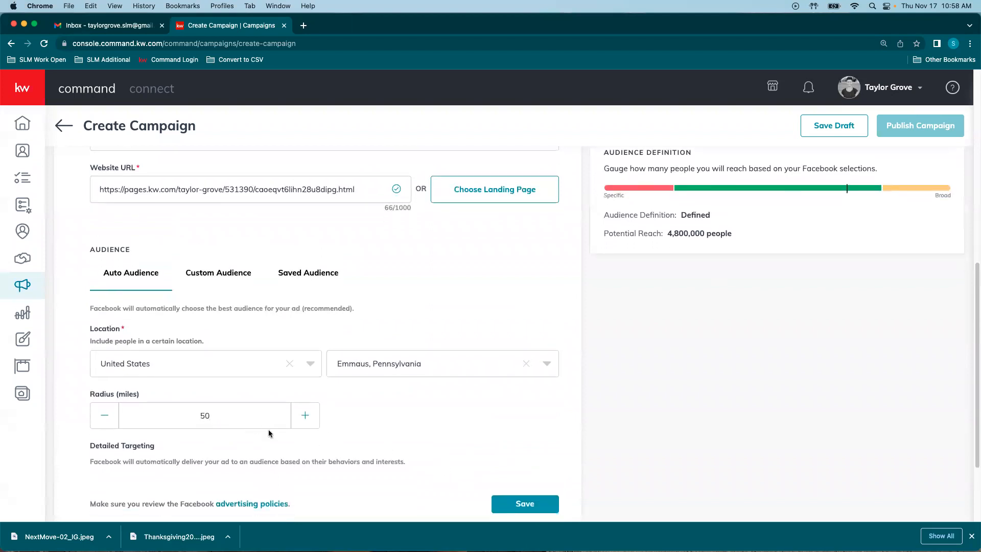
left_click(520, 505)
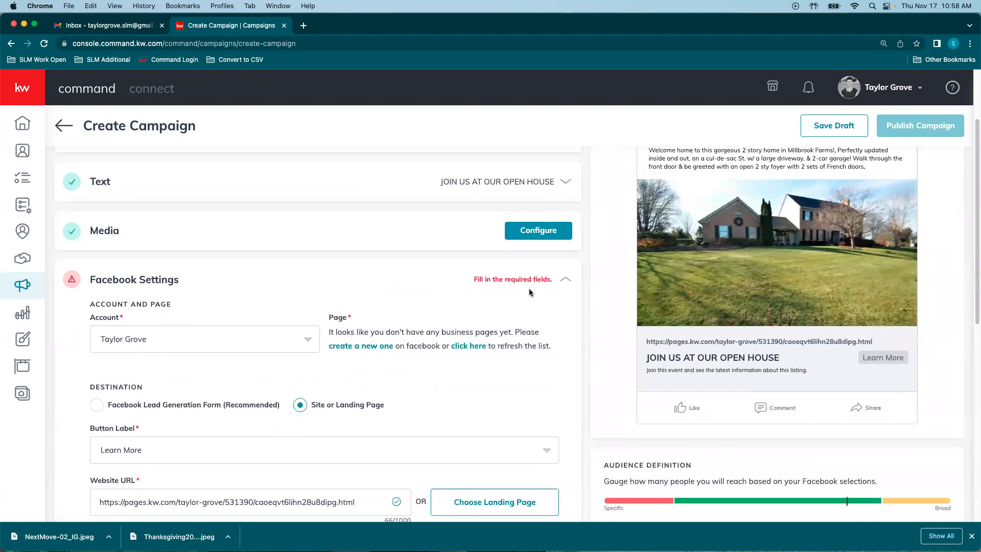
Step: Compare the Custom and Saved Audience options, then return to Auto Audience
scroll(425, 375, "down", 2)
scroll(465, 413, "down", 6)
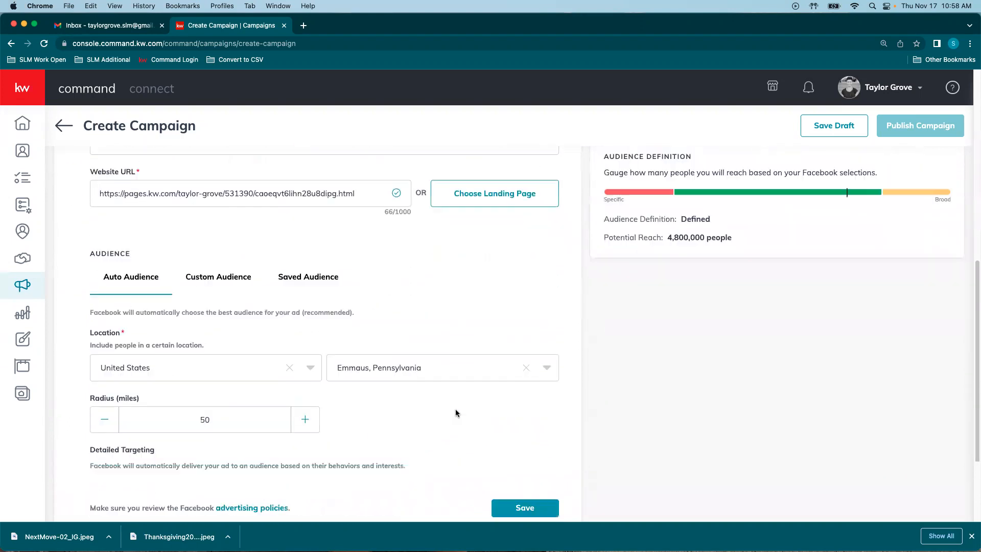
scroll(465, 301, "down", 1)
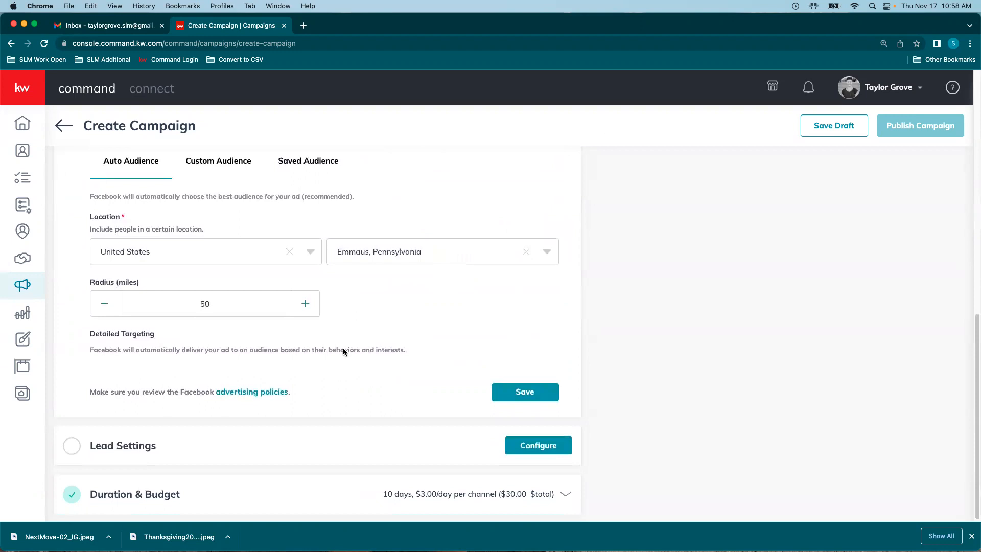
scroll(289, 375, "down", 1)
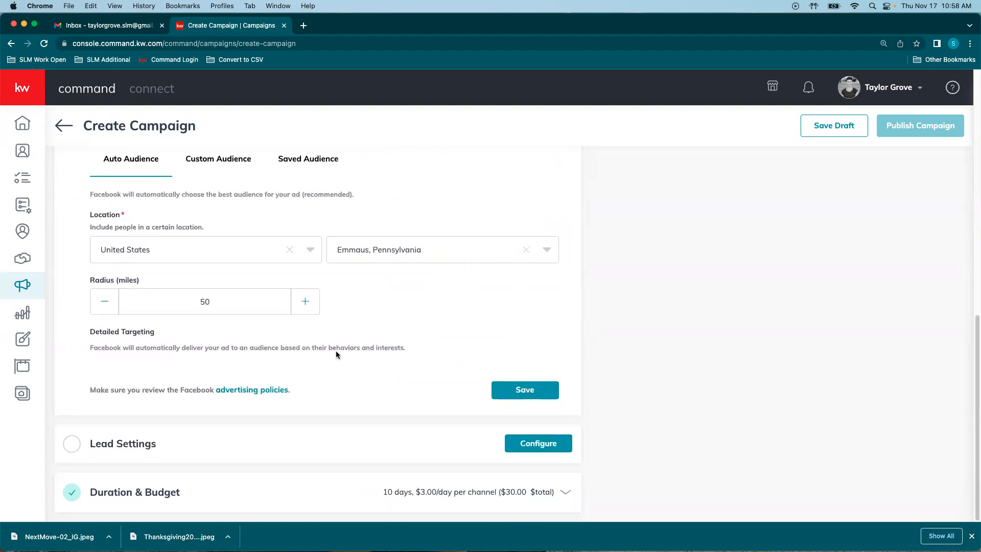
left_click(220, 160)
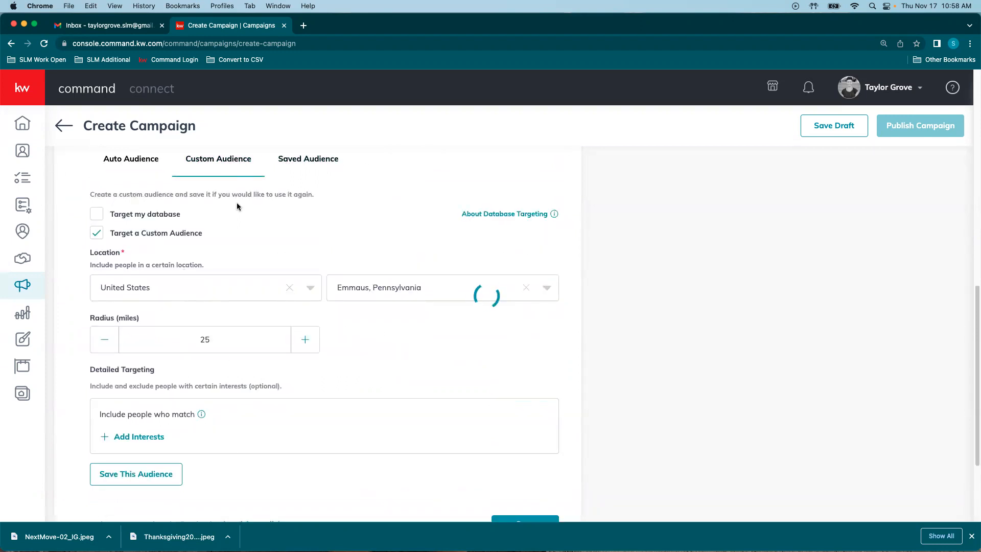
left_click(311, 161)
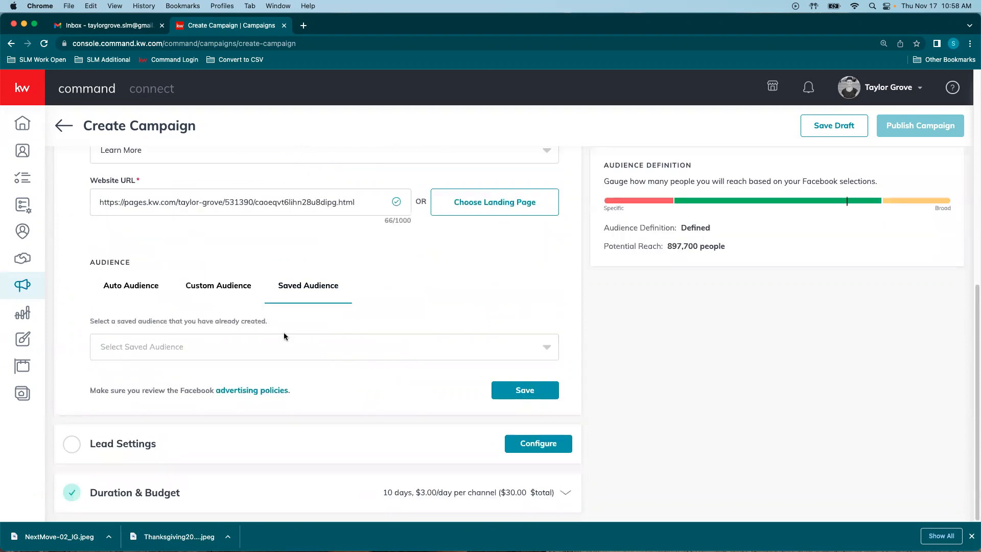
left_click(131, 290)
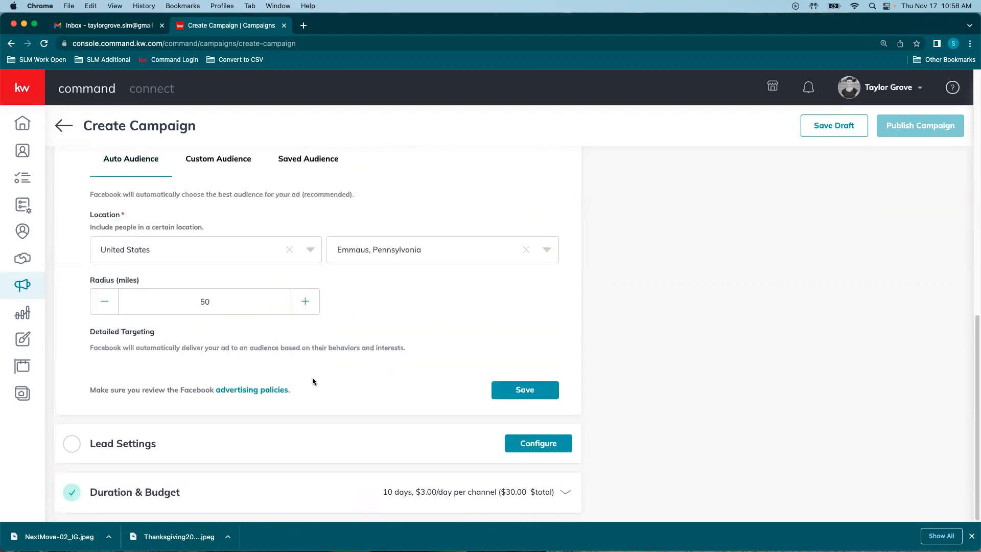
Step: Auto-tag new leads as Buyers in Lead Settings, with no SmartPlan, and save
left_click(128, 446)
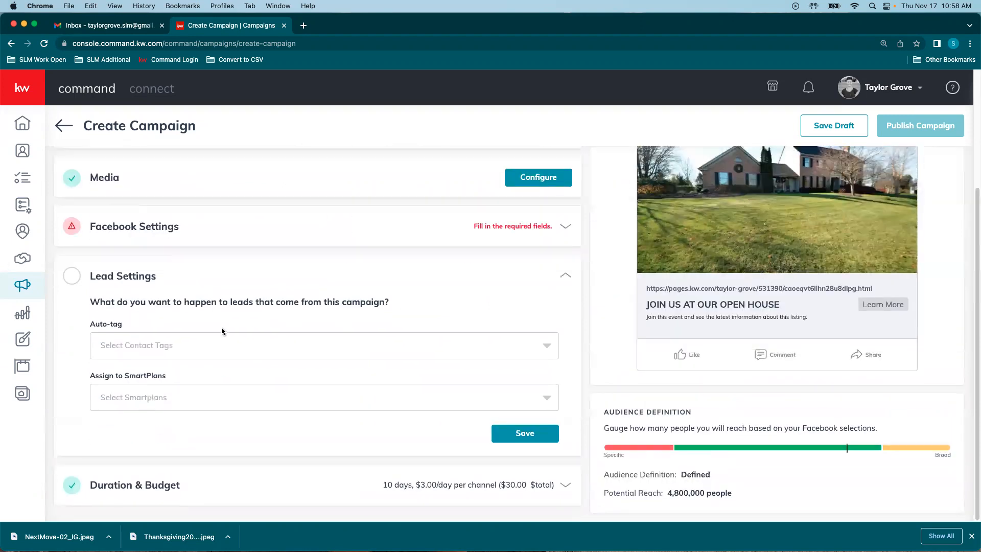
left_click(160, 342)
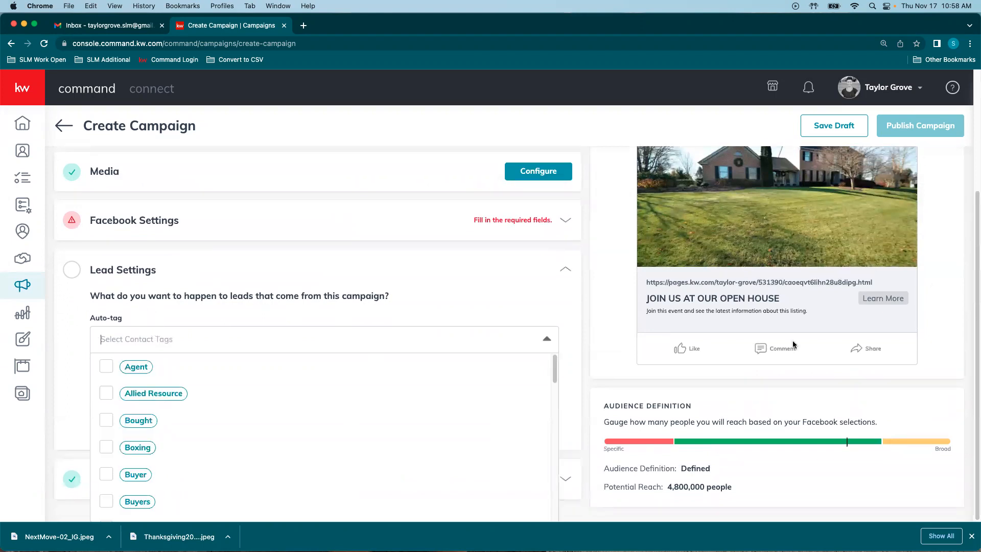
scroll(384, 426, "down", 2)
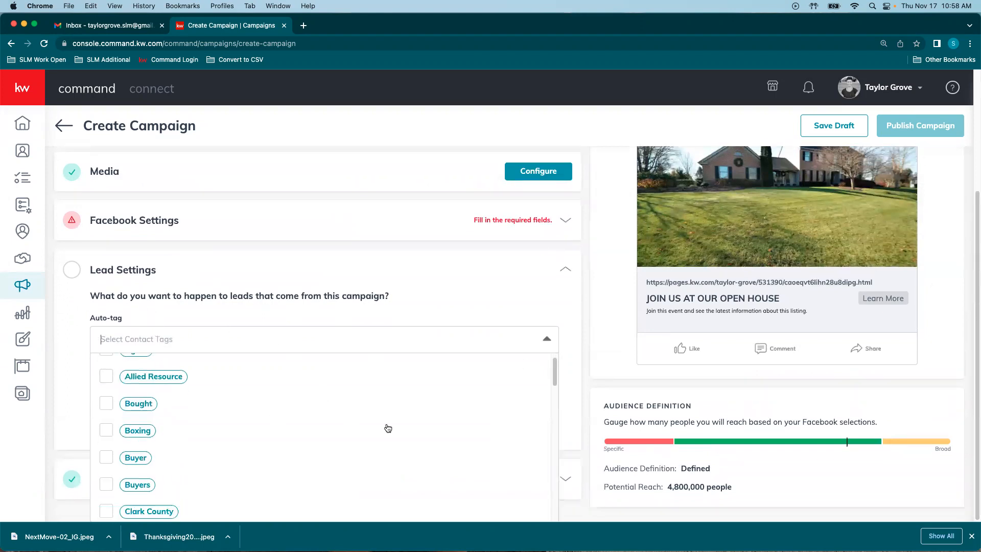
left_click(107, 442)
left_click(510, 282)
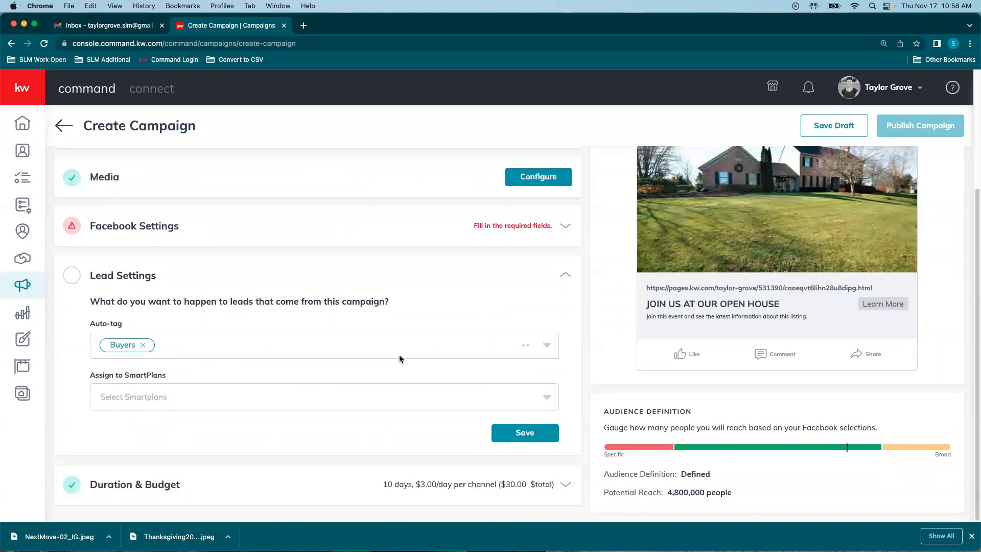
left_click(547, 400)
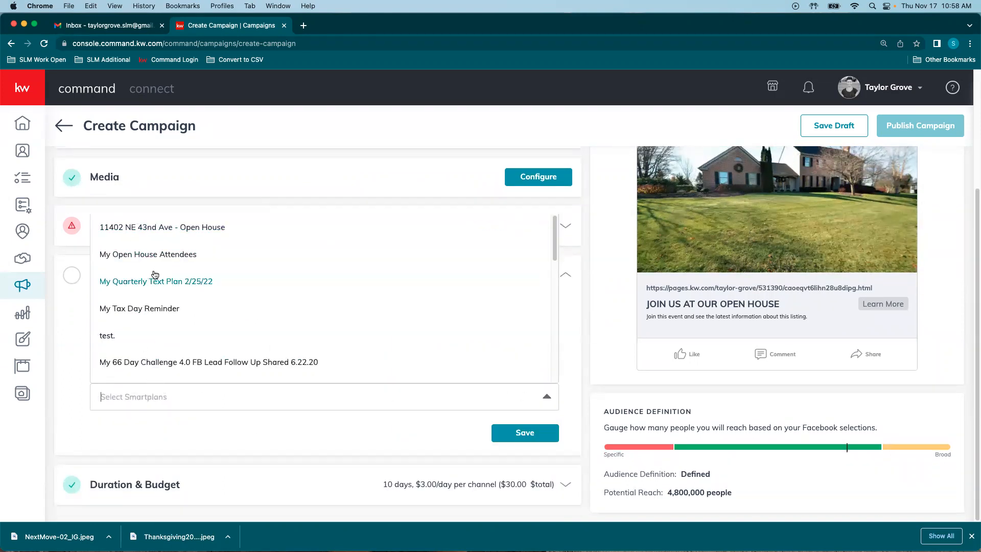
left_click(269, 434)
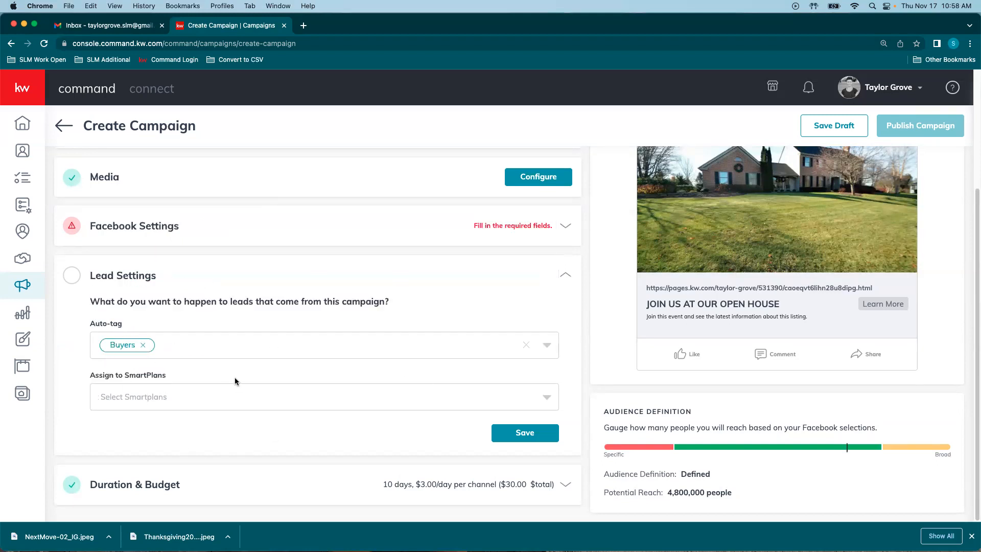
left_click(513, 433)
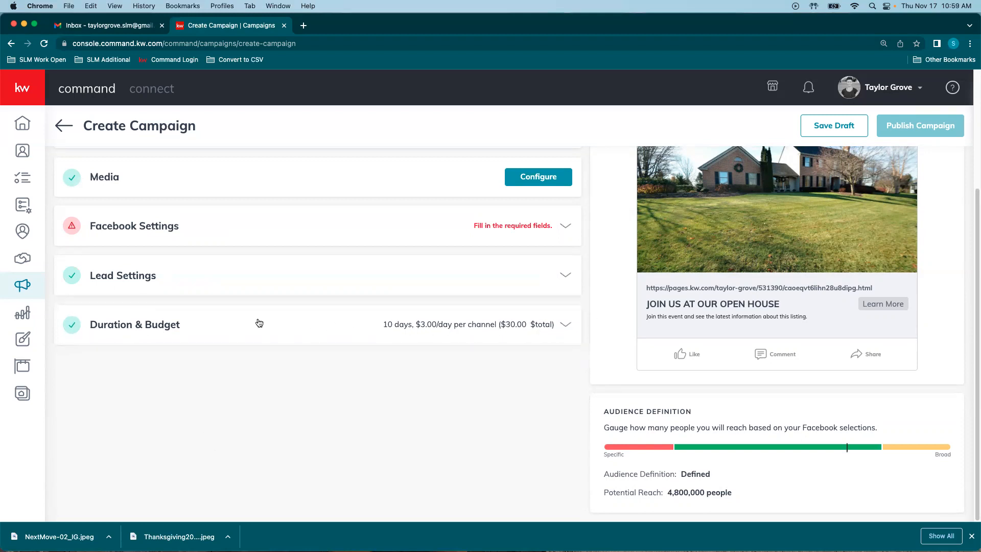
Step: Save the Pie Event campaign as a draft and go to the Social Posts calendar
scroll(630, 322, "up", 5)
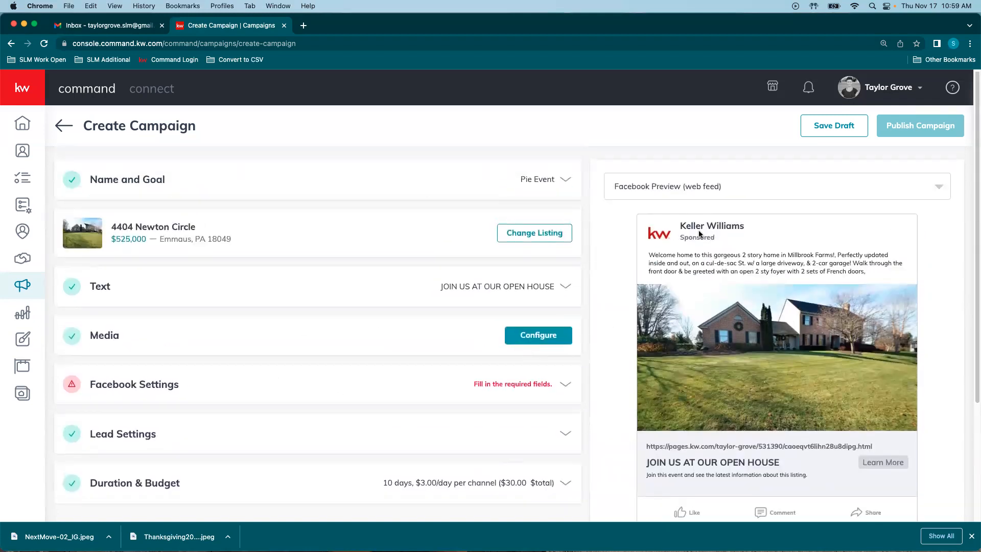
left_click(833, 126)
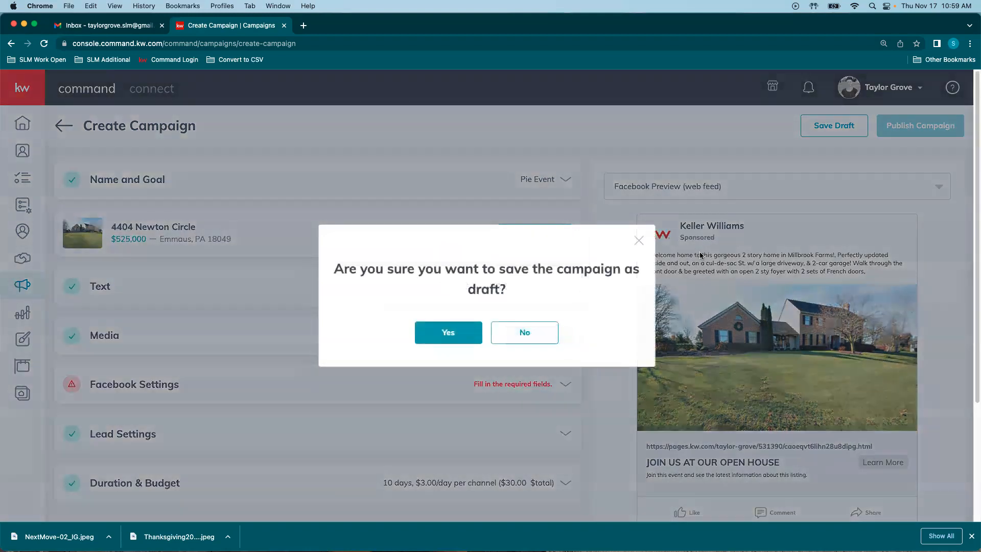
left_click(449, 333)
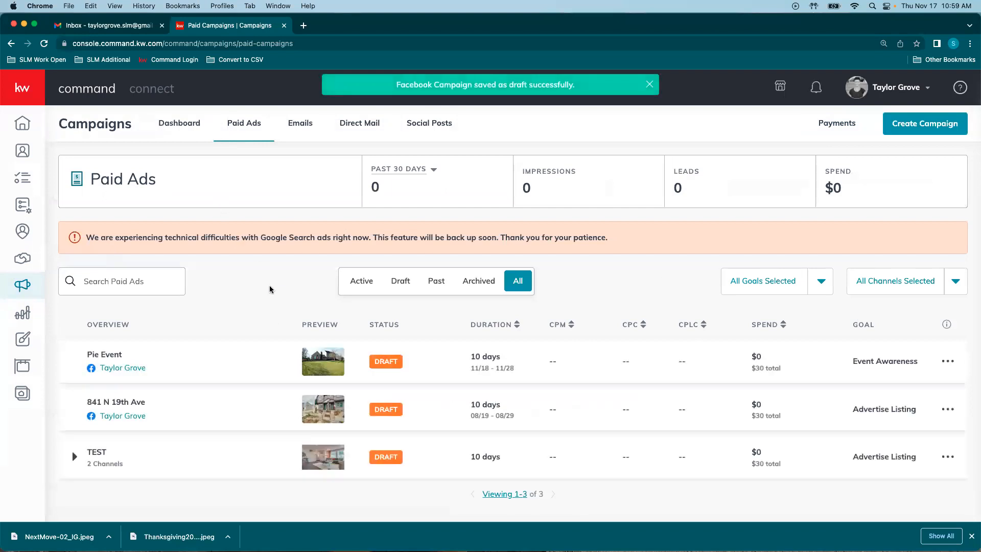
left_click(418, 130)
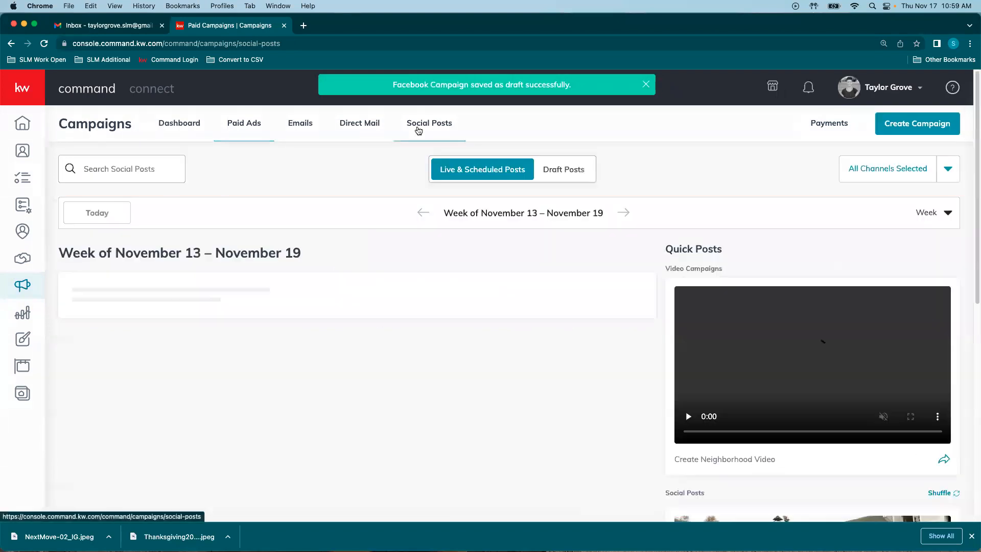
Step: Start a new Social Post for the Keller Williams Premier Partners Facebook page
left_click(918, 126)
left_click(490, 271)
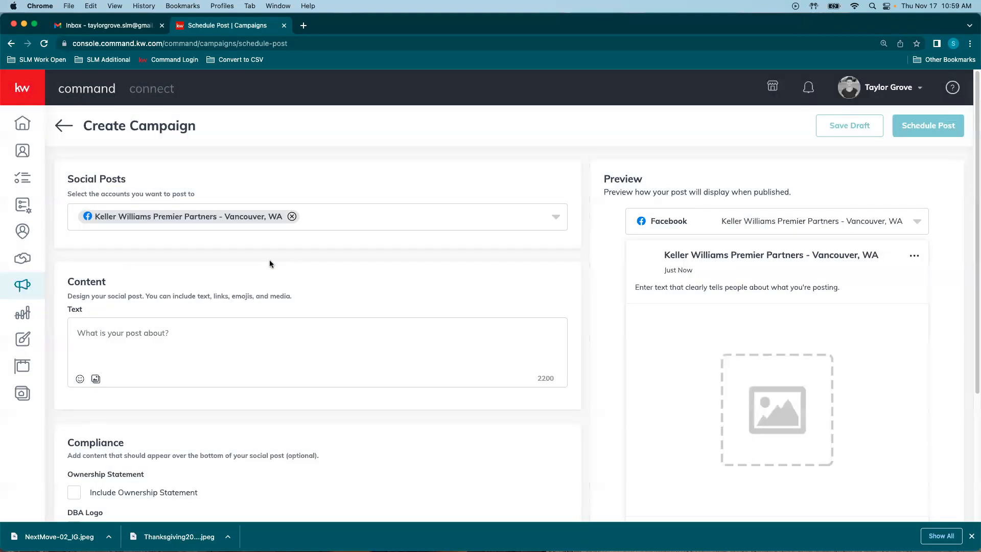
left_click(535, 216)
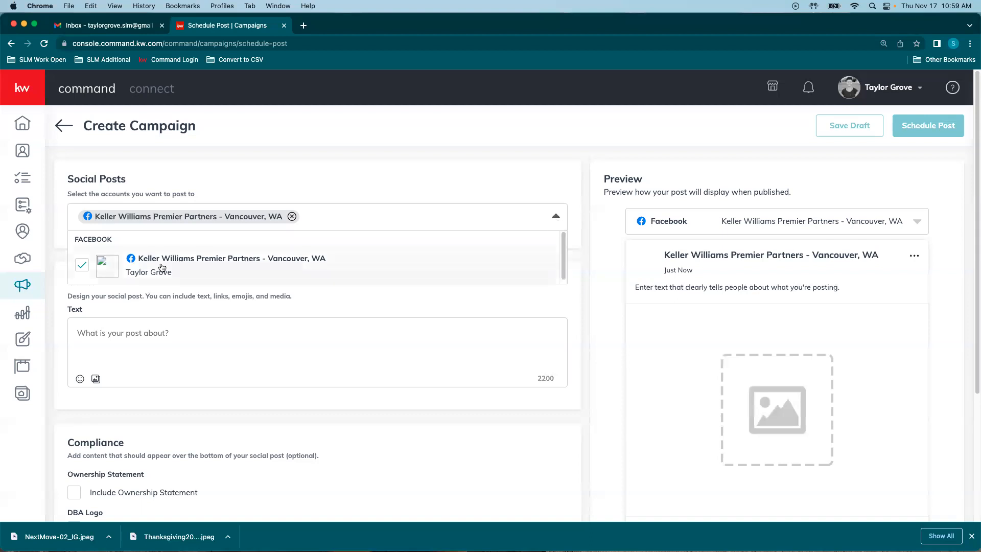
left_click(523, 220)
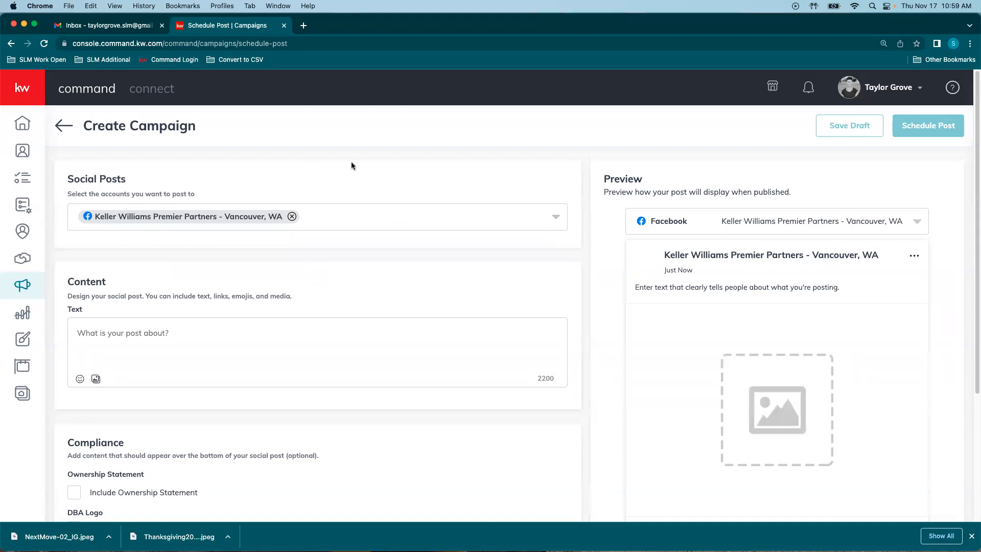
scroll(471, 187, "down", 1)
scroll(470, 187, "down", 2)
Step: Write the post text 'HOPE TO YOU SEE YOU THERE' in capitals
left_click(128, 260)
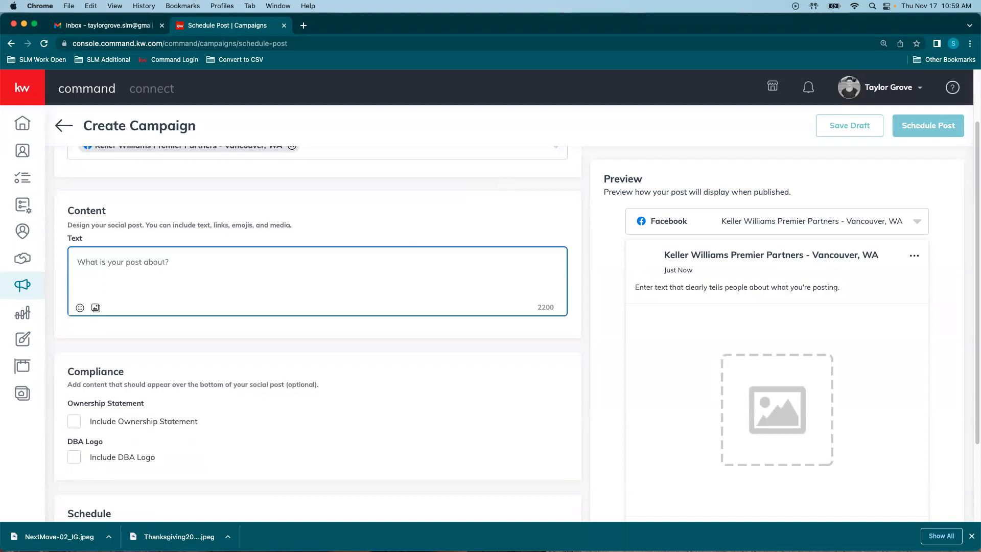
type("hope")
key("BackSpace")
key("BackSpace")
key("BackSpace")
key("BackSpace")
type("HOPE ")
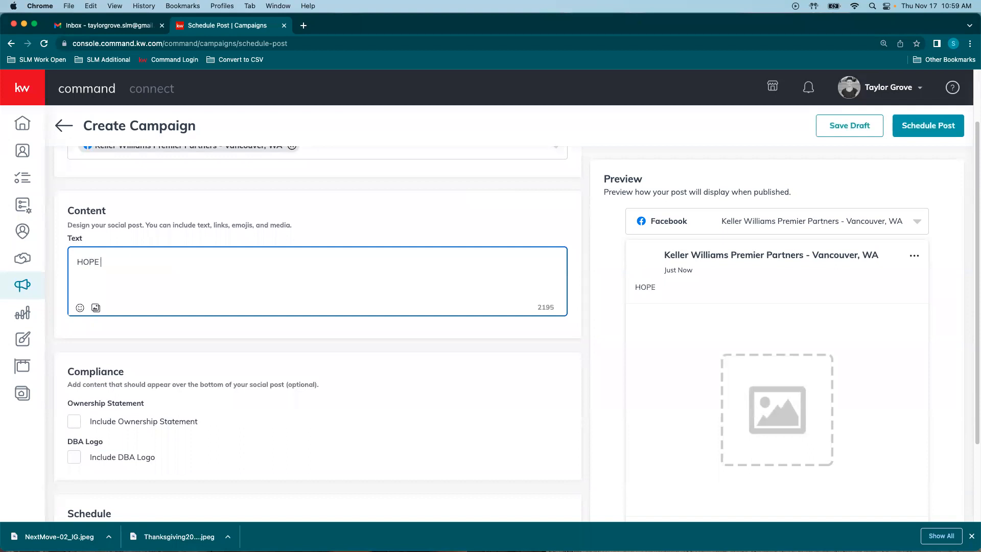
type("TO YOU SEE YOU THERE!")
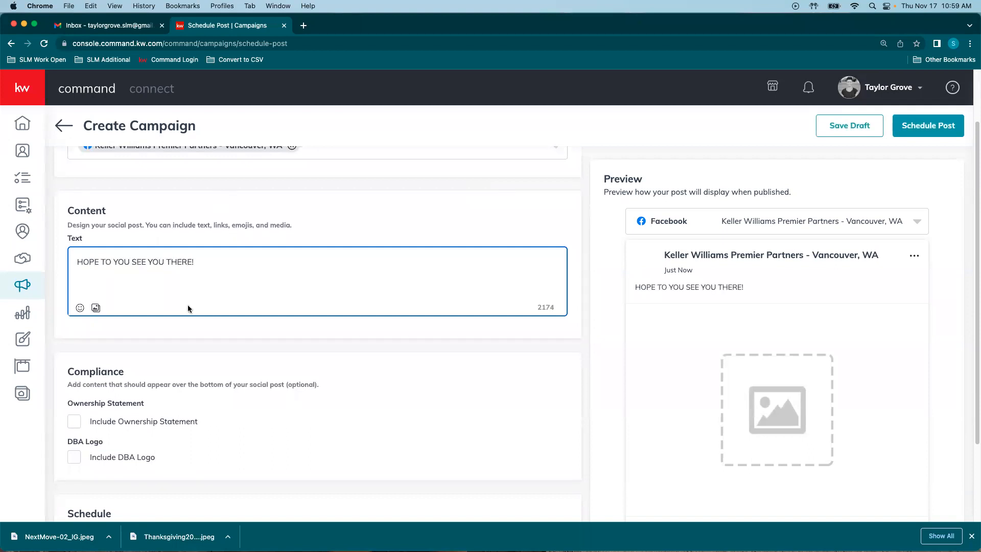
Step: Upload and crop the pie-event image into the post's media, also adding NextMove-02_IG
left_click(96, 307)
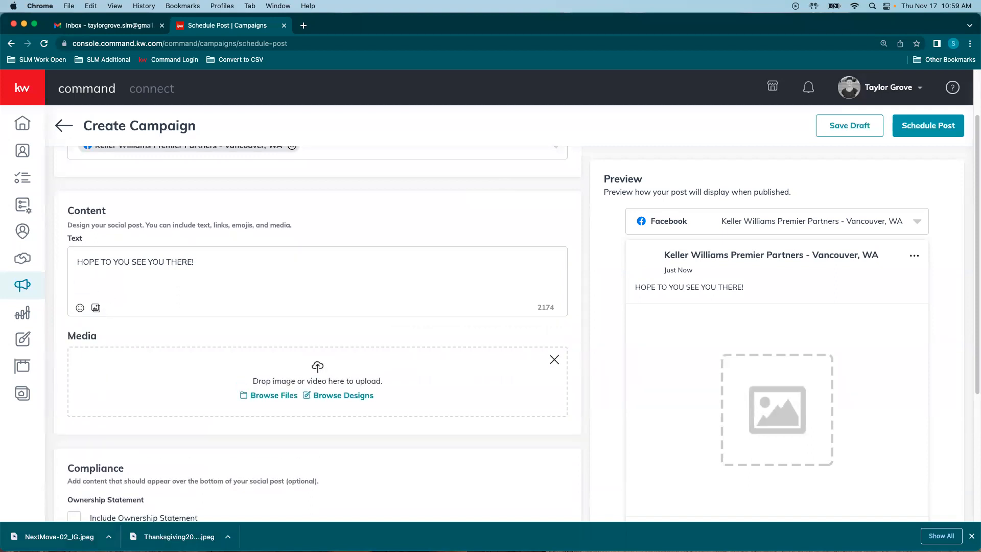
left_click_drag(177, 483, 279, 383)
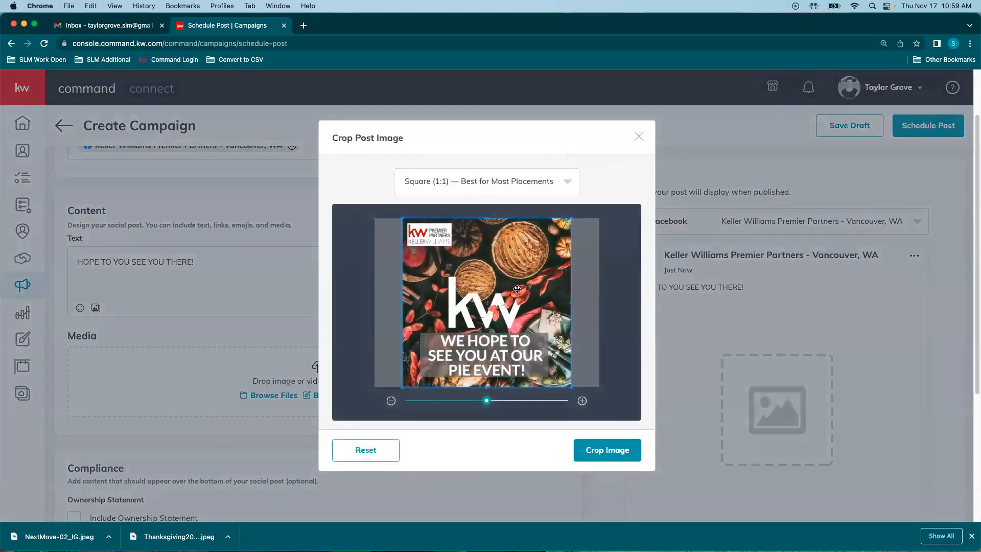
left_click(607, 450)
left_click_drag(71, 533, 192, 412)
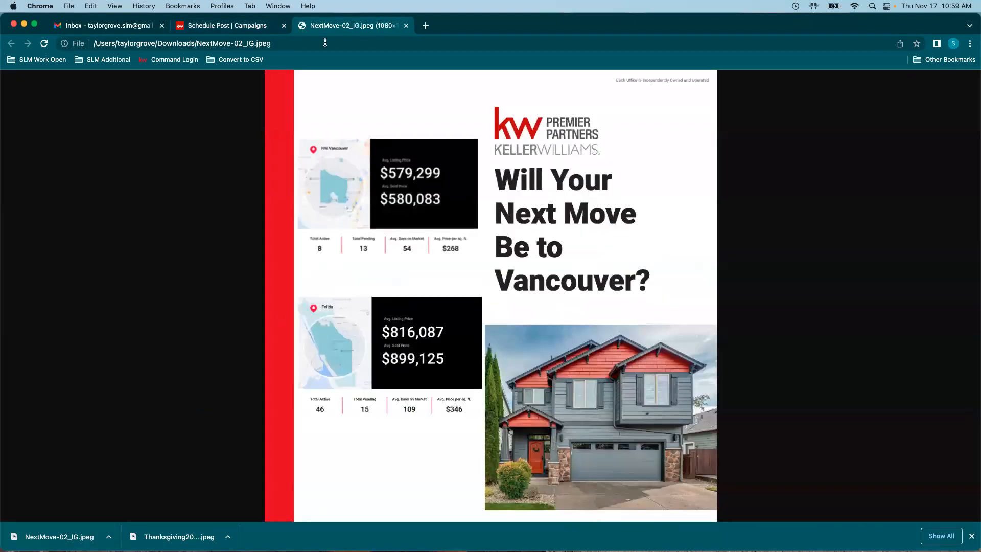
left_click(407, 25)
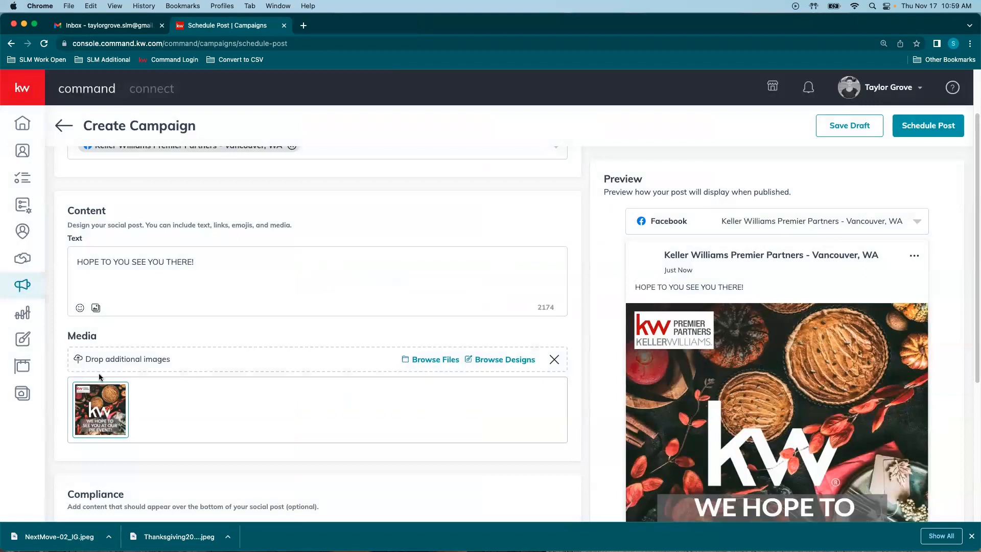
left_click_drag(56, 536, 134, 354)
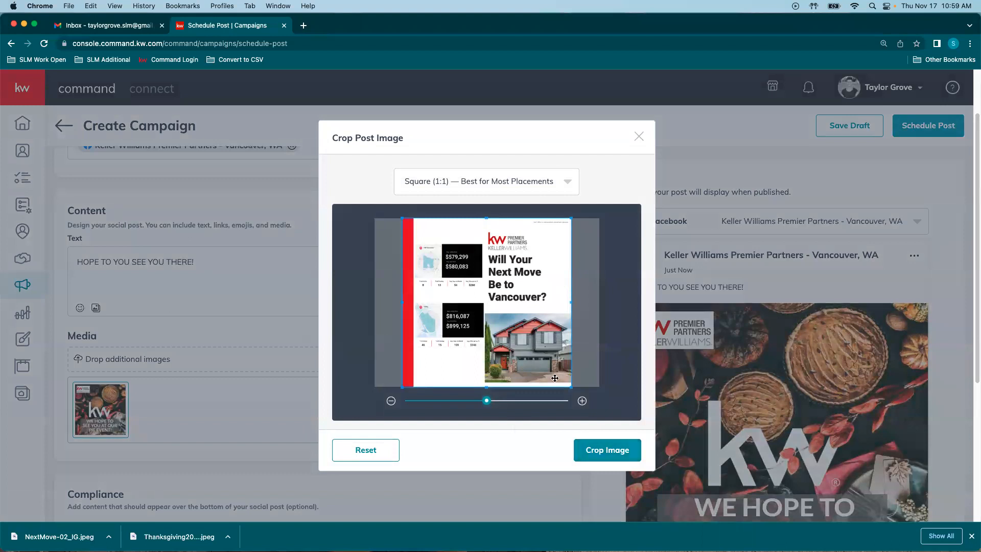
left_click(607, 451)
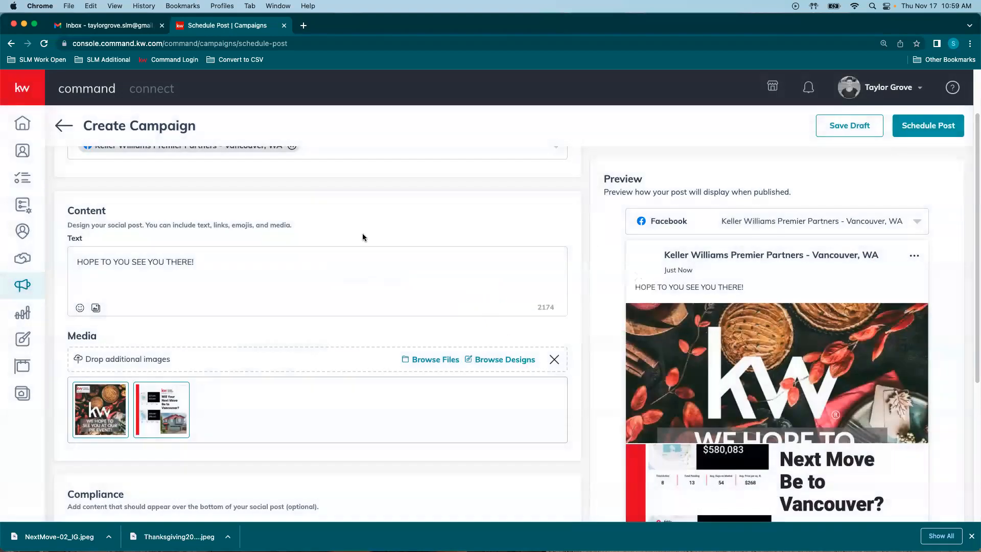
scroll(188, 437, "down", 4)
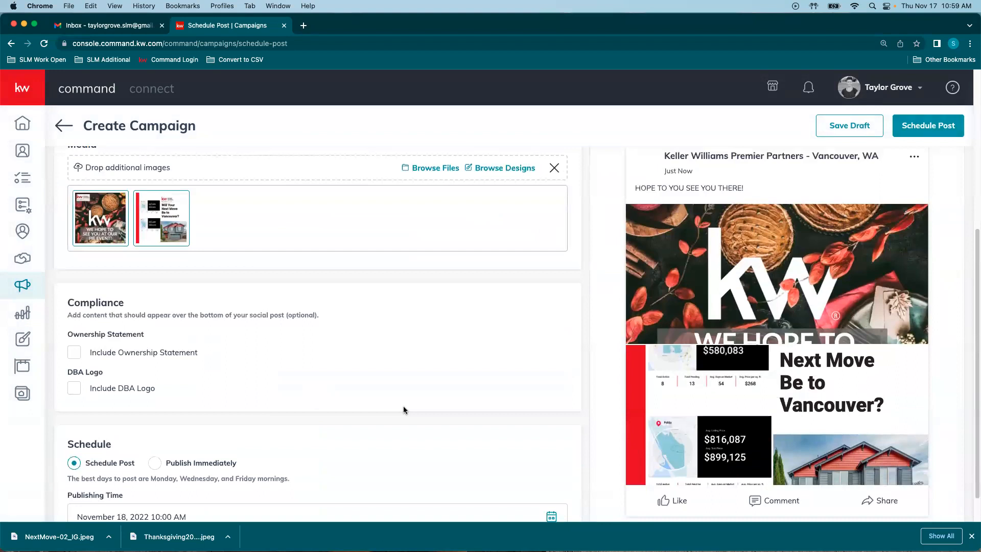
Step: Include the ownership statement in the post and leave the DBA logo off
left_click(122, 352)
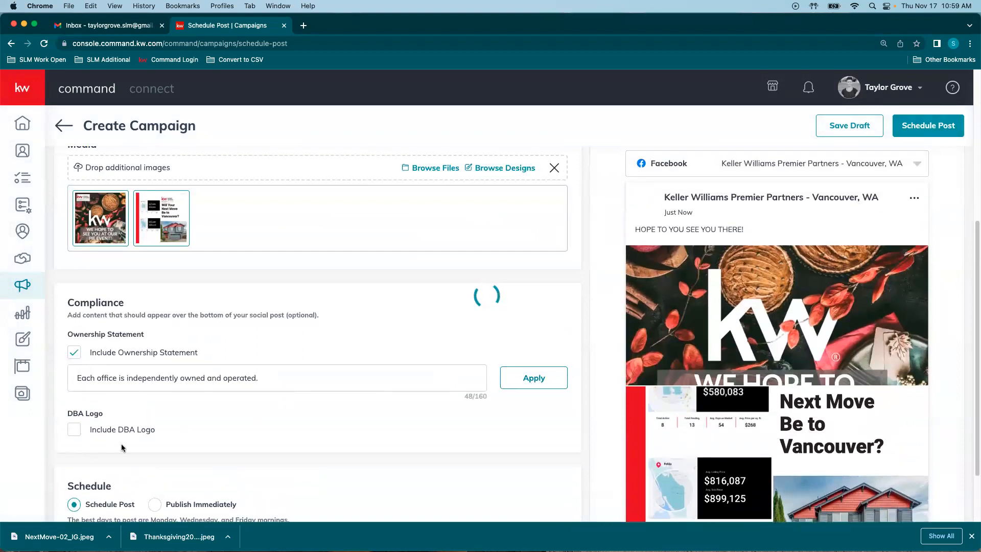
left_click(75, 428)
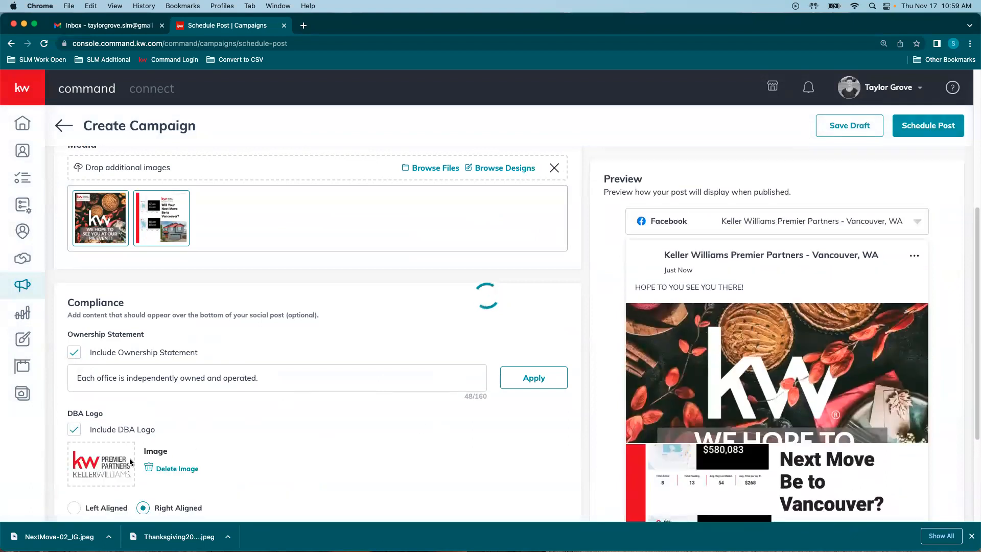
scroll(345, 418, "down", 2)
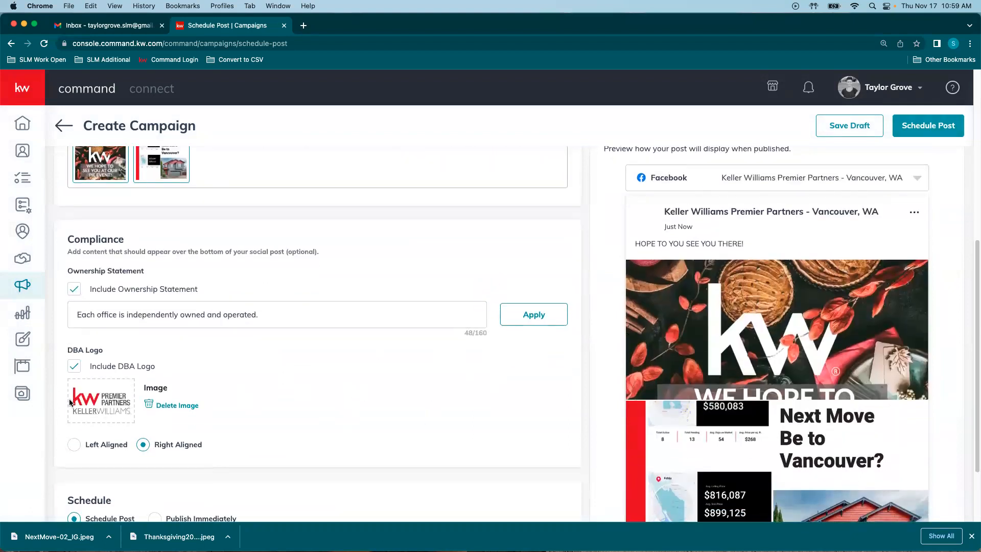
left_click(74, 366)
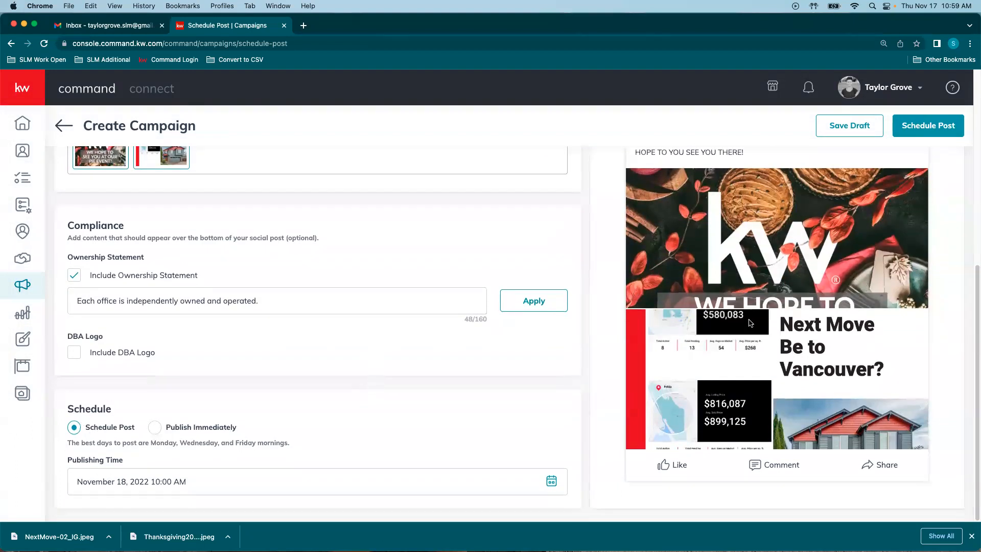
scroll(788, 314, "up", 3)
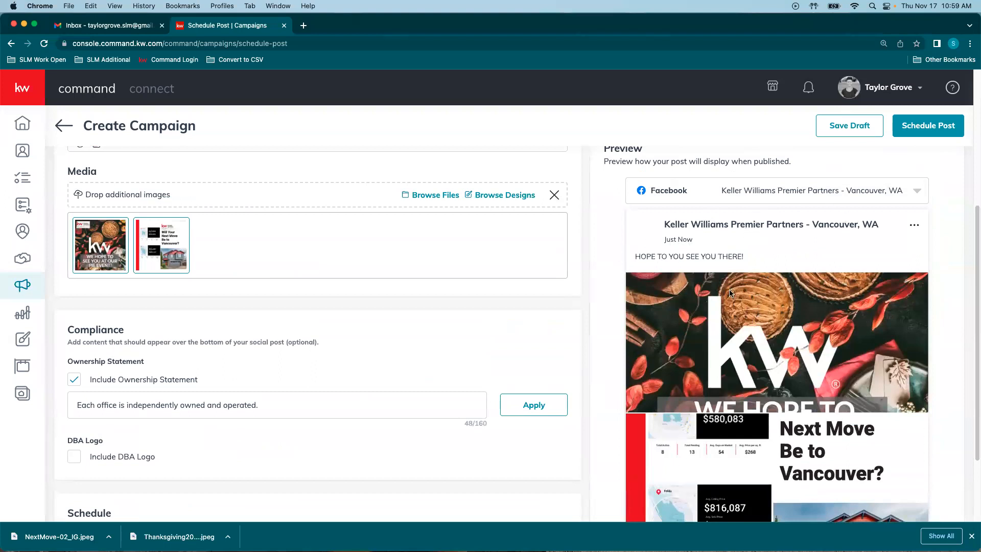
scroll(699, 340, "down", 2)
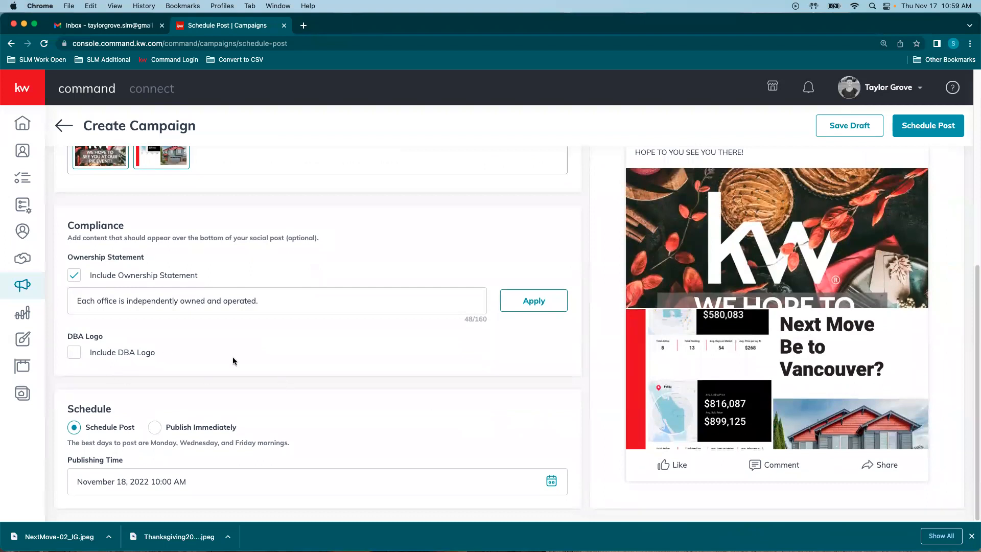
scroll(311, 368, "up", 2)
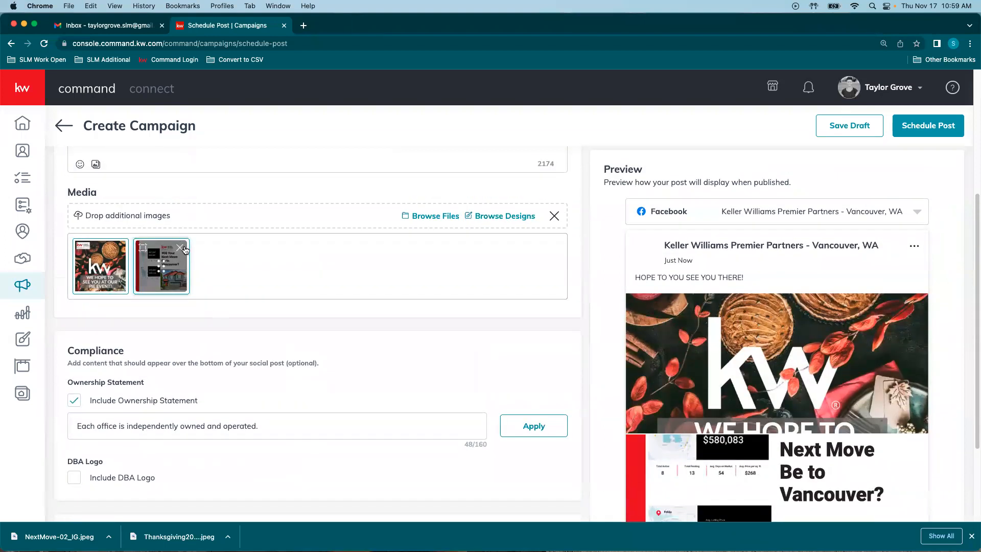
Step: Remove the NextMove-02_IG image so only the pie-event image remains
left_click(180, 248)
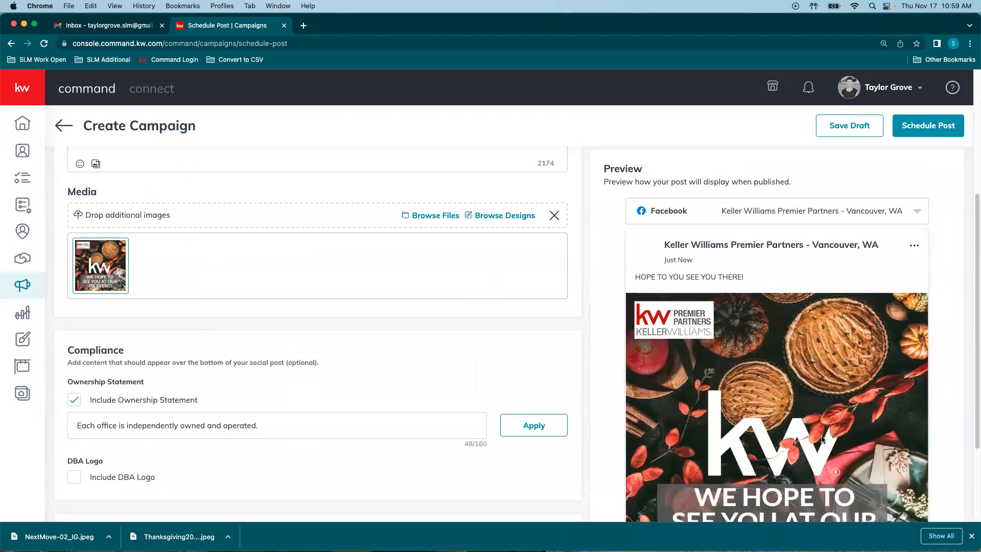
scroll(735, 272, "down", 1)
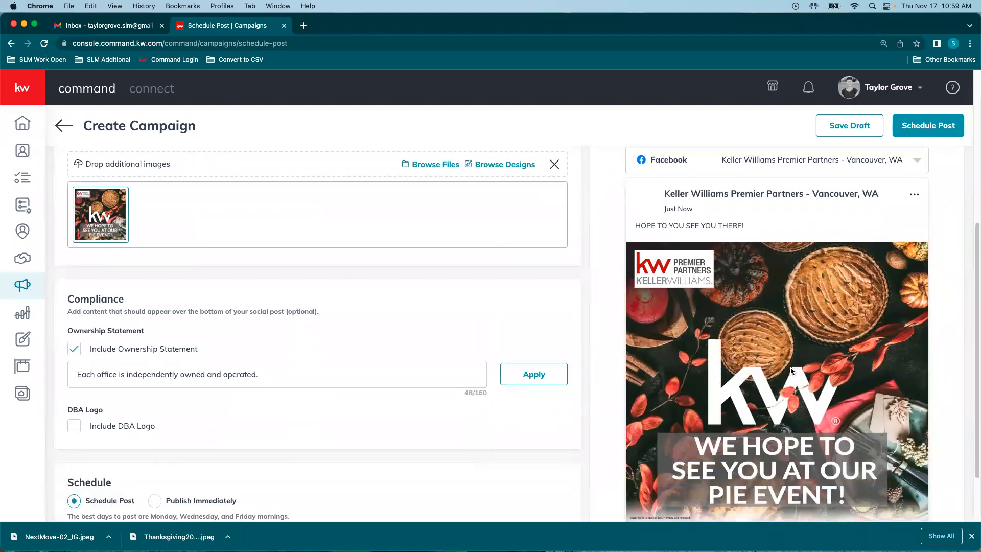
scroll(793, 368, "down", 2)
scroll(800, 358, "up", 3)
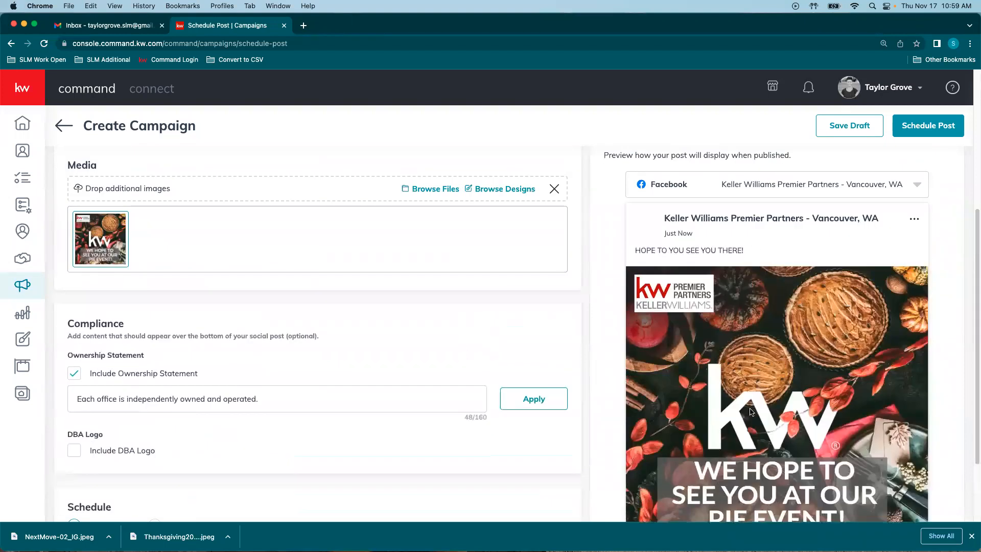
scroll(271, 381, "down", 3)
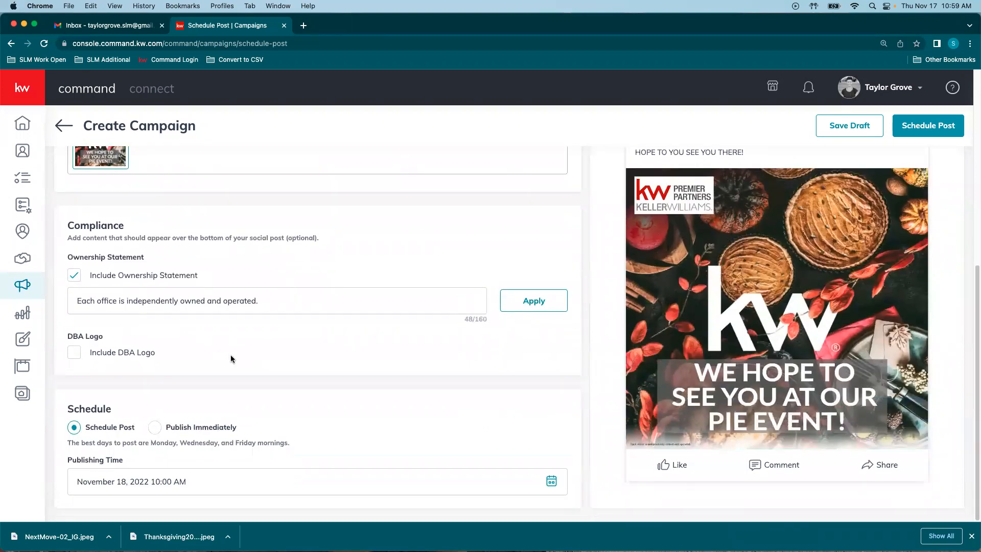
Step: Schedule the reviewed post for November 22, 2022 at 10:00 AM
left_click(141, 483)
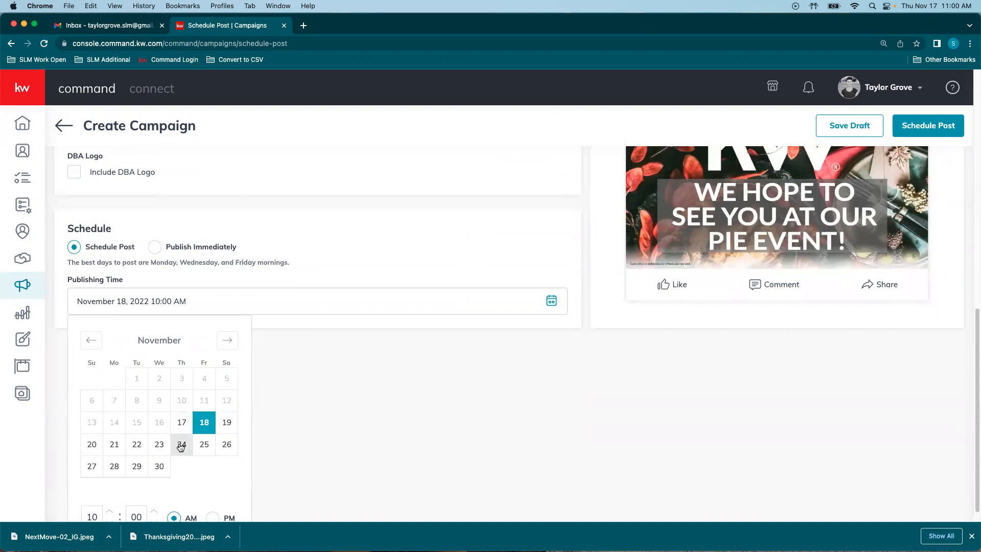
left_click(136, 445)
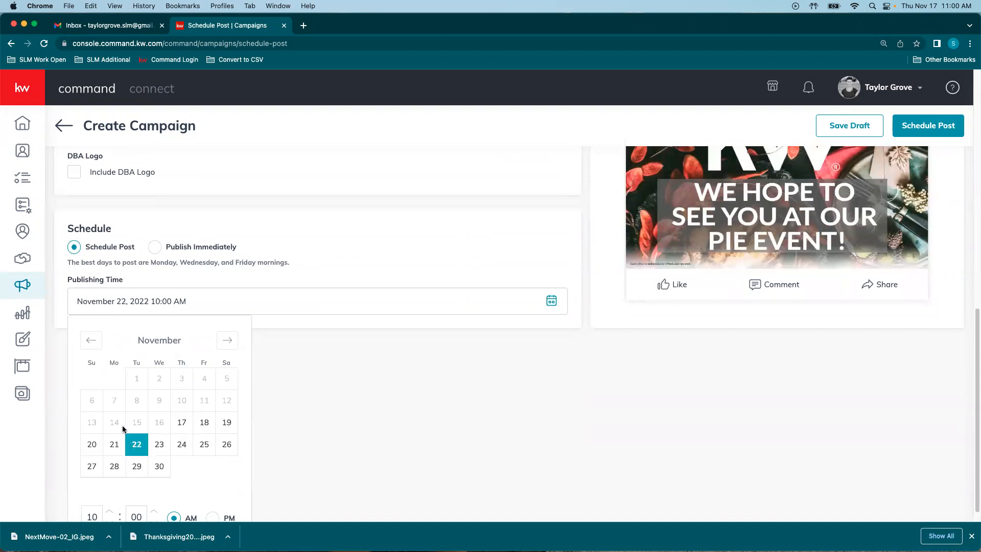
left_click(359, 373)
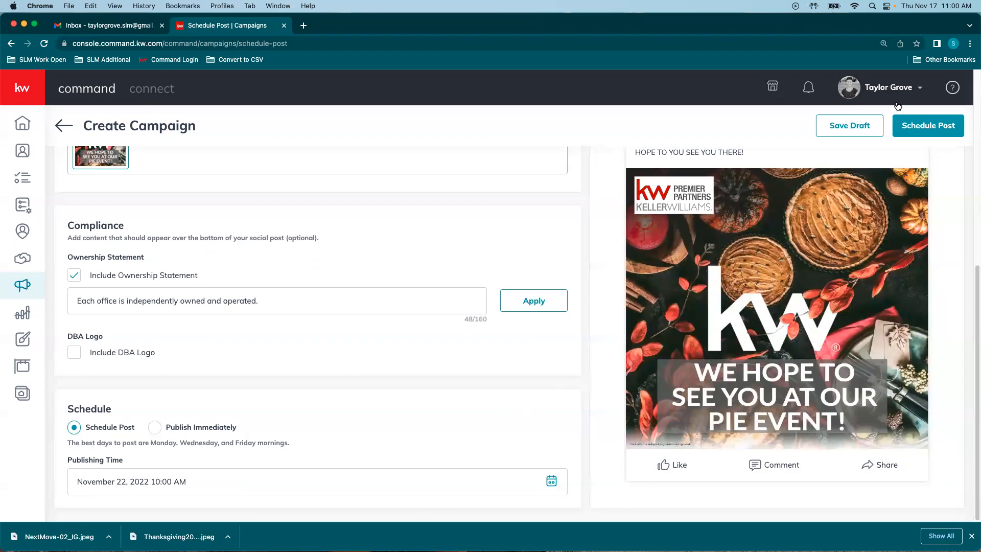
left_click(940, 128)
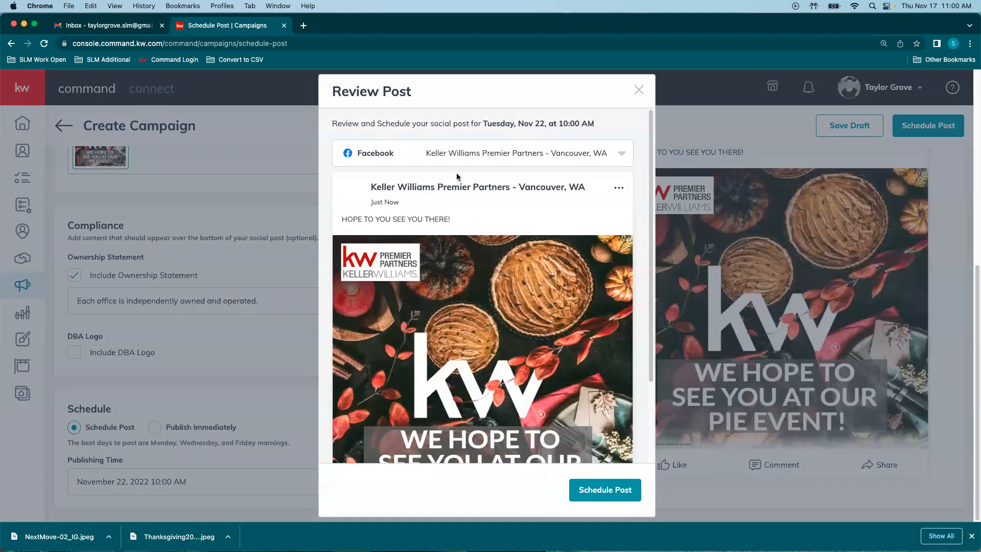
scroll(457, 176, "down", 5)
left_click(615, 489)
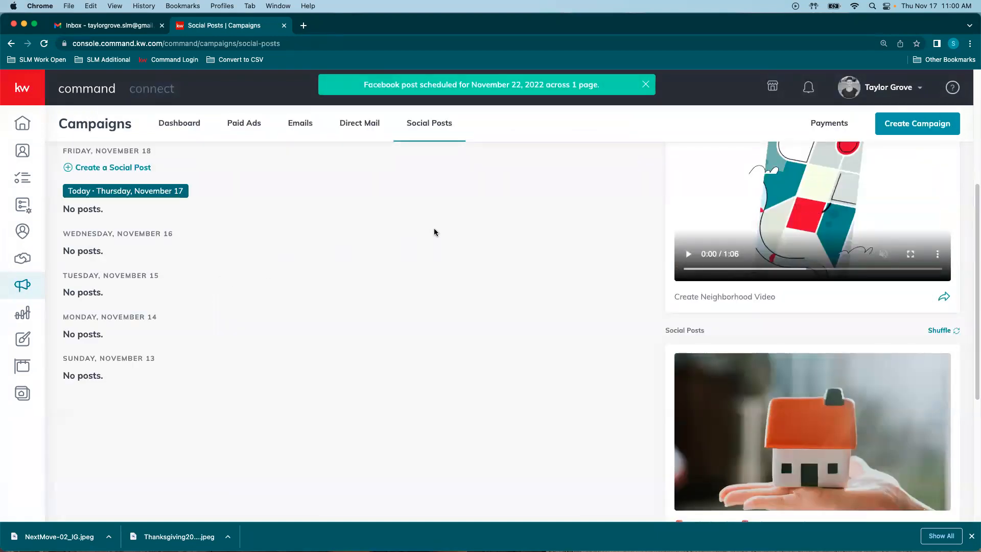
Step: Switch the Social Posts calendar to Month view and locate the 10:00 AM post on November 22
scroll(365, 332, "up", 10)
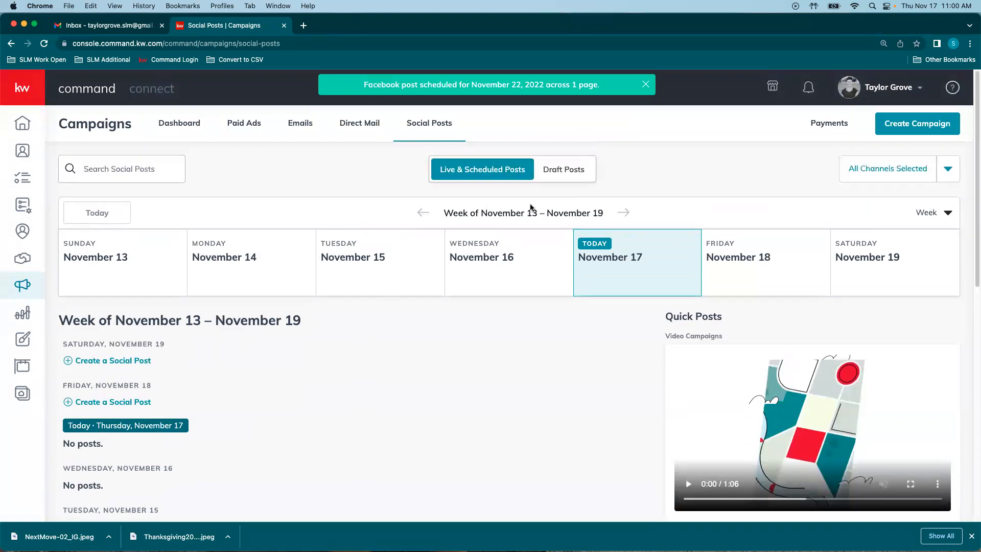
left_click(934, 212)
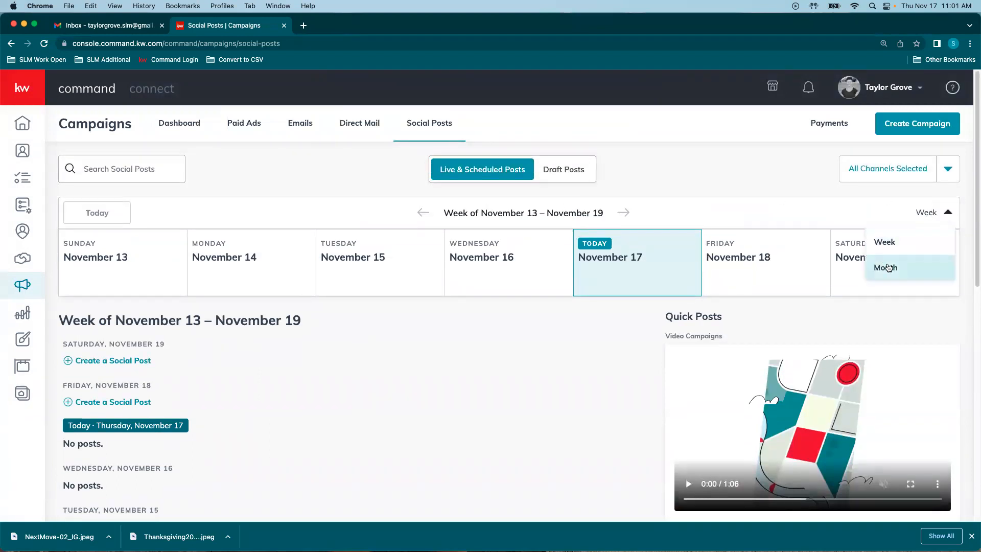
left_click(888, 268)
scroll(347, 358, "down", 4)
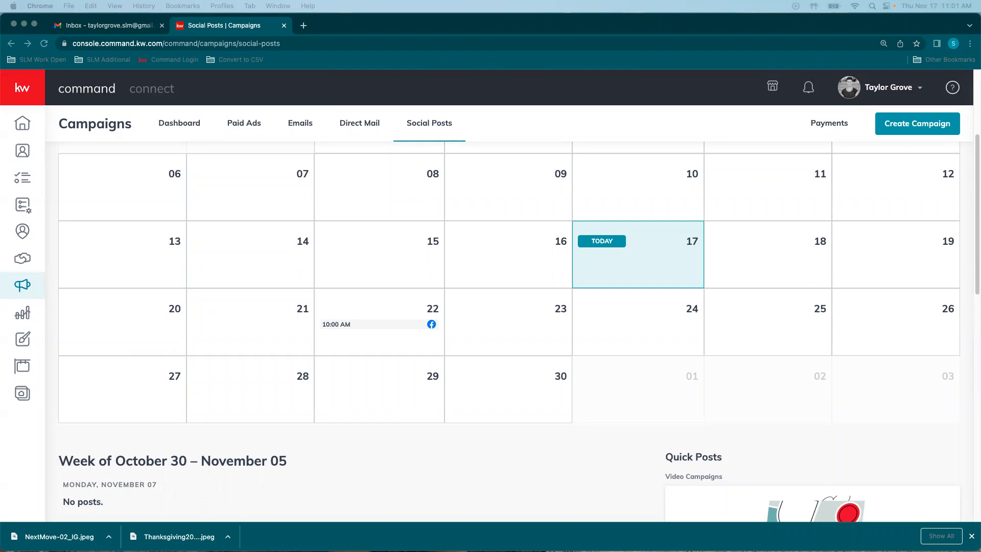
left_click(566, 454)
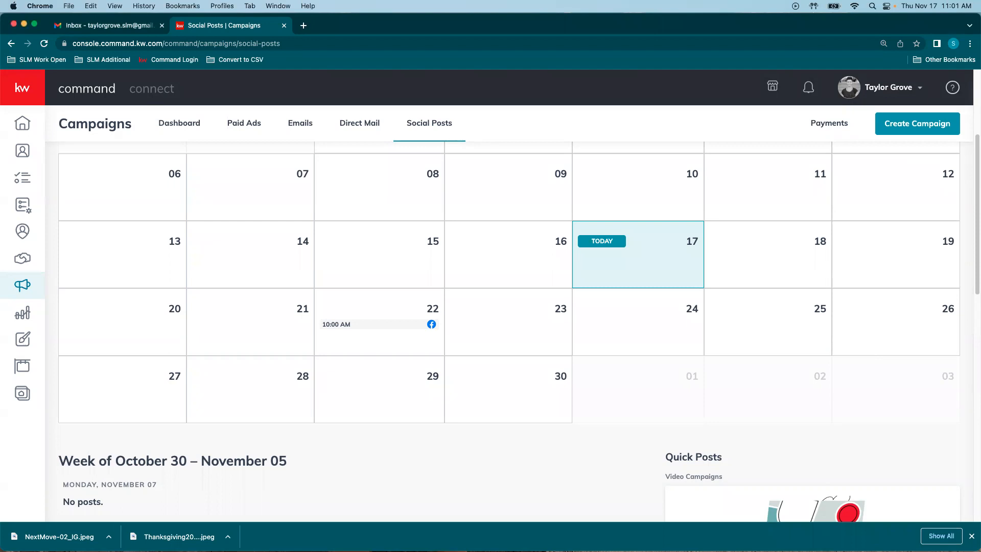